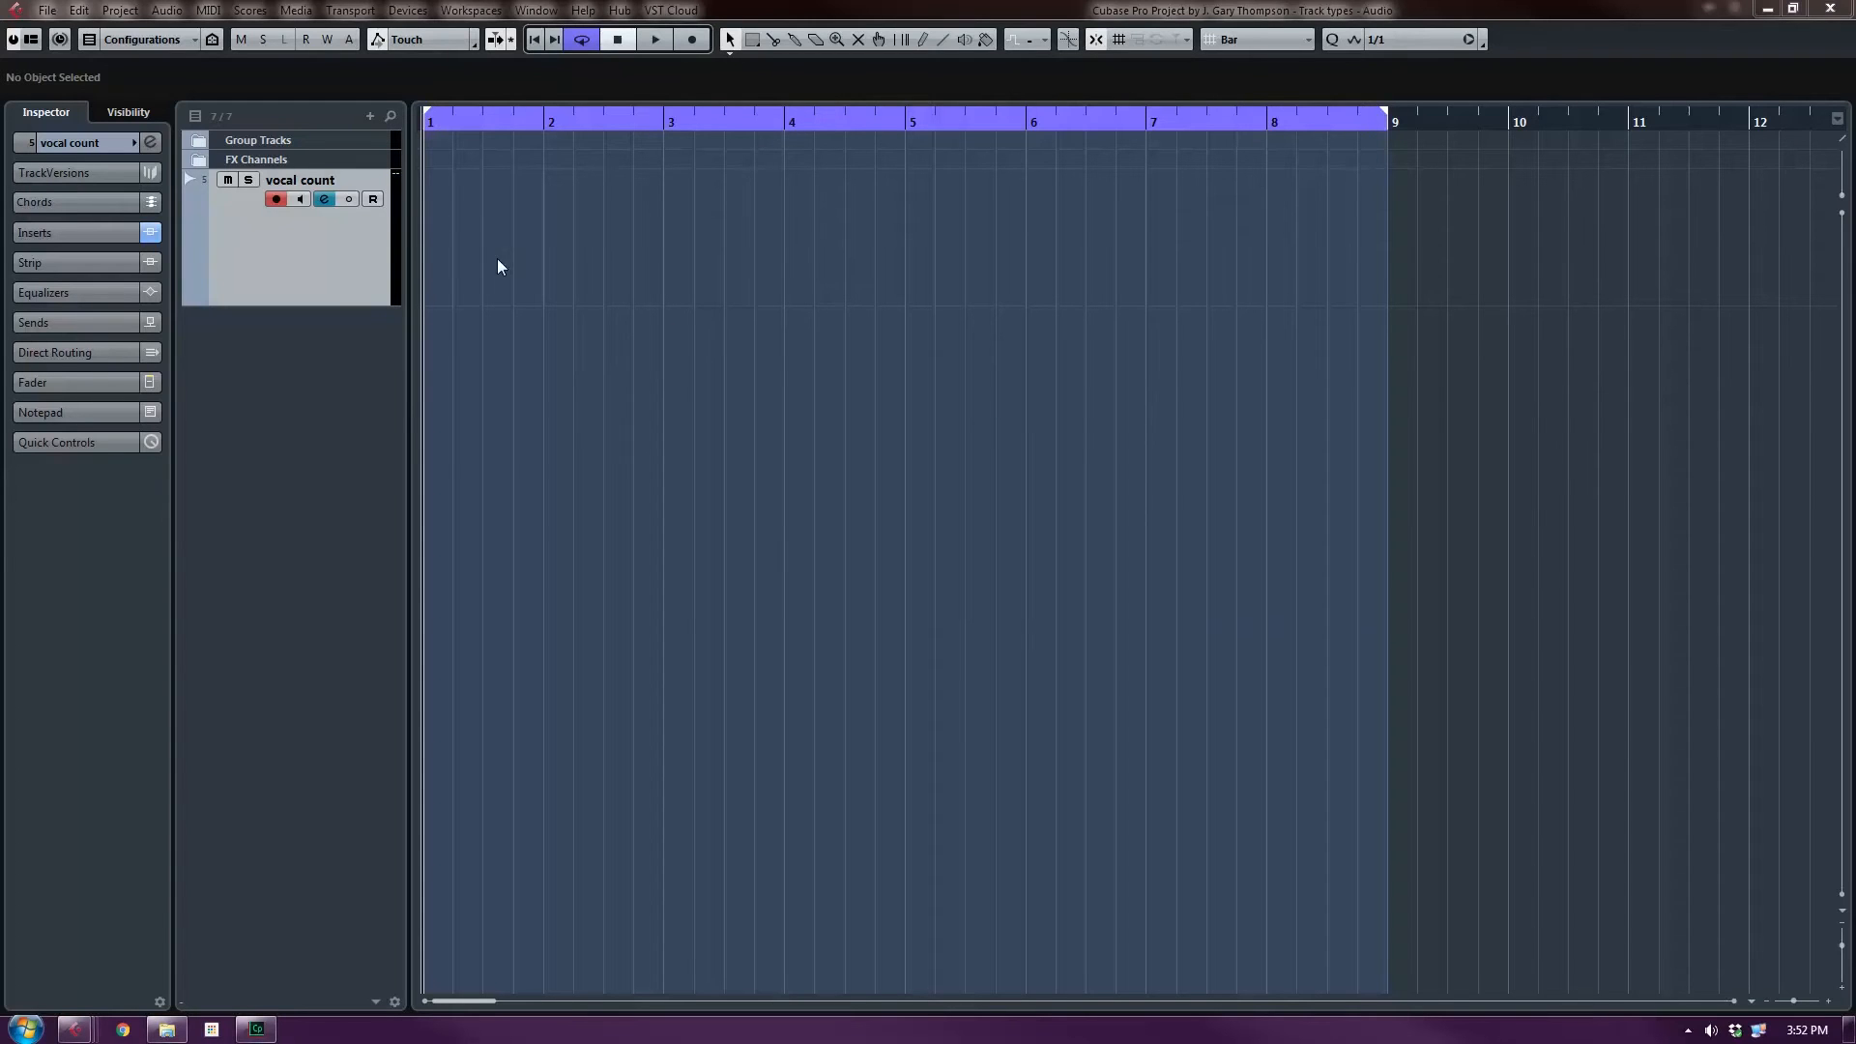
Start adding an audio track and collapse the preset browser in the Add Audio Track dialog.
click(119, 11)
mouse_move(152, 42)
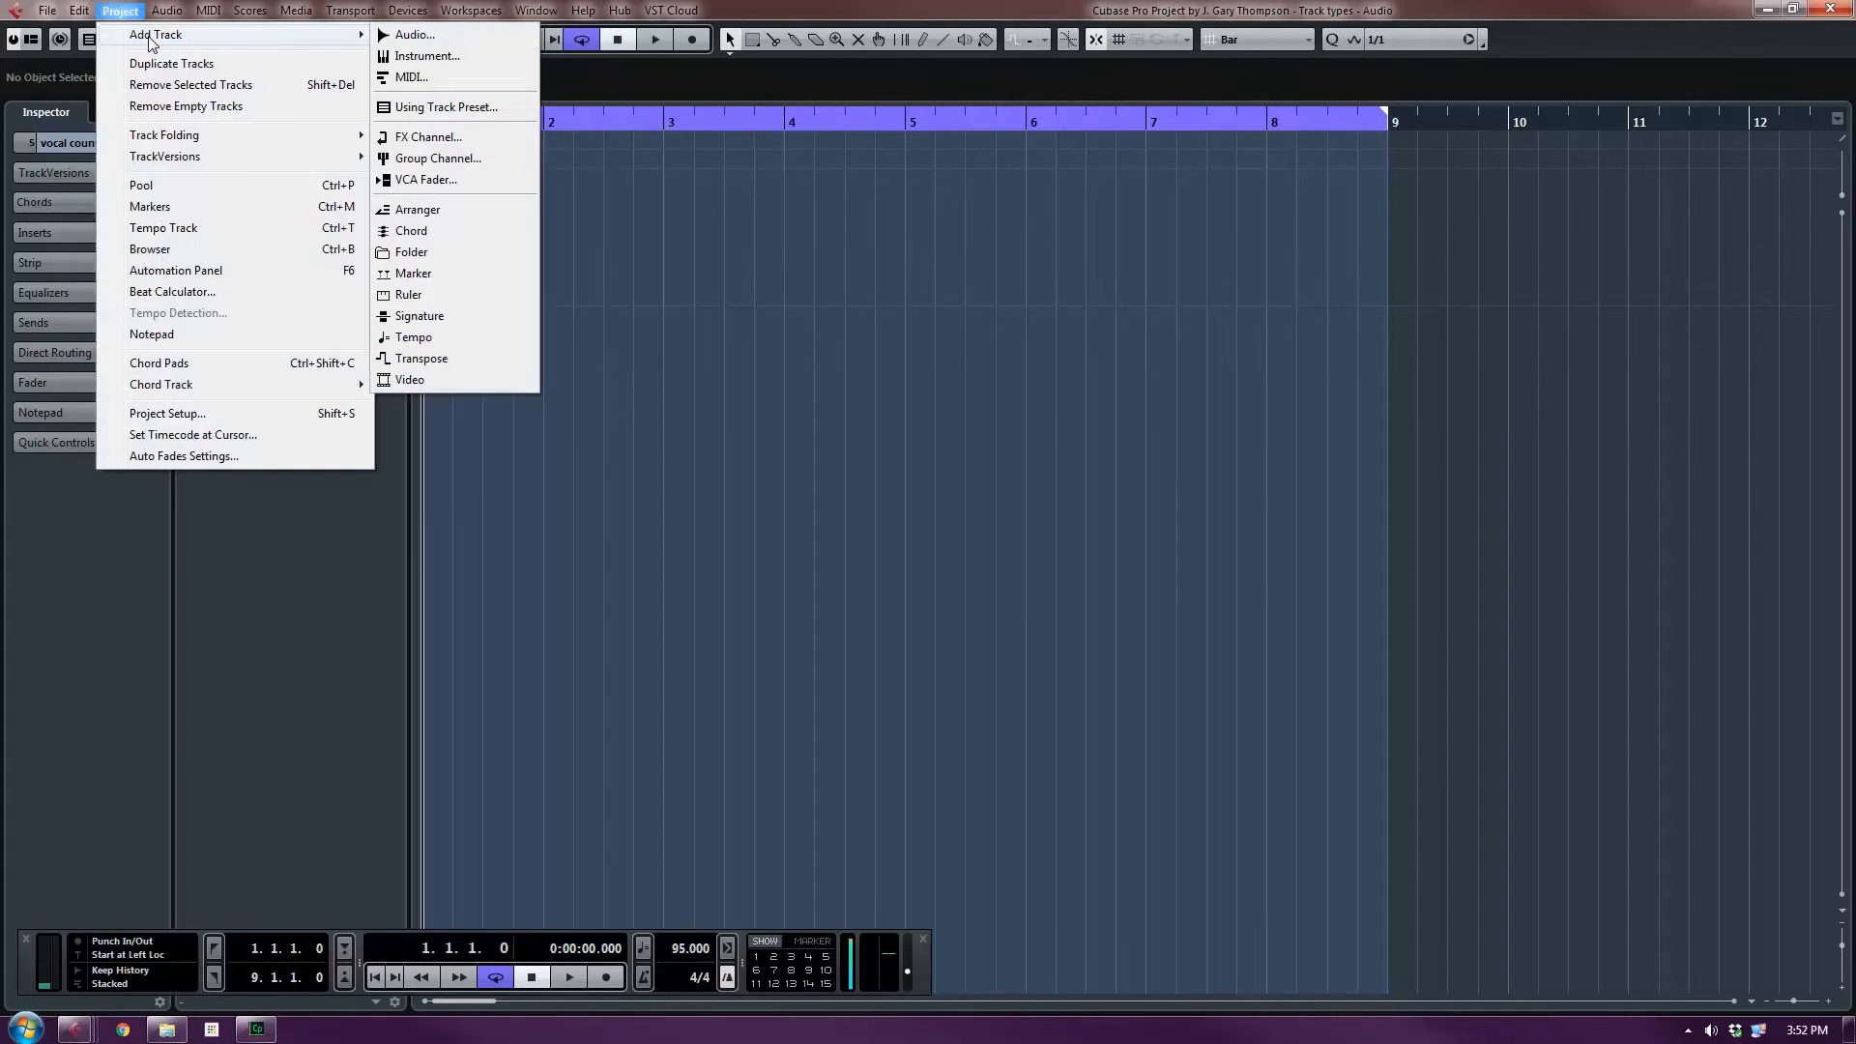
click(427, 39)
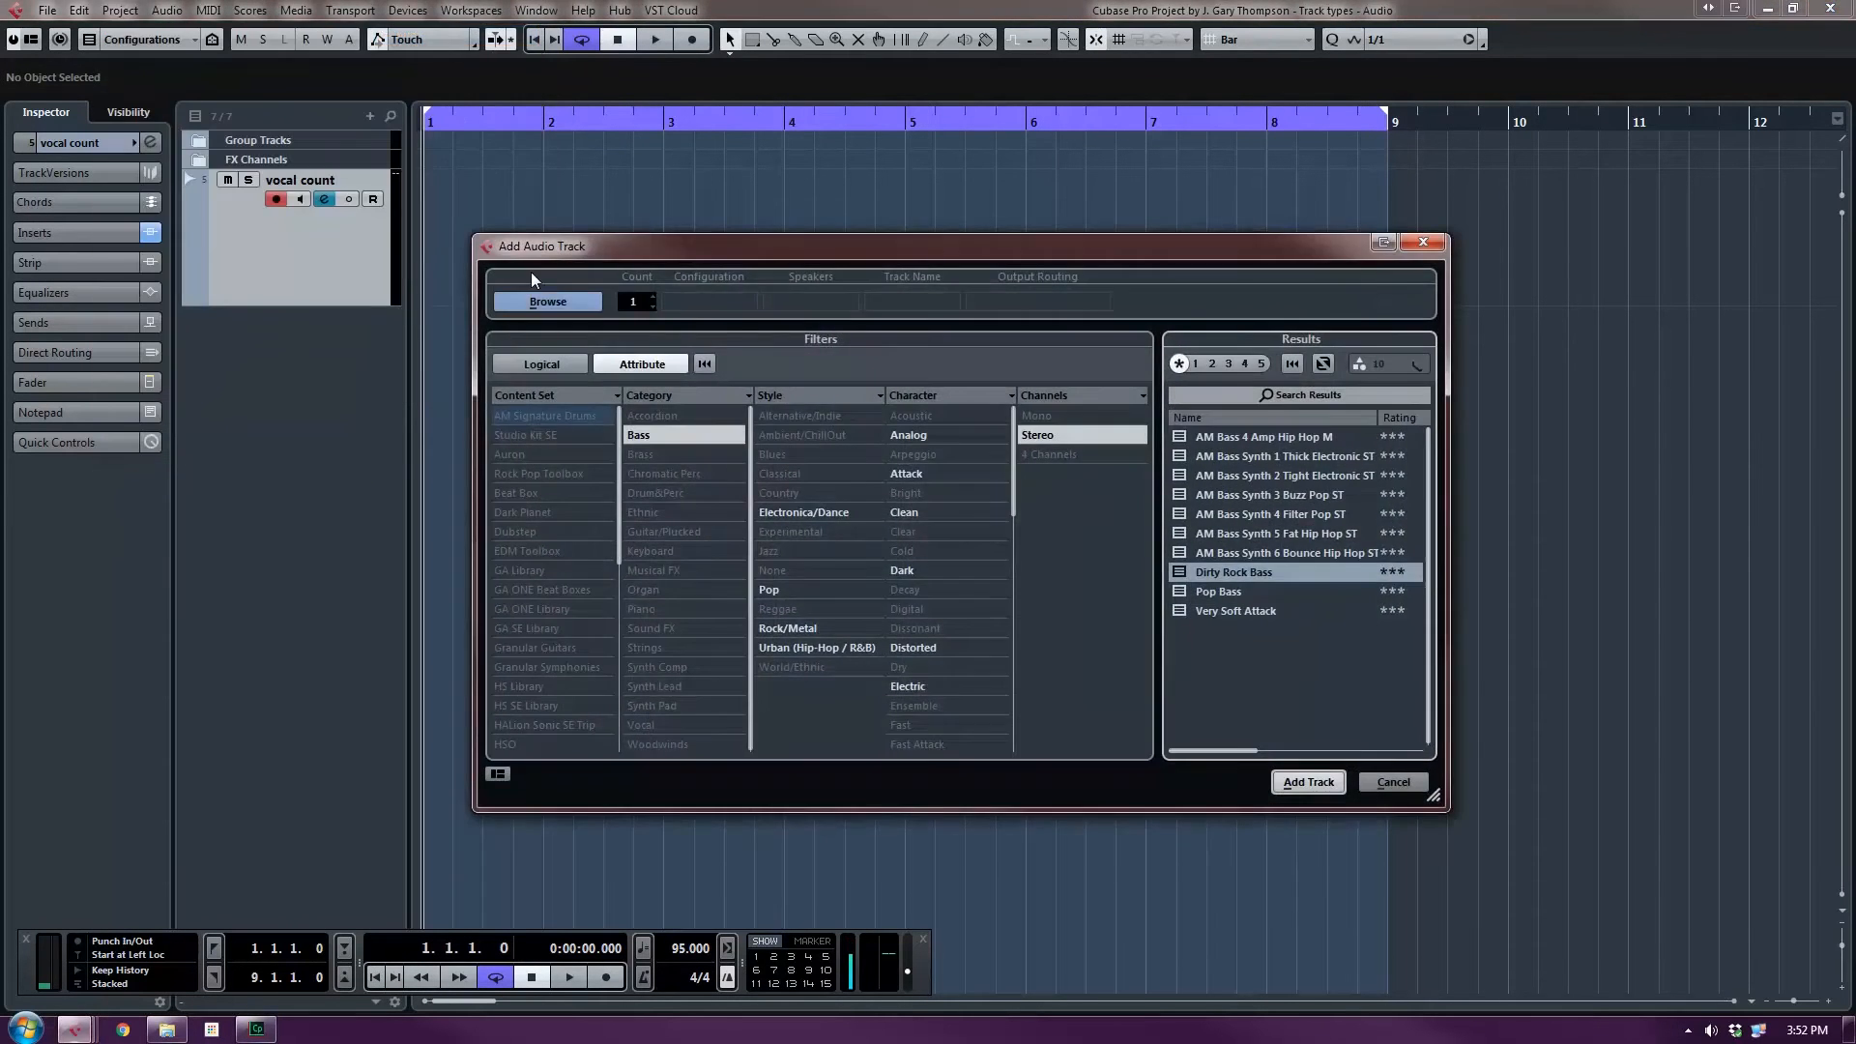
click(538, 303)
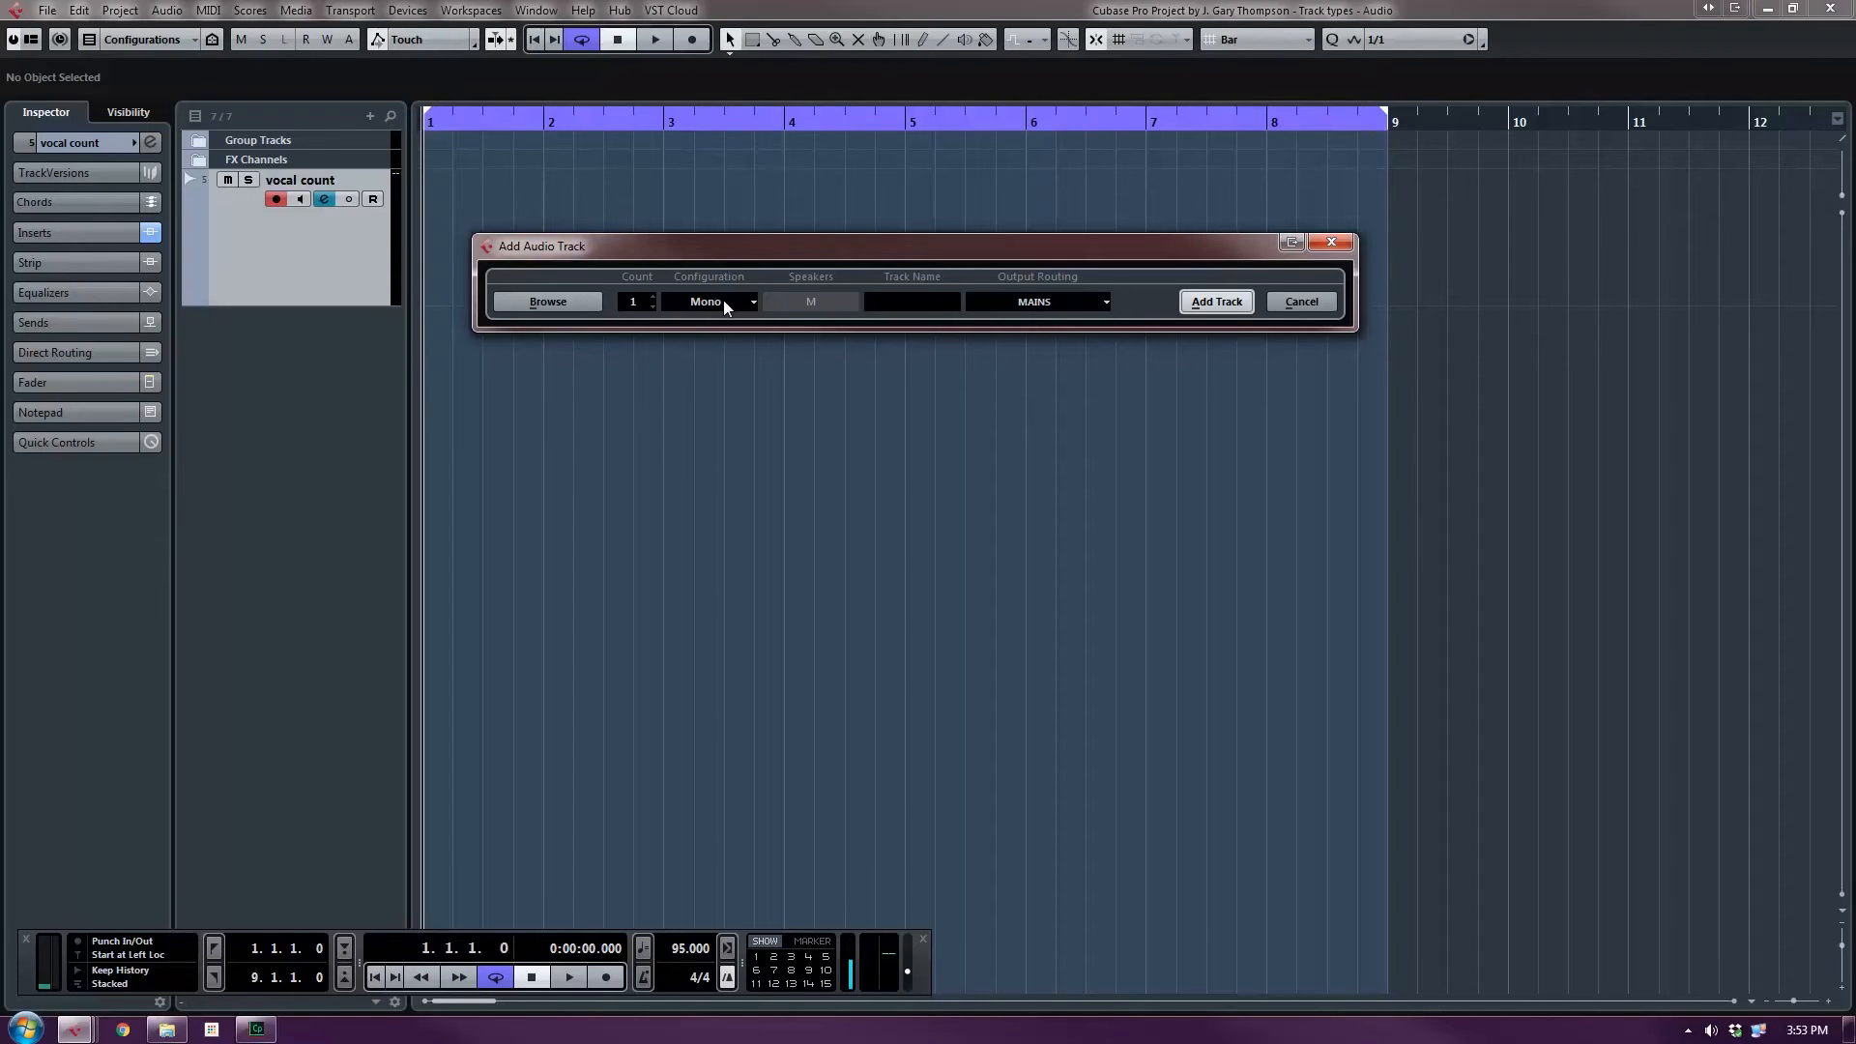
Try the Stereo configuration for the new track, look through the other channel formats and return it to Mono.
click(724, 300)
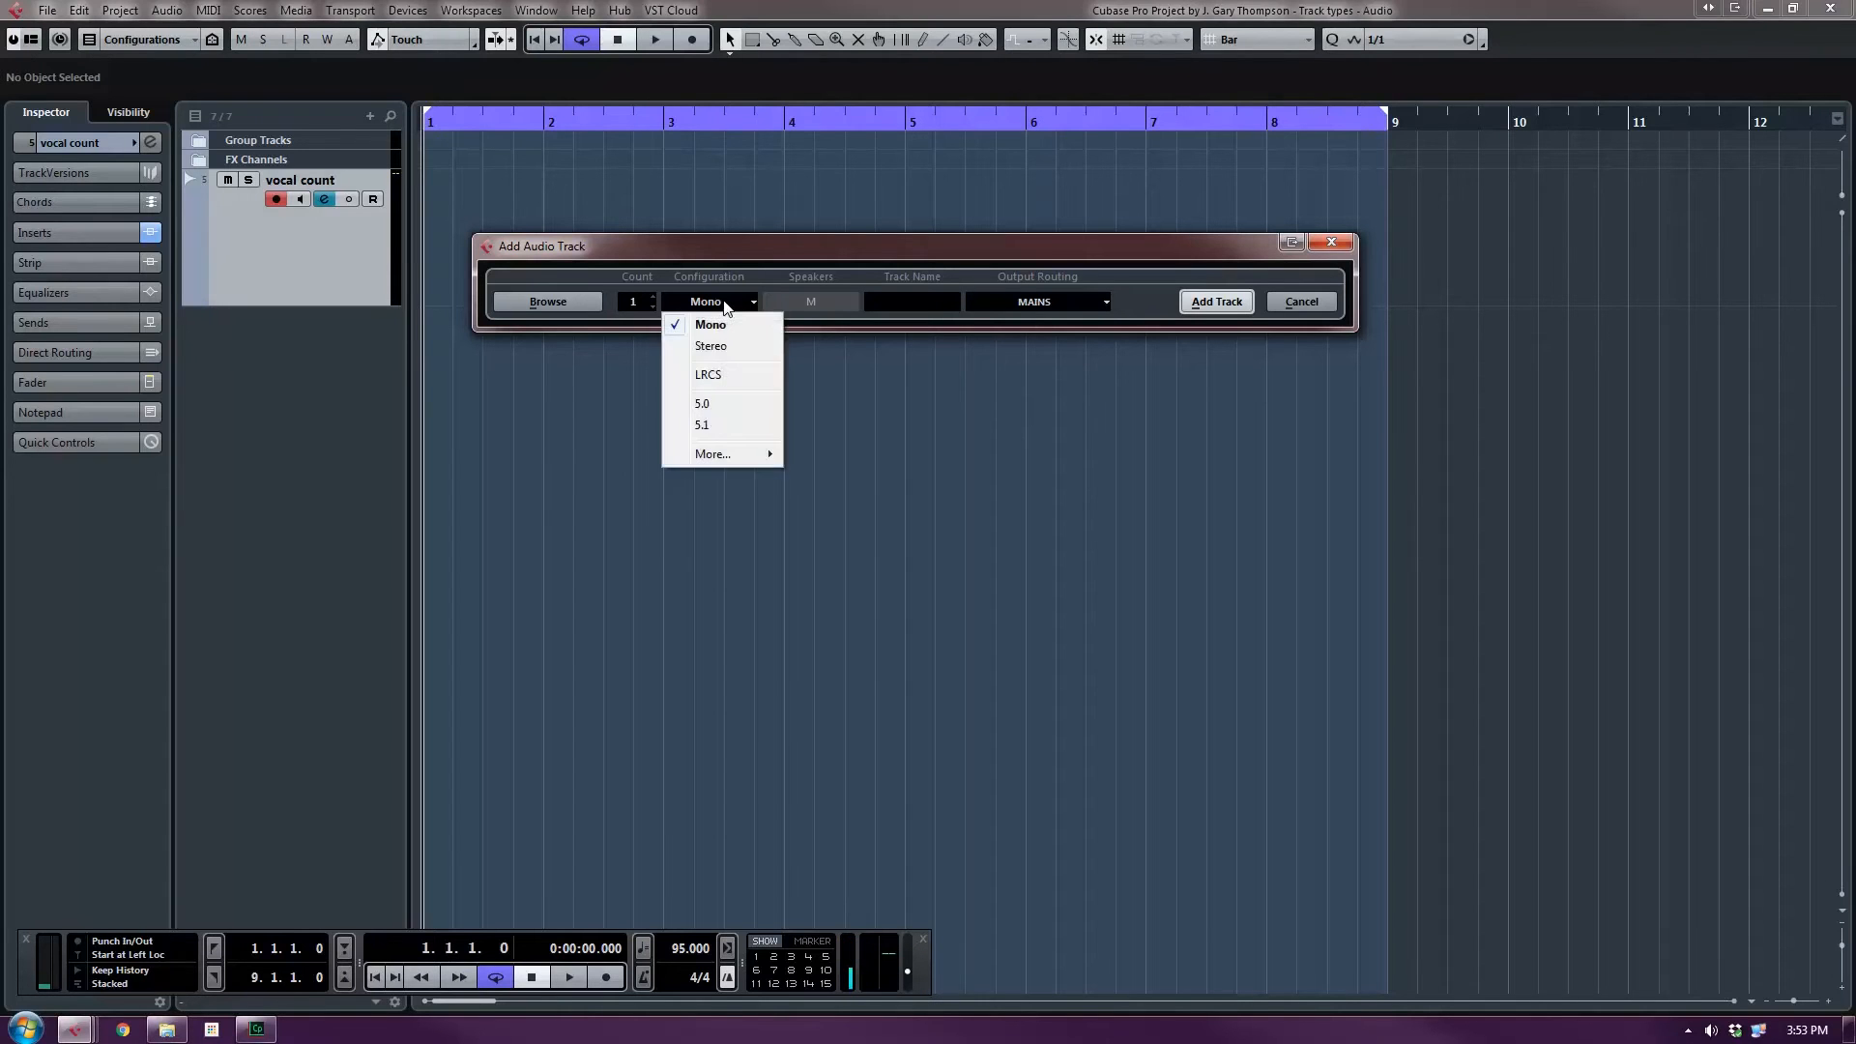
click(726, 350)
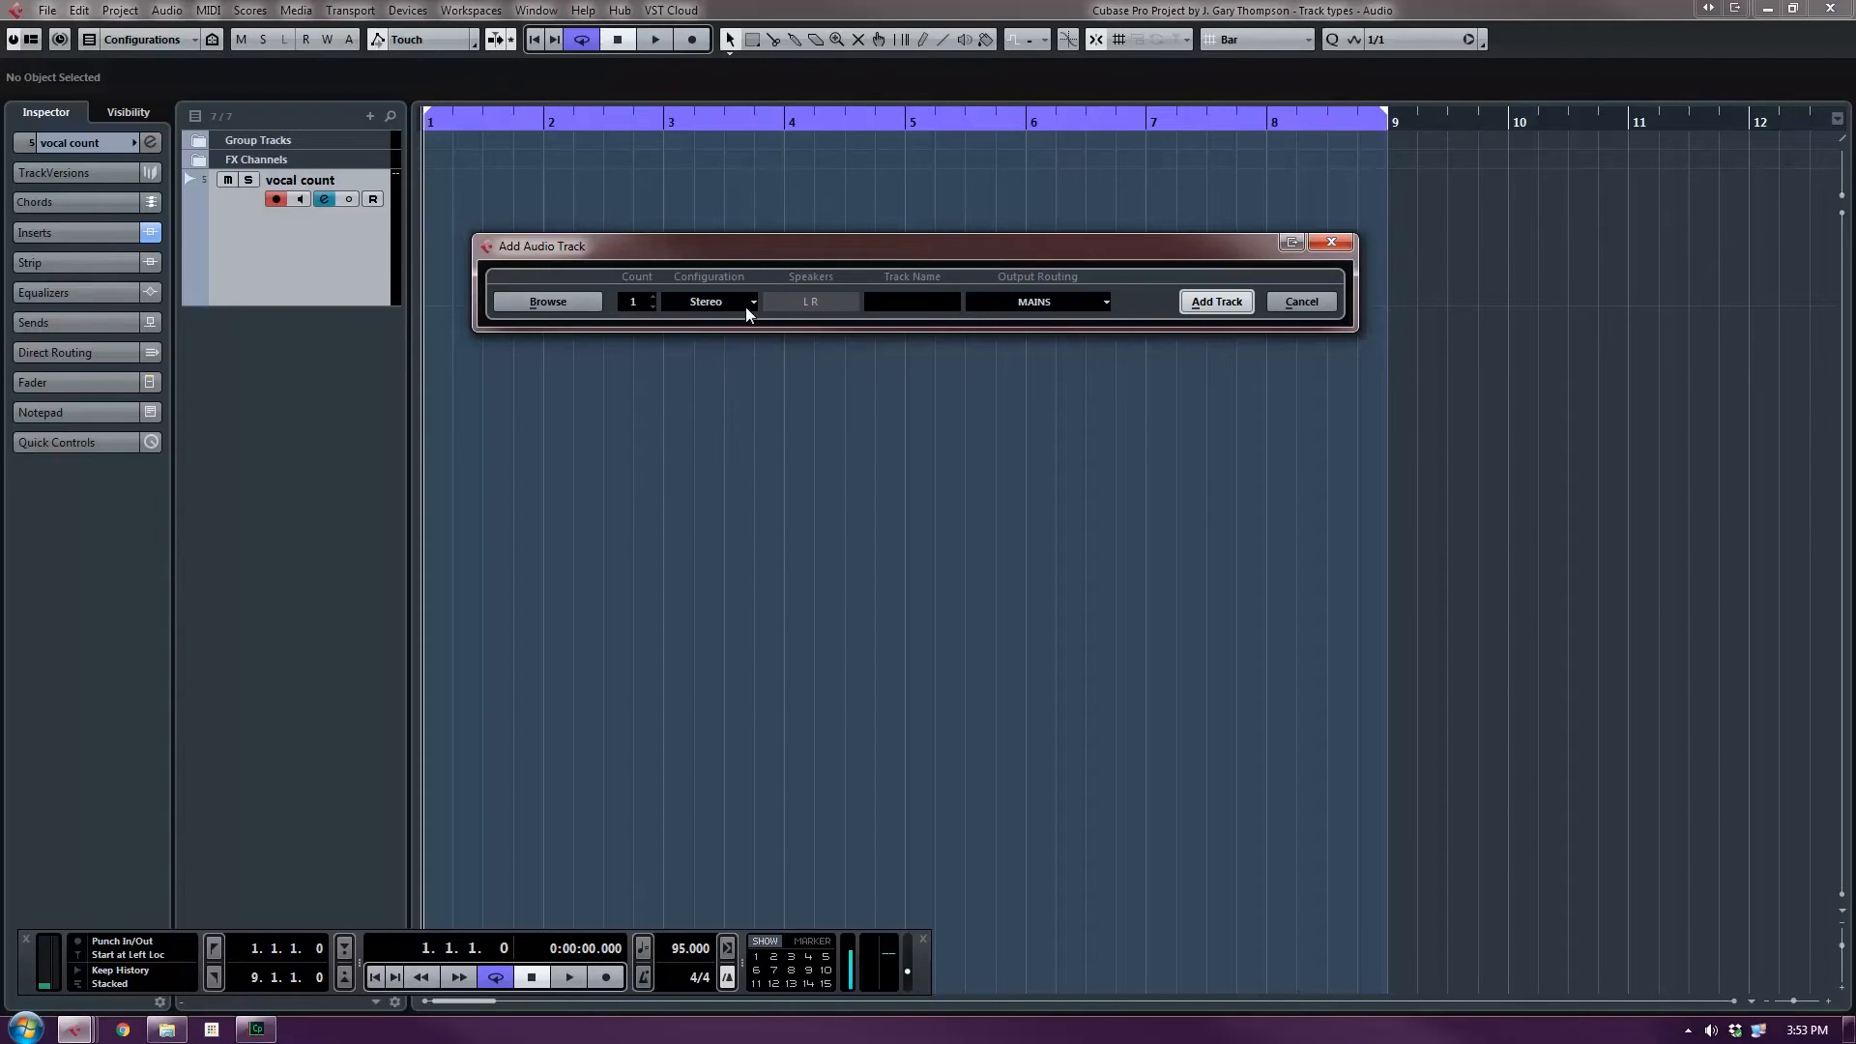
click(748, 304)
click(750, 320)
click(752, 304)
click(750, 334)
click(714, 302)
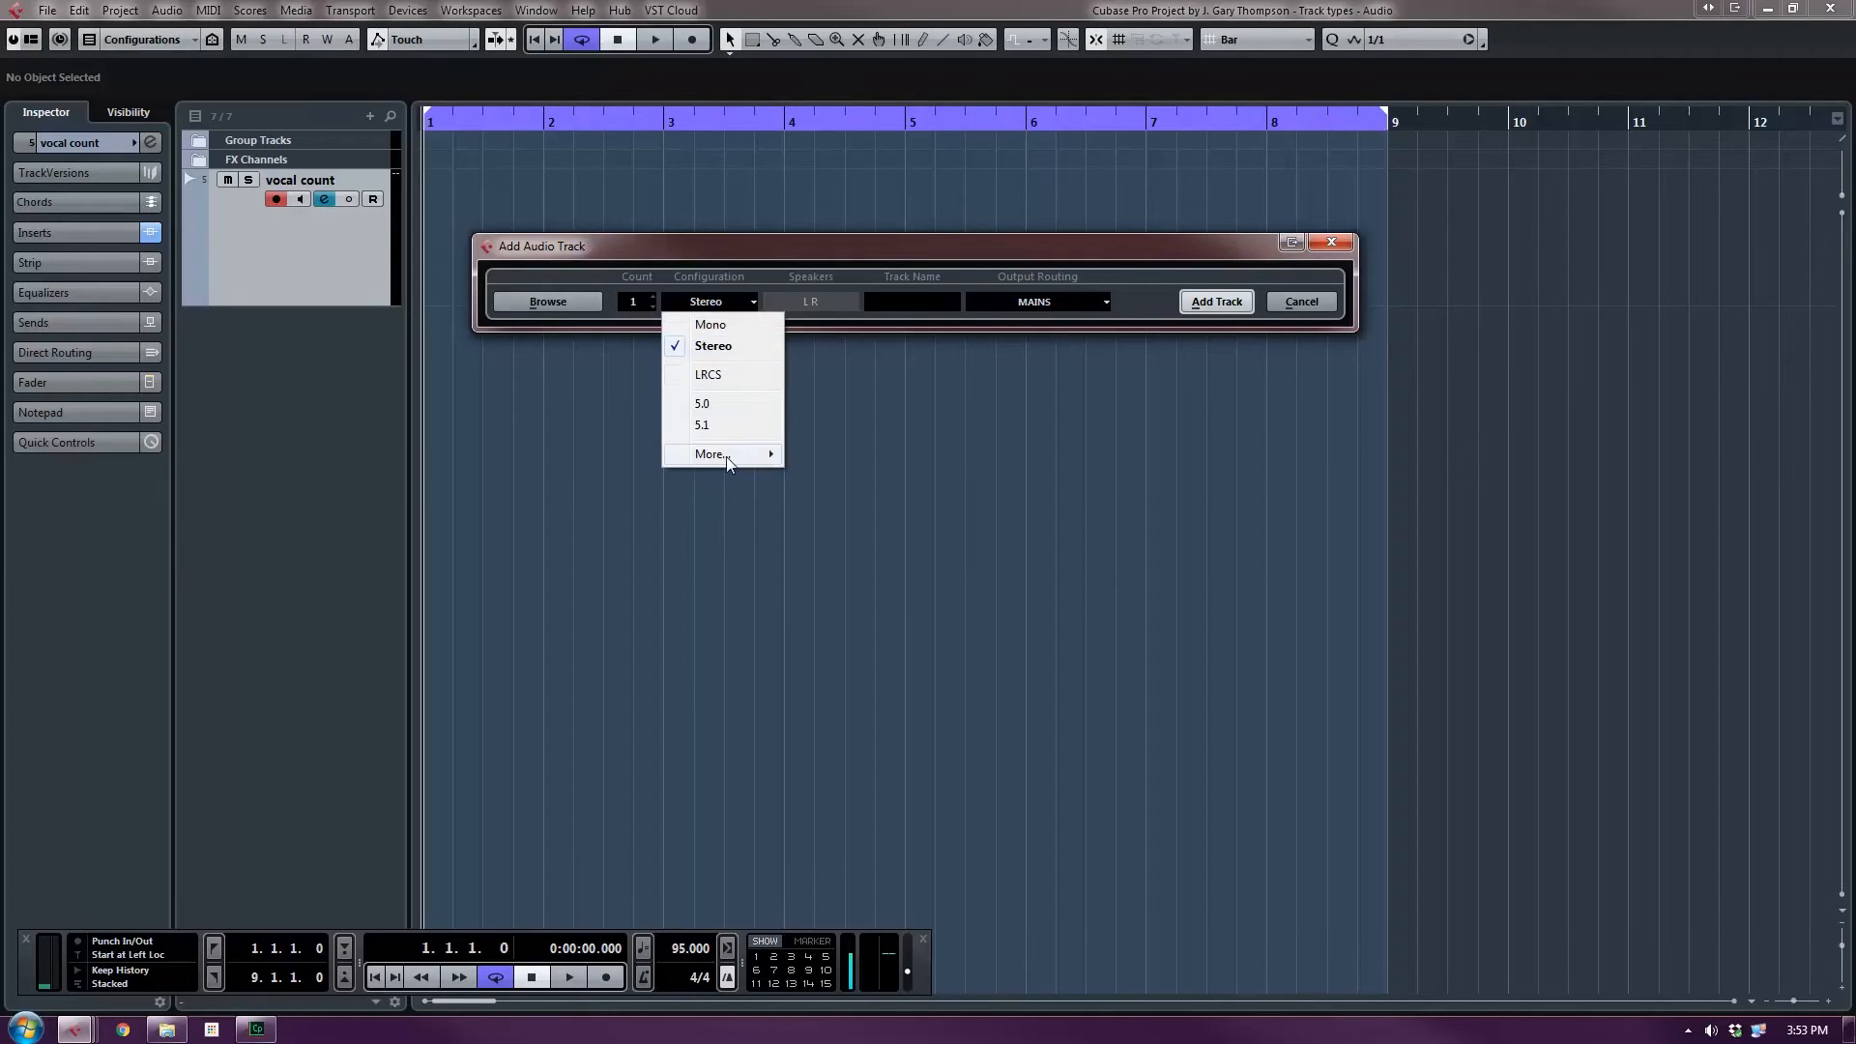
click(727, 327)
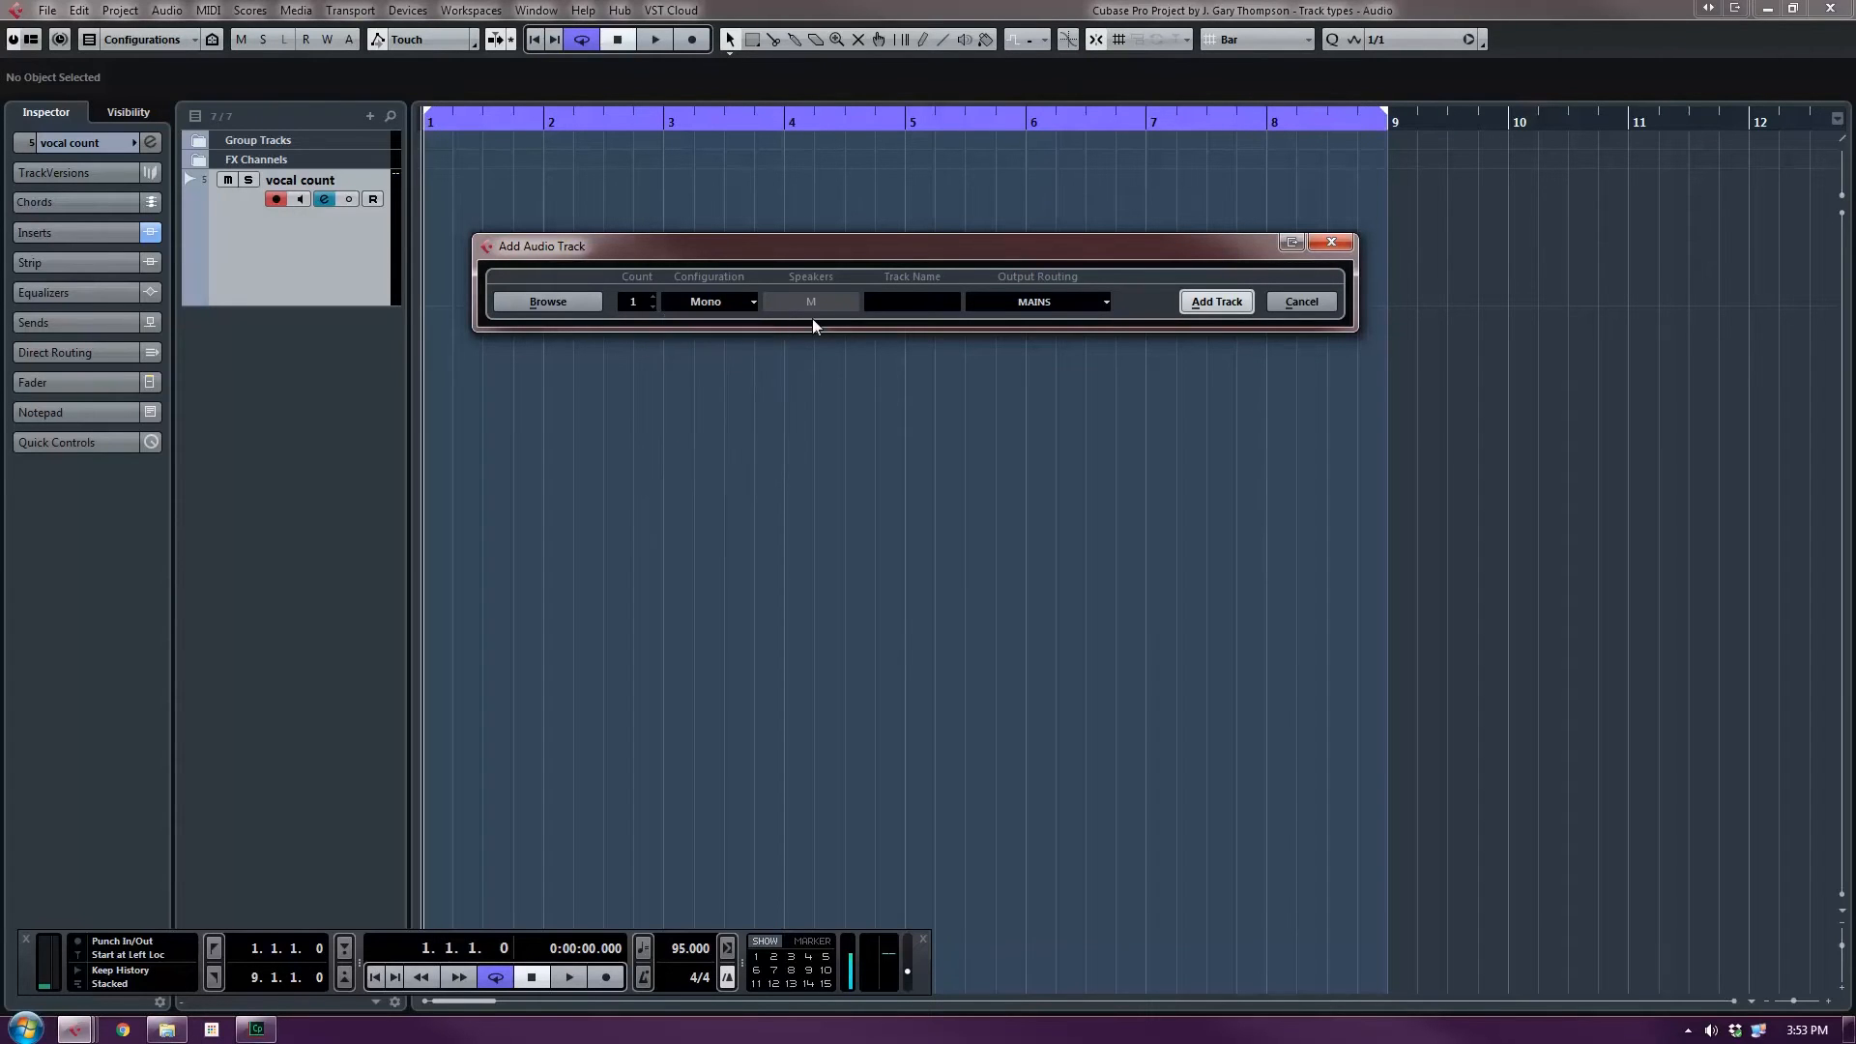
Name the new mono audio track Bass and add it to the project.
click(909, 305)
text(Bass)
click(1236, 305)
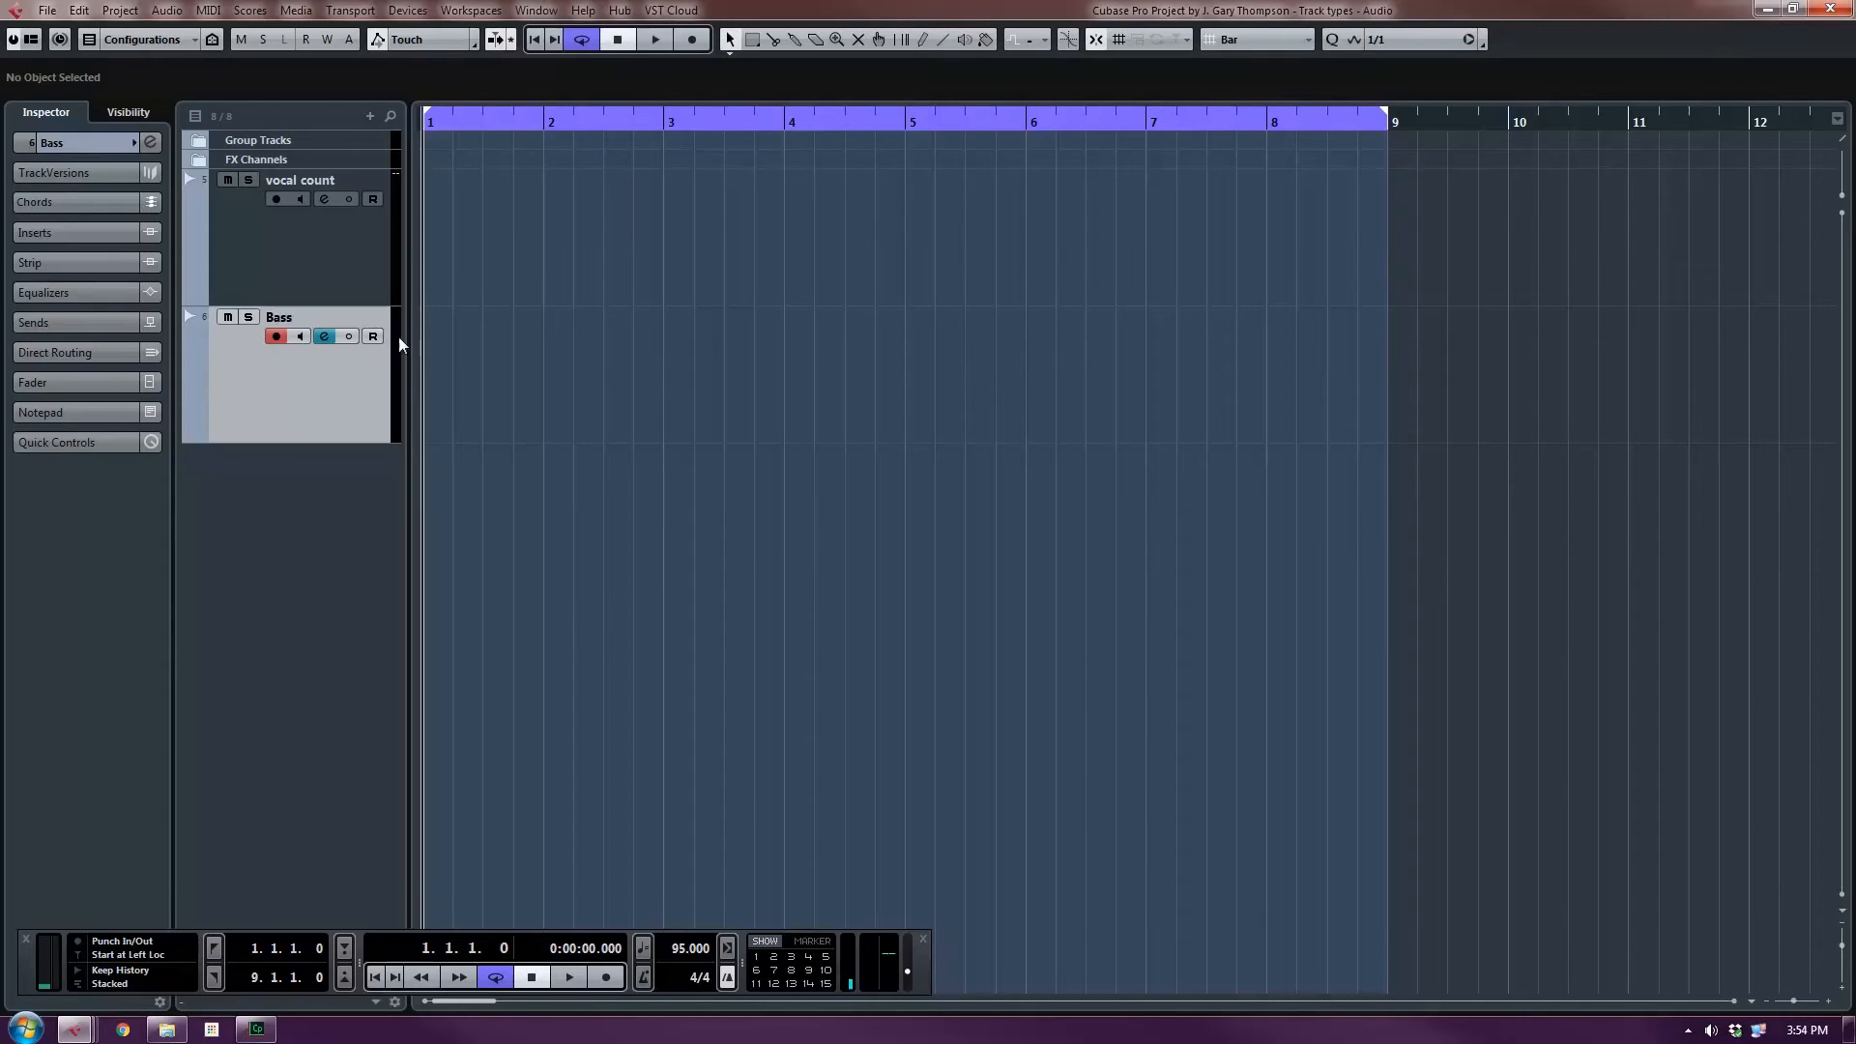
Prepare the vocal count track for recording with record enable and input monitoring on, and adjust the metronome options.
click(322, 249)
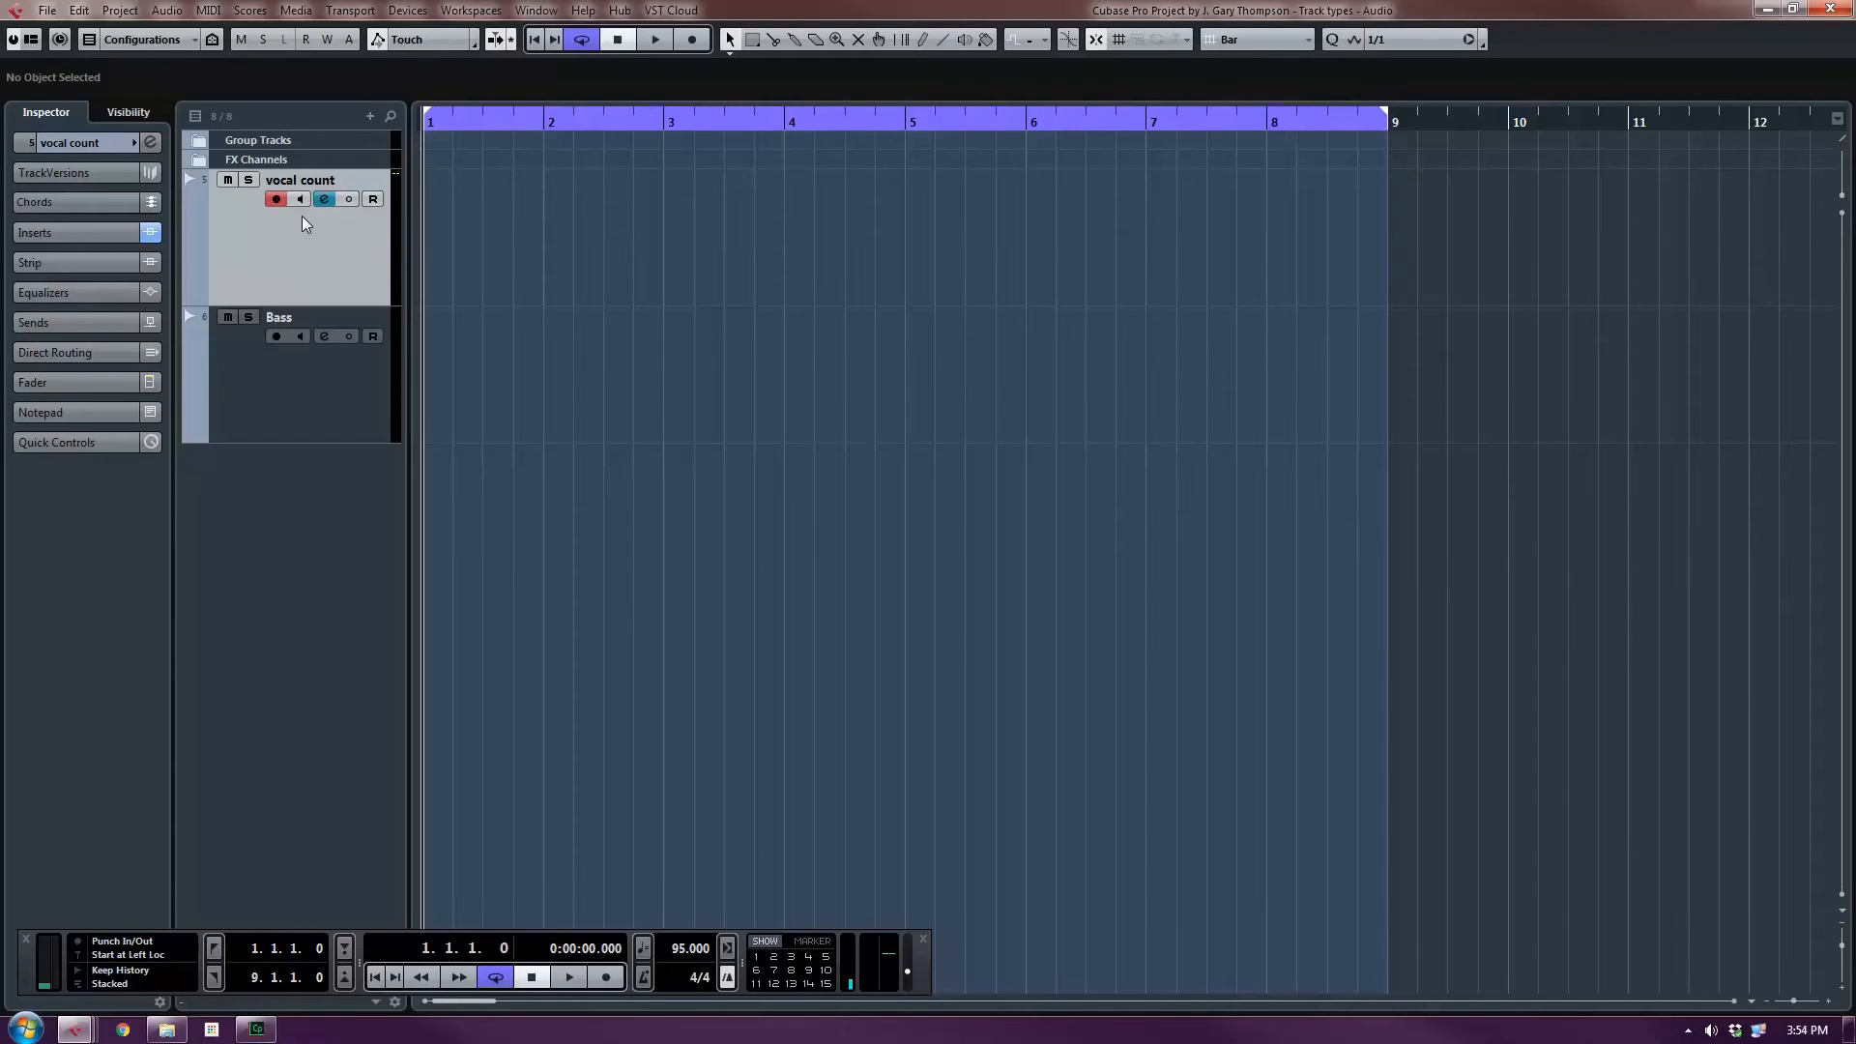
click(276, 199)
click(301, 199)
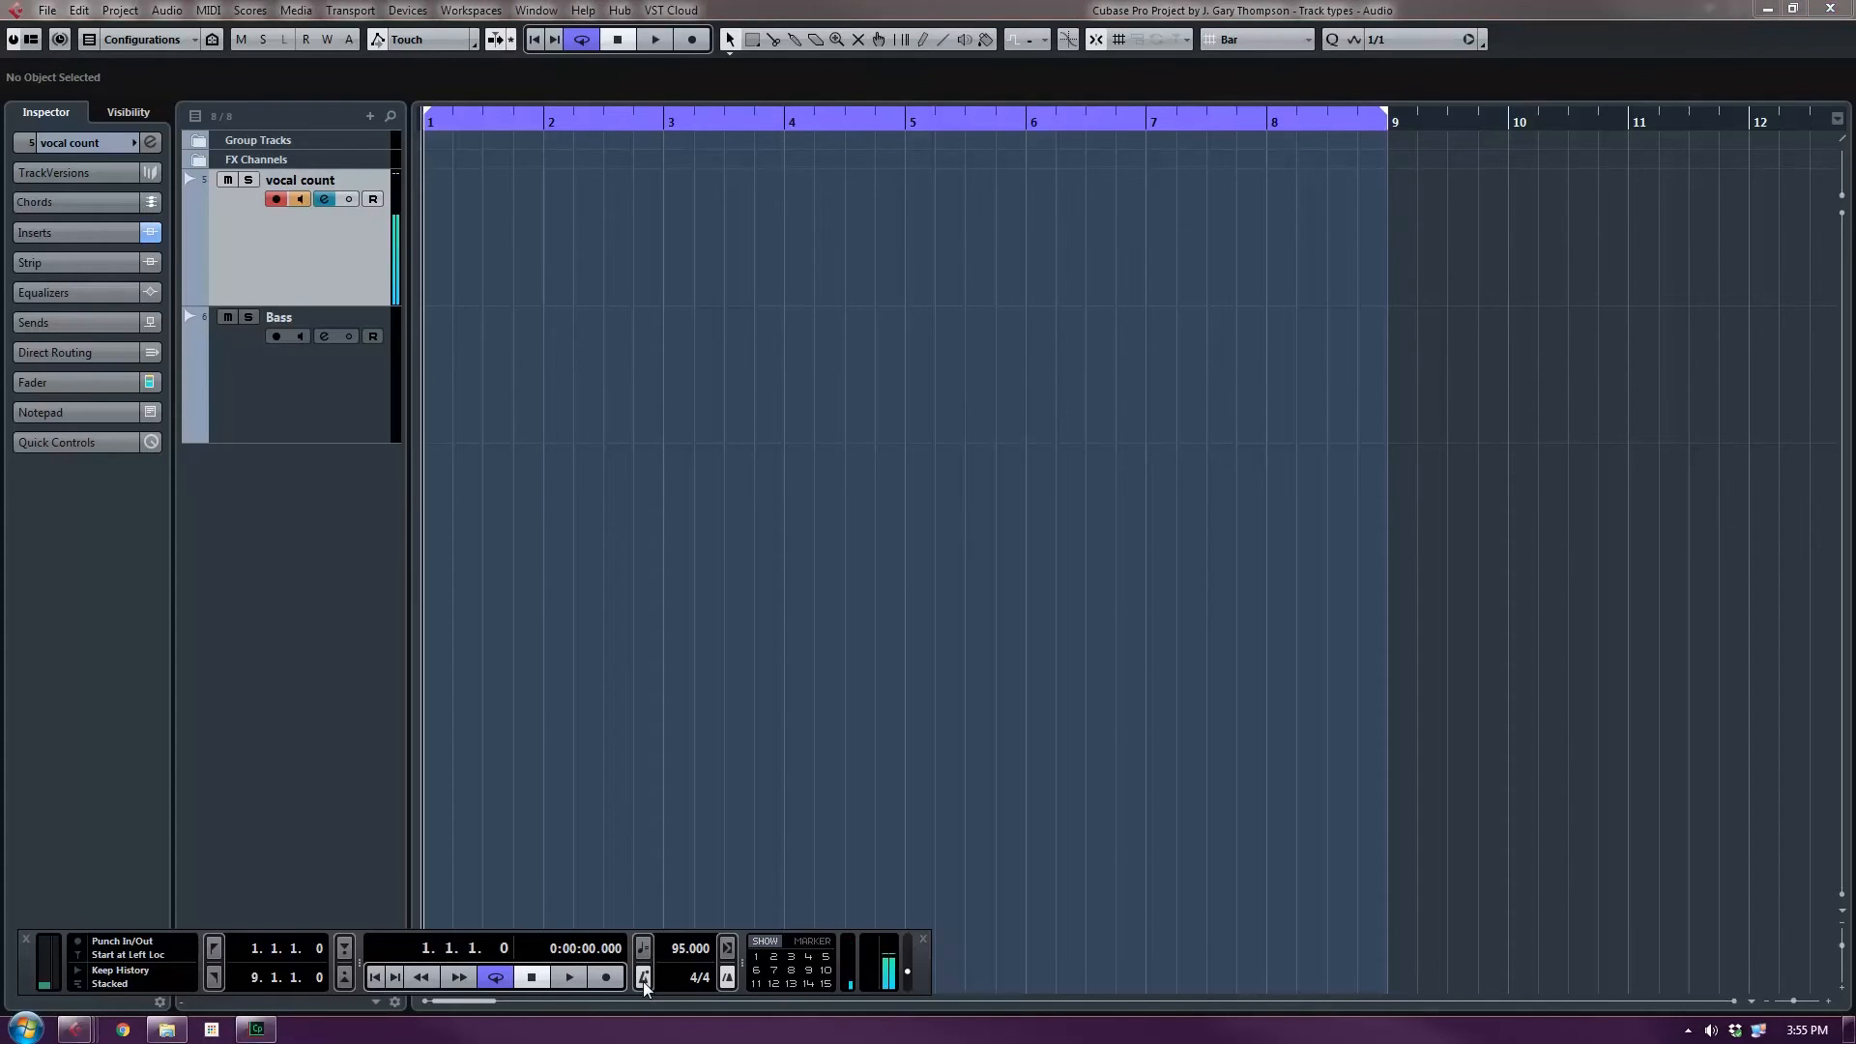
click(728, 981)
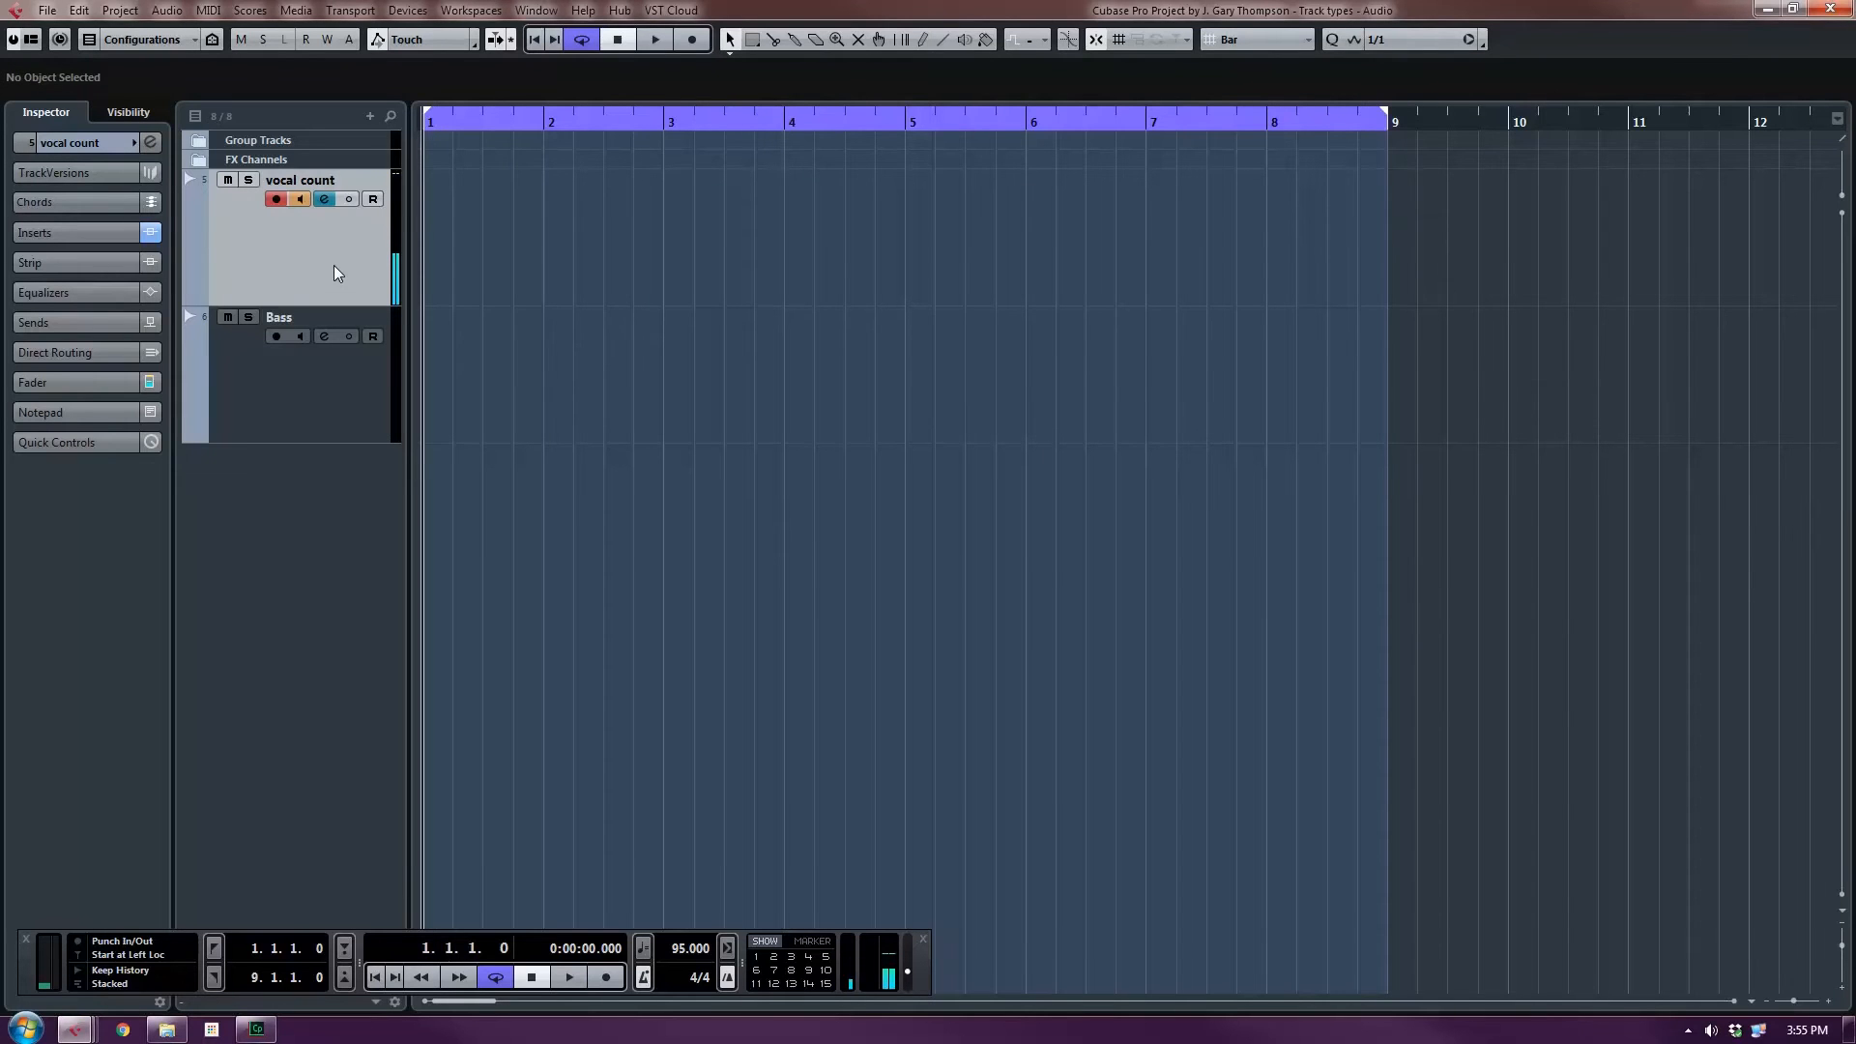
Record a take about four bars long on the vocal count track from bar 1 and stop the transport.
key(KP_Multiply)
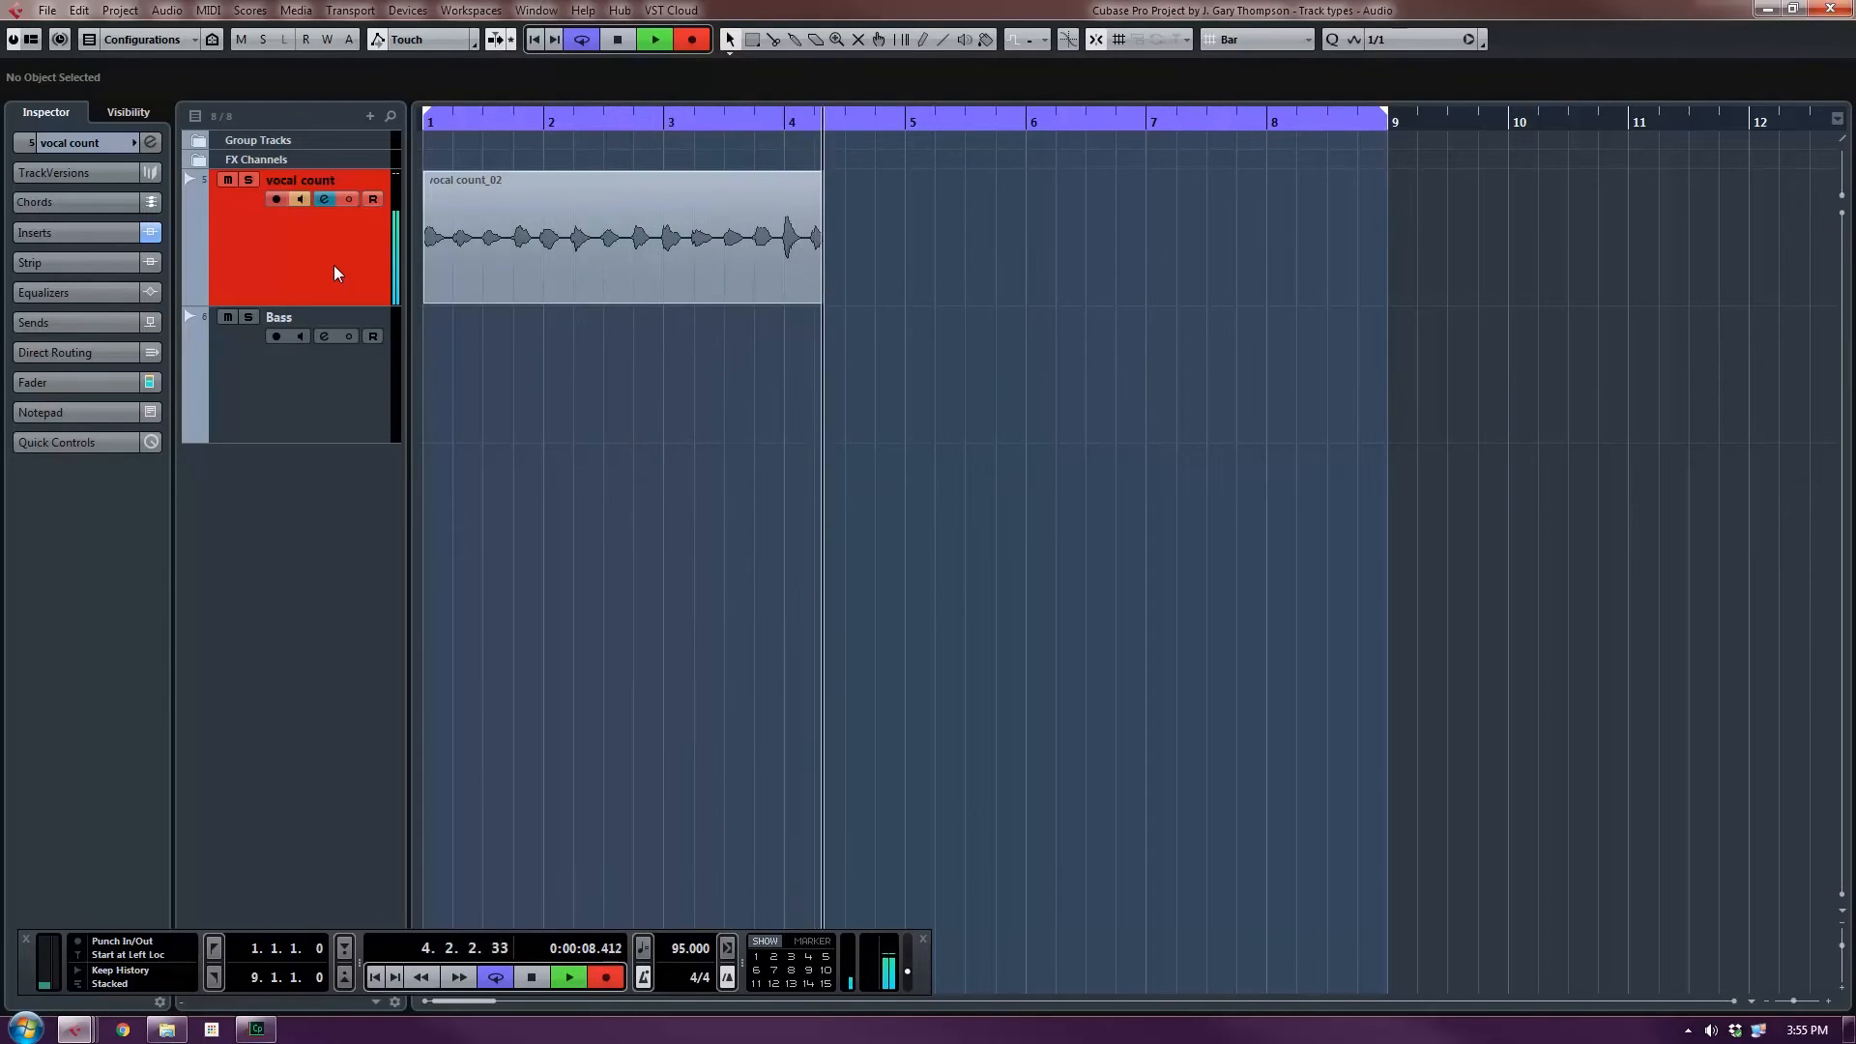
key(KP_Multiply)
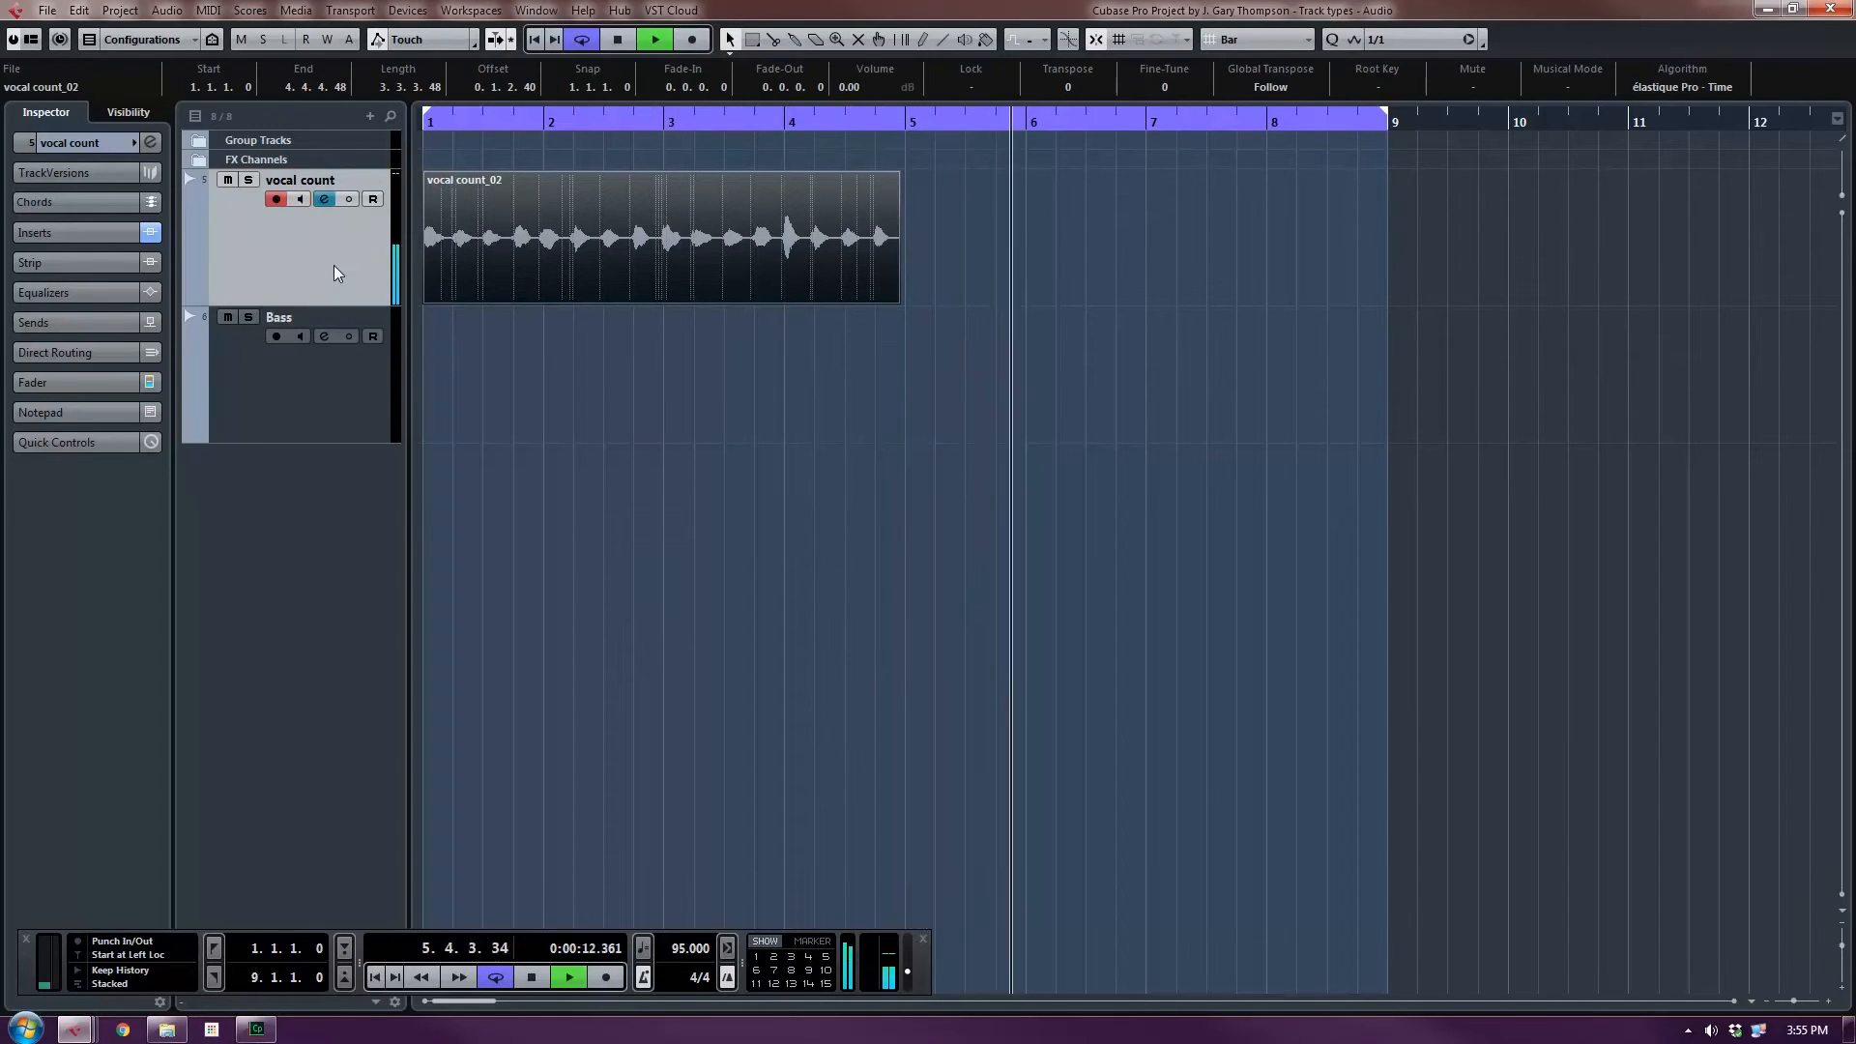
key(space)
Return to the project start and play back the recorded vocal count take.
key(KP_Decimal)
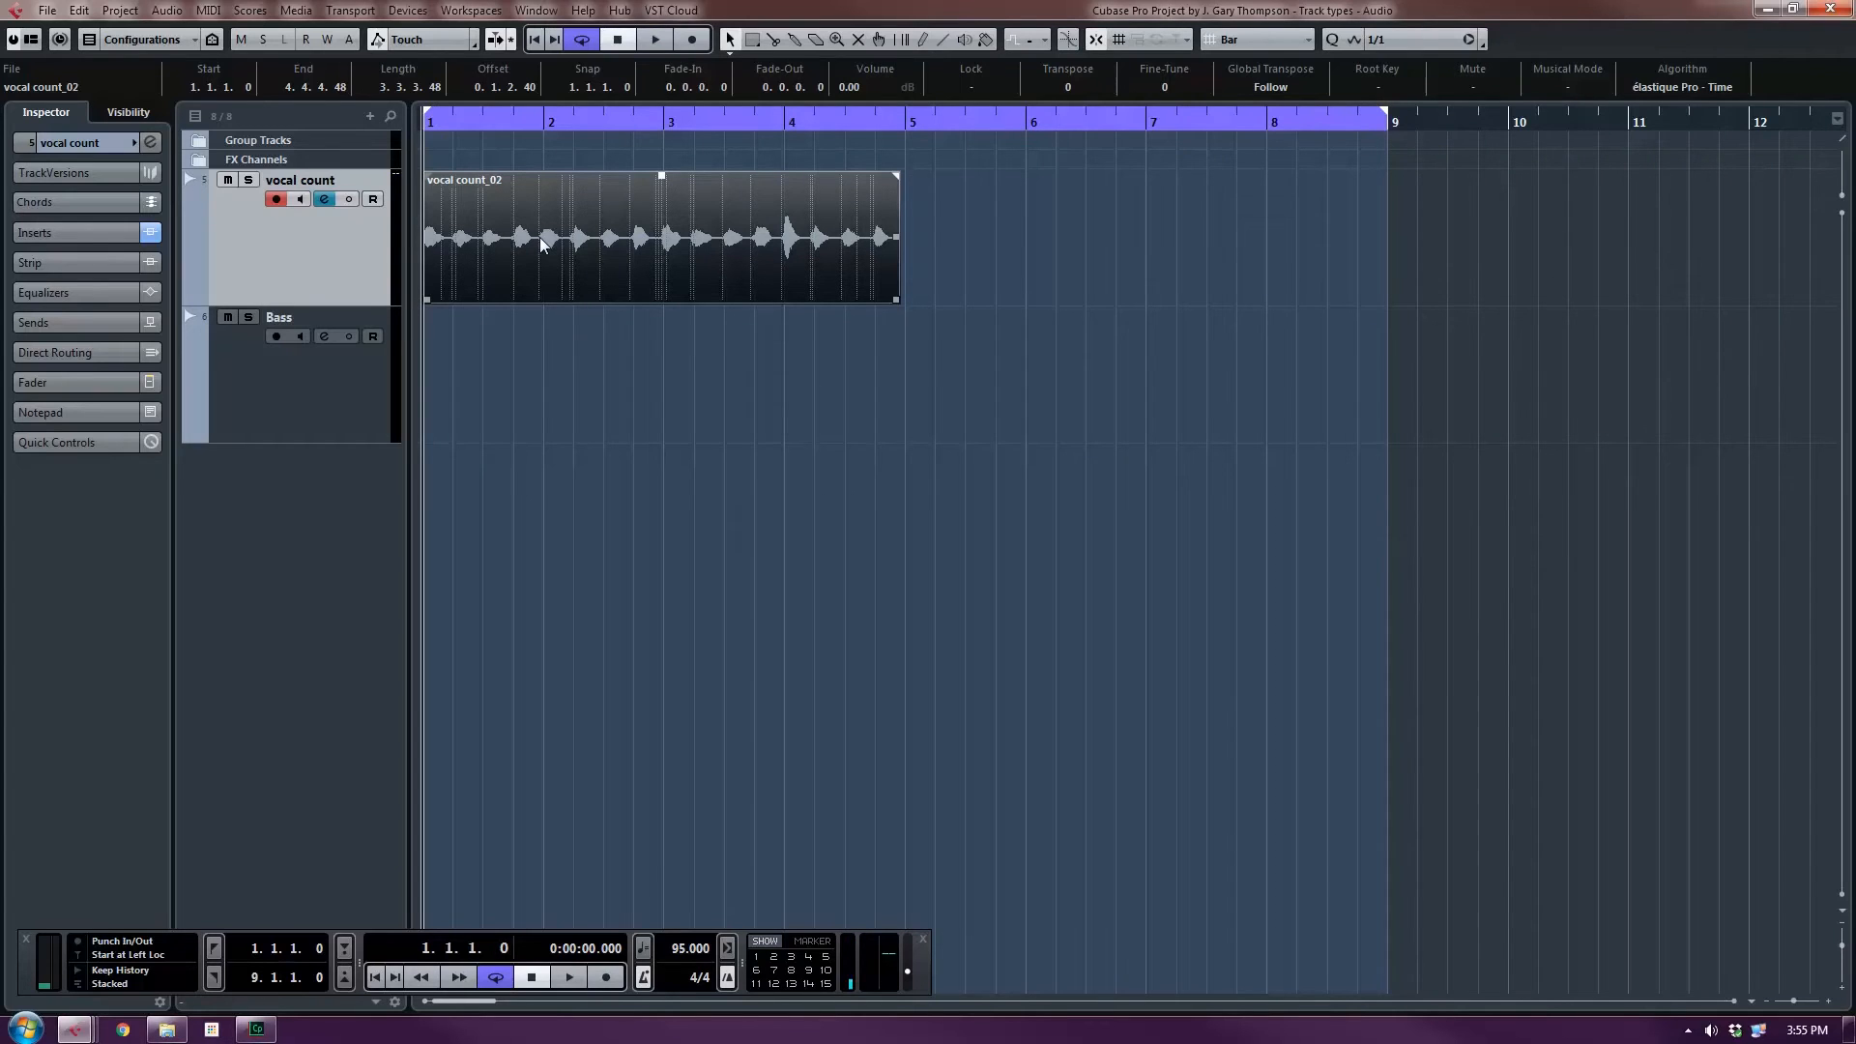
key(space)
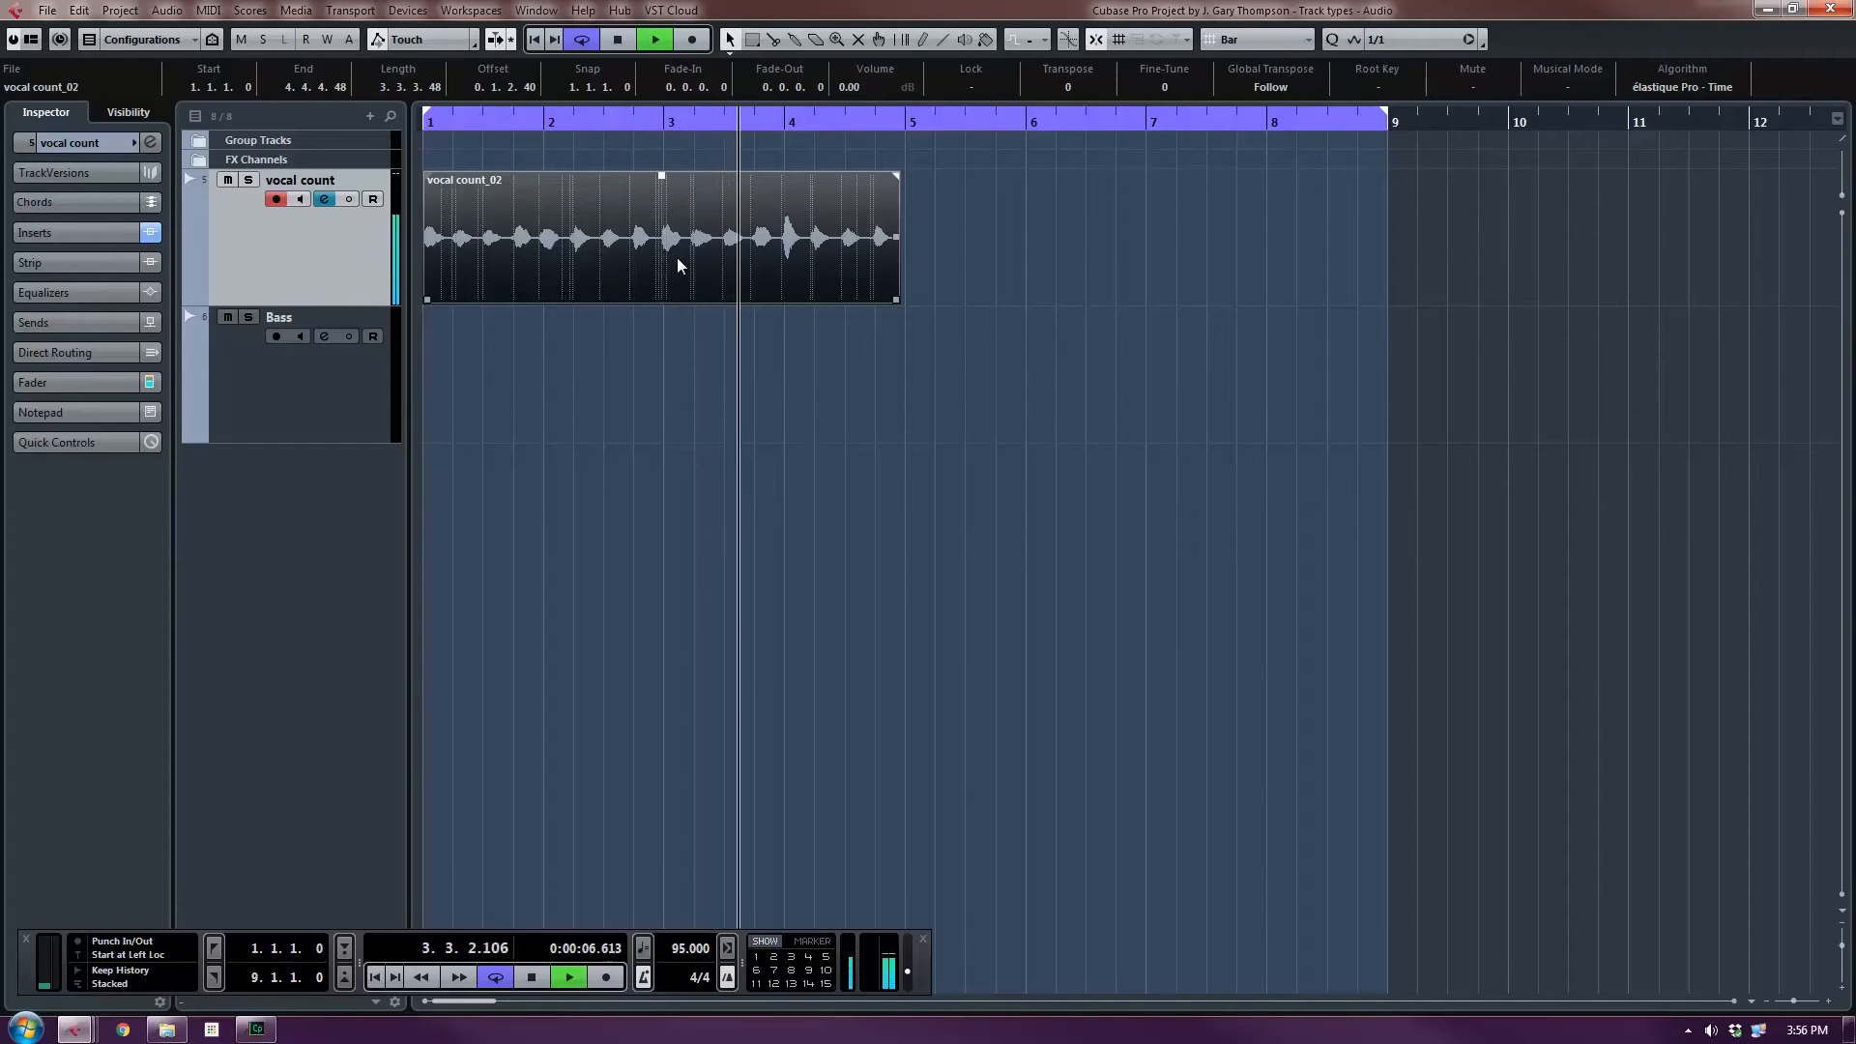
key(space)
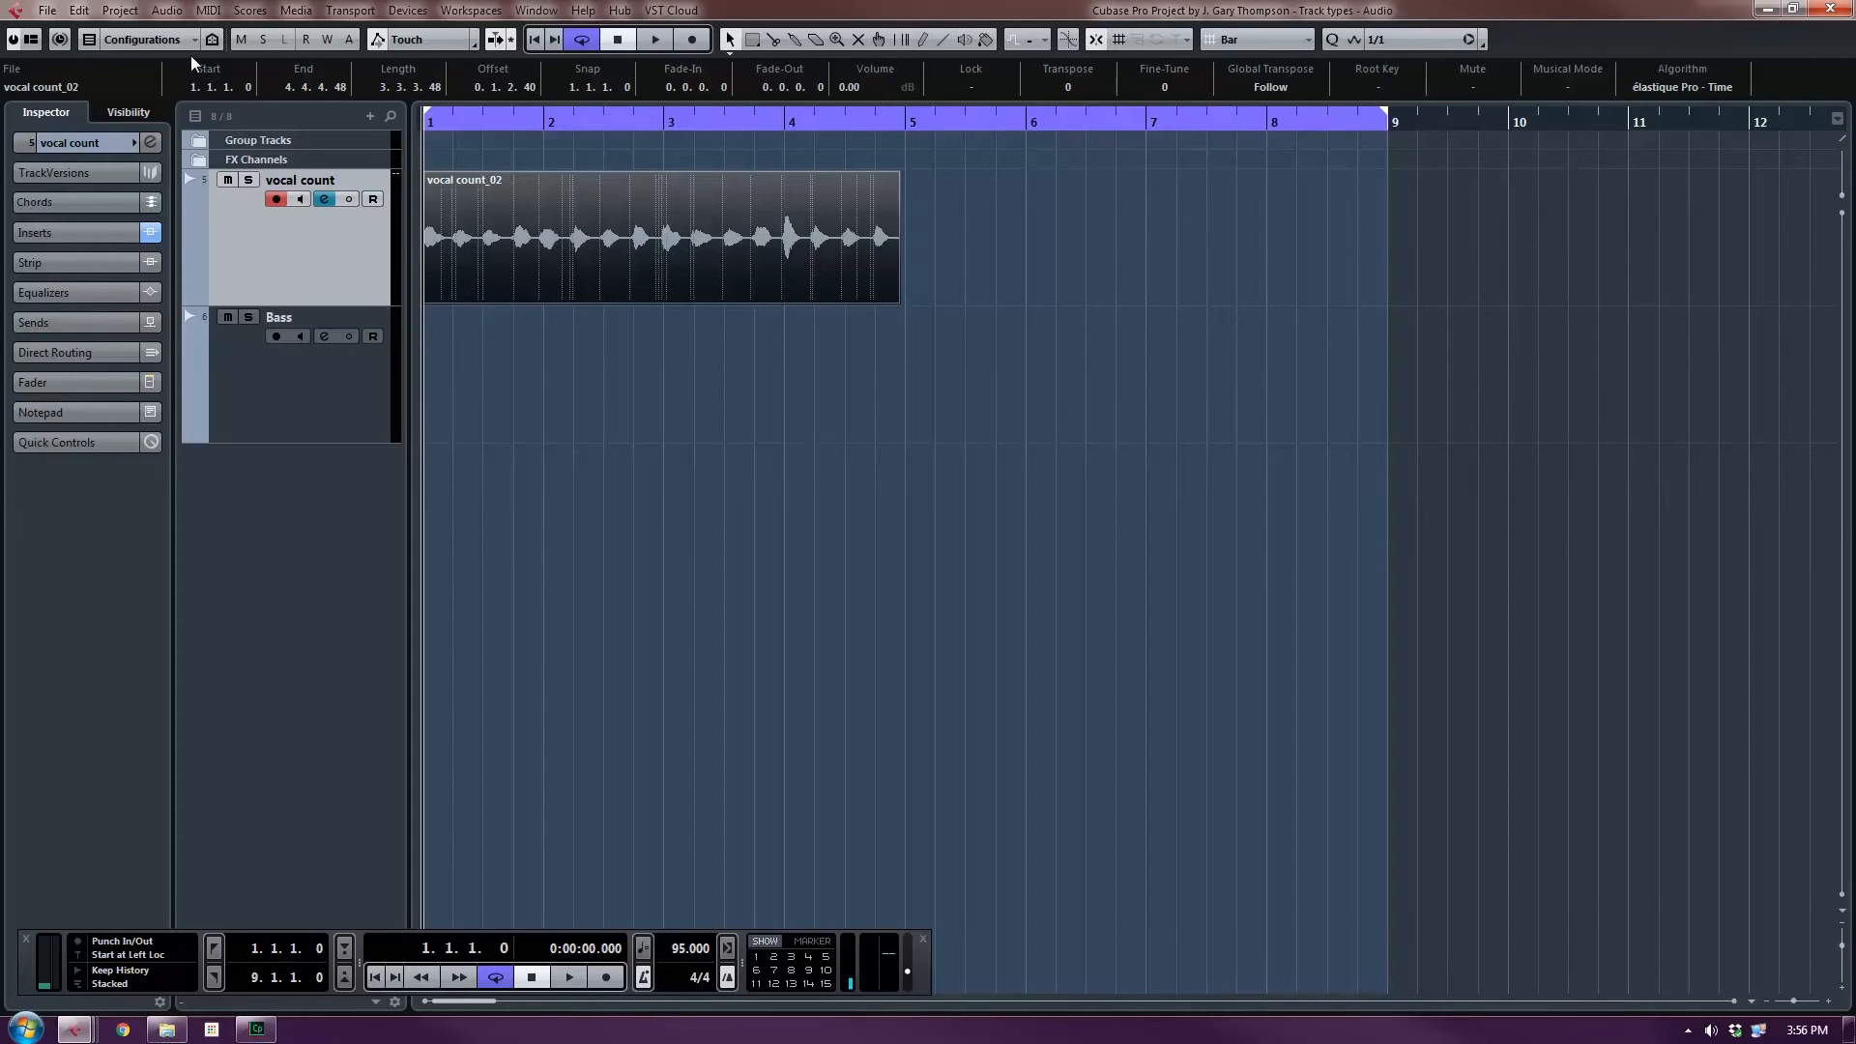
Open the Pool and enlarge its columns and window to examine the recorded clip's attributes and file path.
click(130, 12)
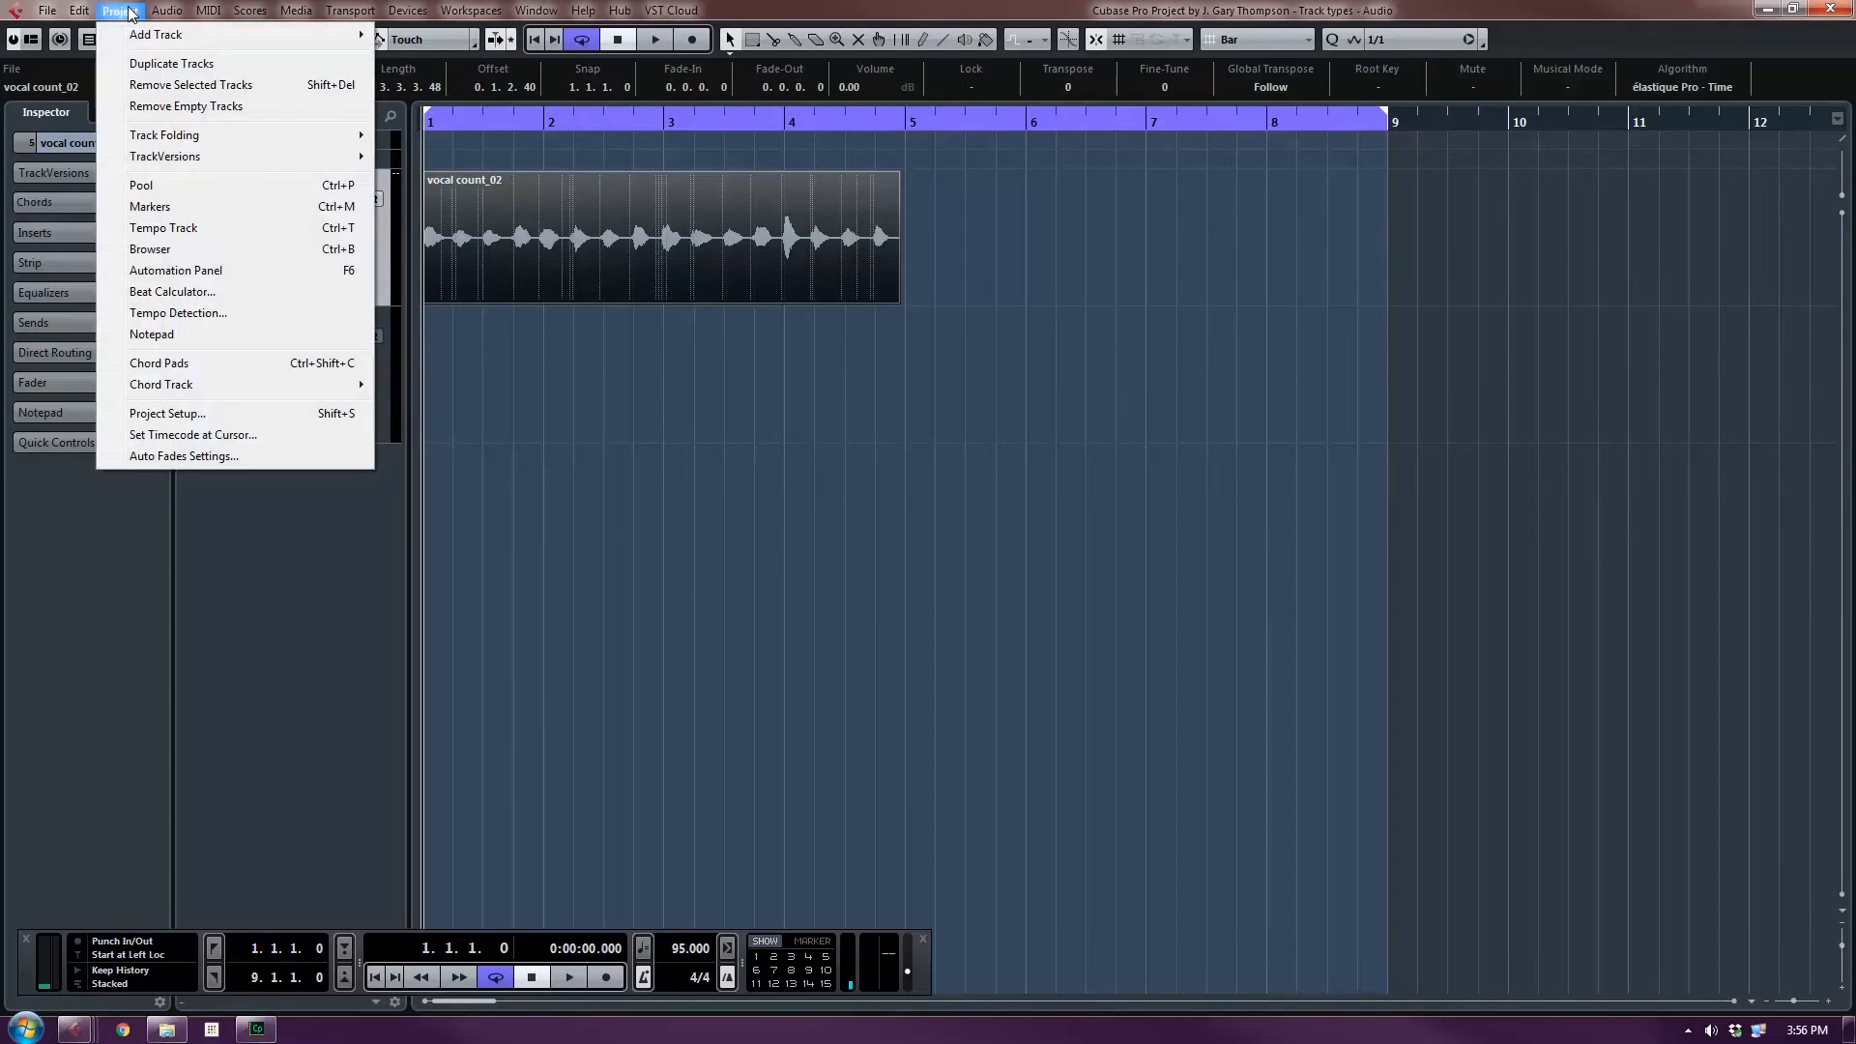
click(341, 185)
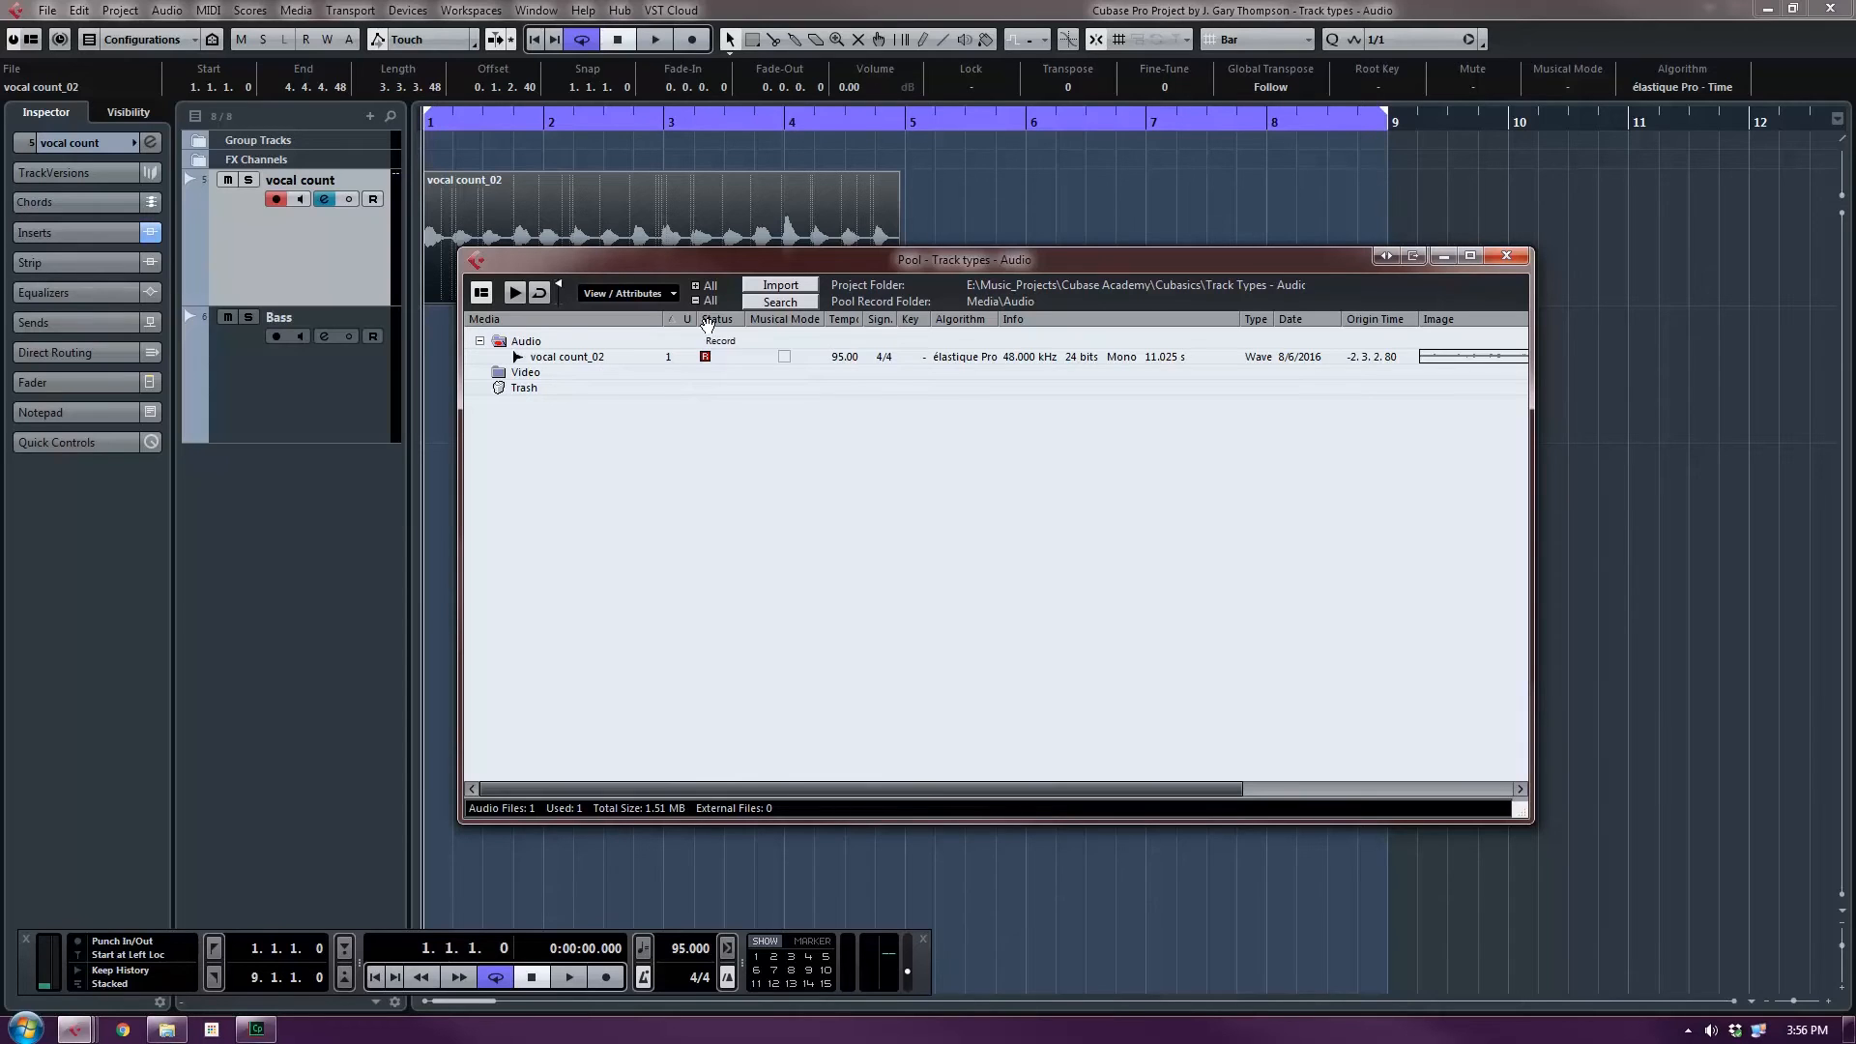
drag(699, 312, 726, 312)
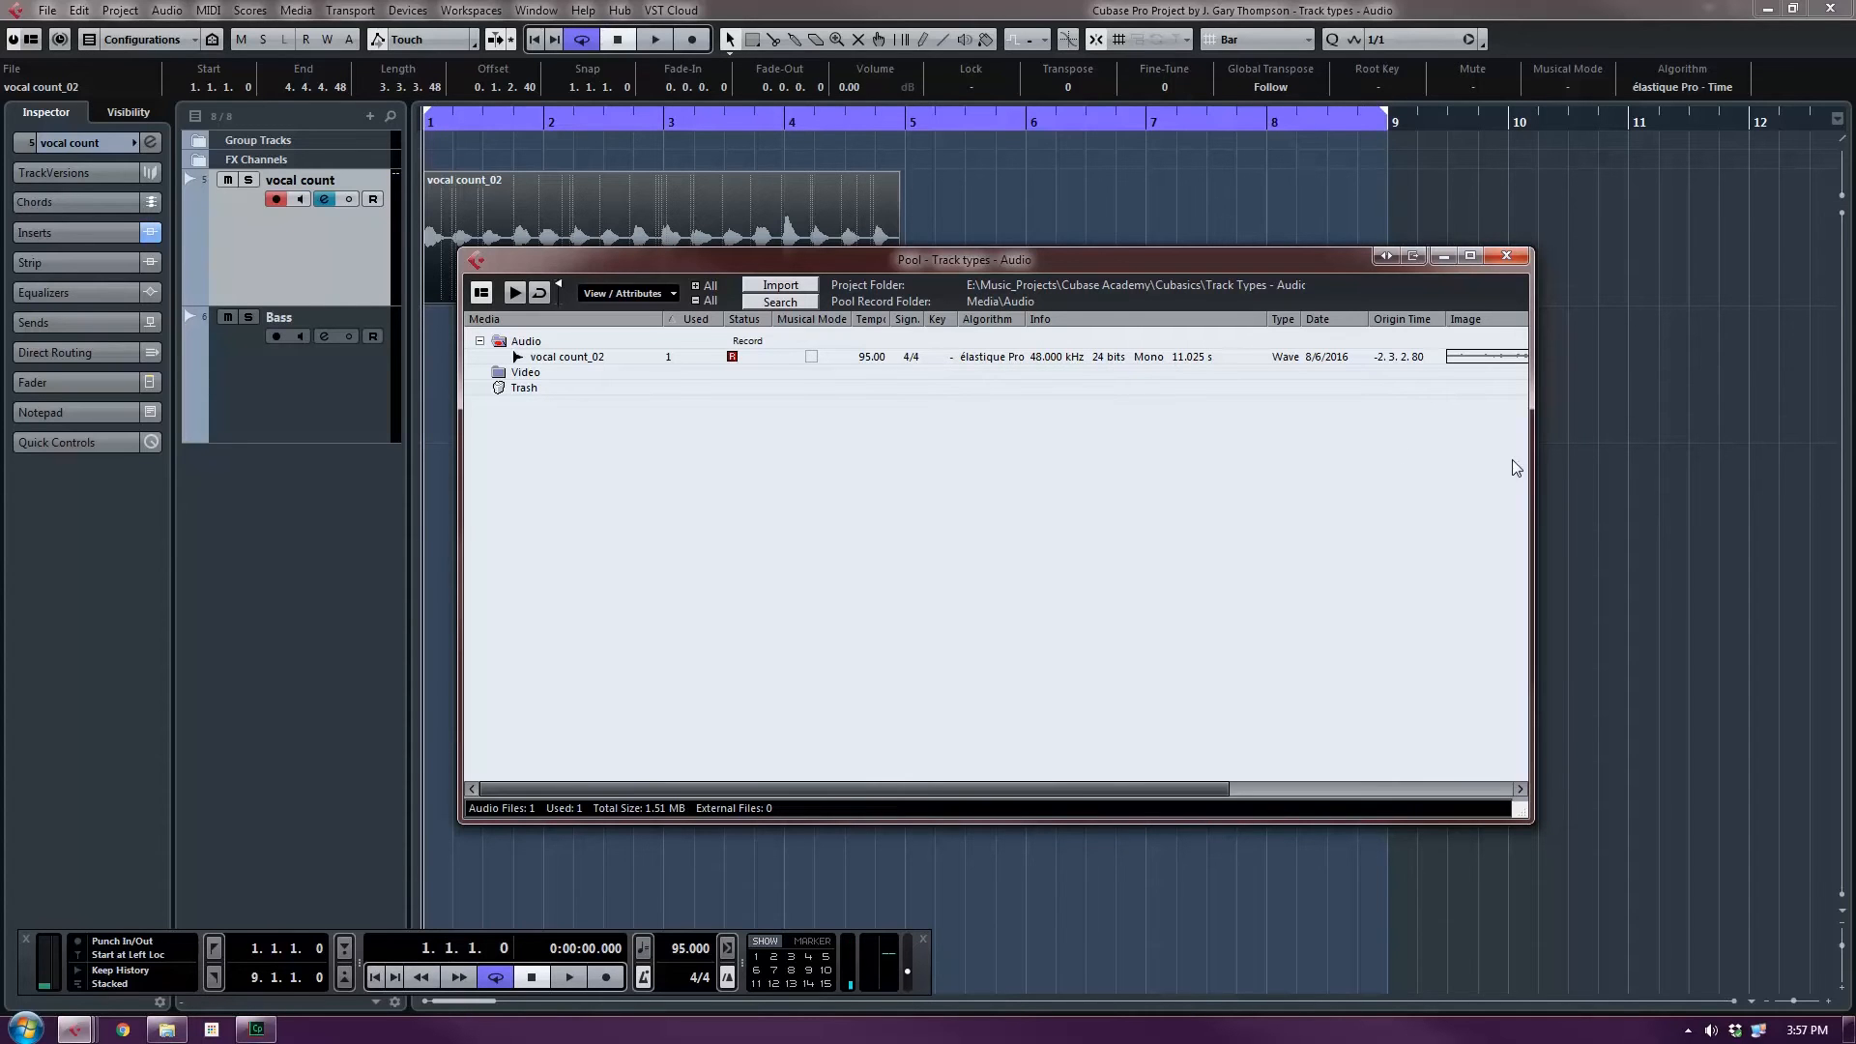
drag(1530, 462, 1814, 478)
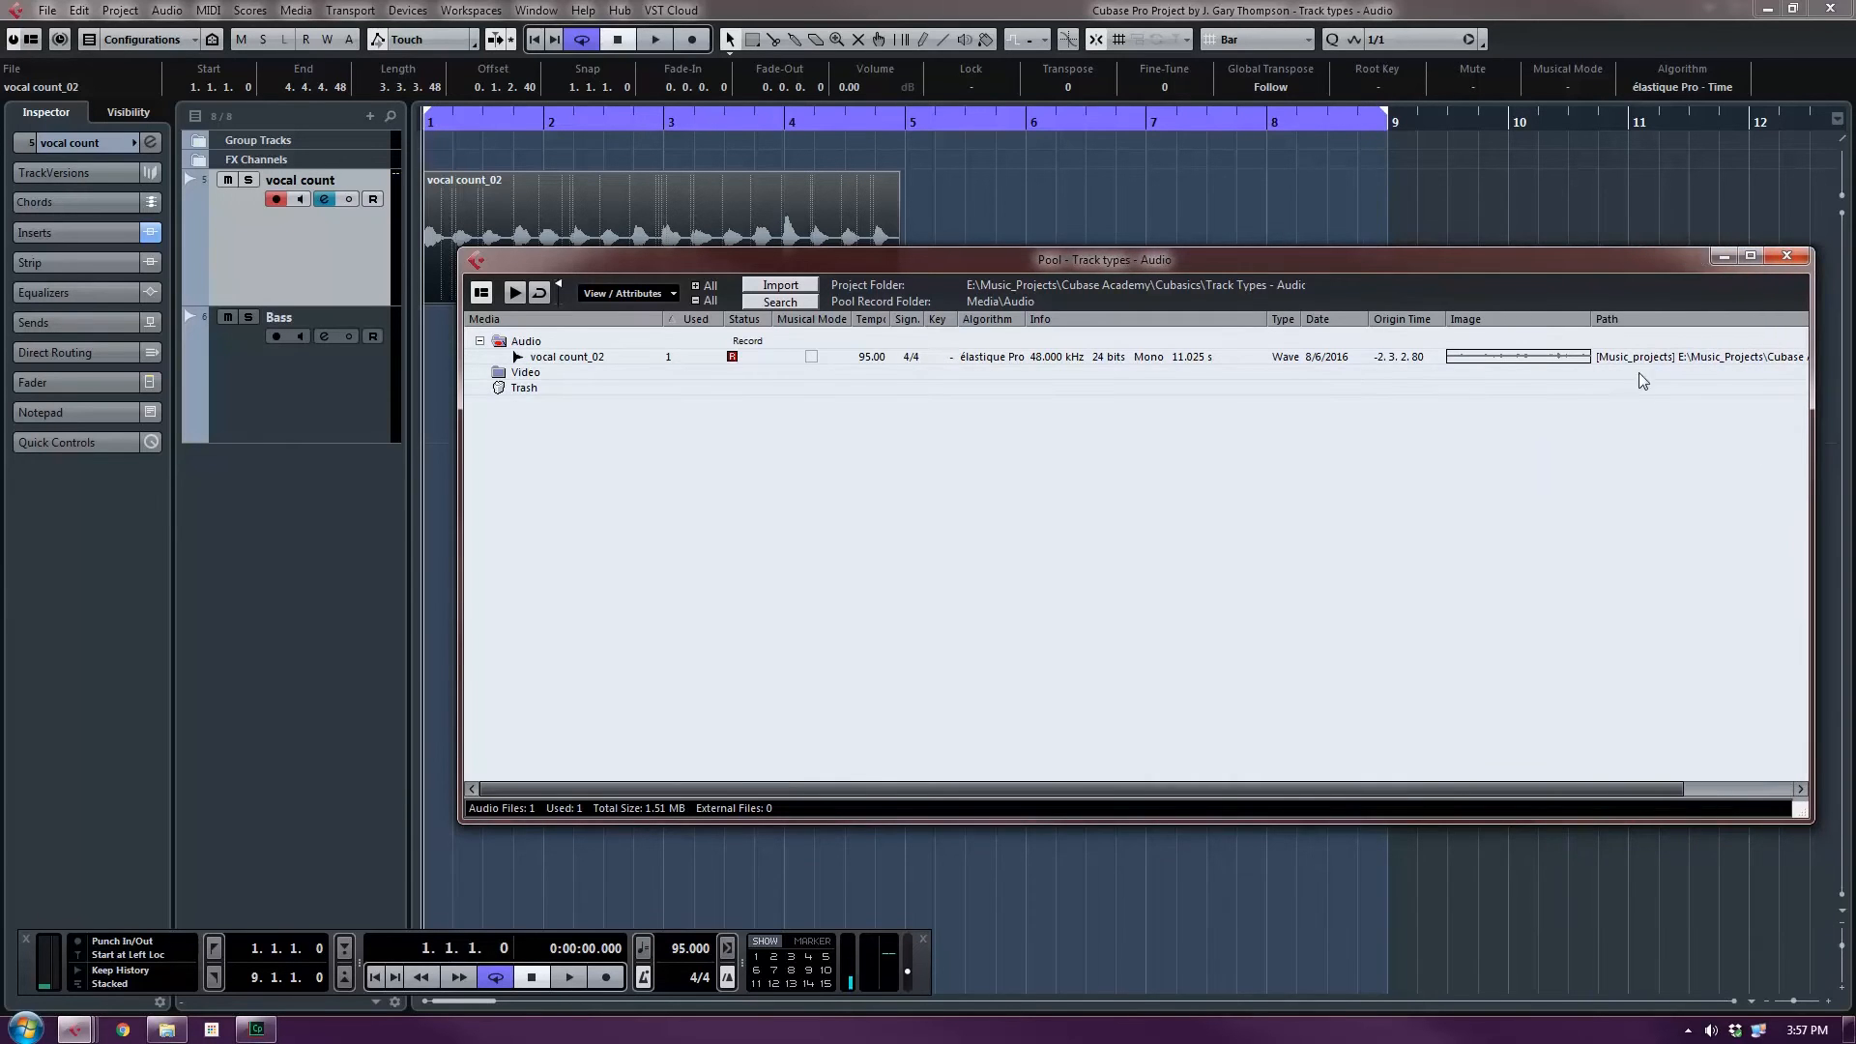
drag(1646, 787, 1517, 808)
Switch to Windows Explorer and examine the project files in the Track Types - Audio folder inside Cubasics.
click(174, 1035)
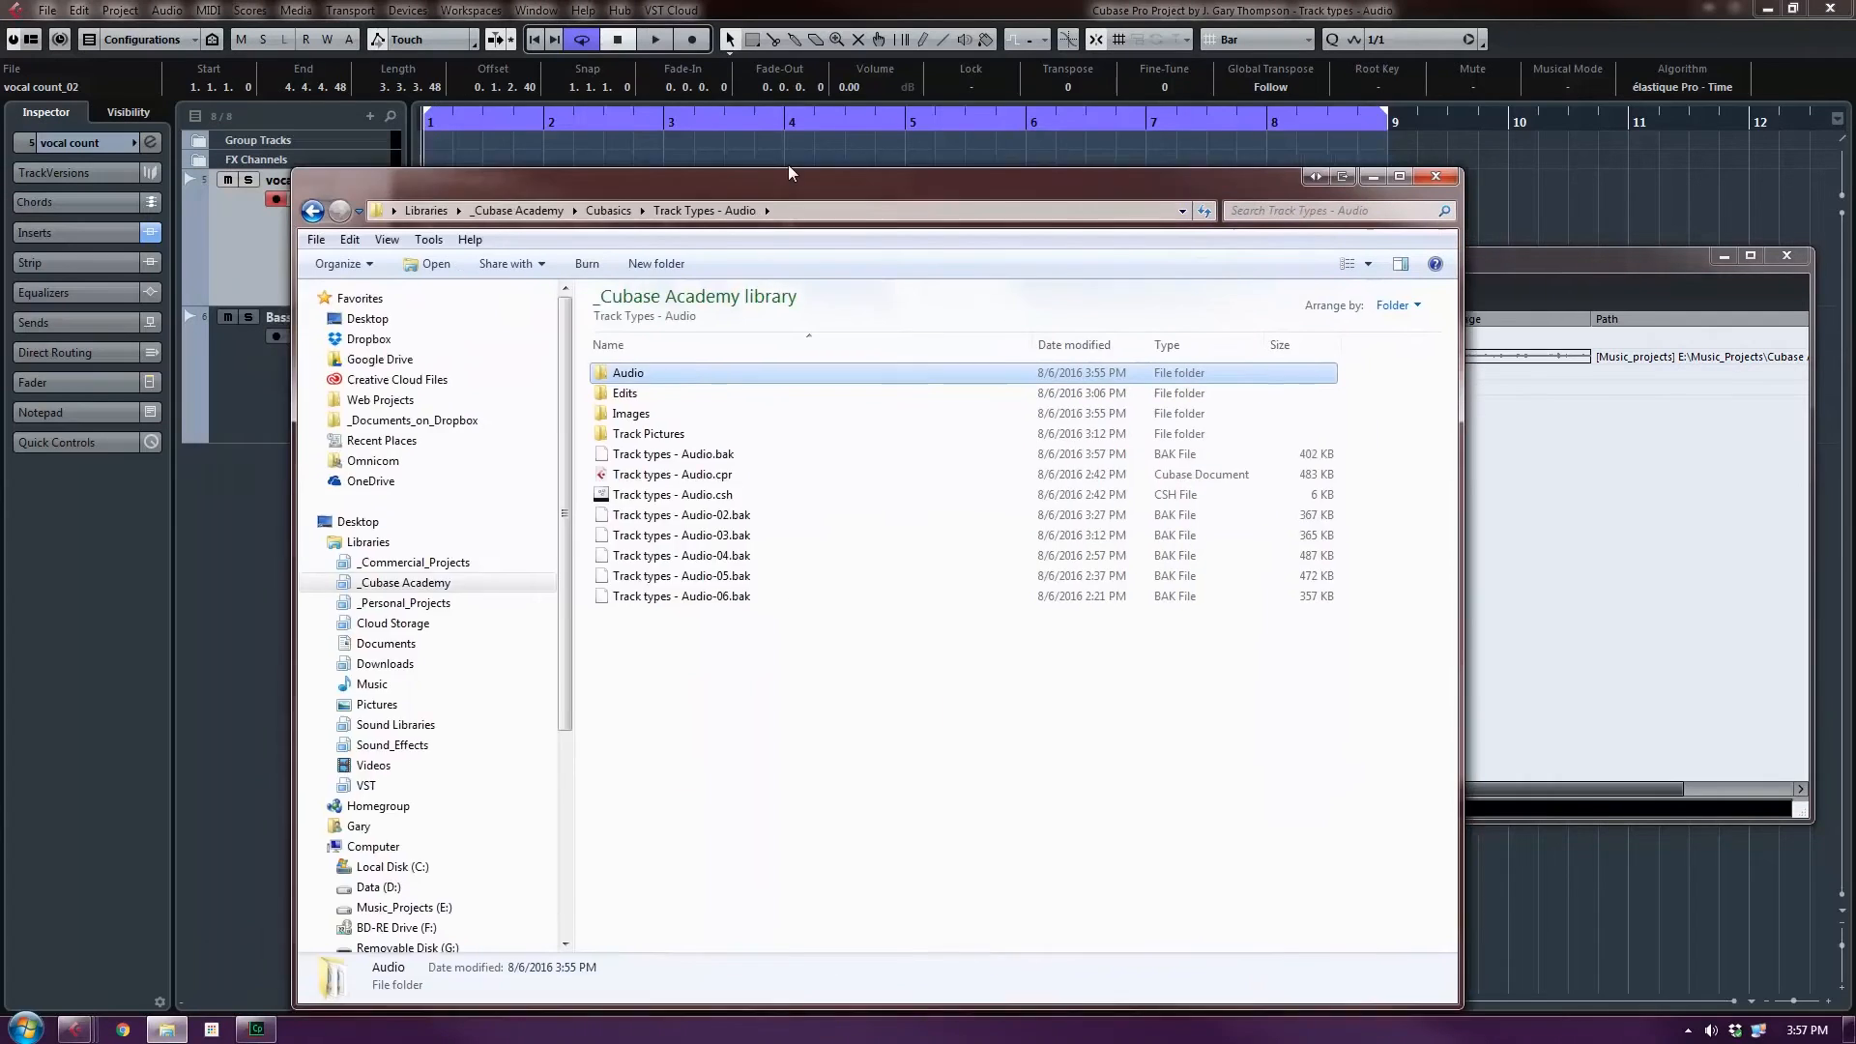
drag(787, 165, 909, 98)
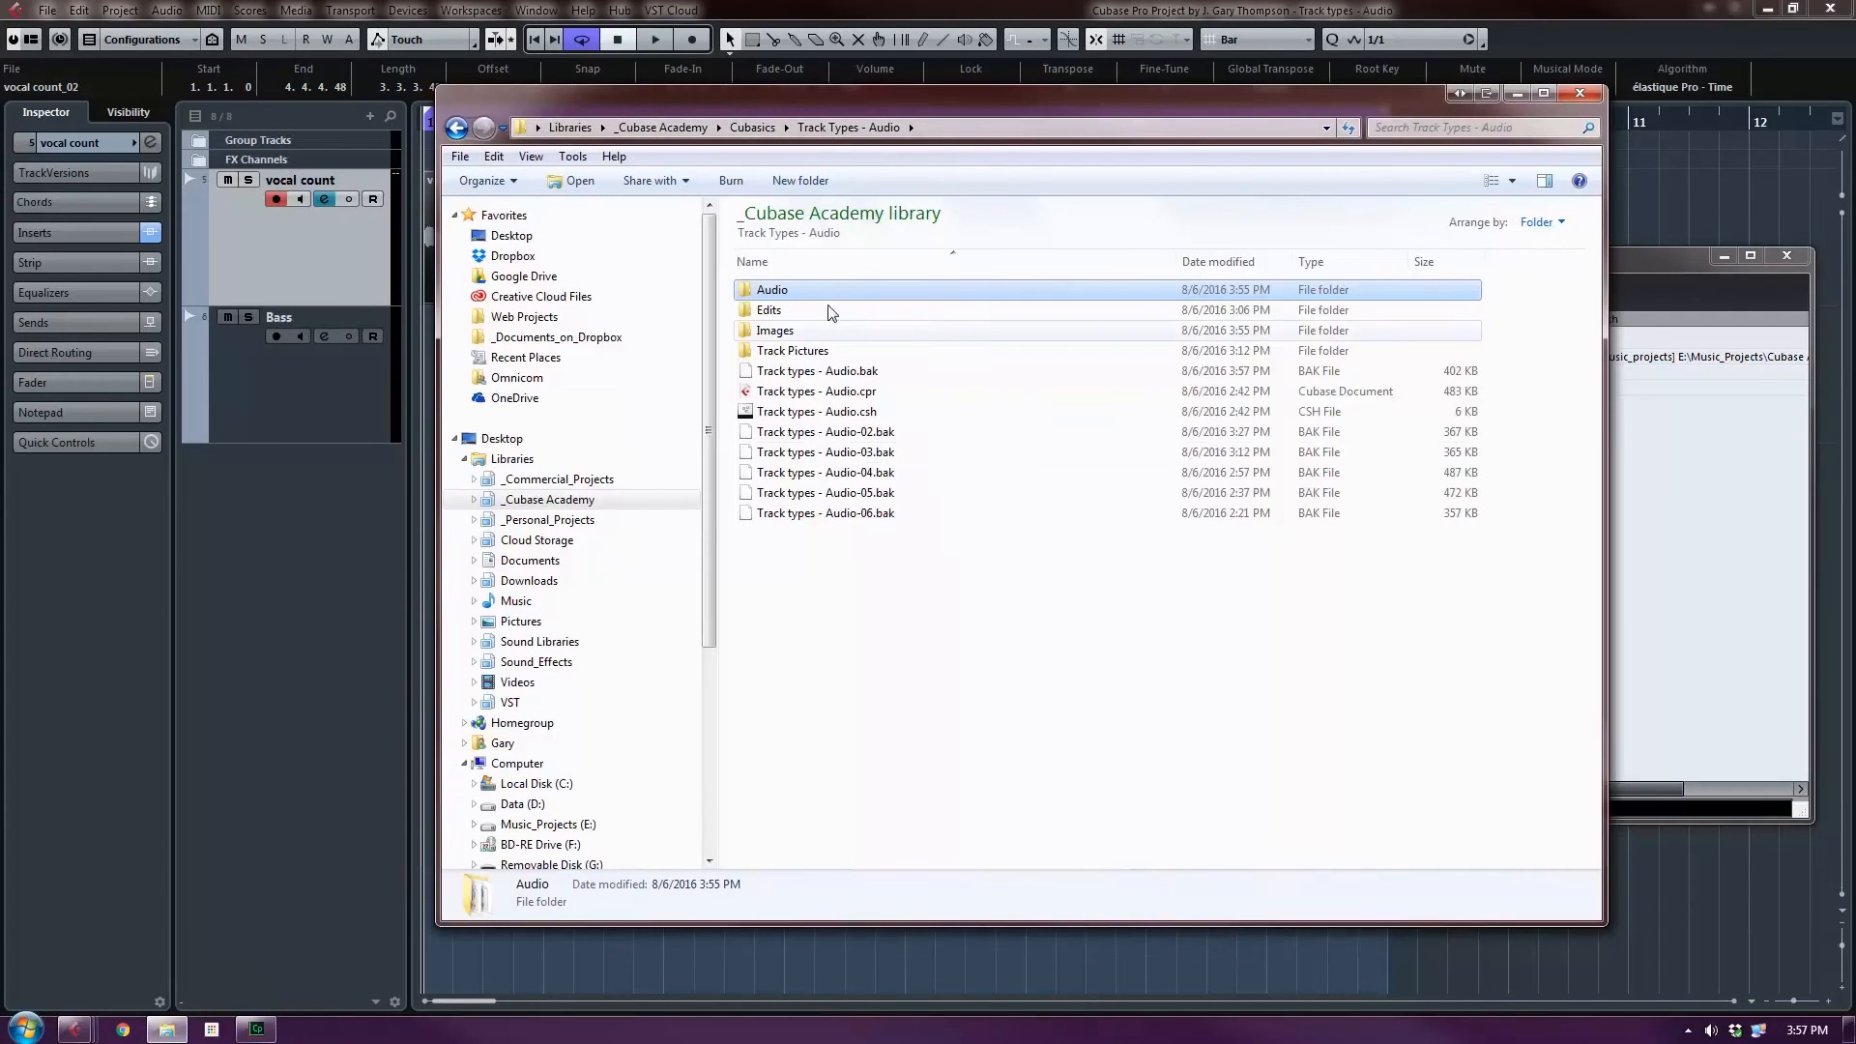
click(752, 126)
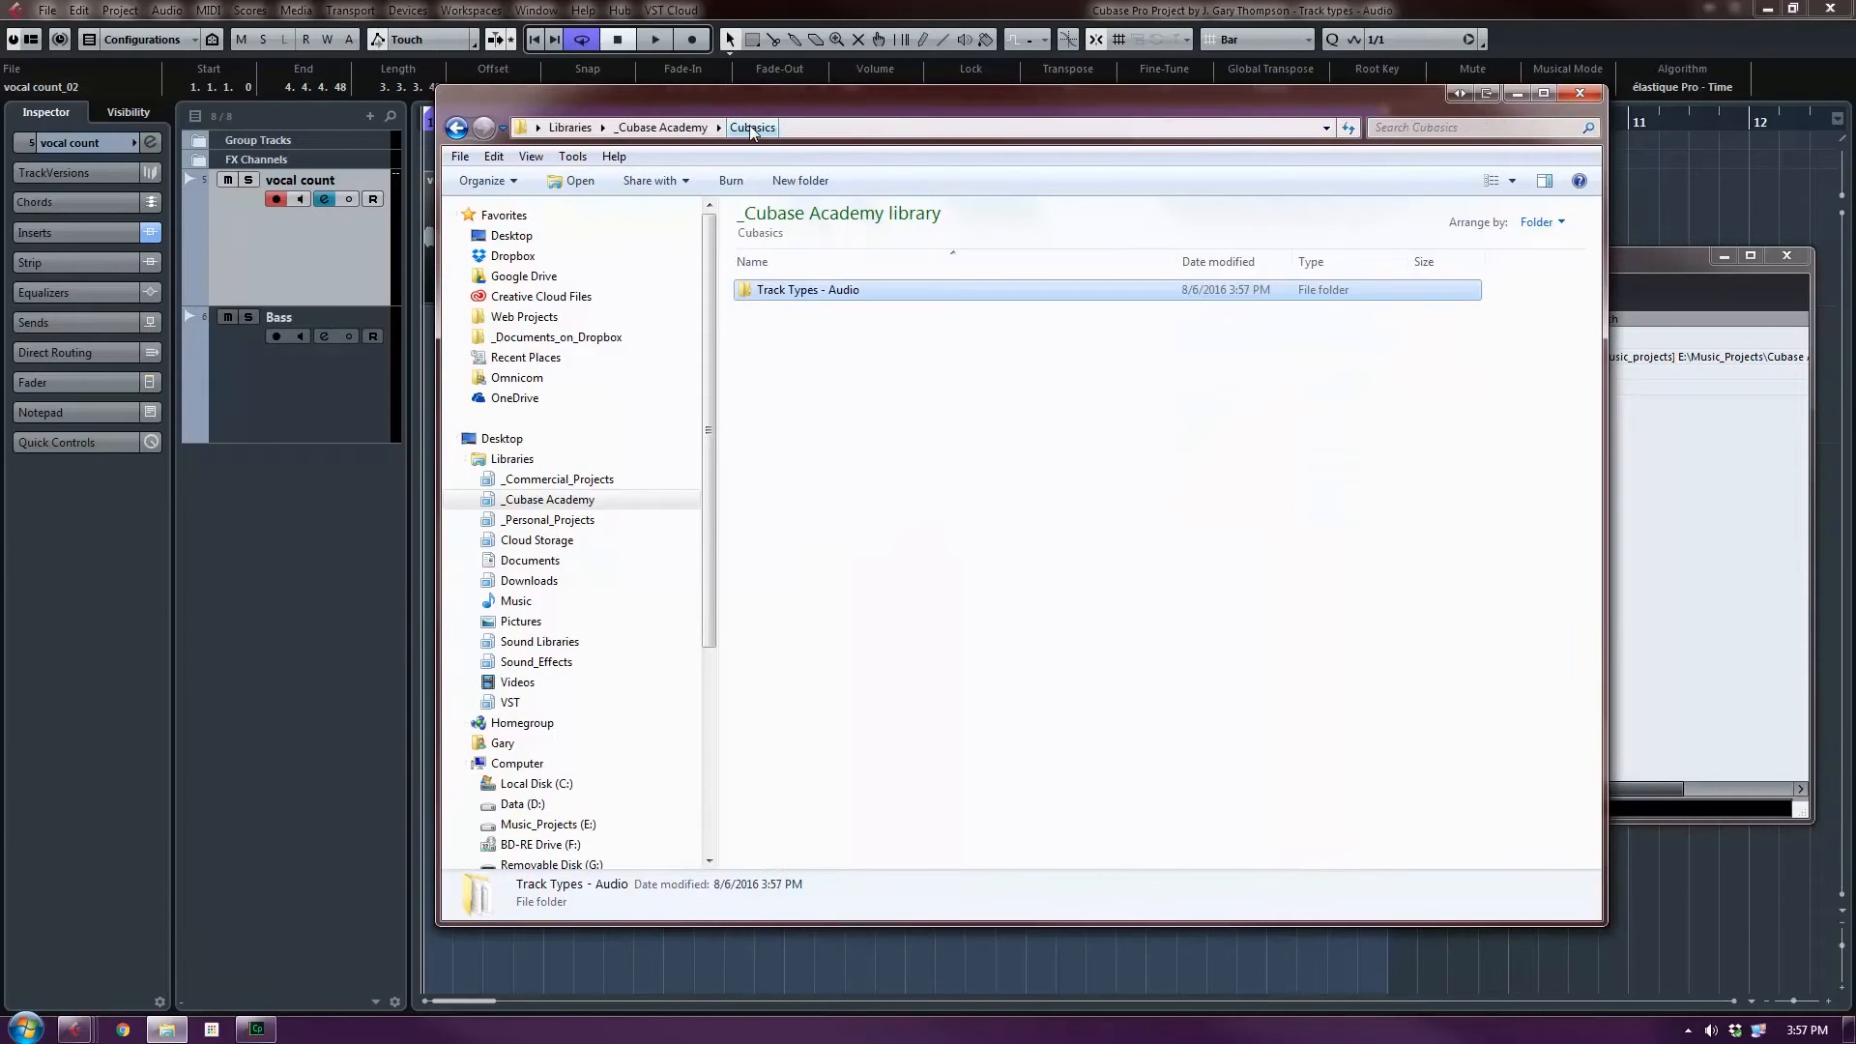
double_click(843, 292)
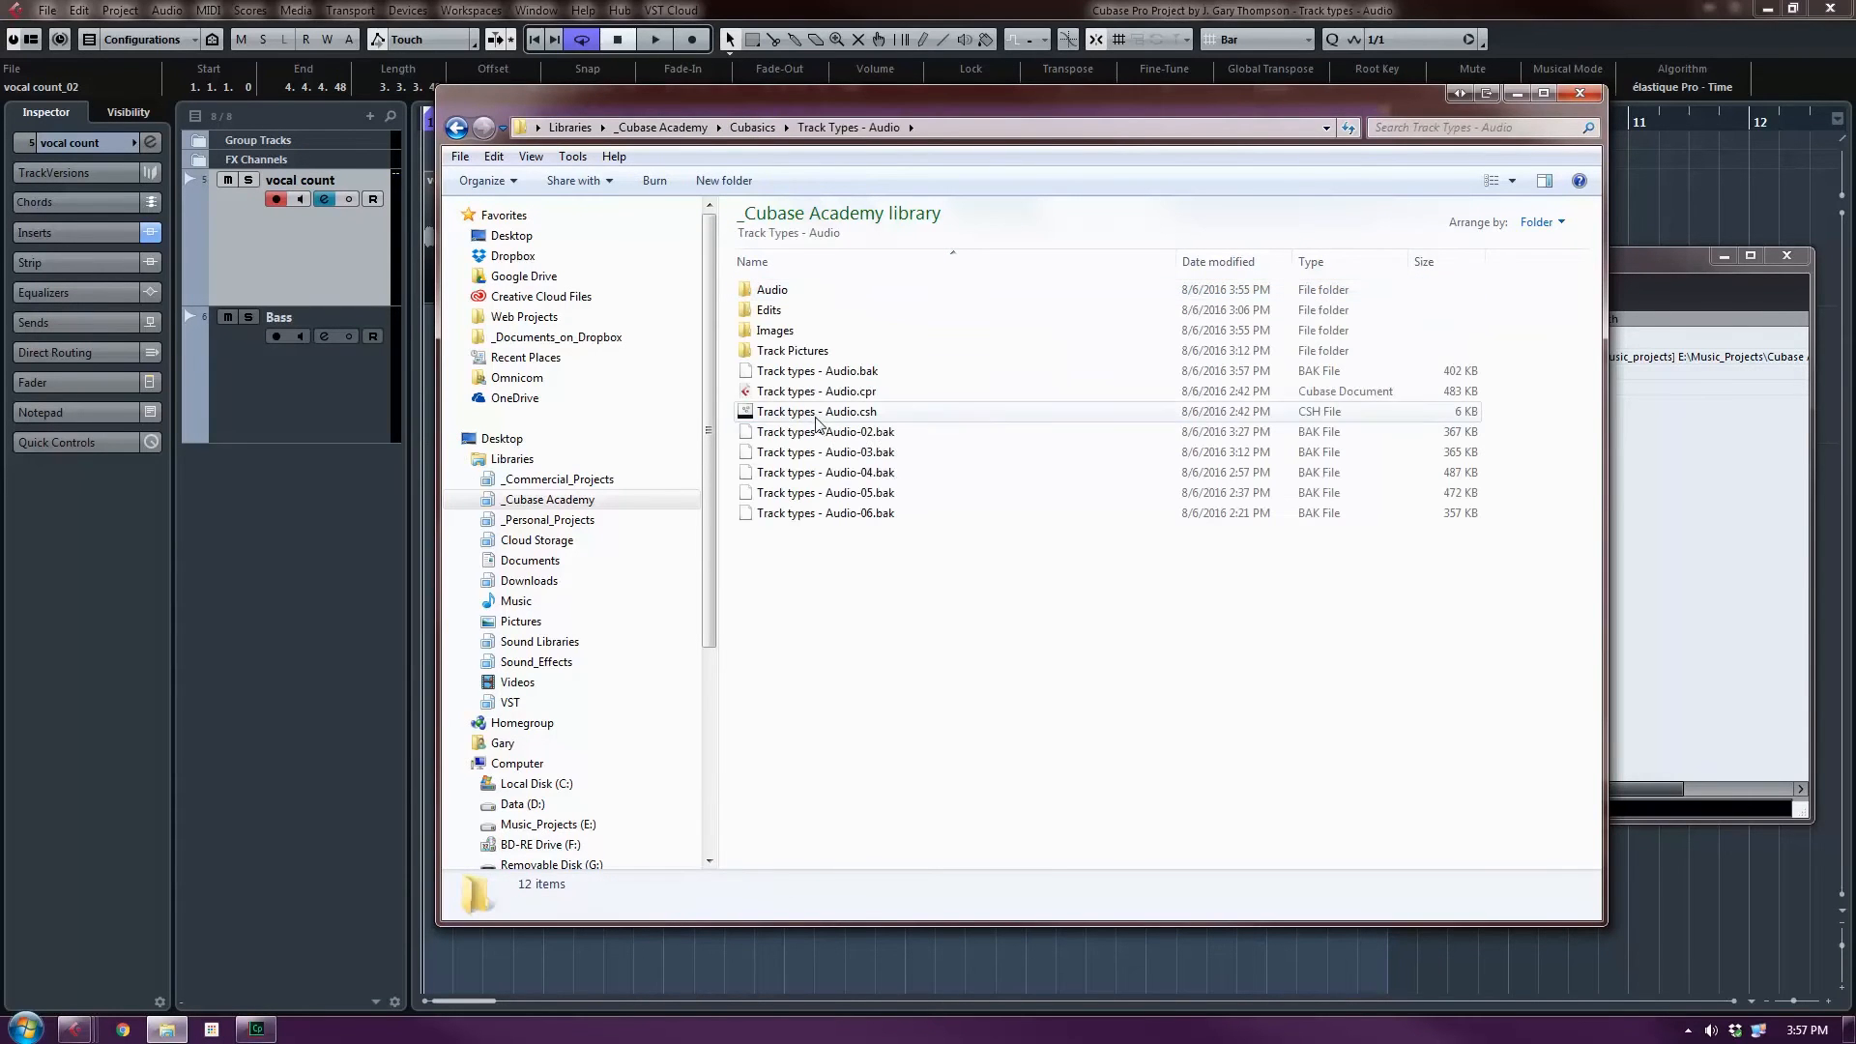
click(790, 394)
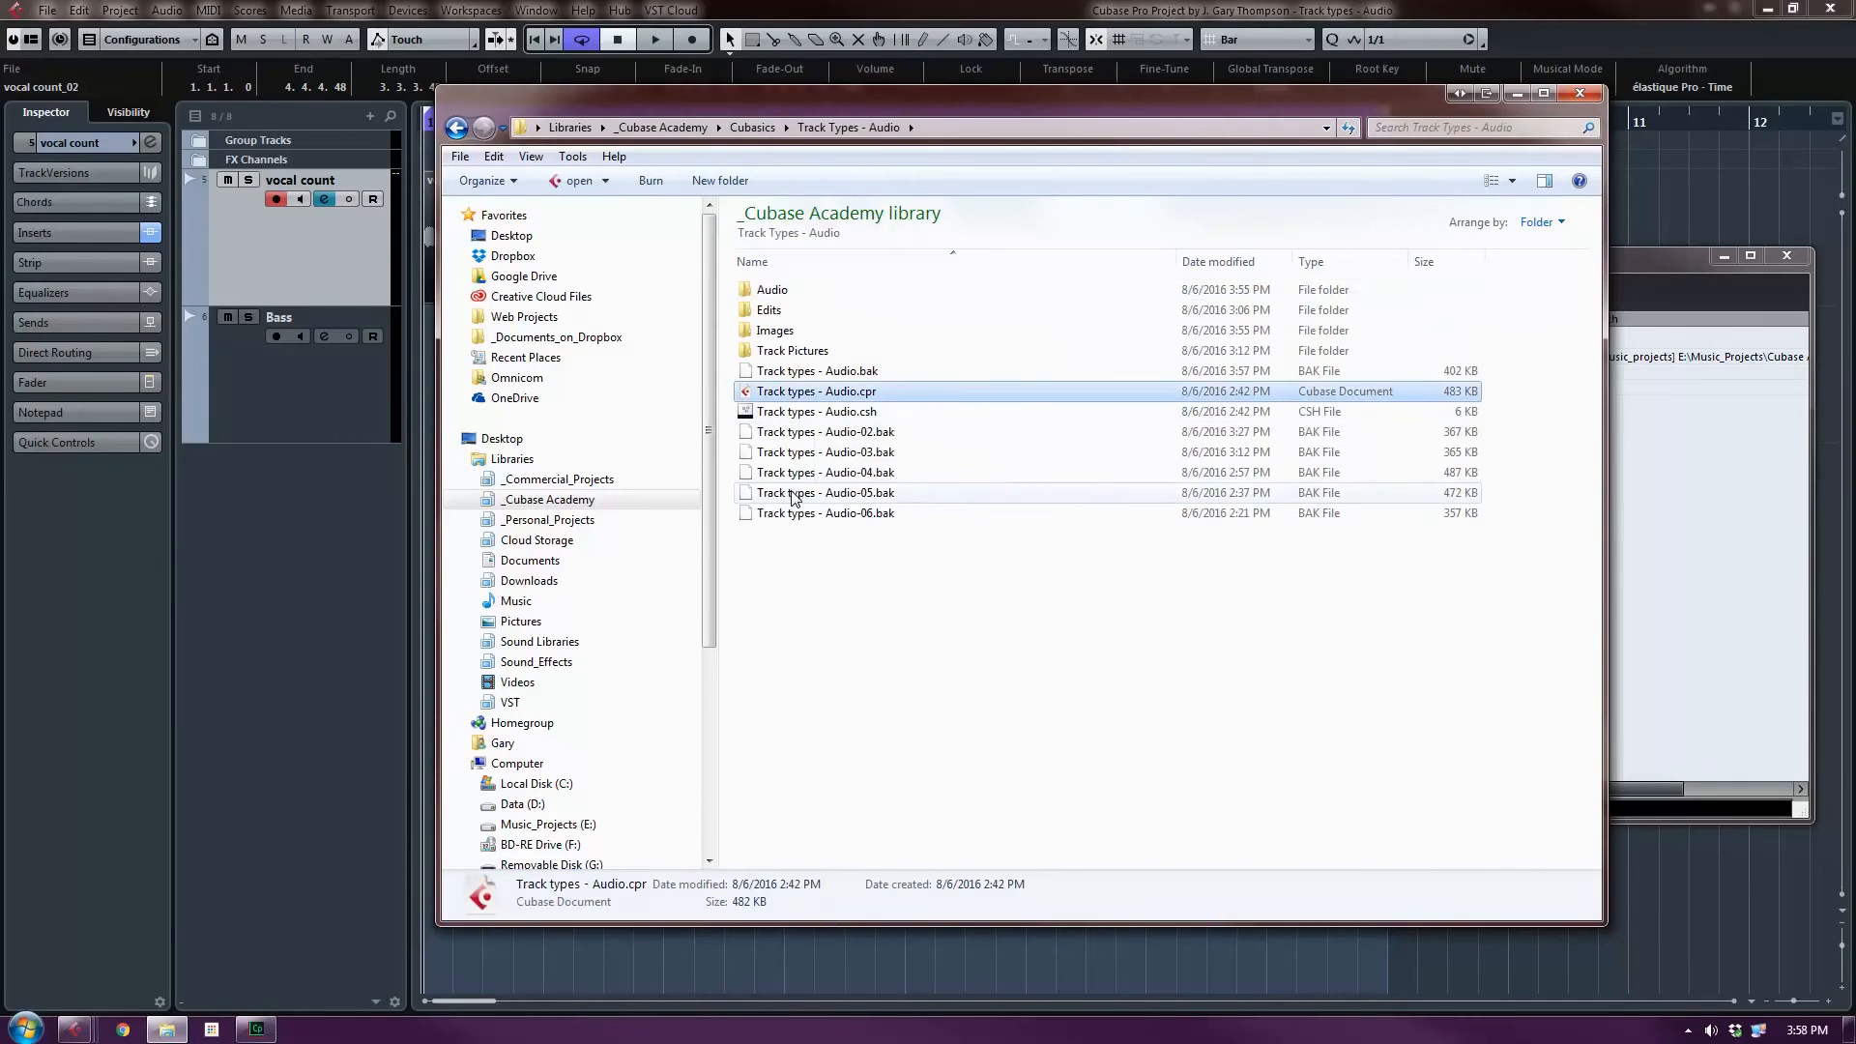
Open the project's Audio folder, sort it by date modified and select vocal count_02.wav.
double_click(772, 290)
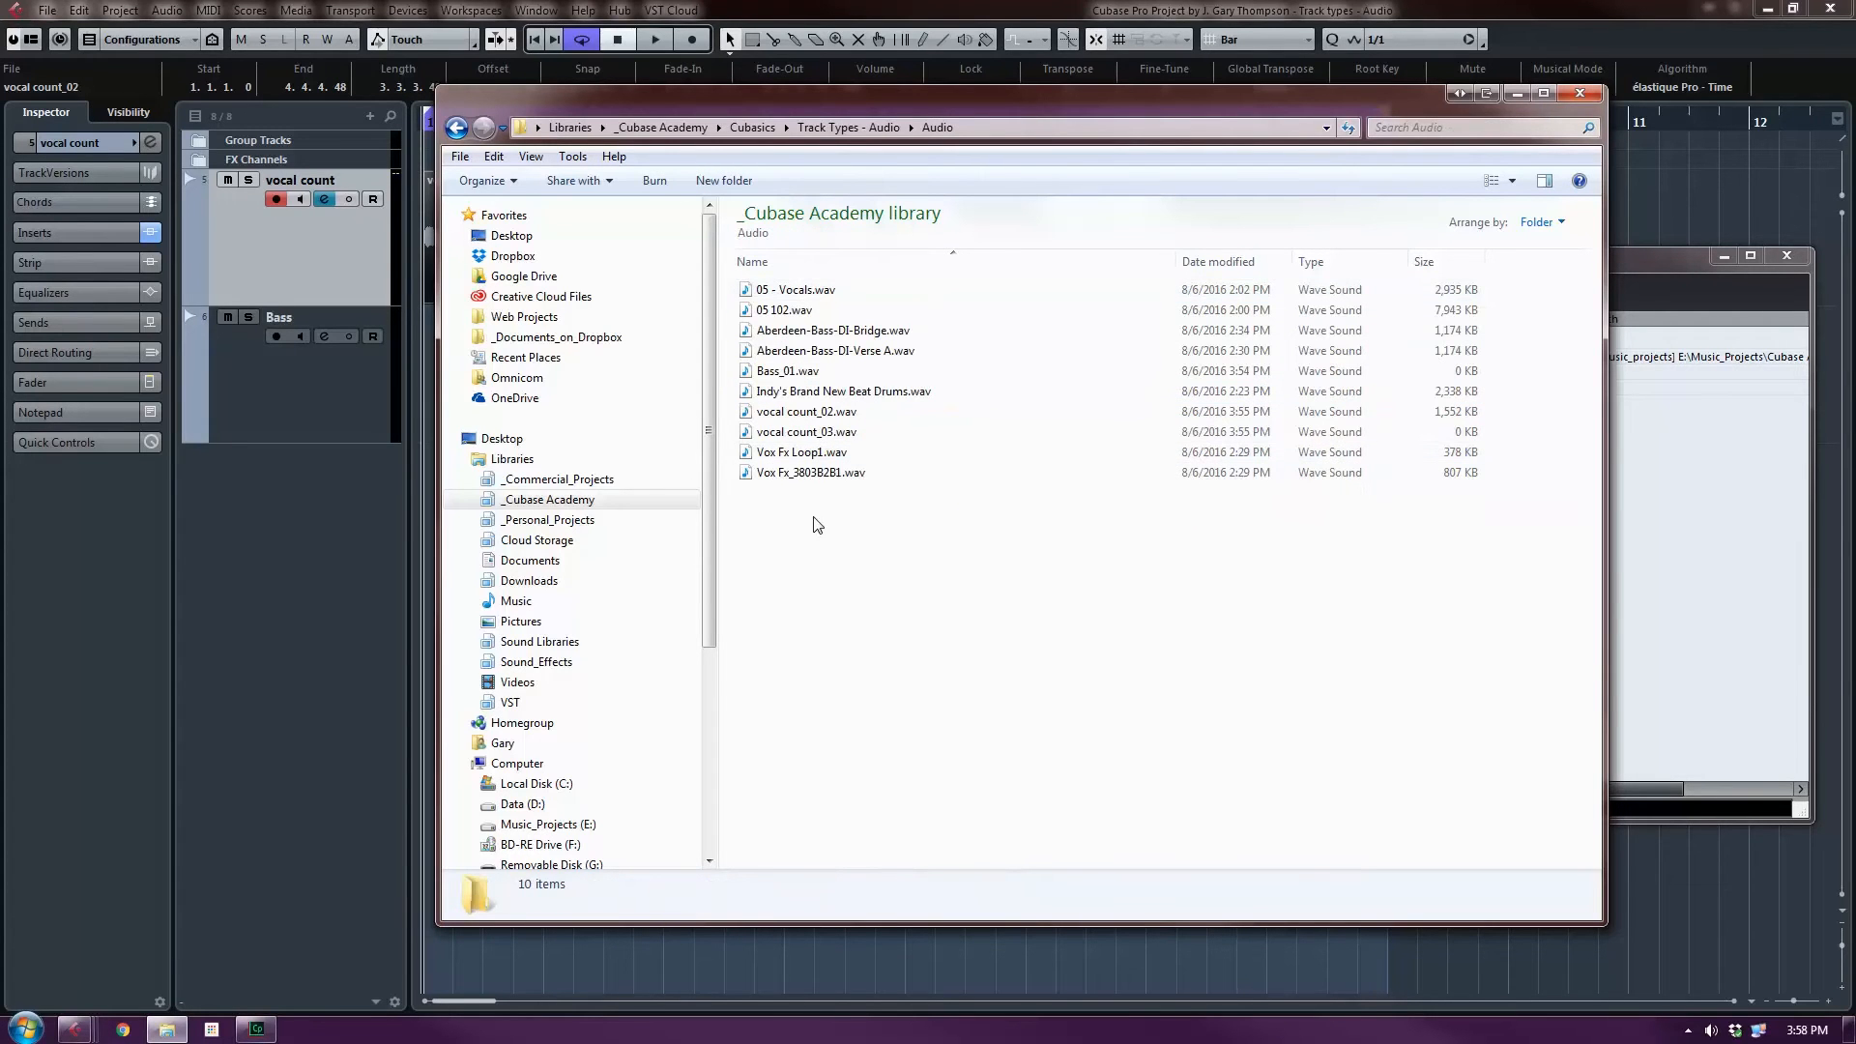
click(1241, 261)
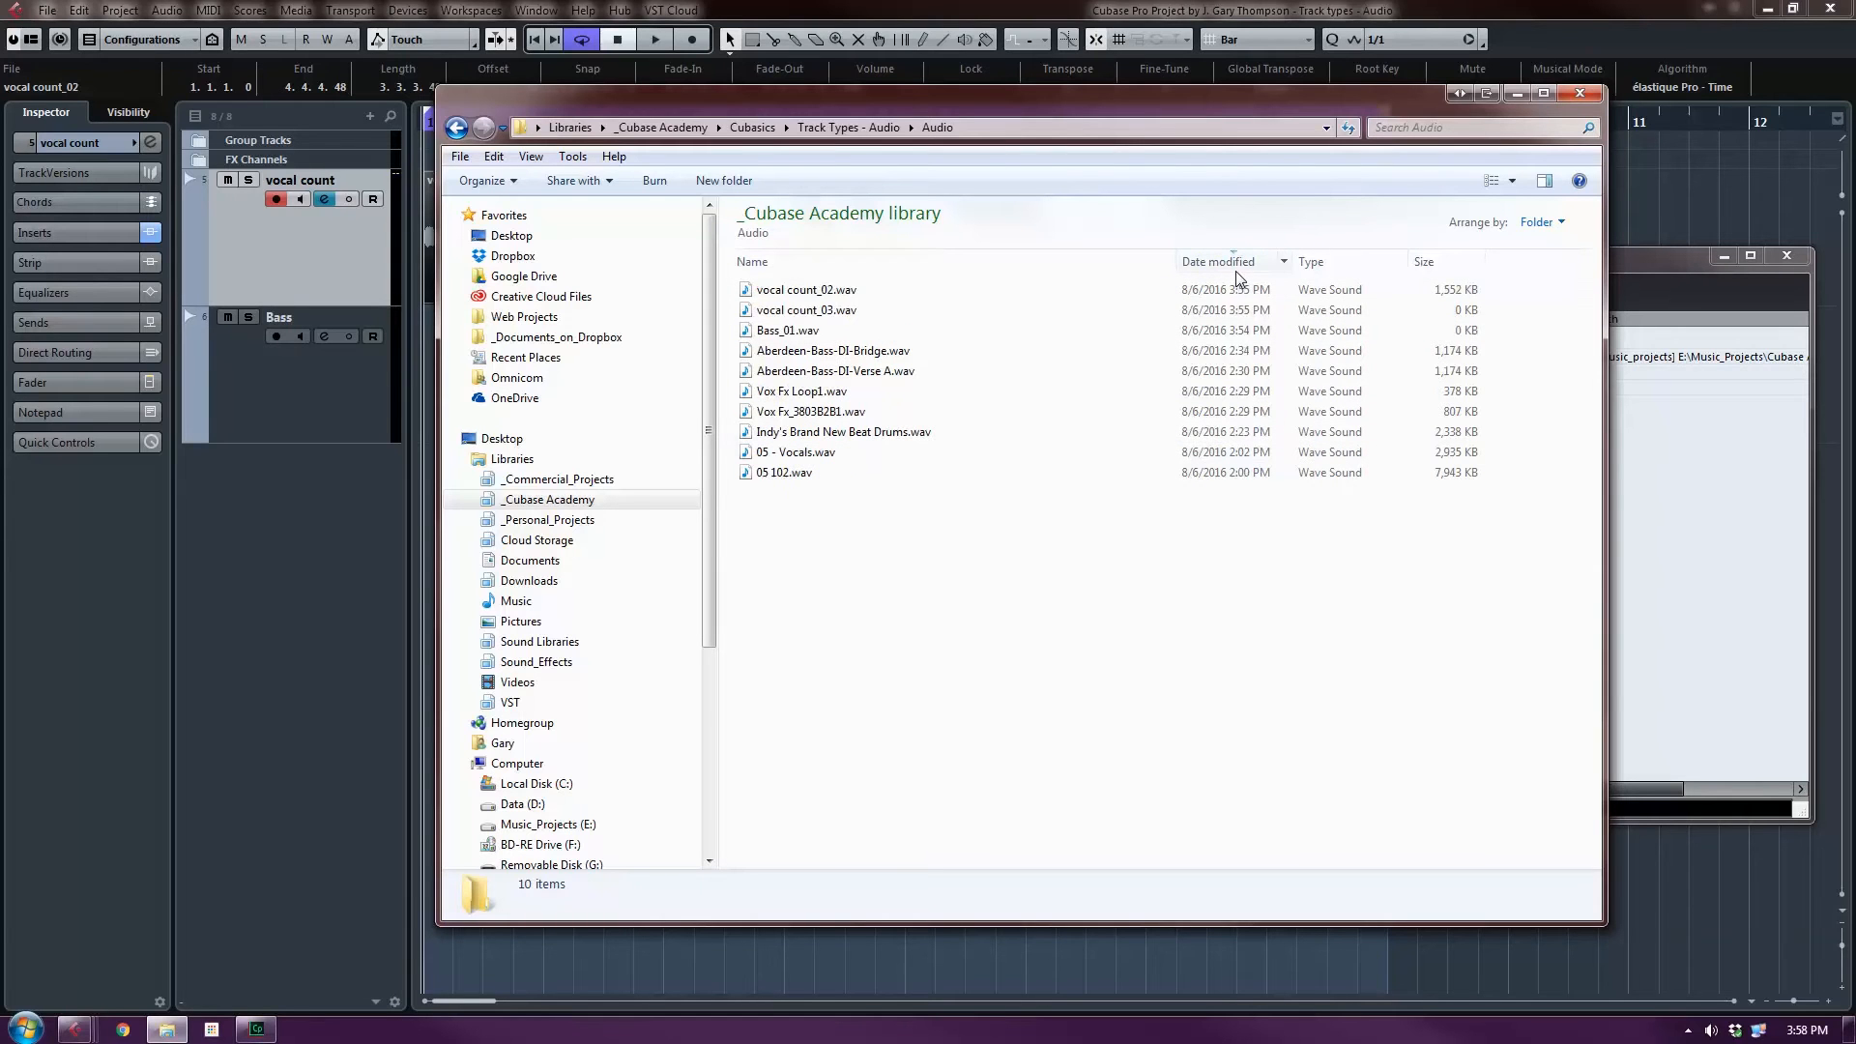
click(853, 293)
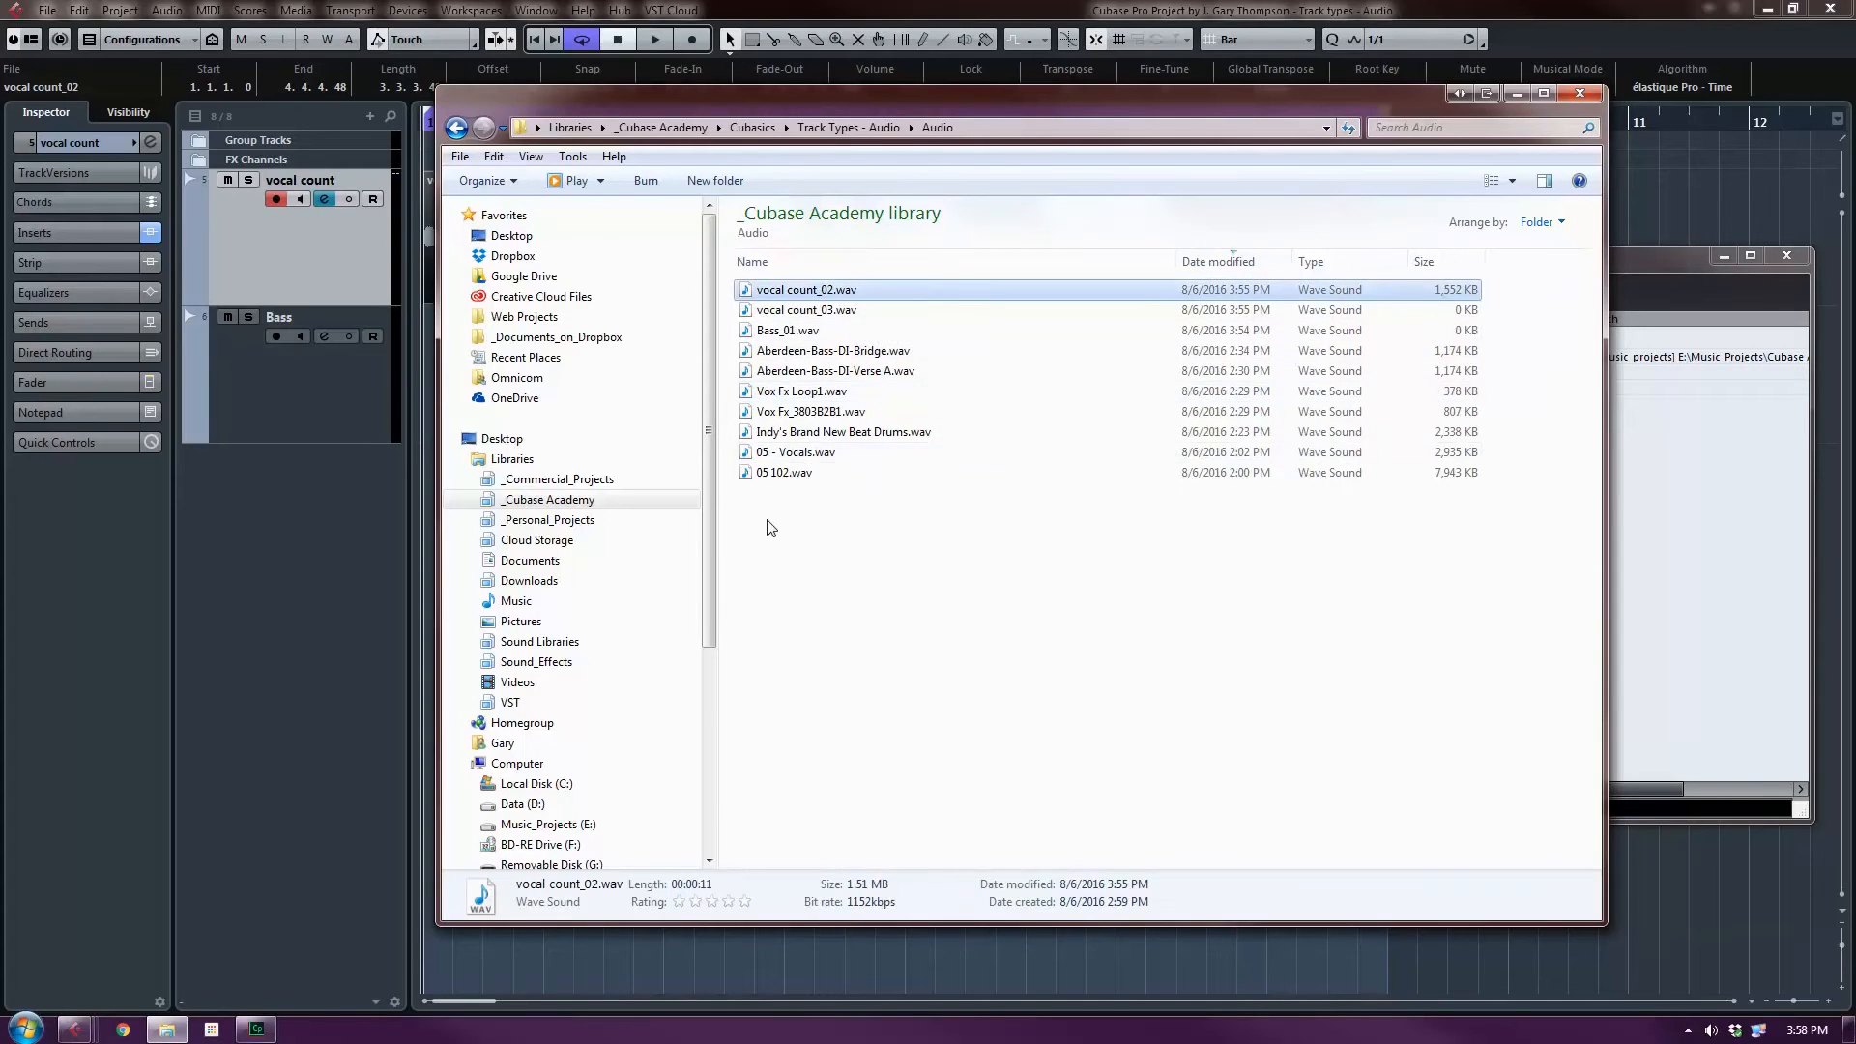
Try to delete every file in the Audio folder except vocal count_02.wav, skipping two files in use and cancelling the rest.
drag(767, 500, 896, 314)
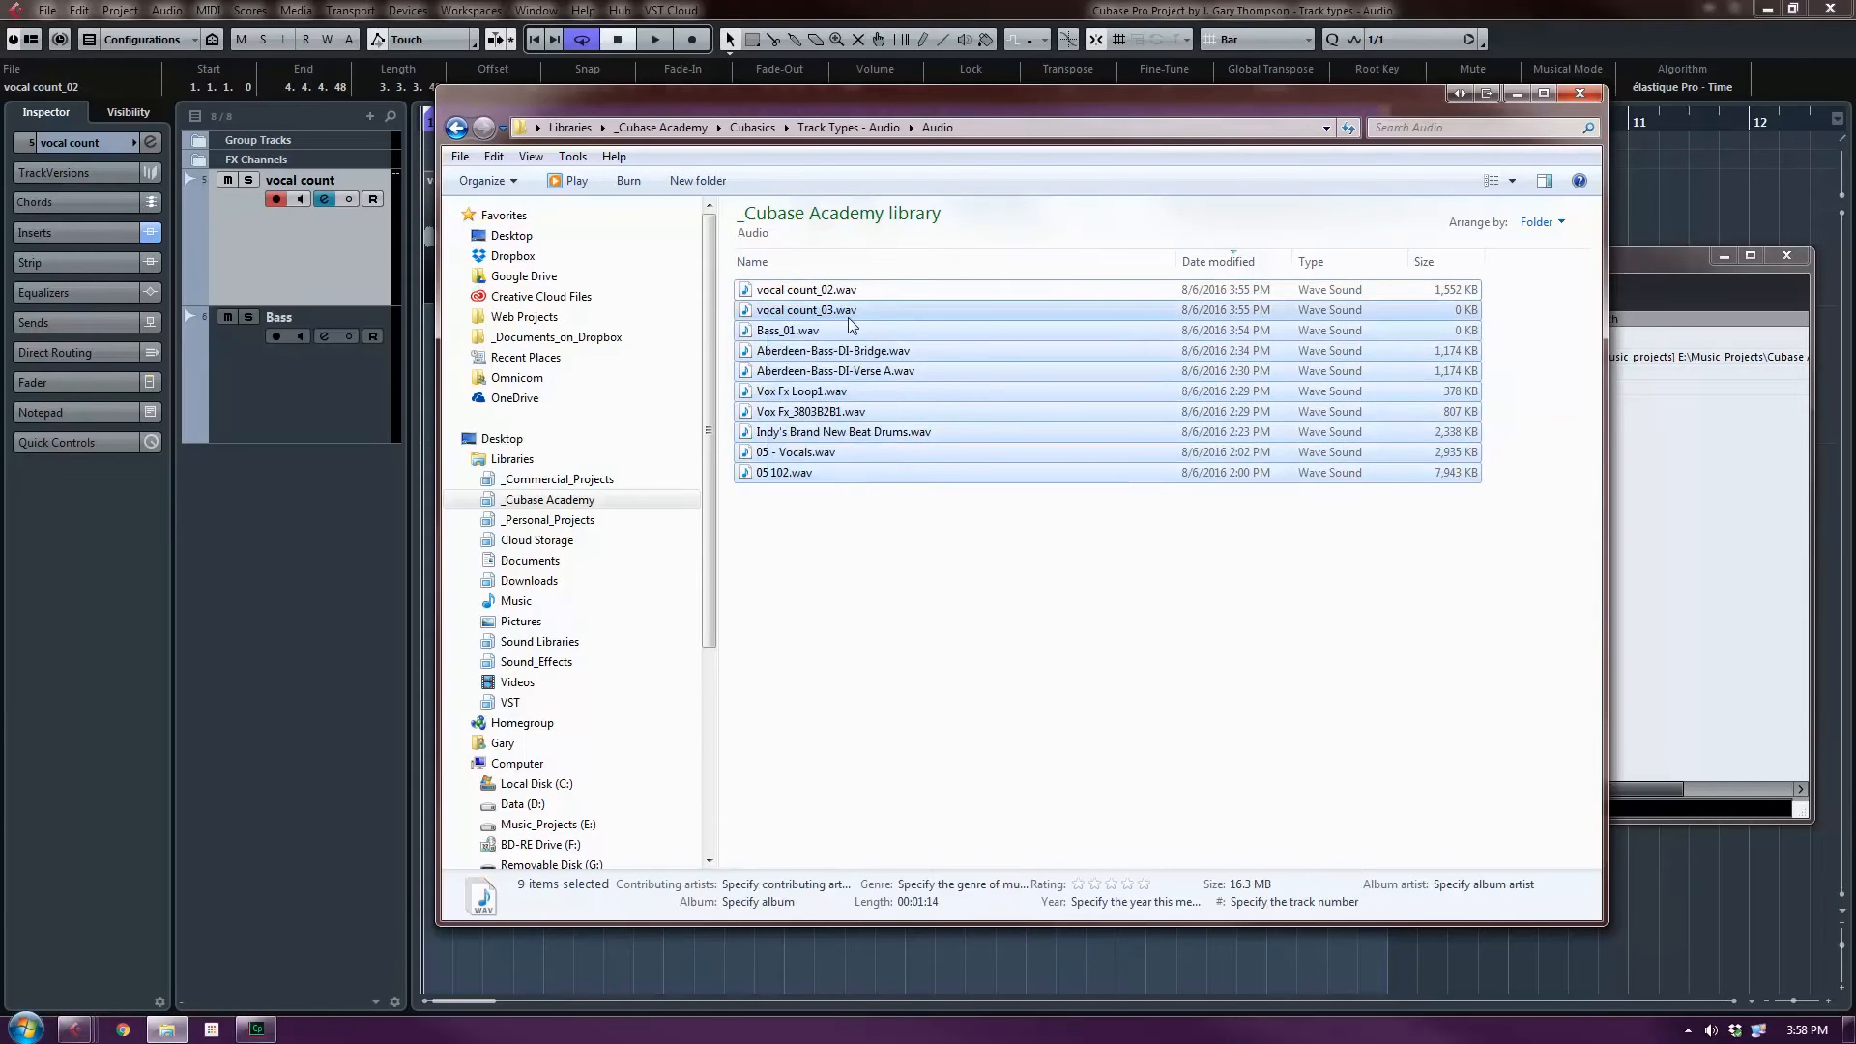
right_click(851, 323)
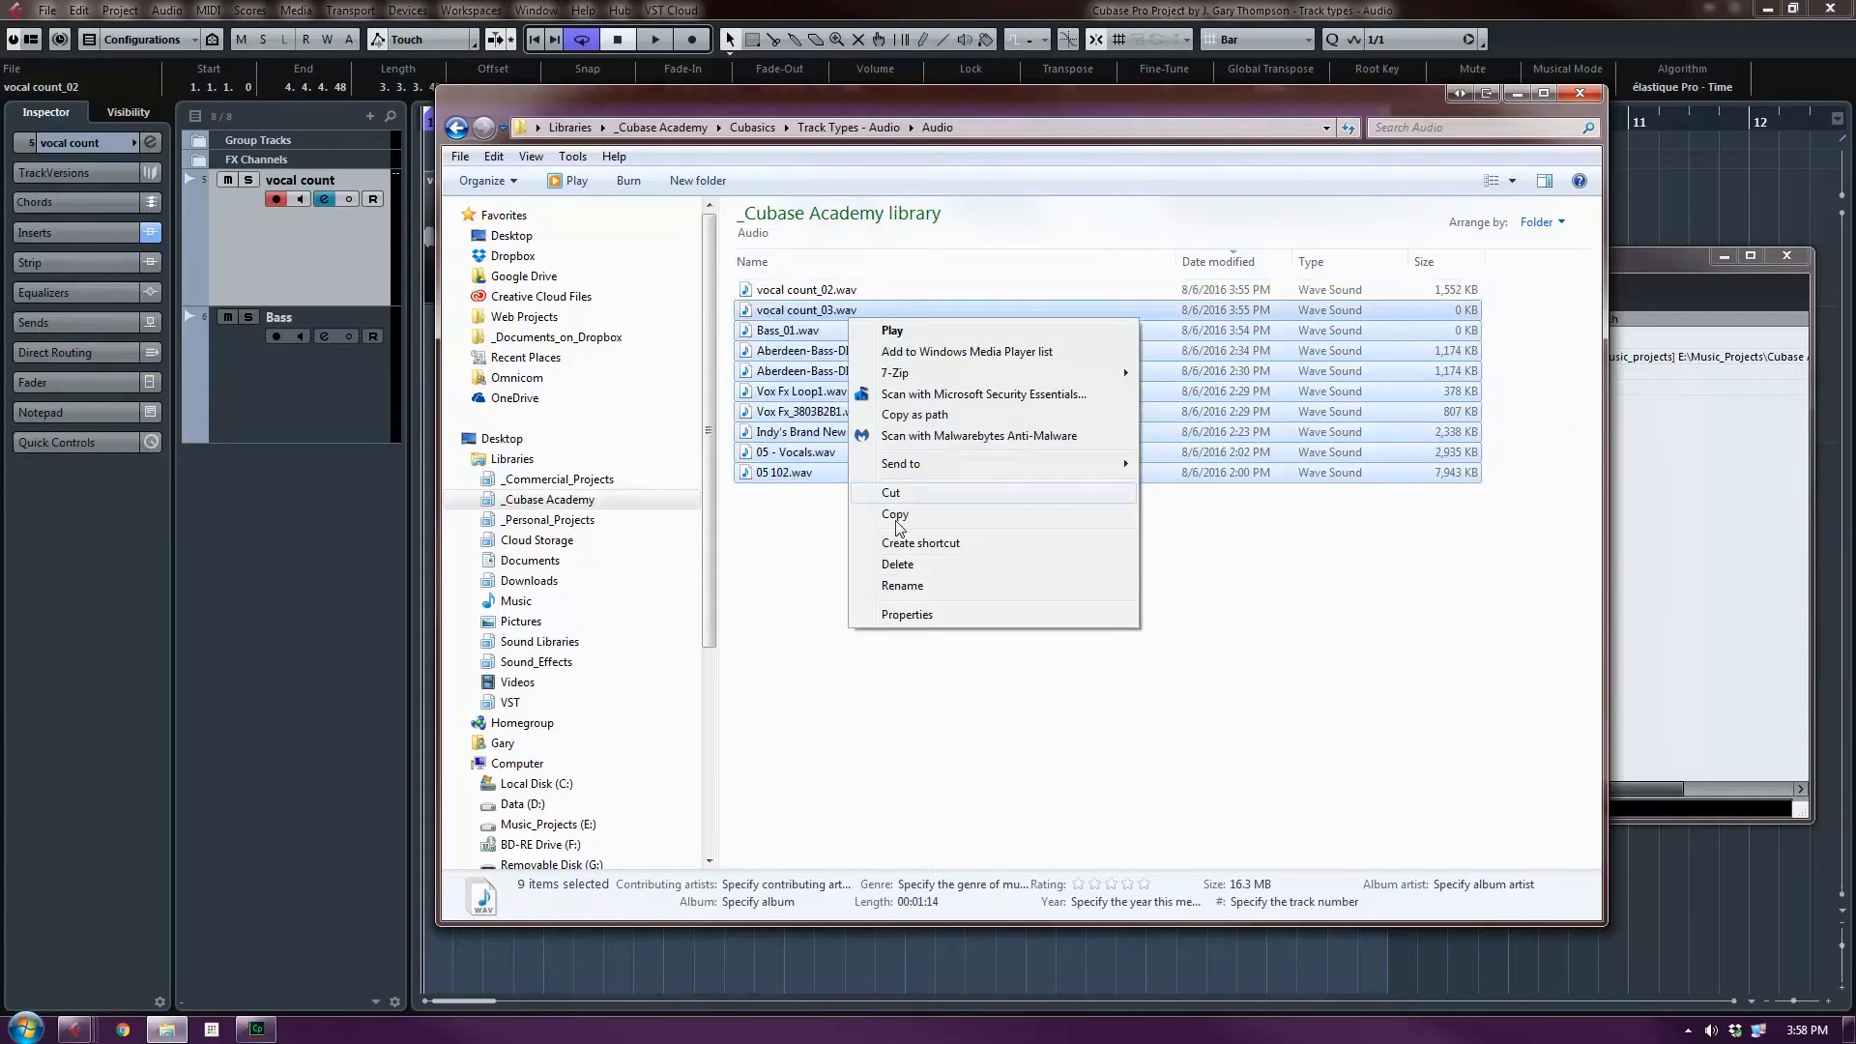
click(898, 564)
click(1005, 533)
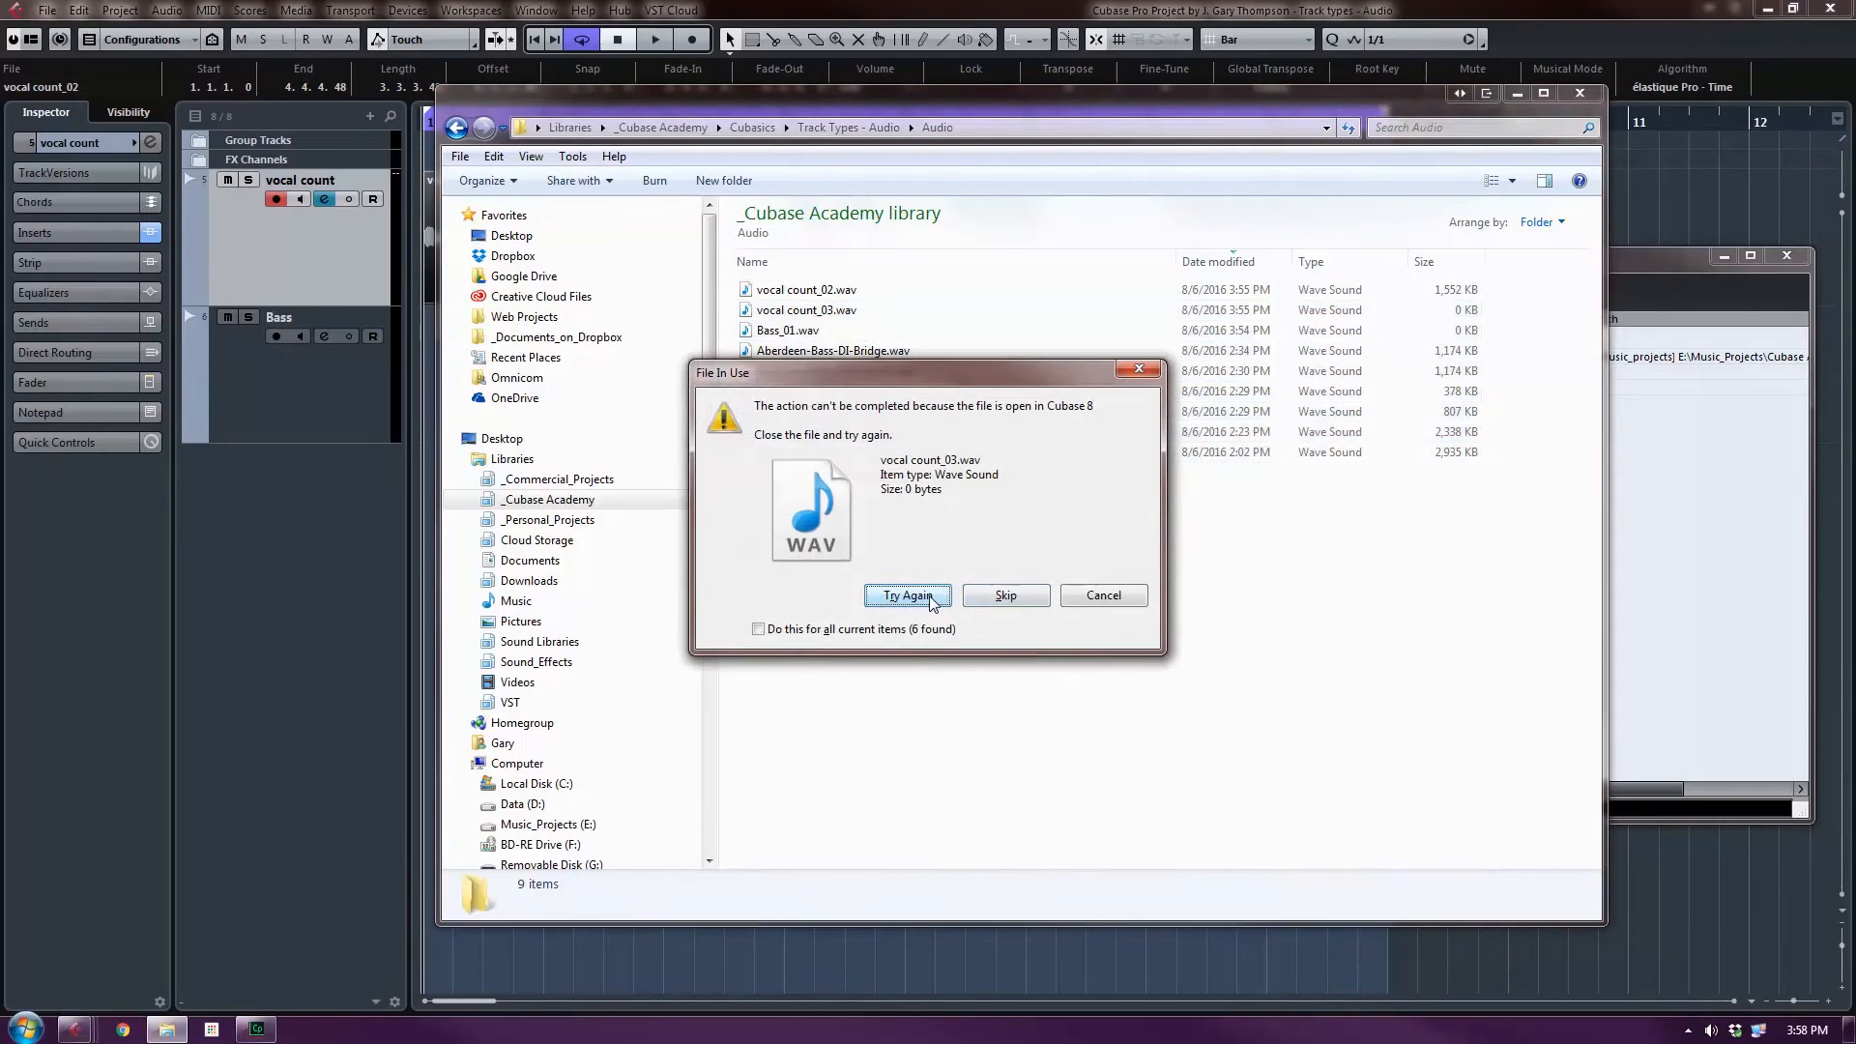
click(1015, 595)
click(1017, 595)
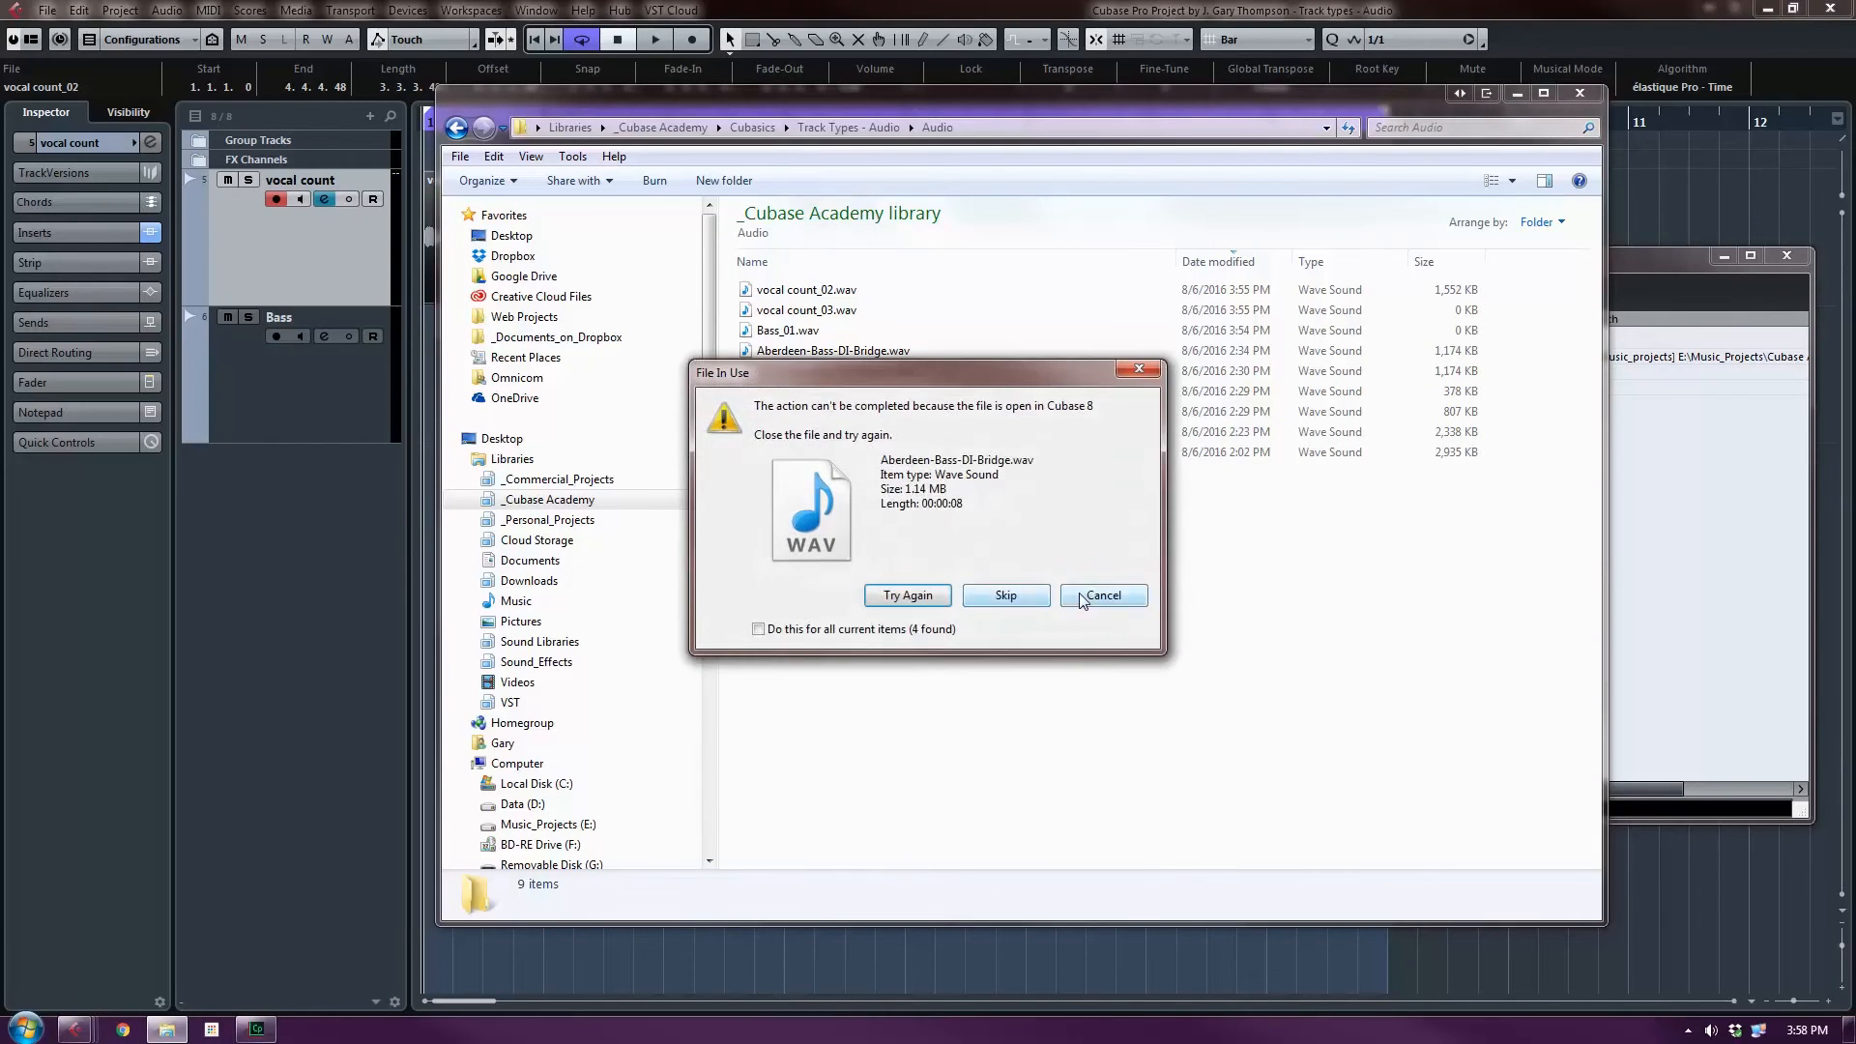
click(1093, 594)
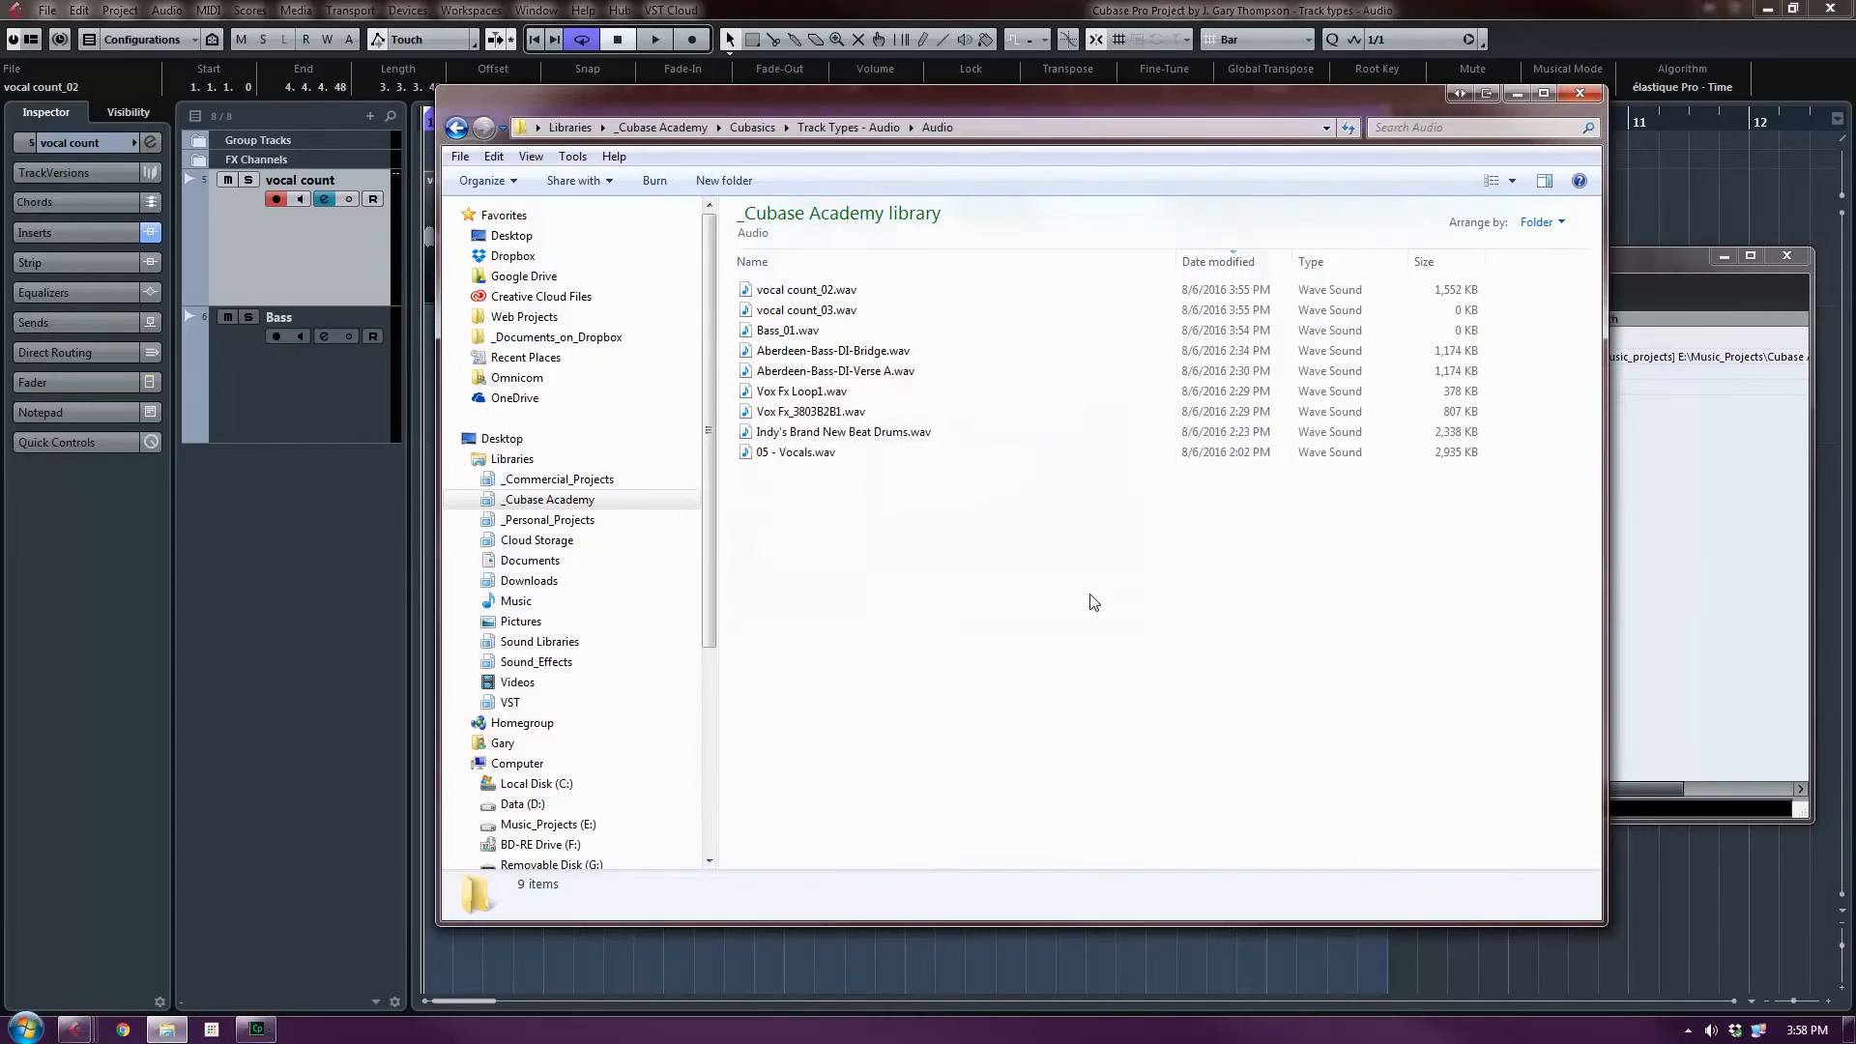
Close the Audio folder window and the Pool to return to the Cubase project.
click(1589, 101)
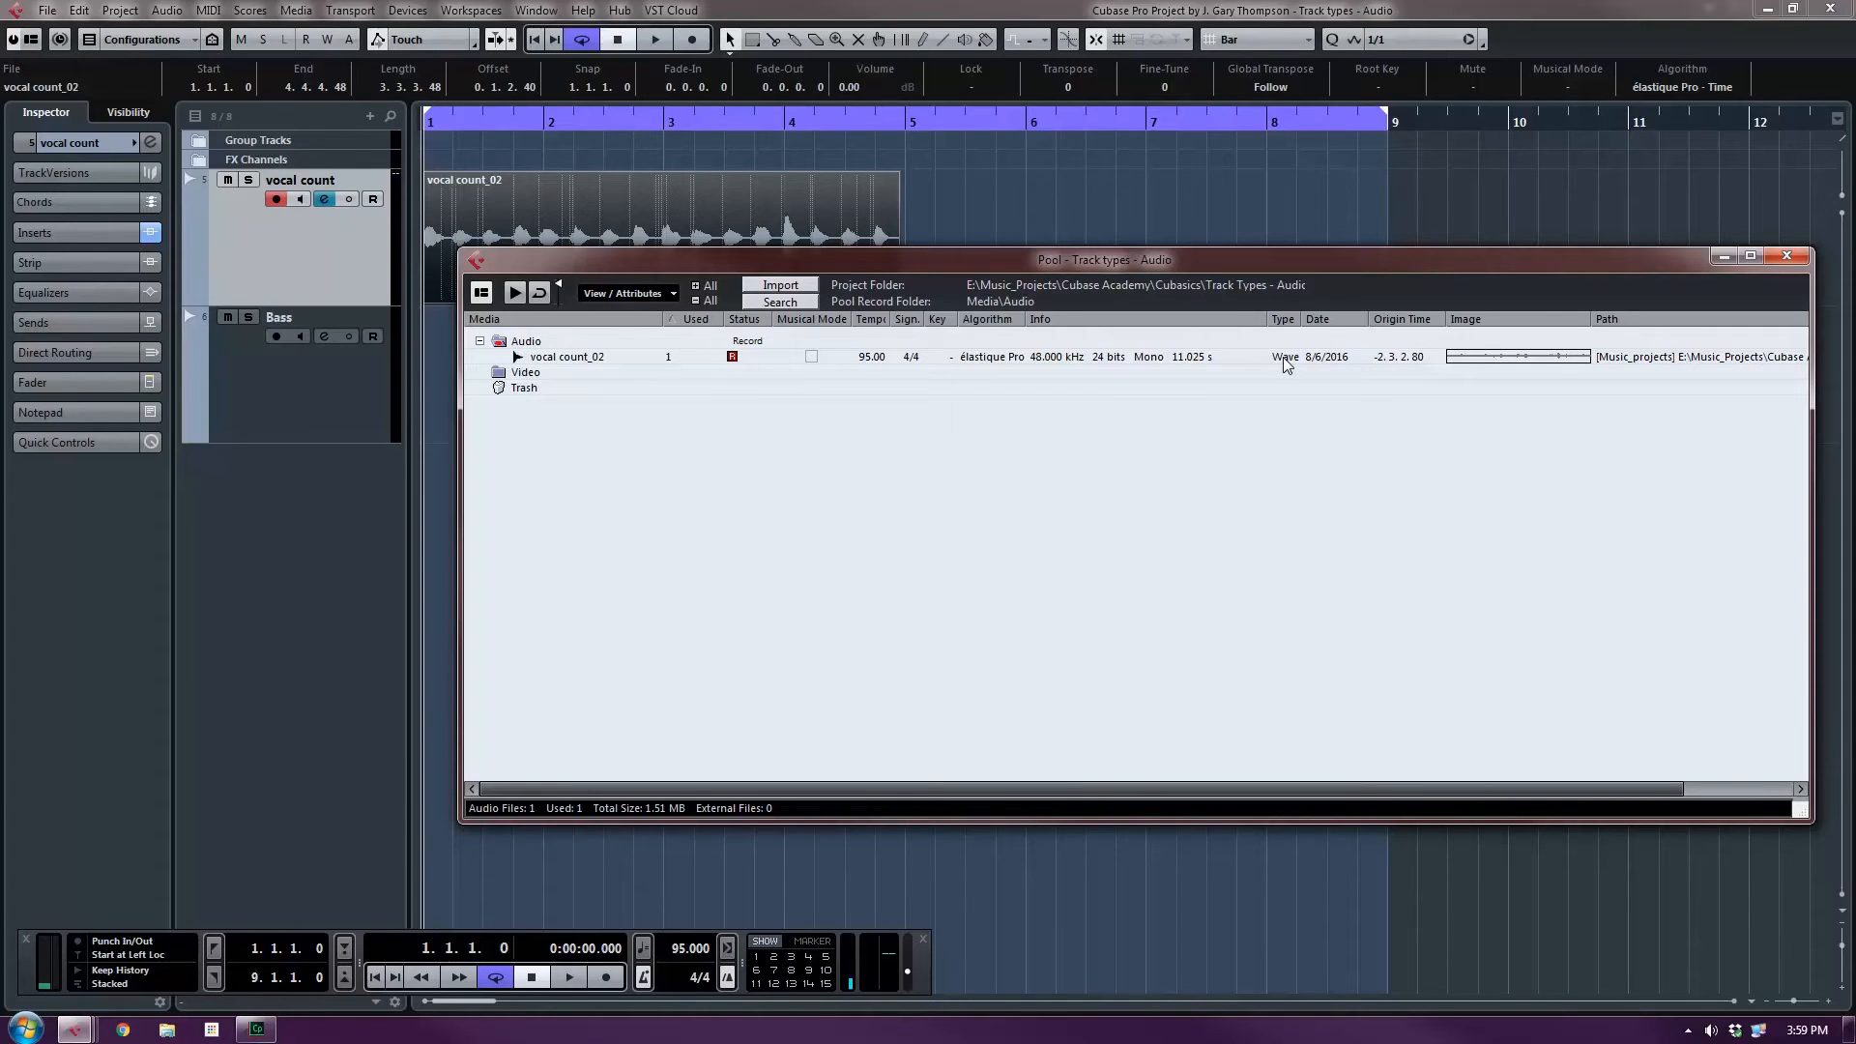
click(1796, 258)
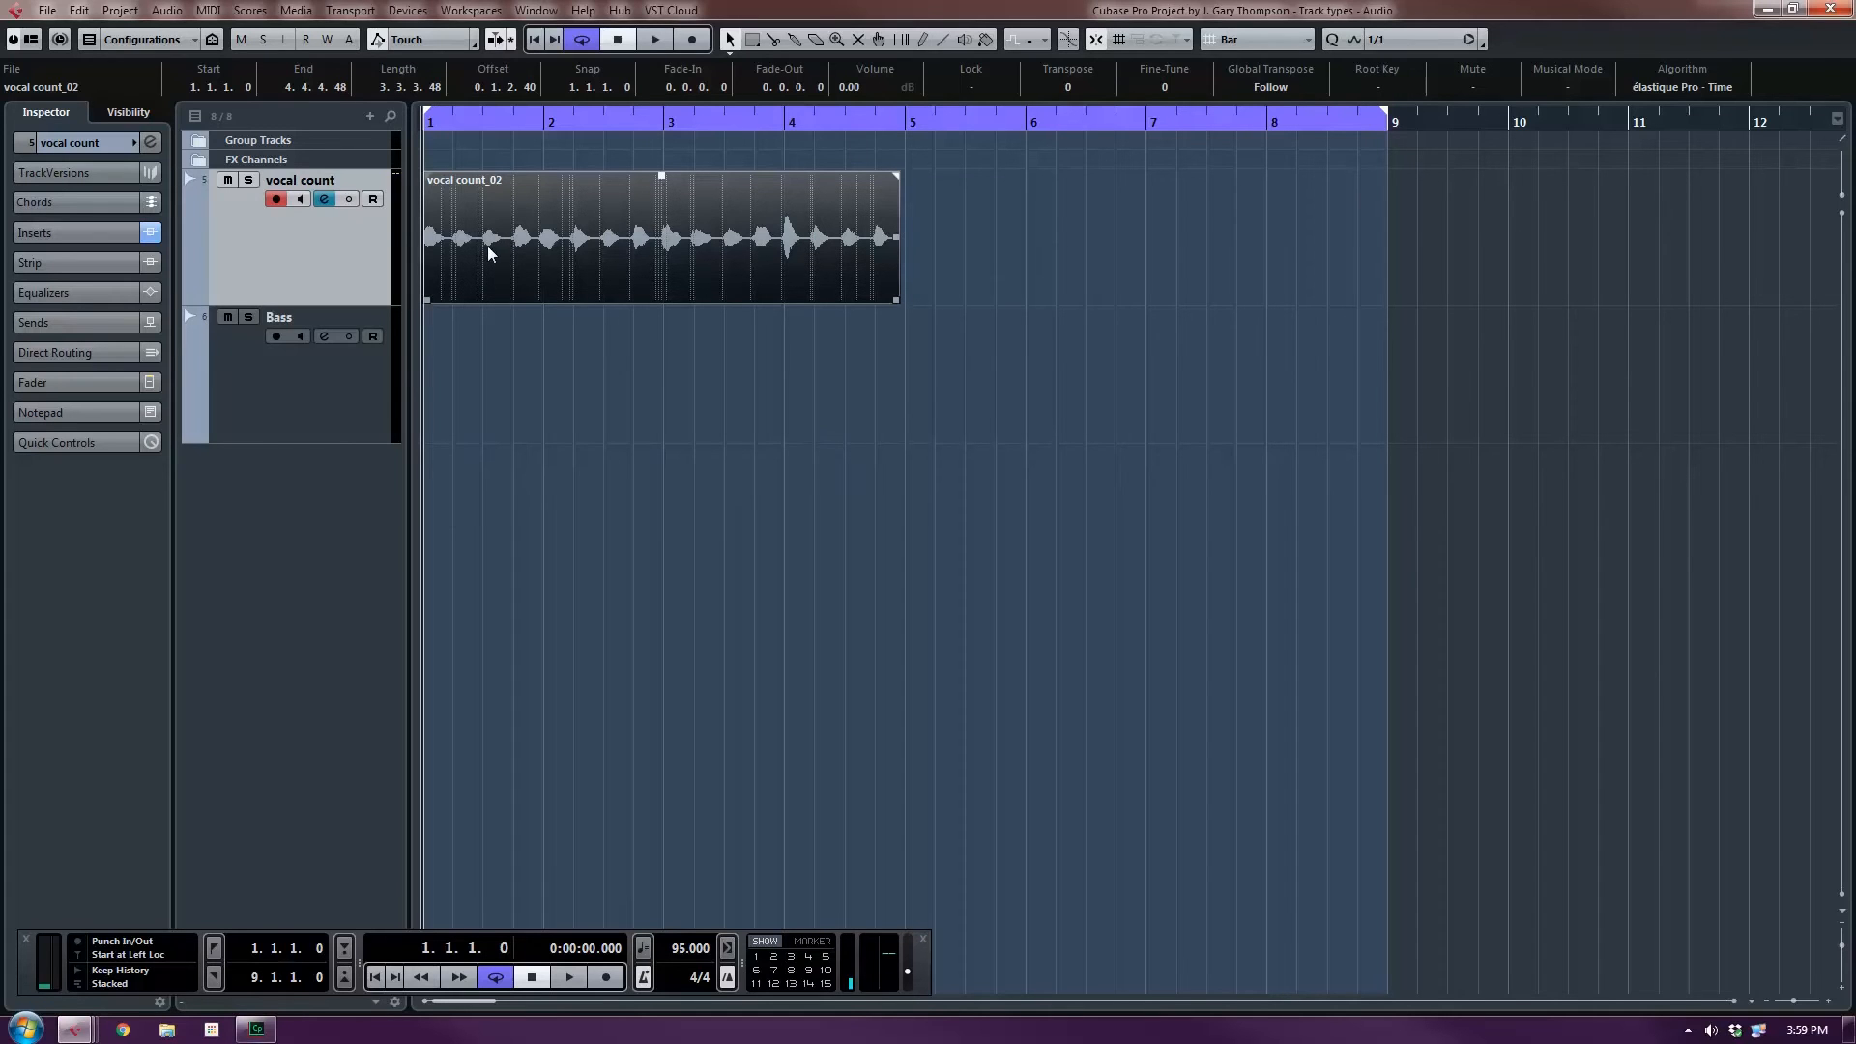
Place a copy of the vocal count_02 event at bar 5 and play the project across both events.
drag(529, 241, 1063, 248)
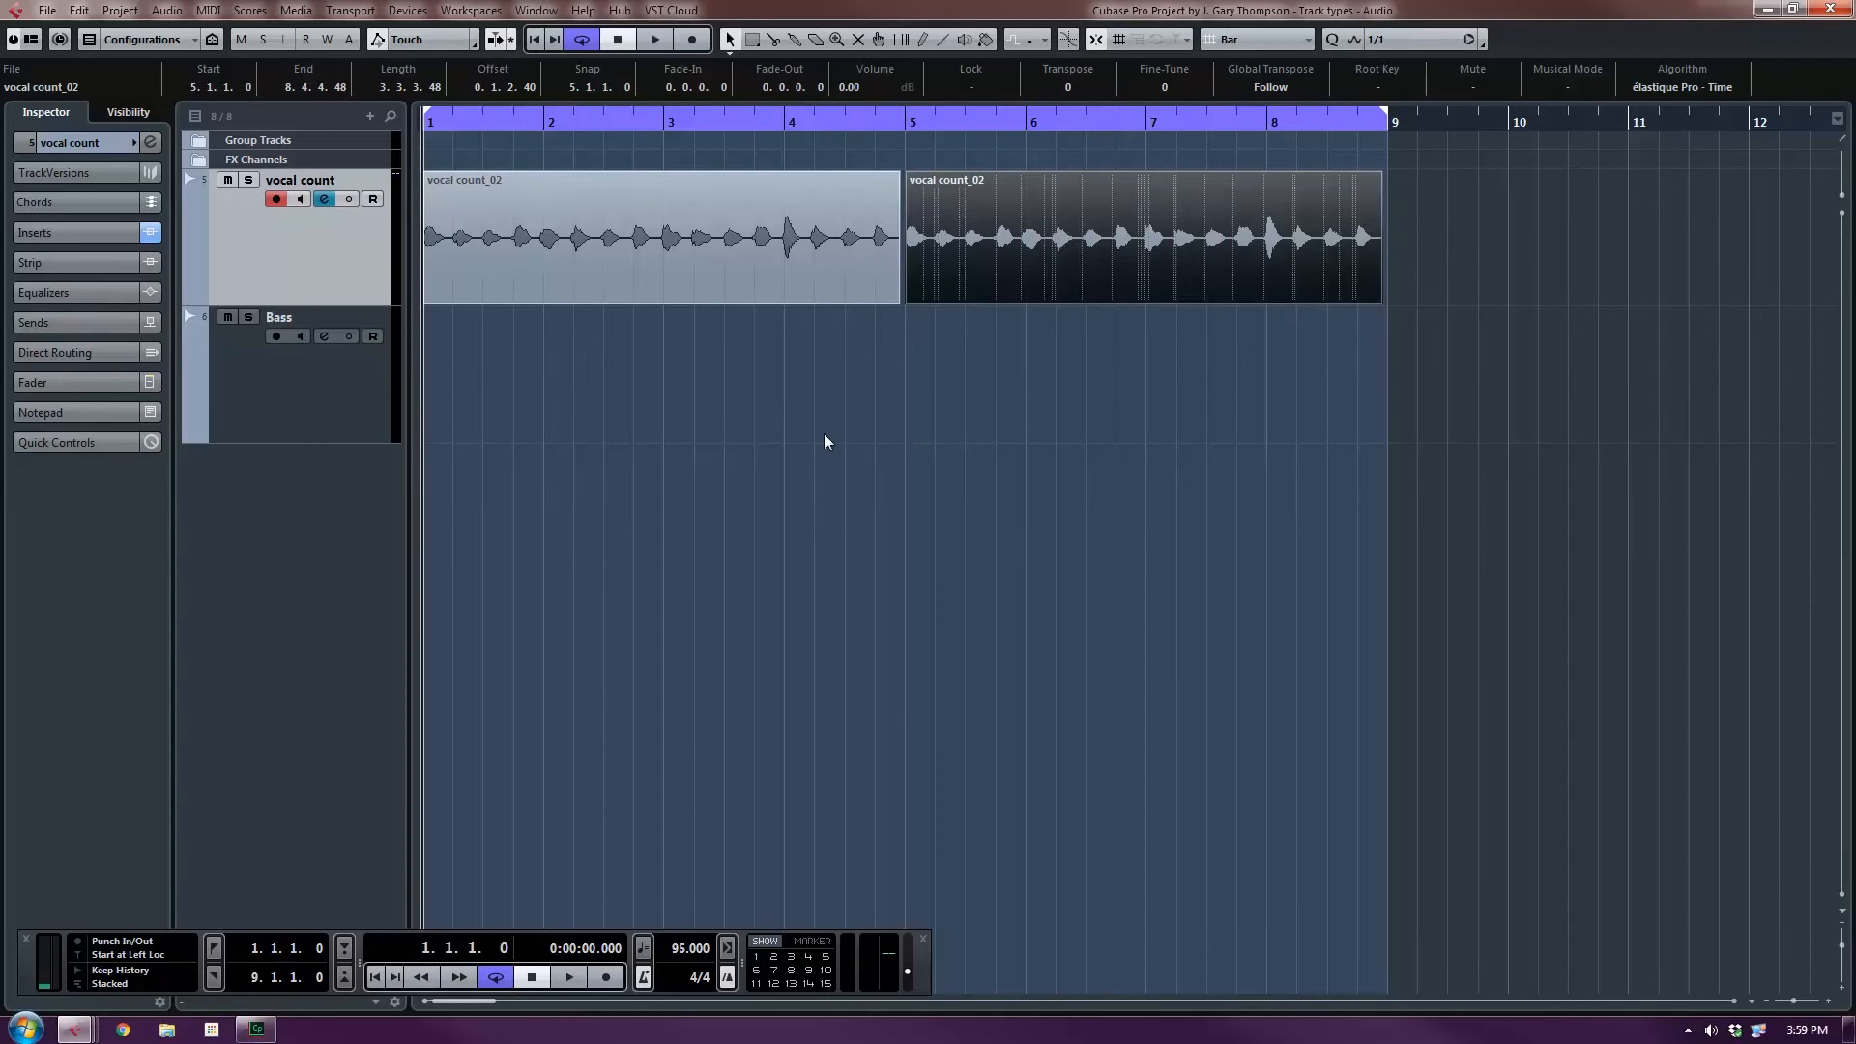
key(space)
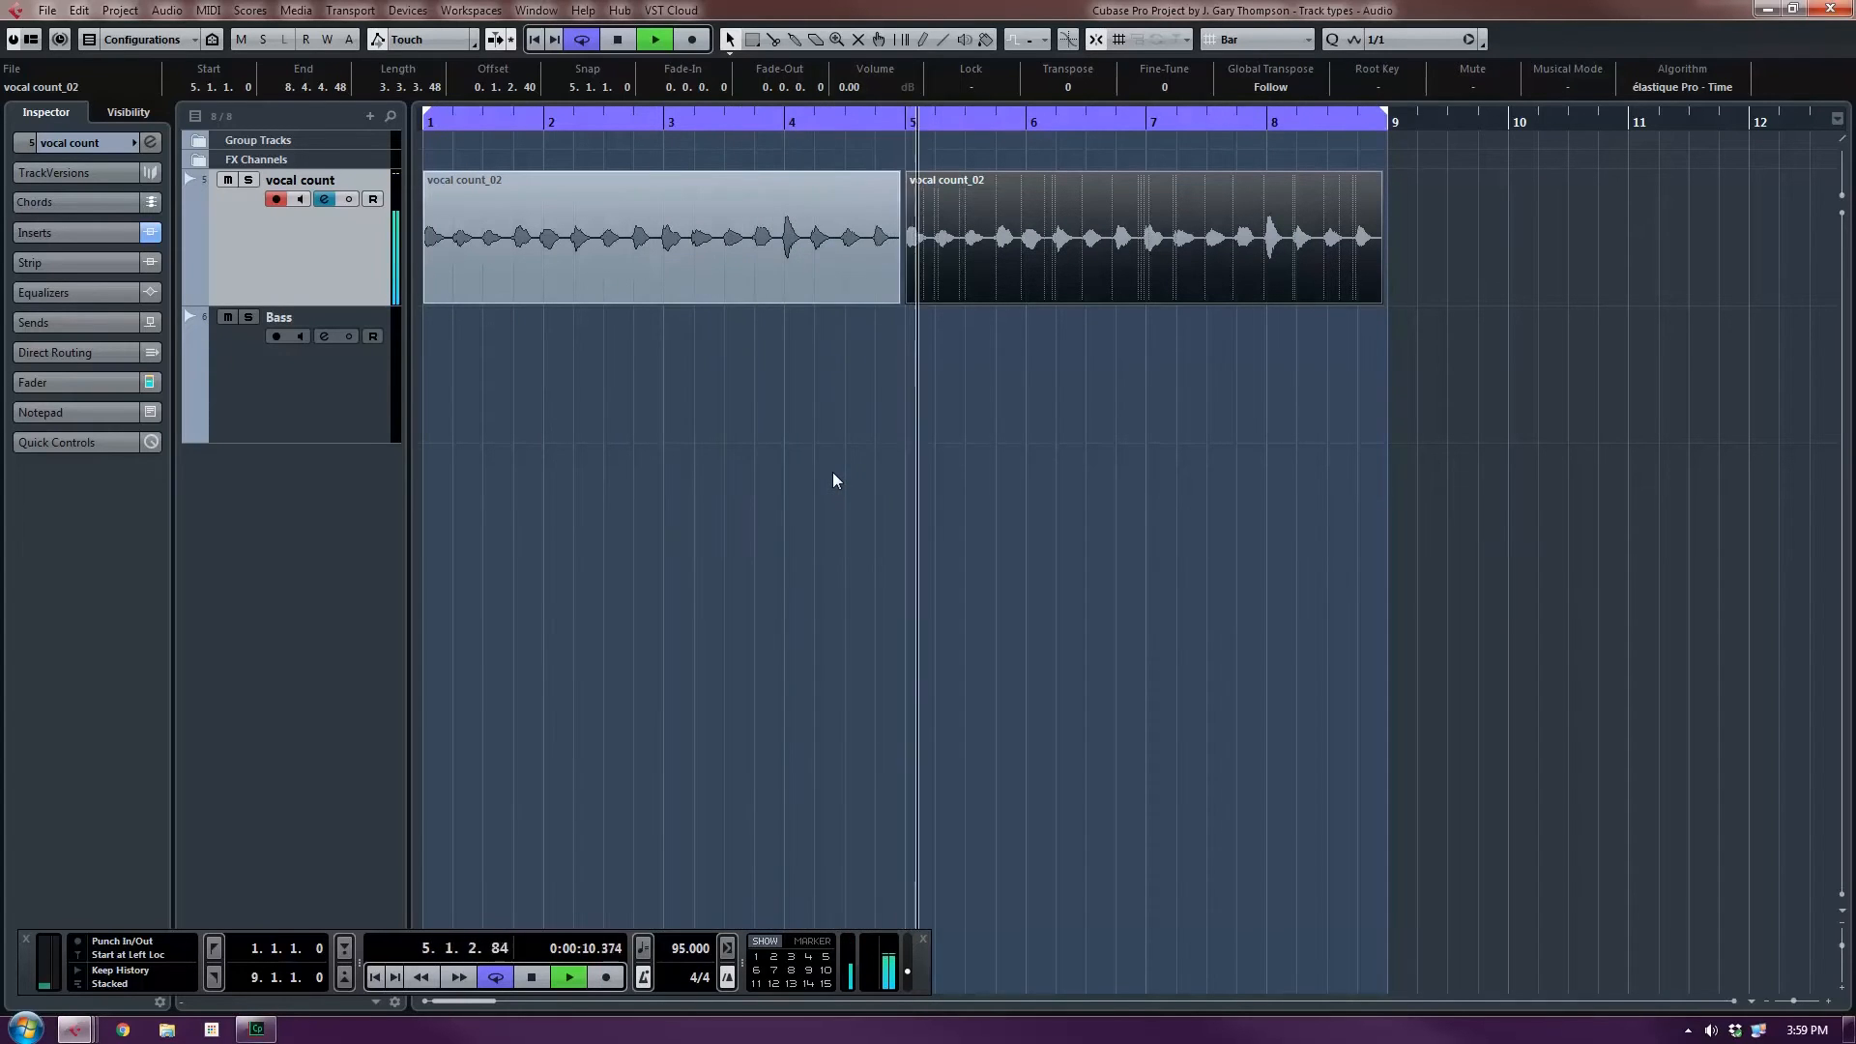
key(space)
key(Home)
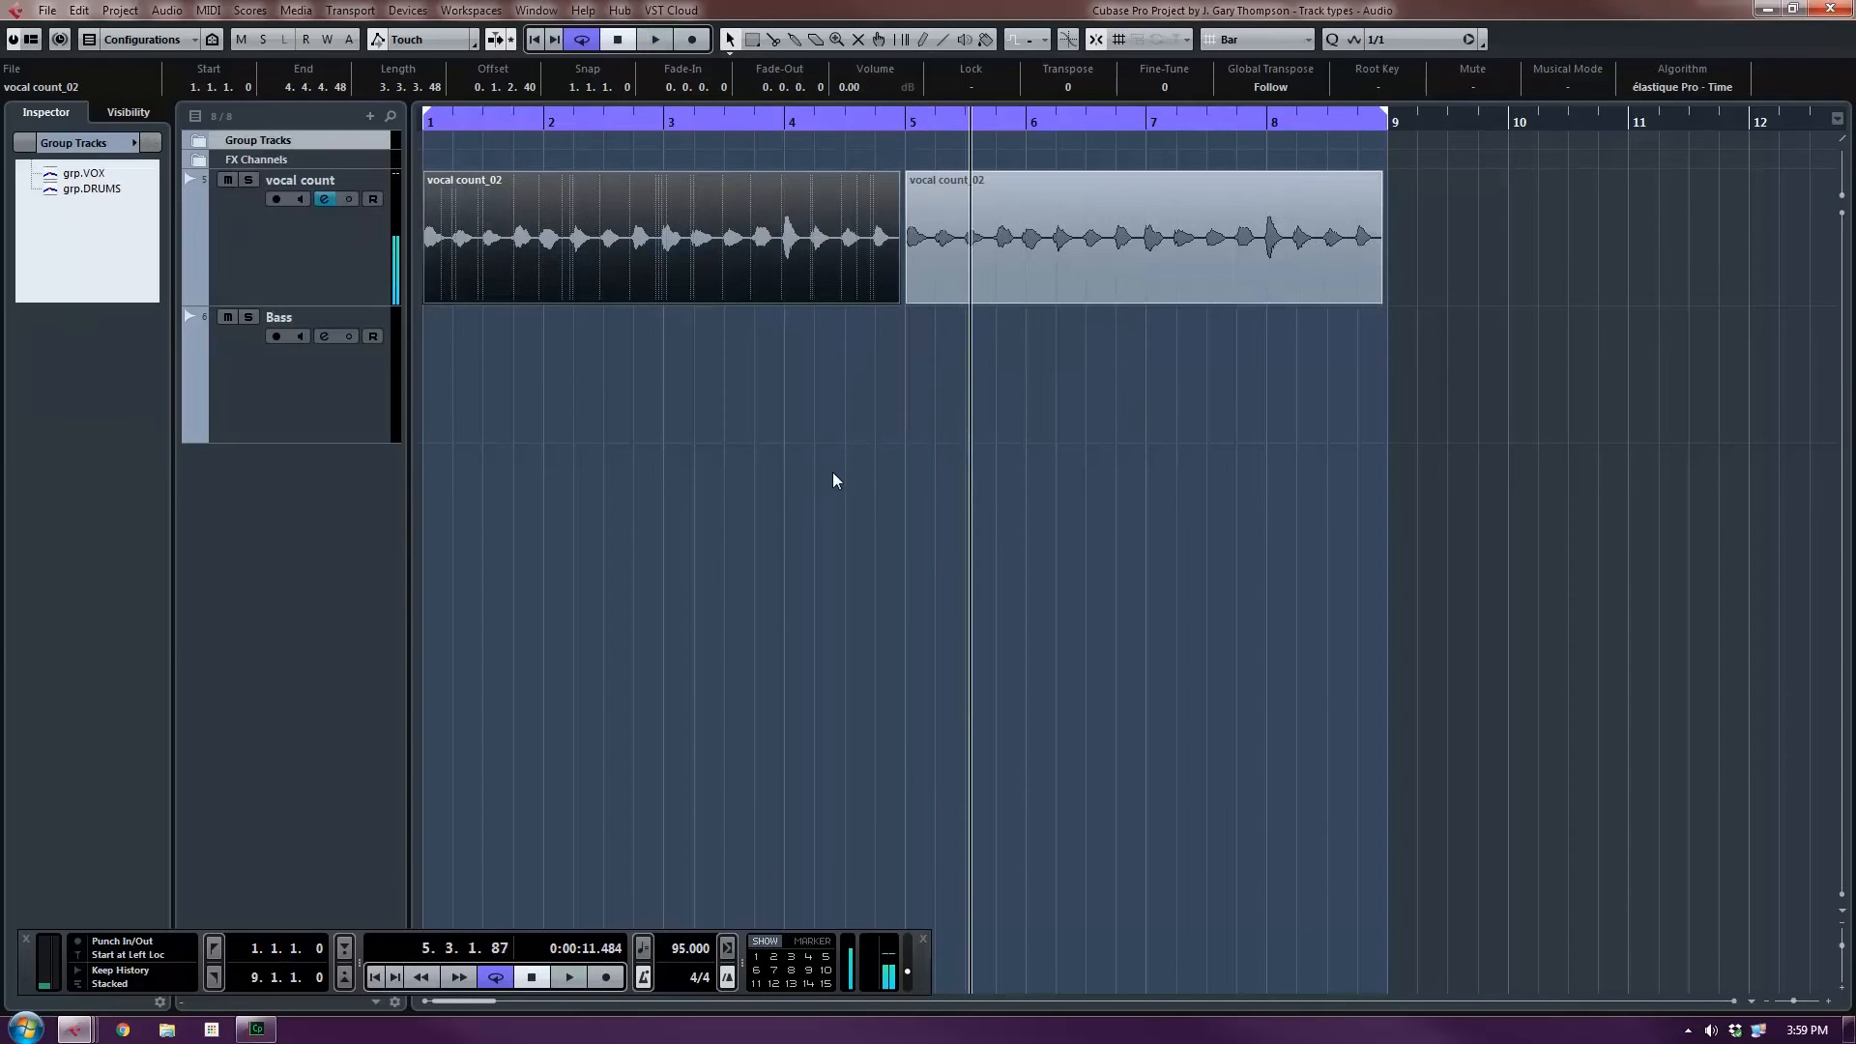
Open the first vocal count_02 event in the Sample Editor, scrub over its opening counts and audition the clip.
click(311, 243)
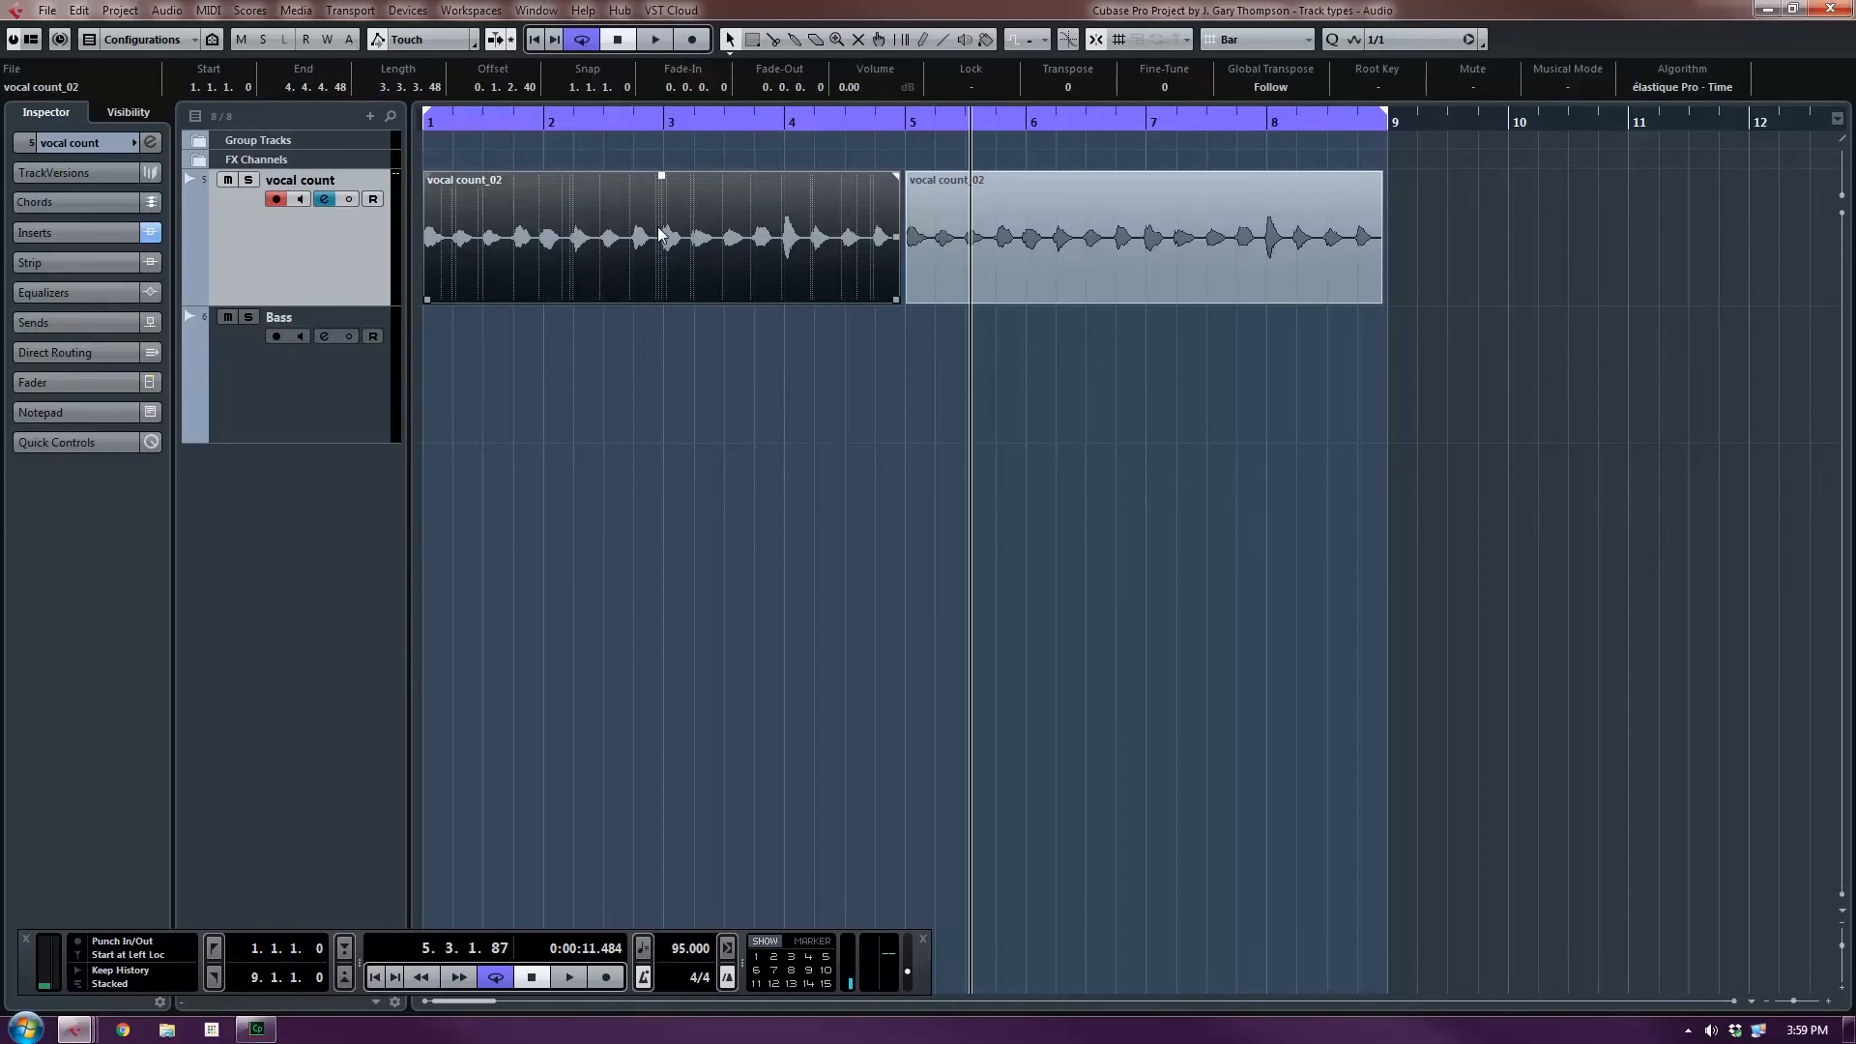
double_click(611, 253)
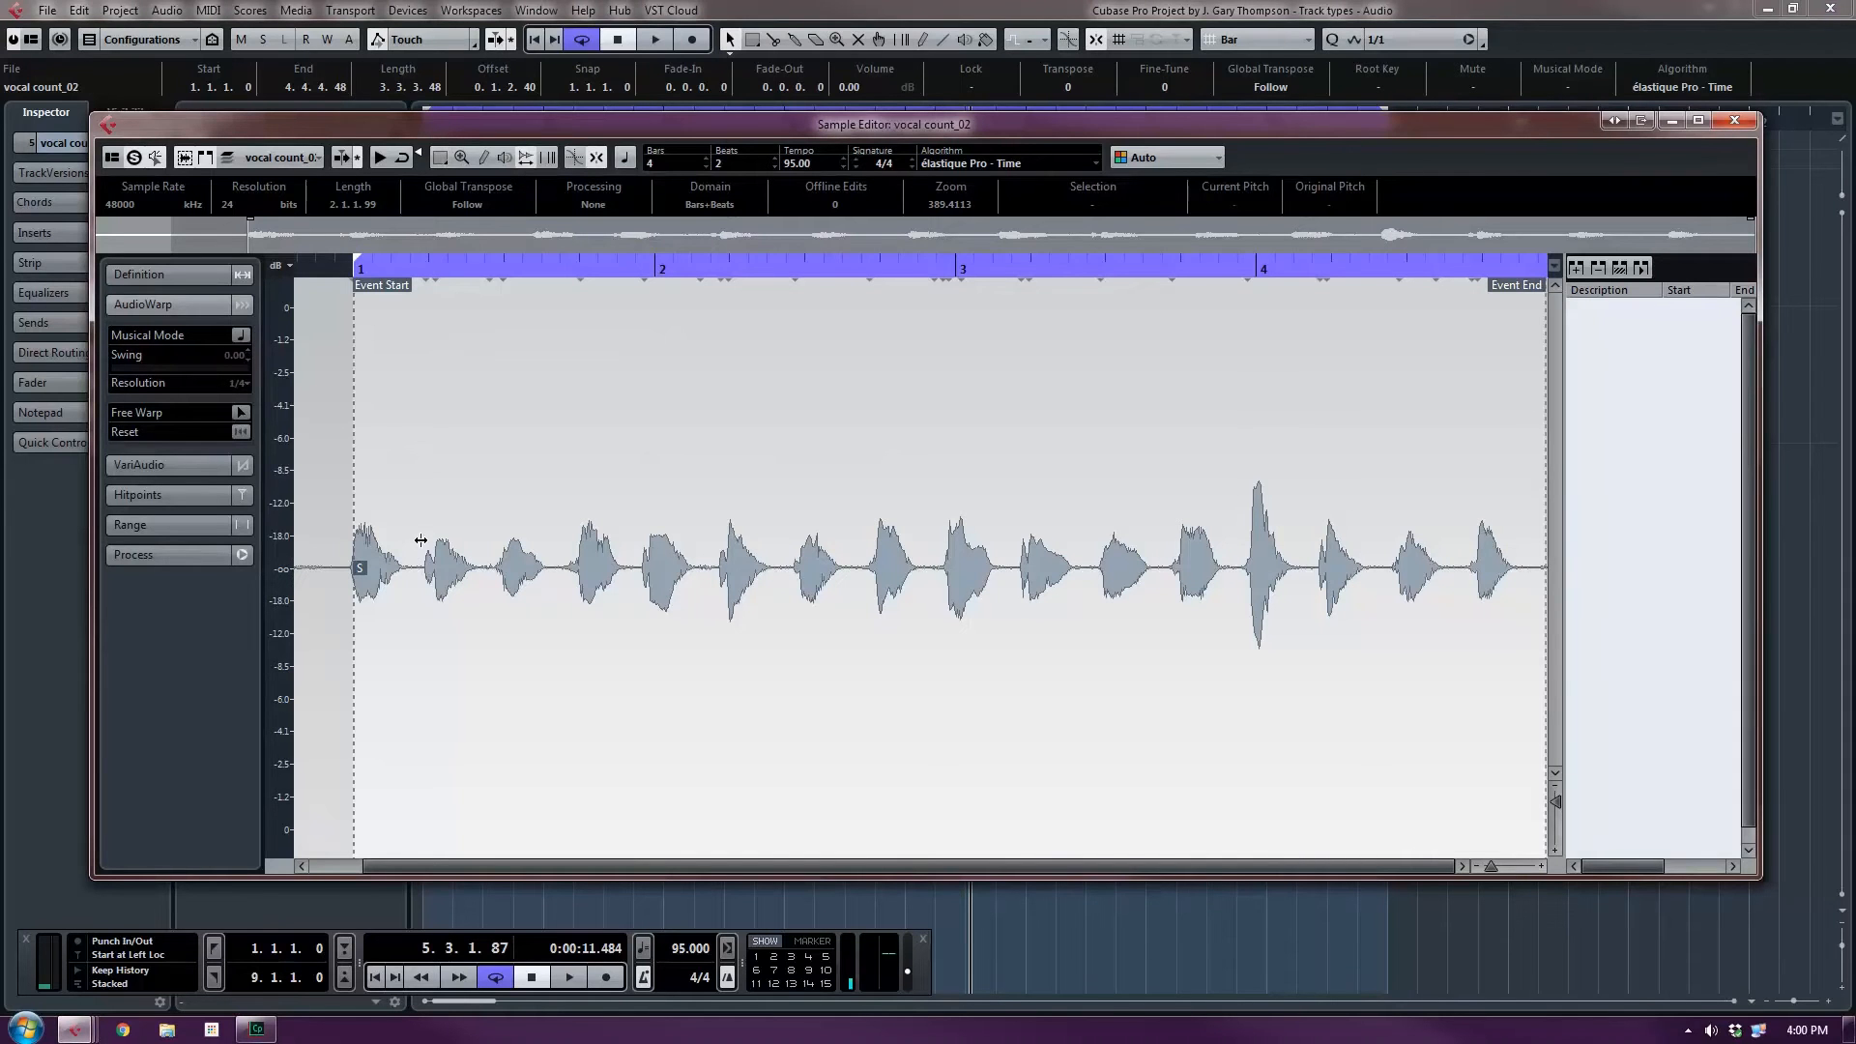
drag(419, 538, 510, 537)
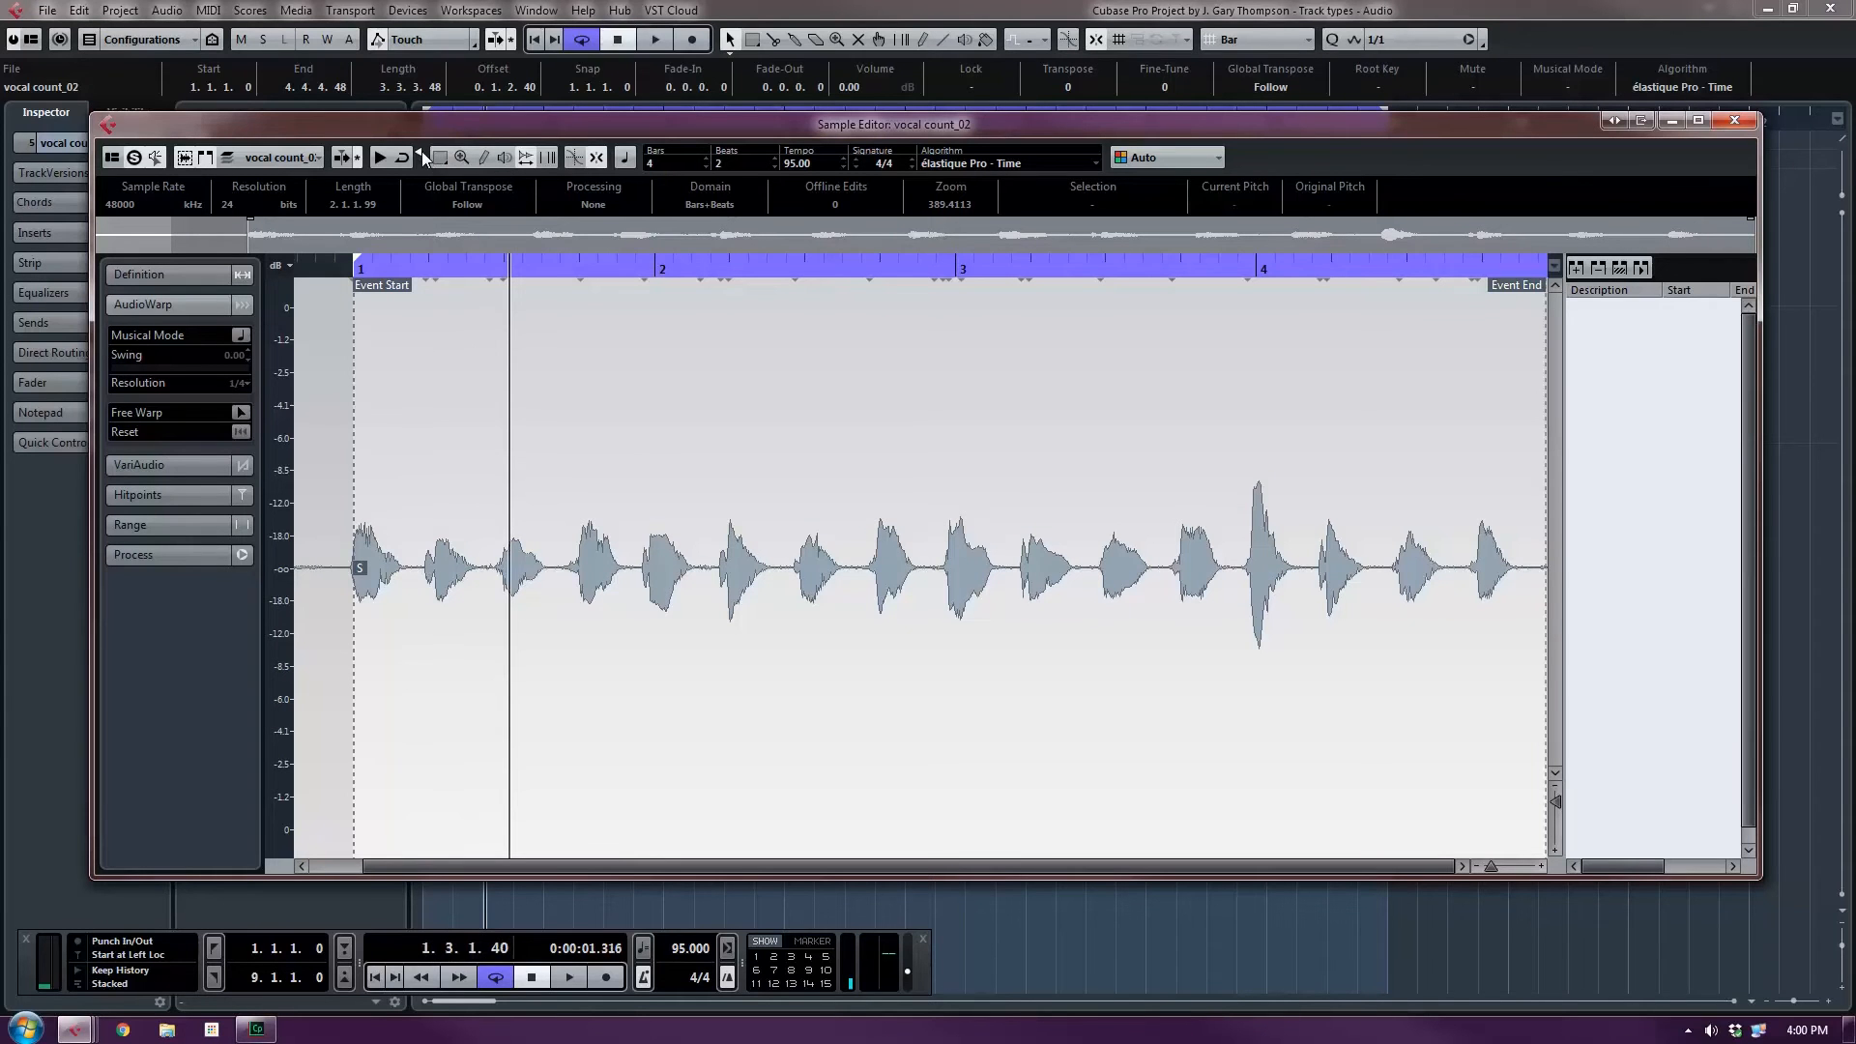
click(476, 633)
mouse_move(477, 633)
mouse_down()
mouse_move(561, 633)
mouse_move(473, 632)
mouse_move(548, 633)
mouse_move(496, 632)
mouse_up()
click(377, 158)
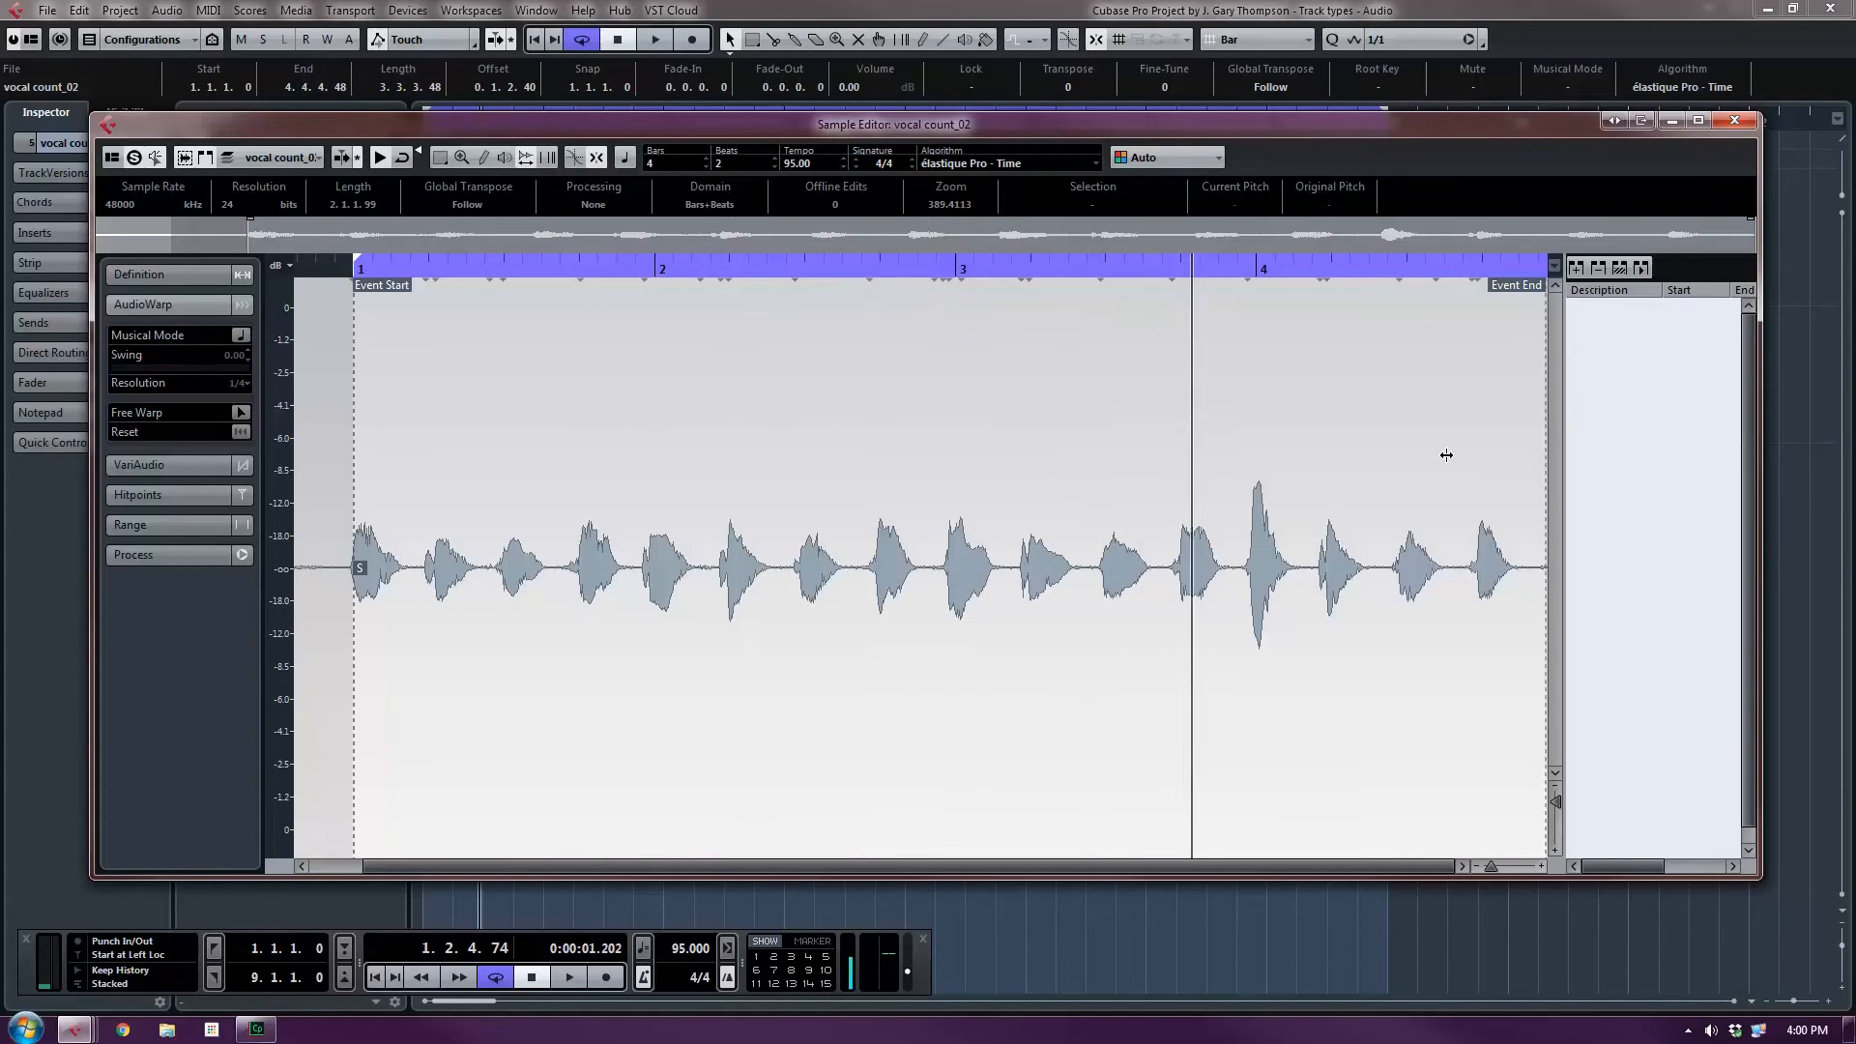
key(space)
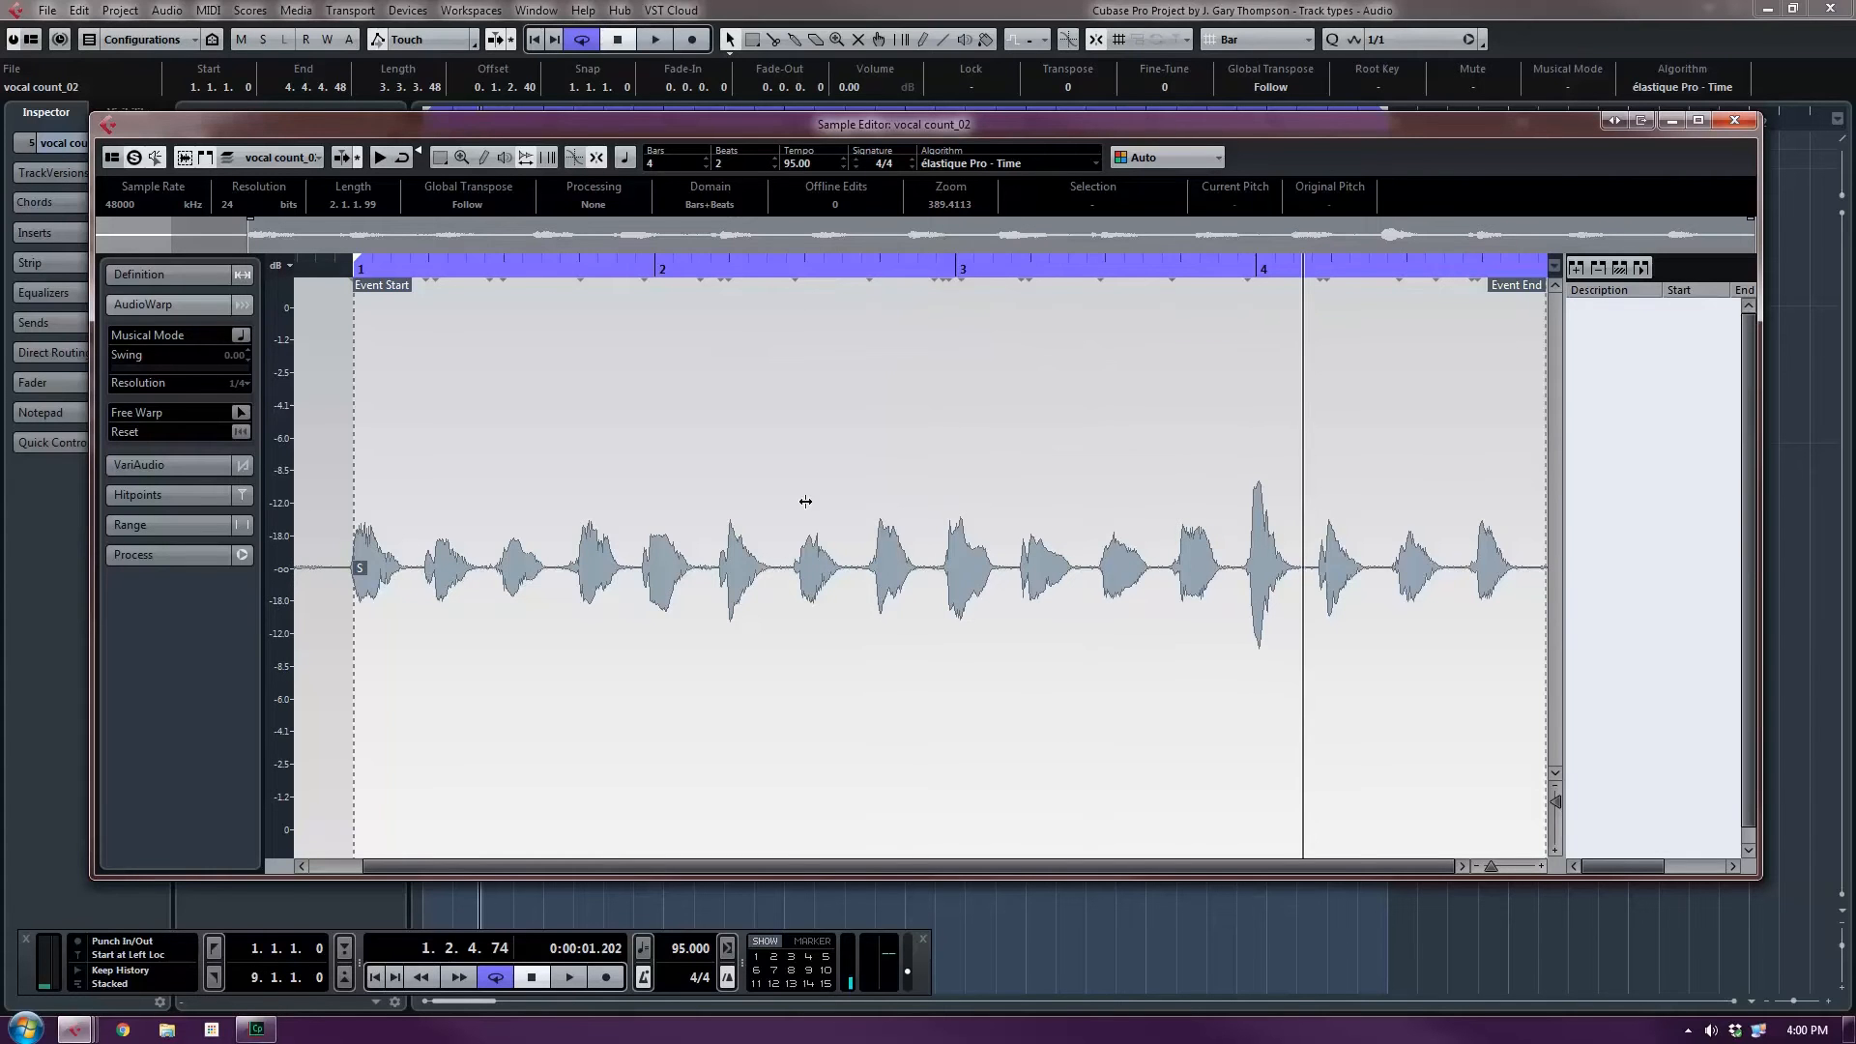
Range-select the count just before bar 3, audition it, and apply the Reverse process as a new version.
click(439, 157)
drag(857, 576, 934, 576)
click(383, 160)
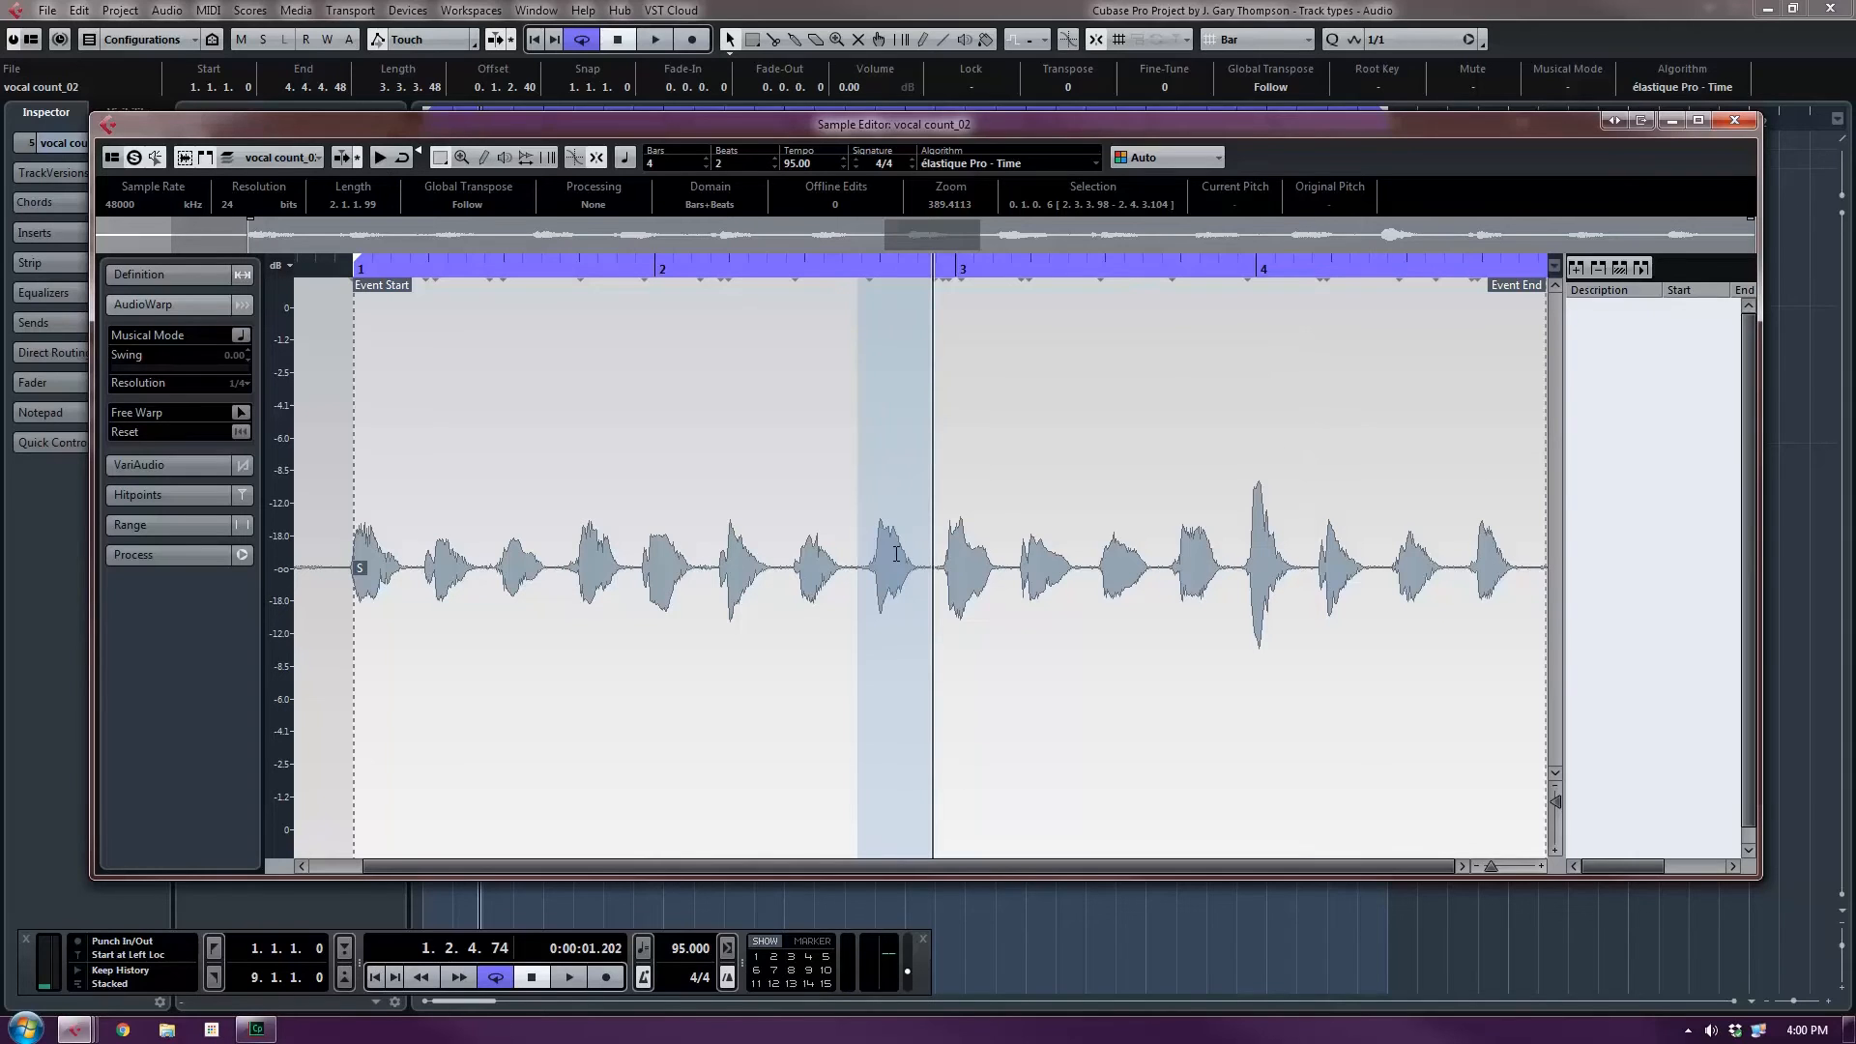
right_click(899, 559)
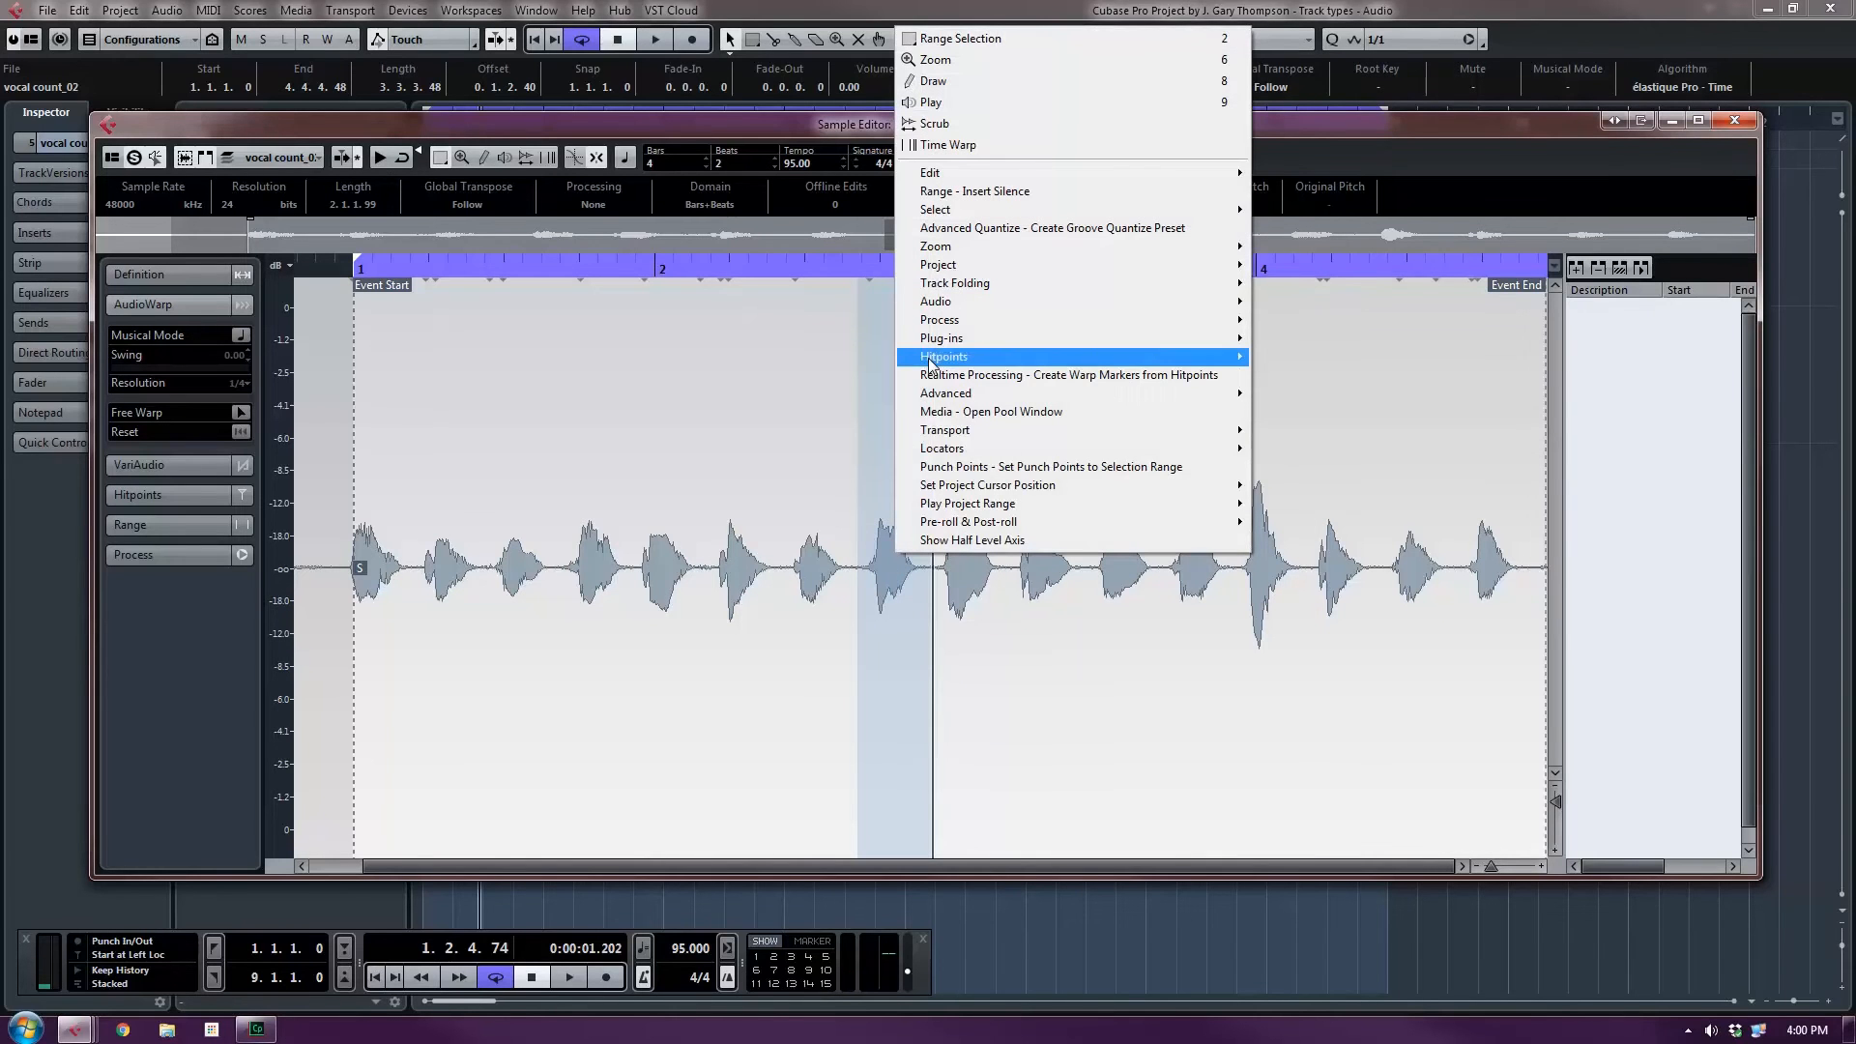
mouse_move(932, 365)
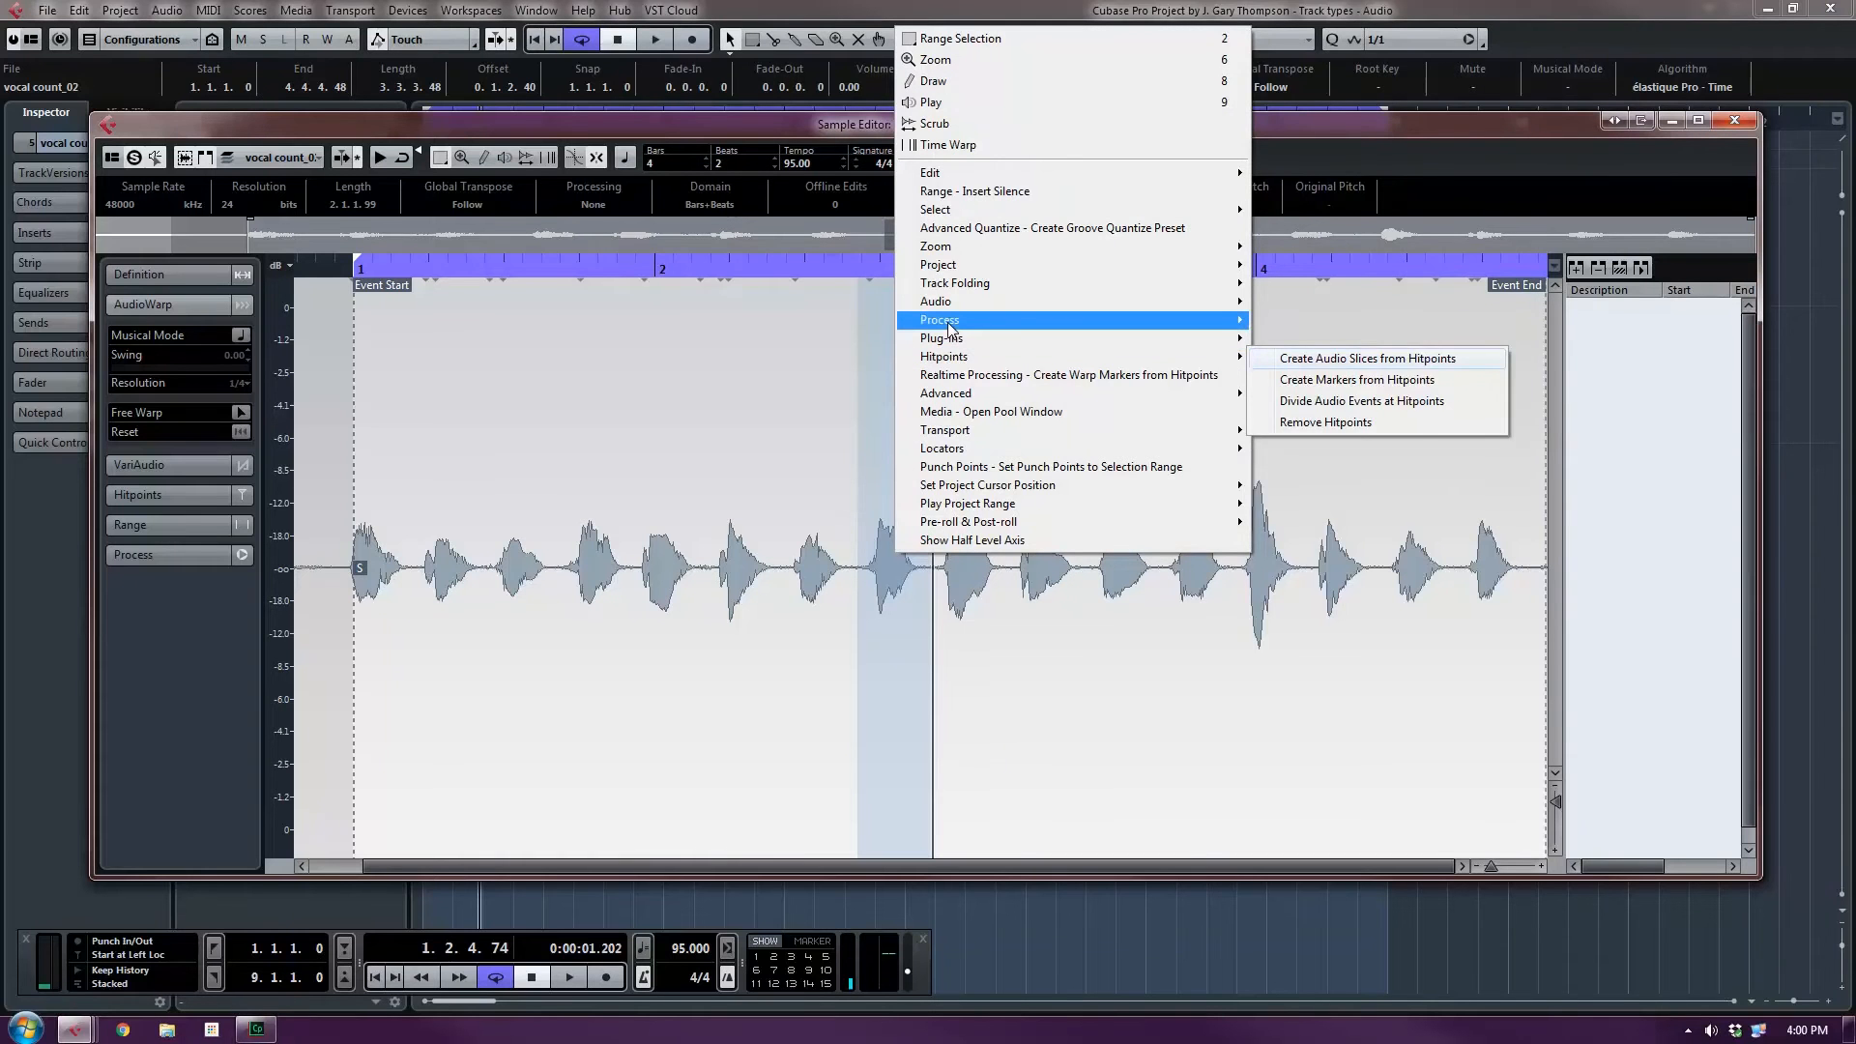
mouse_move(951, 332)
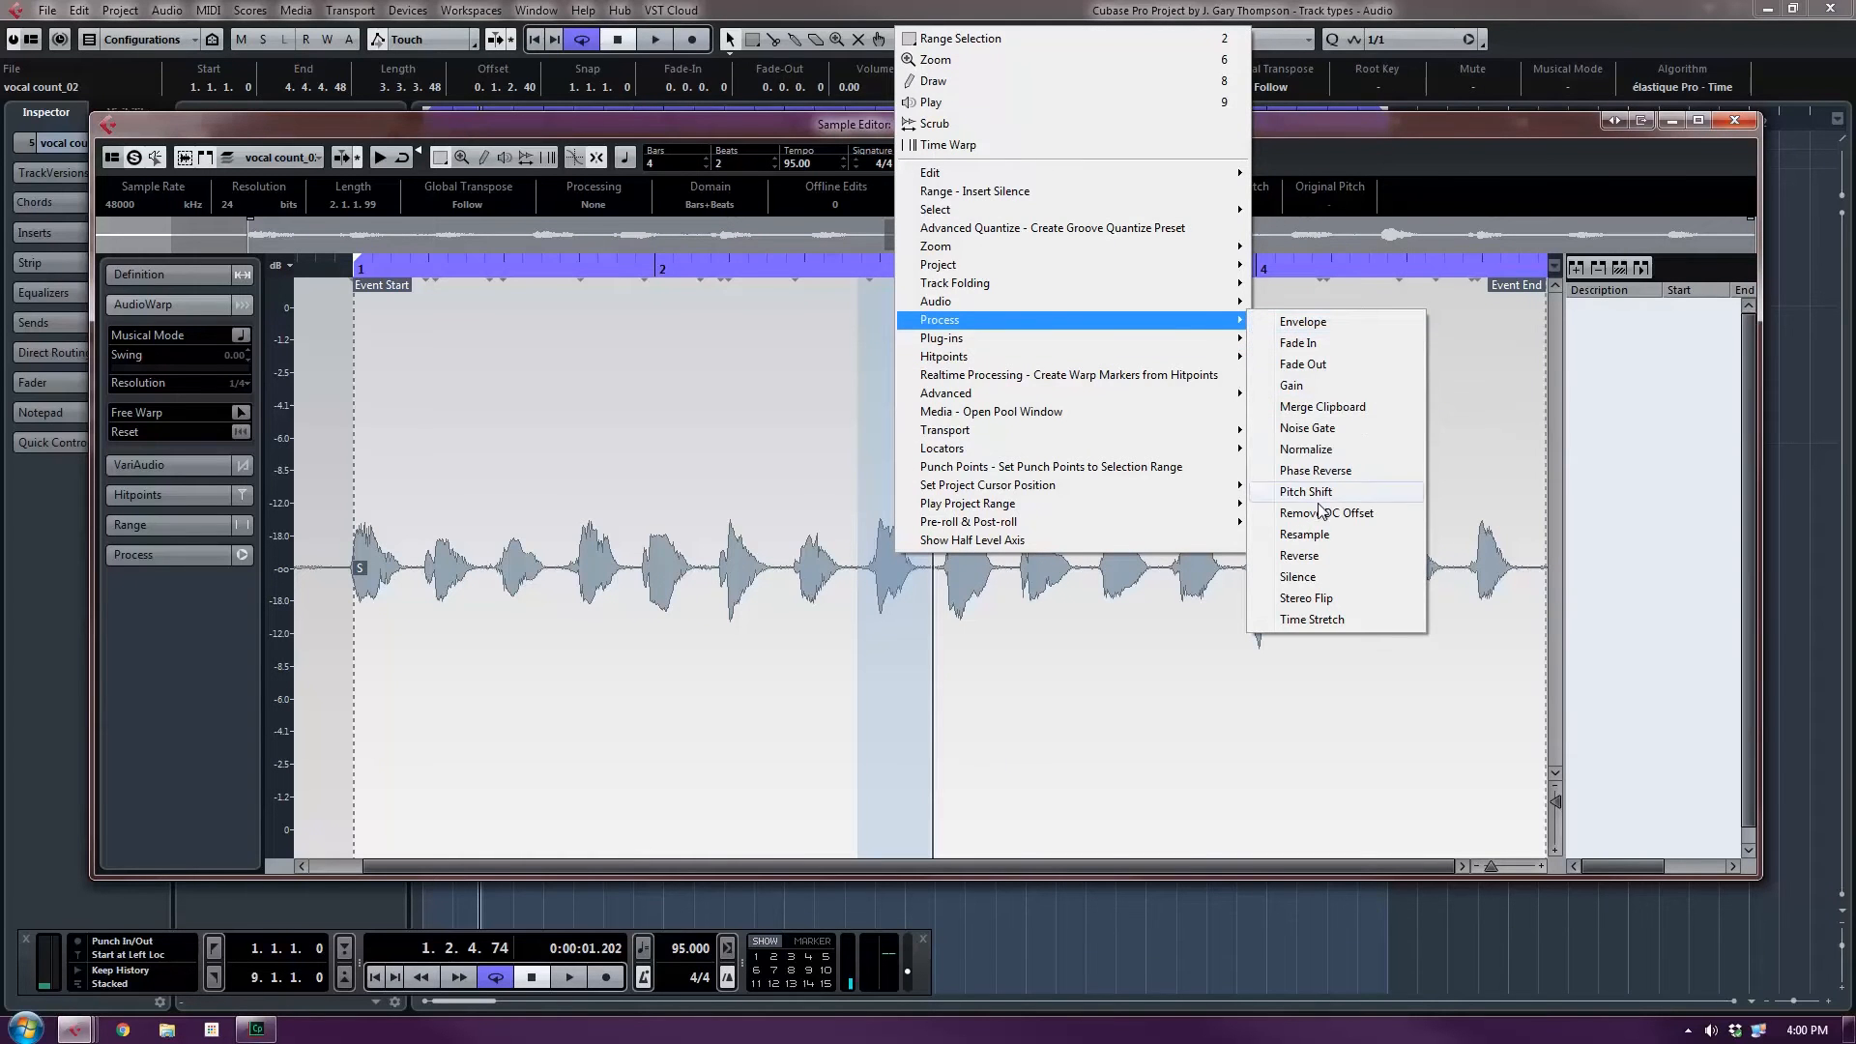
click(1315, 556)
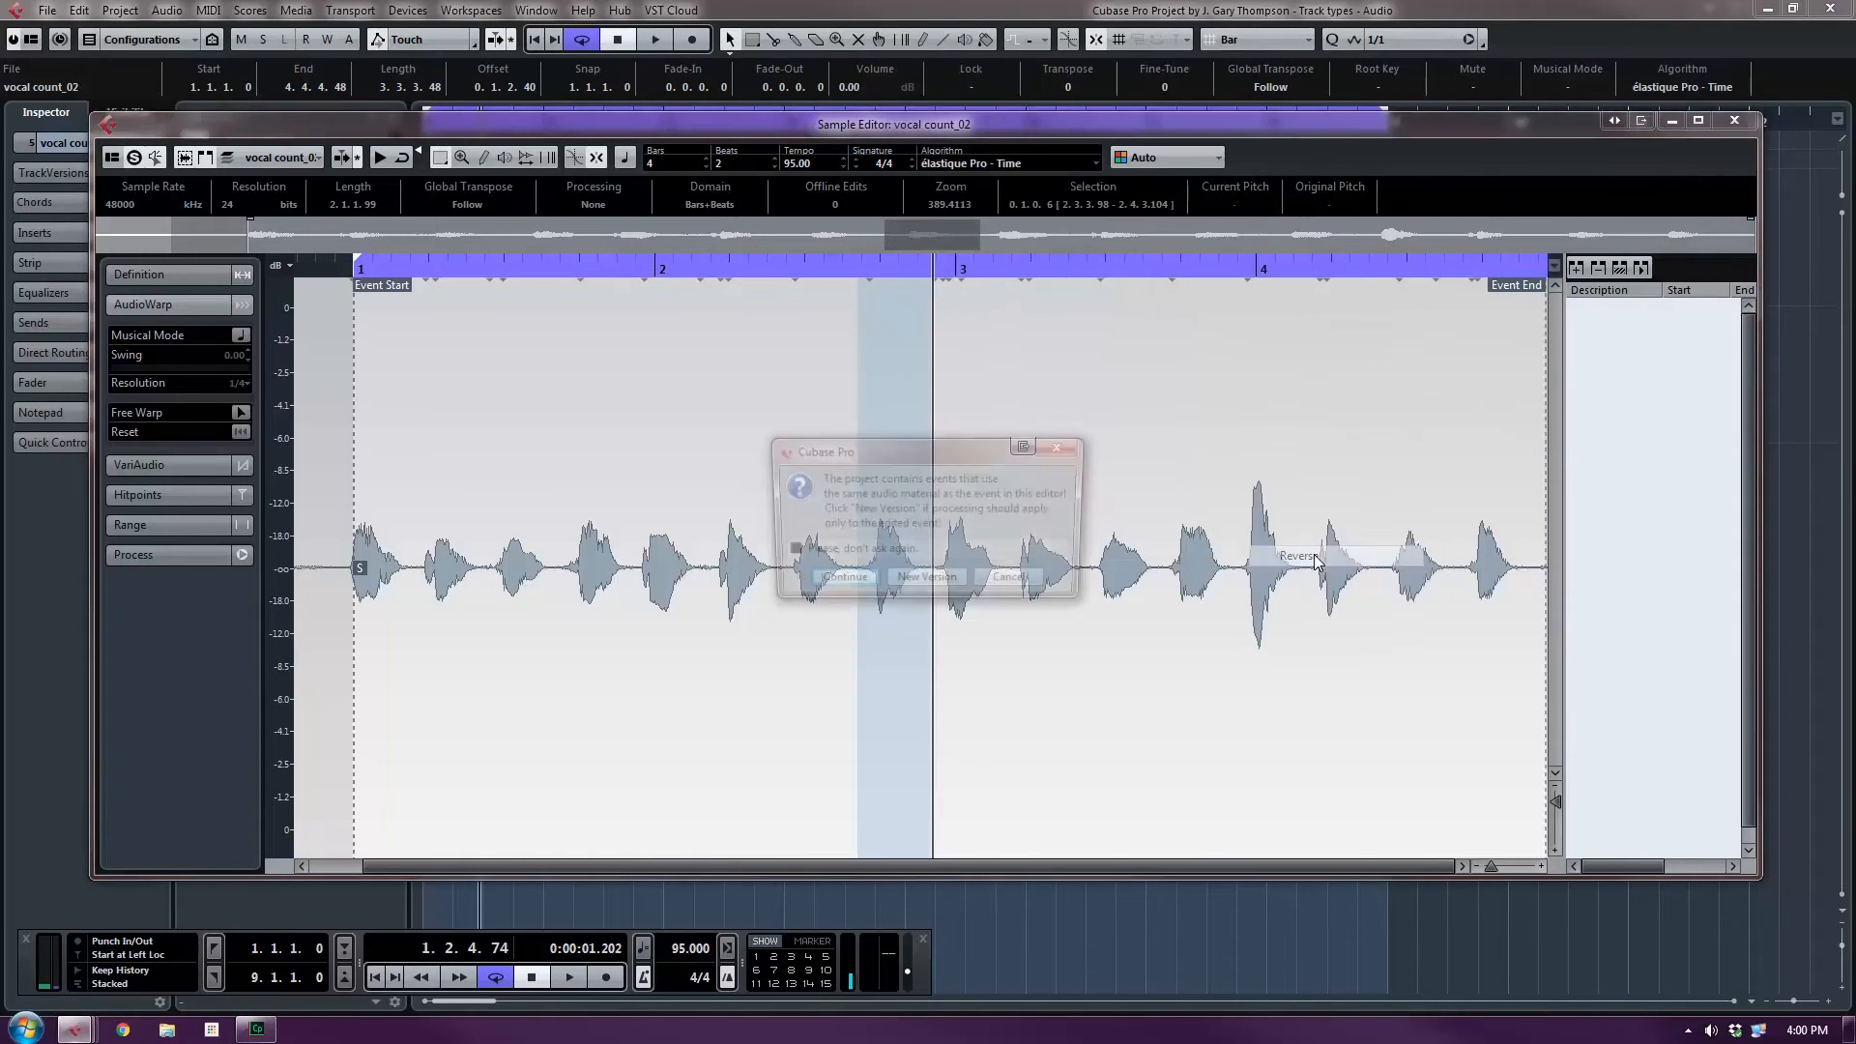
click(929, 584)
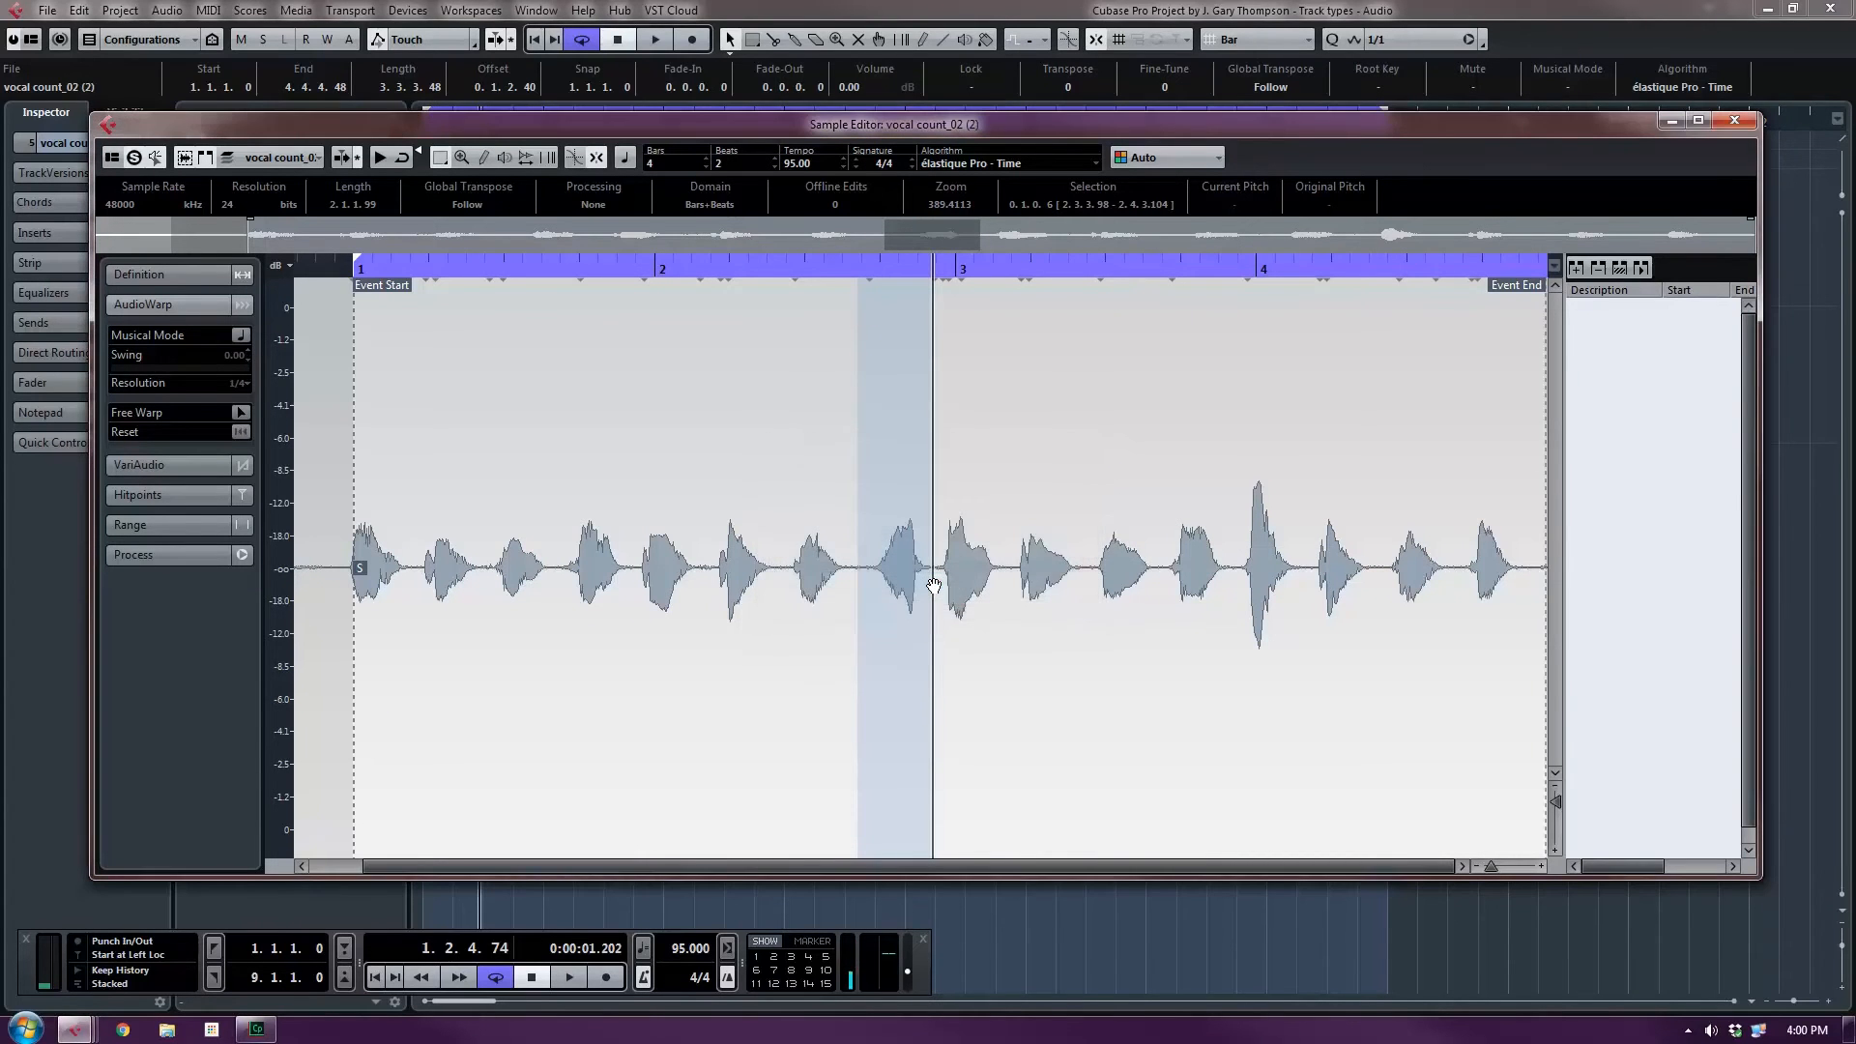
Audition the edited clip from near its start and undo the Reverse process.
click(401, 339)
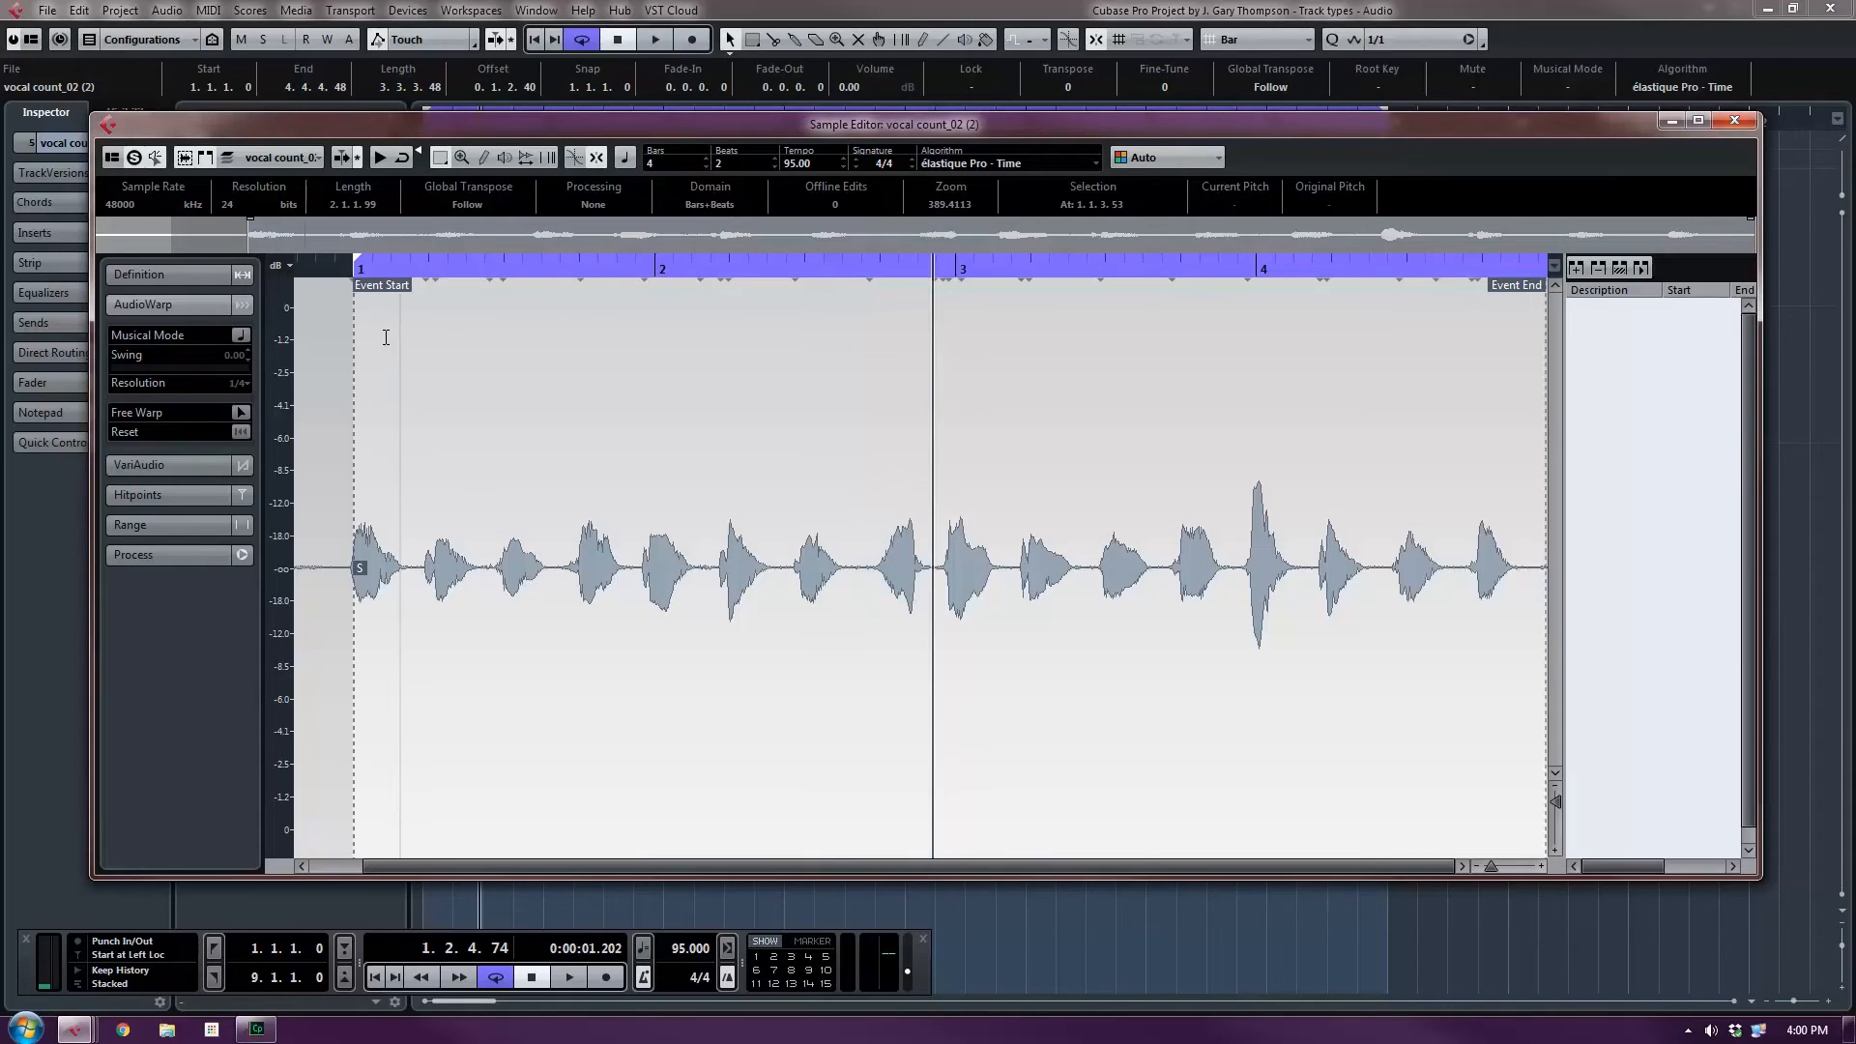
click(373, 159)
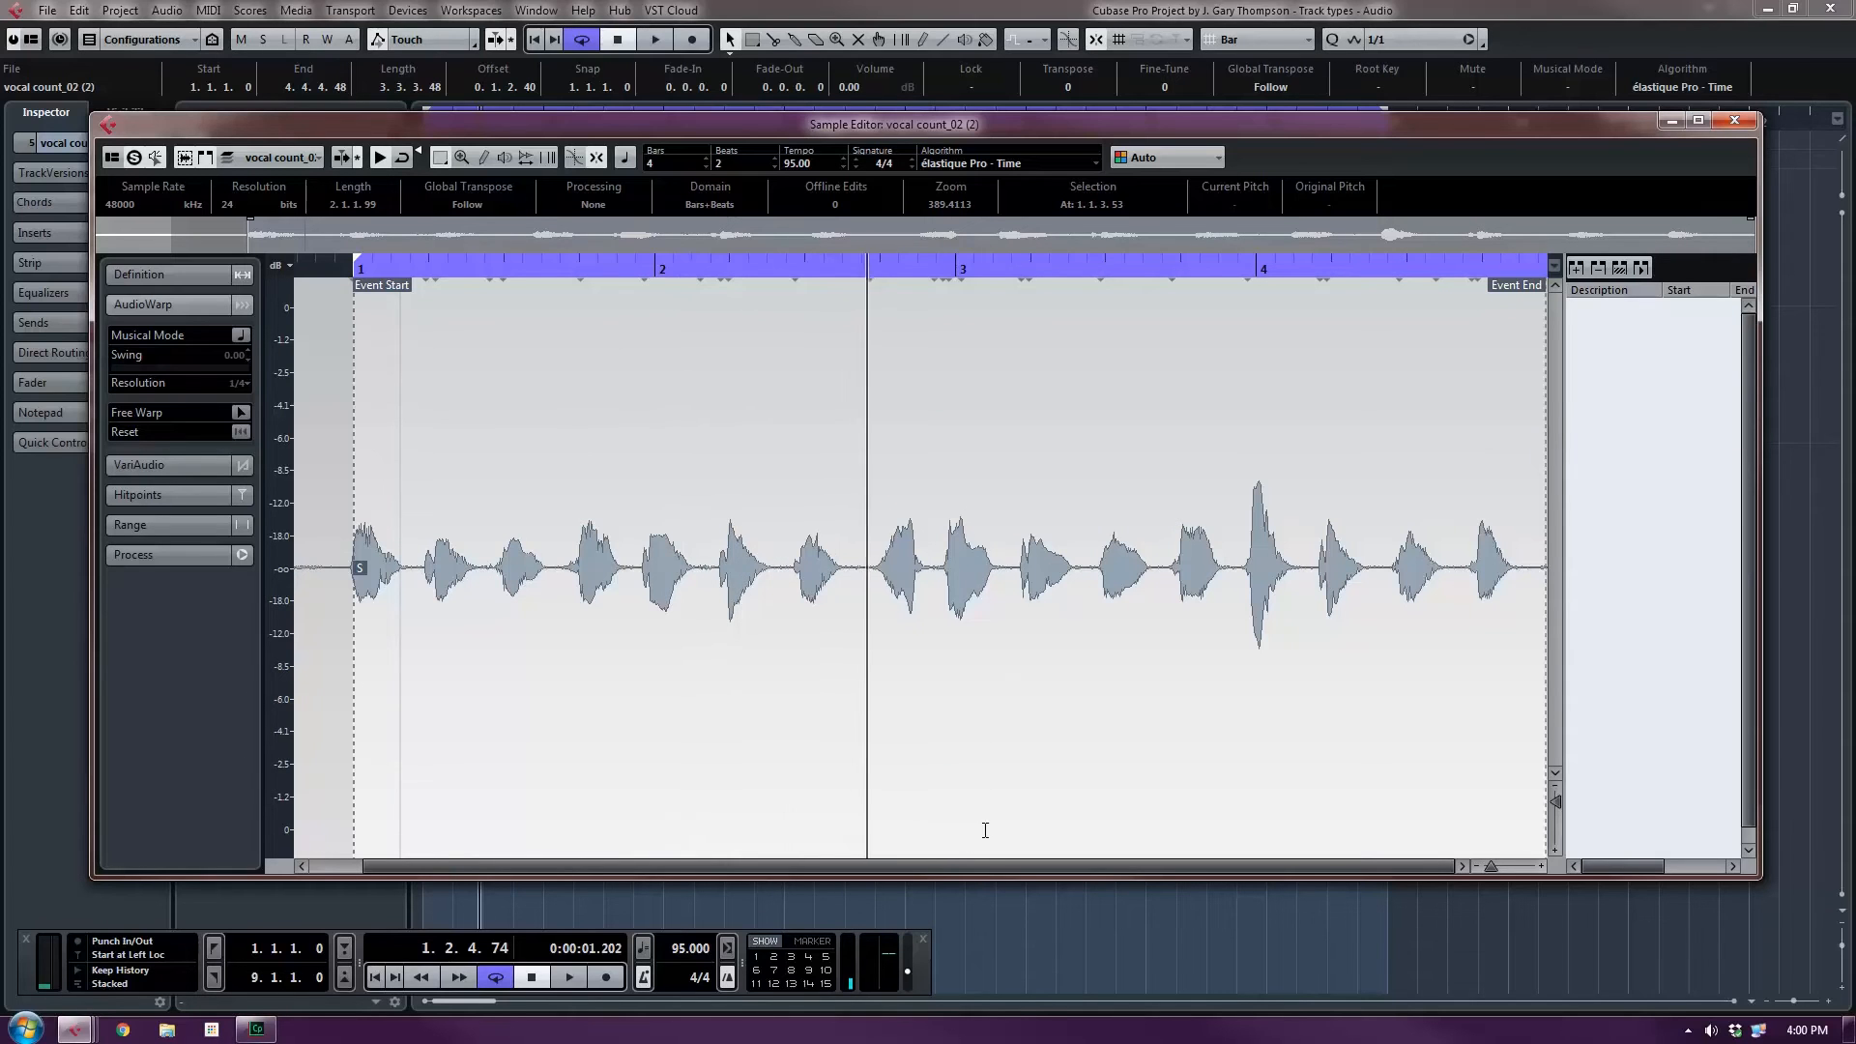
key(space)
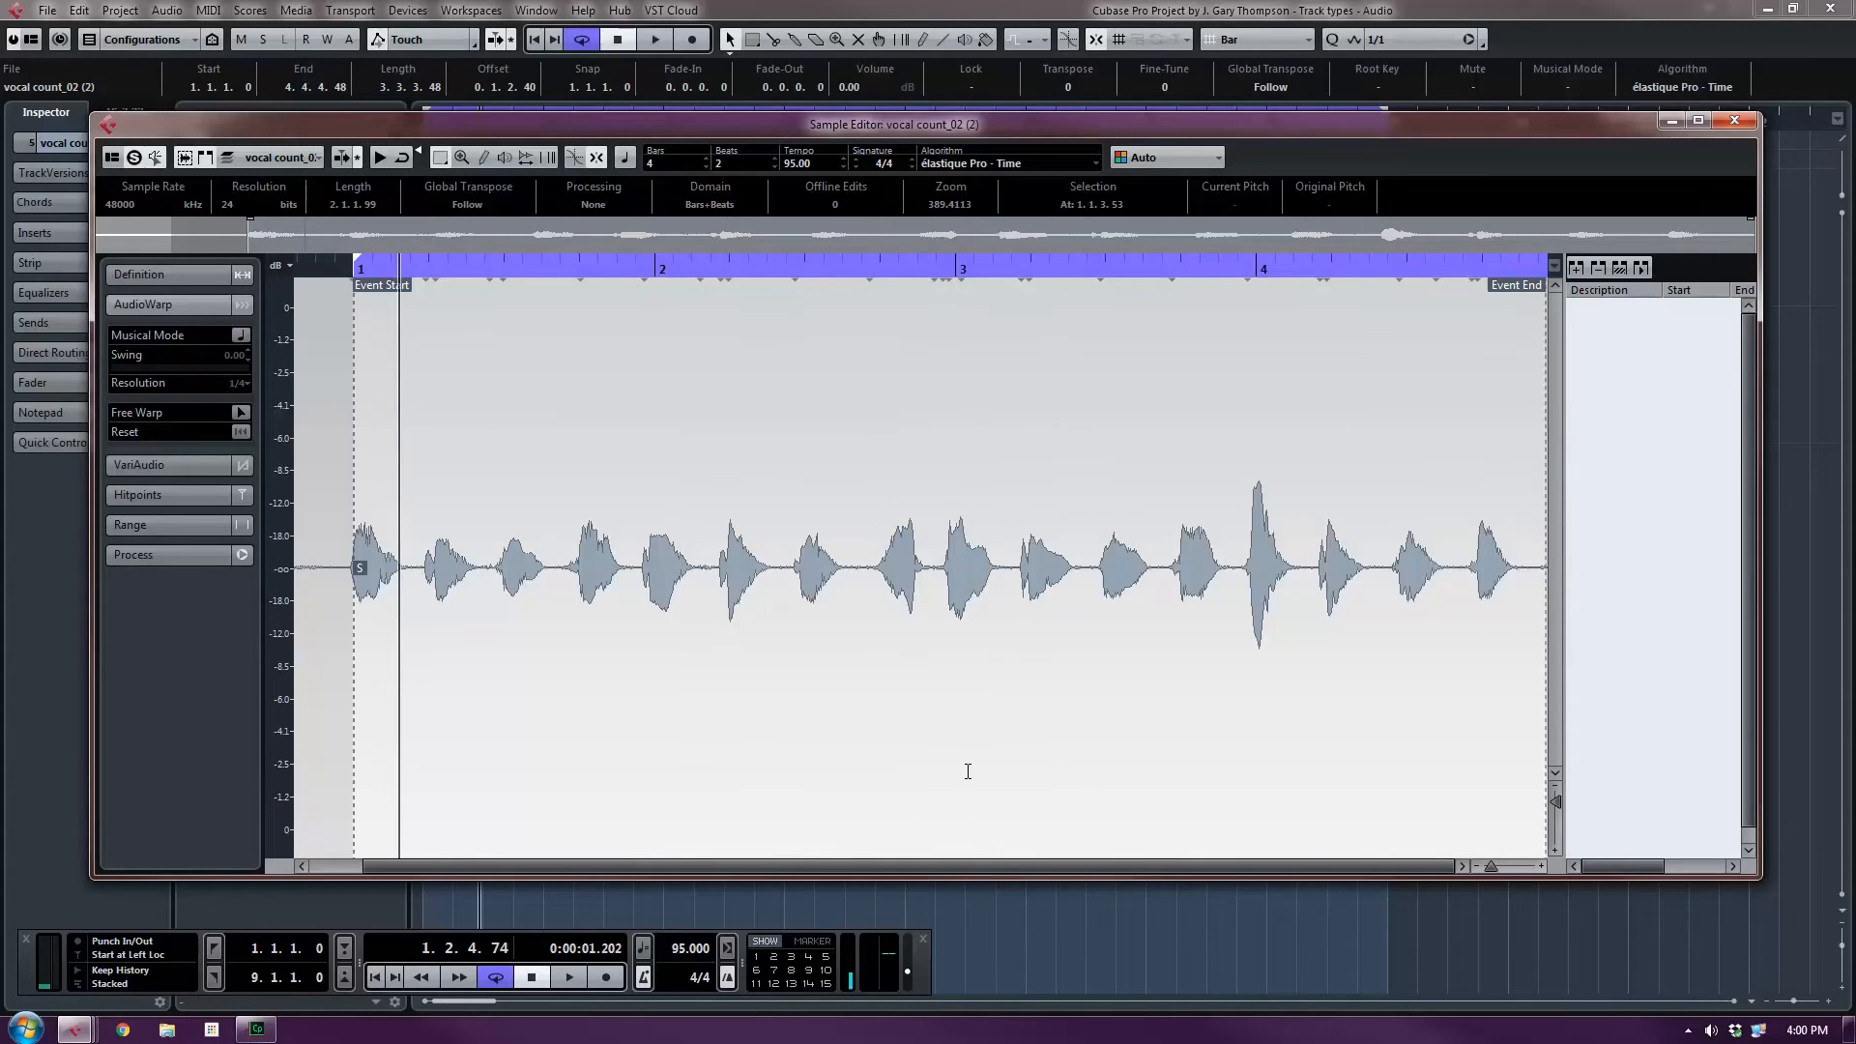
key(ctrl+z)
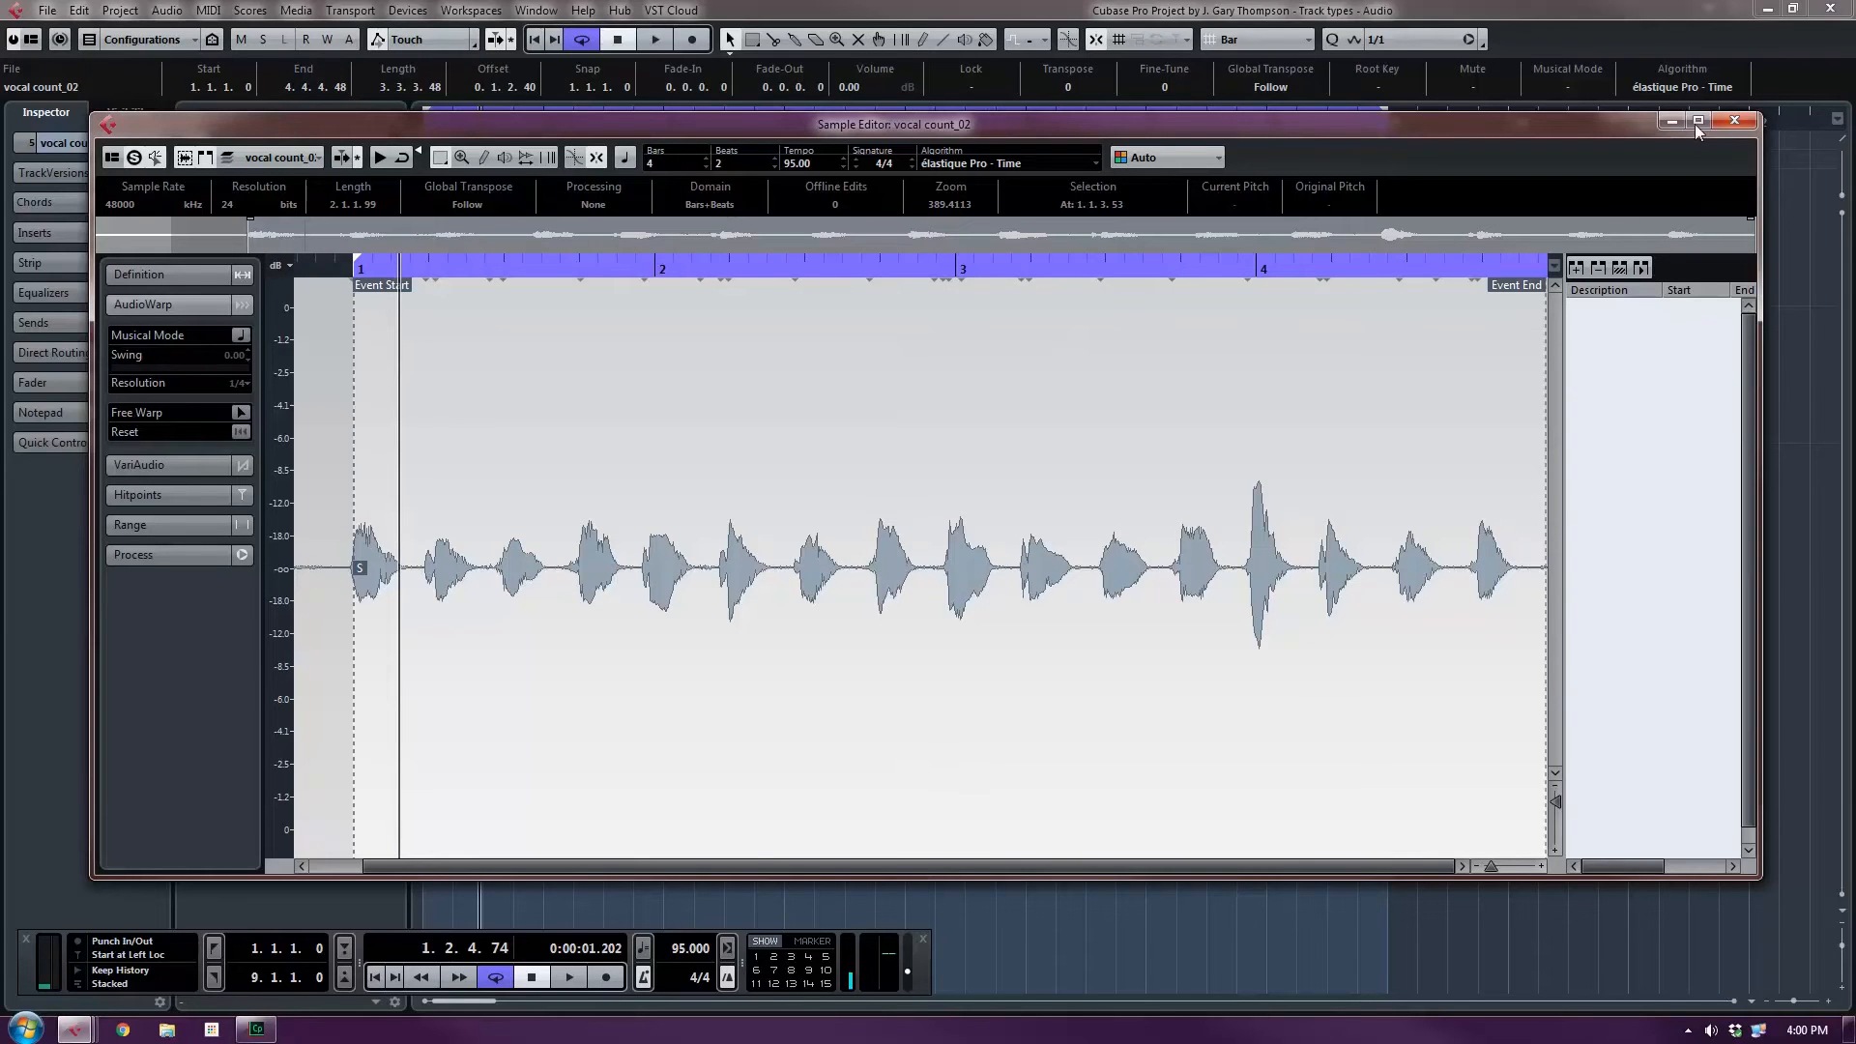
Close the Sample Editor, examine the vocal count_02 entry in the Pool and close the Pool.
click(1735, 120)
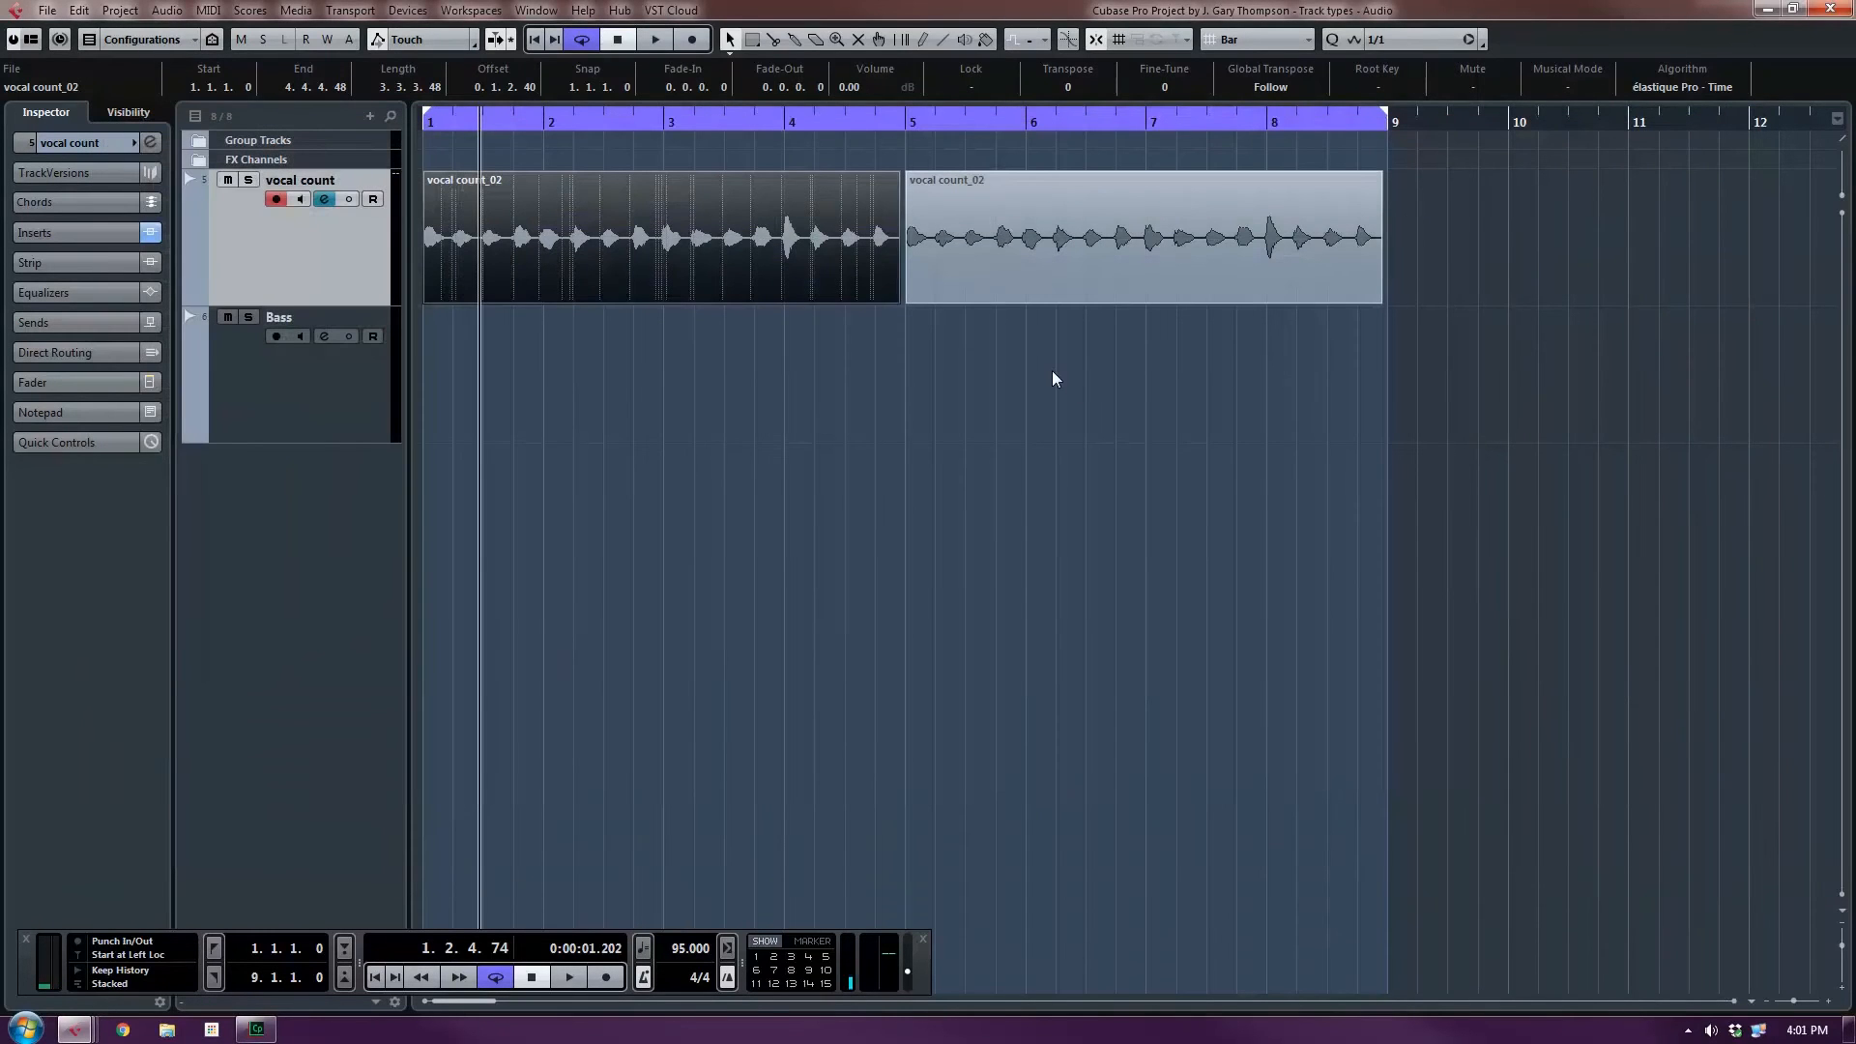
key(ctrl+p)
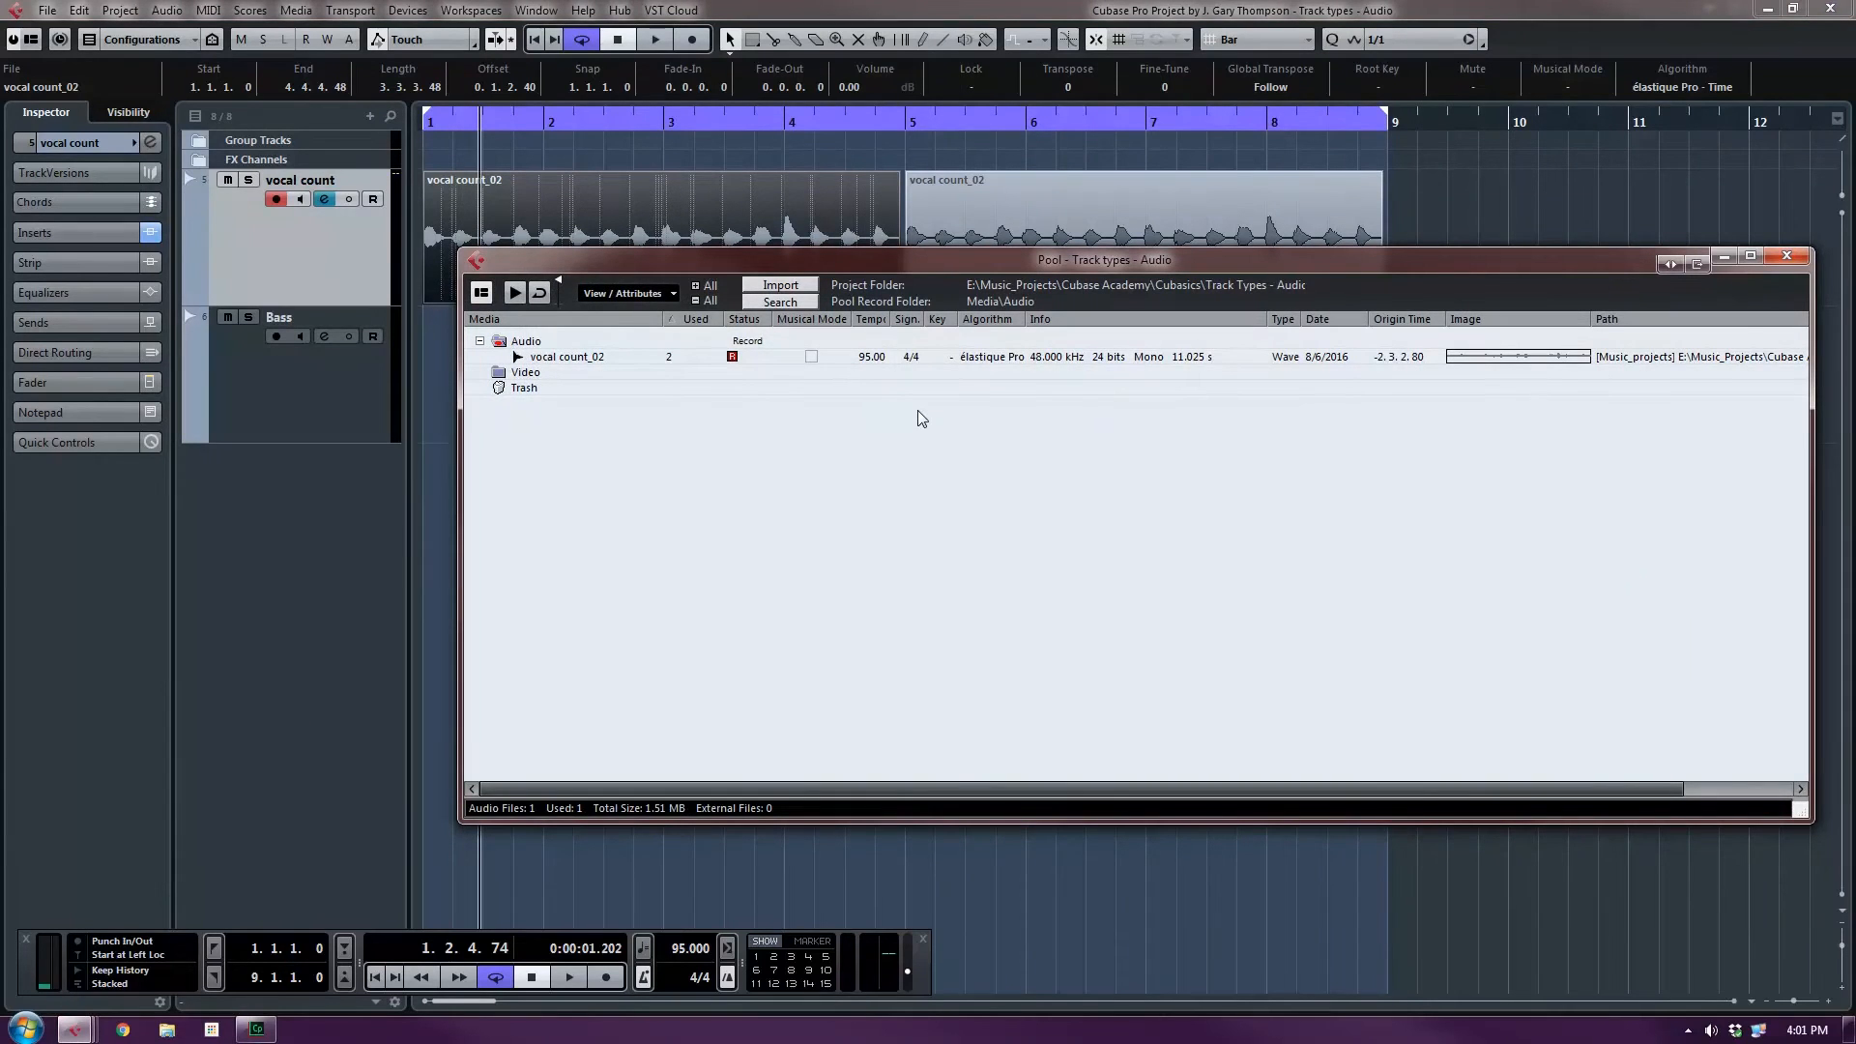
click(1791, 257)
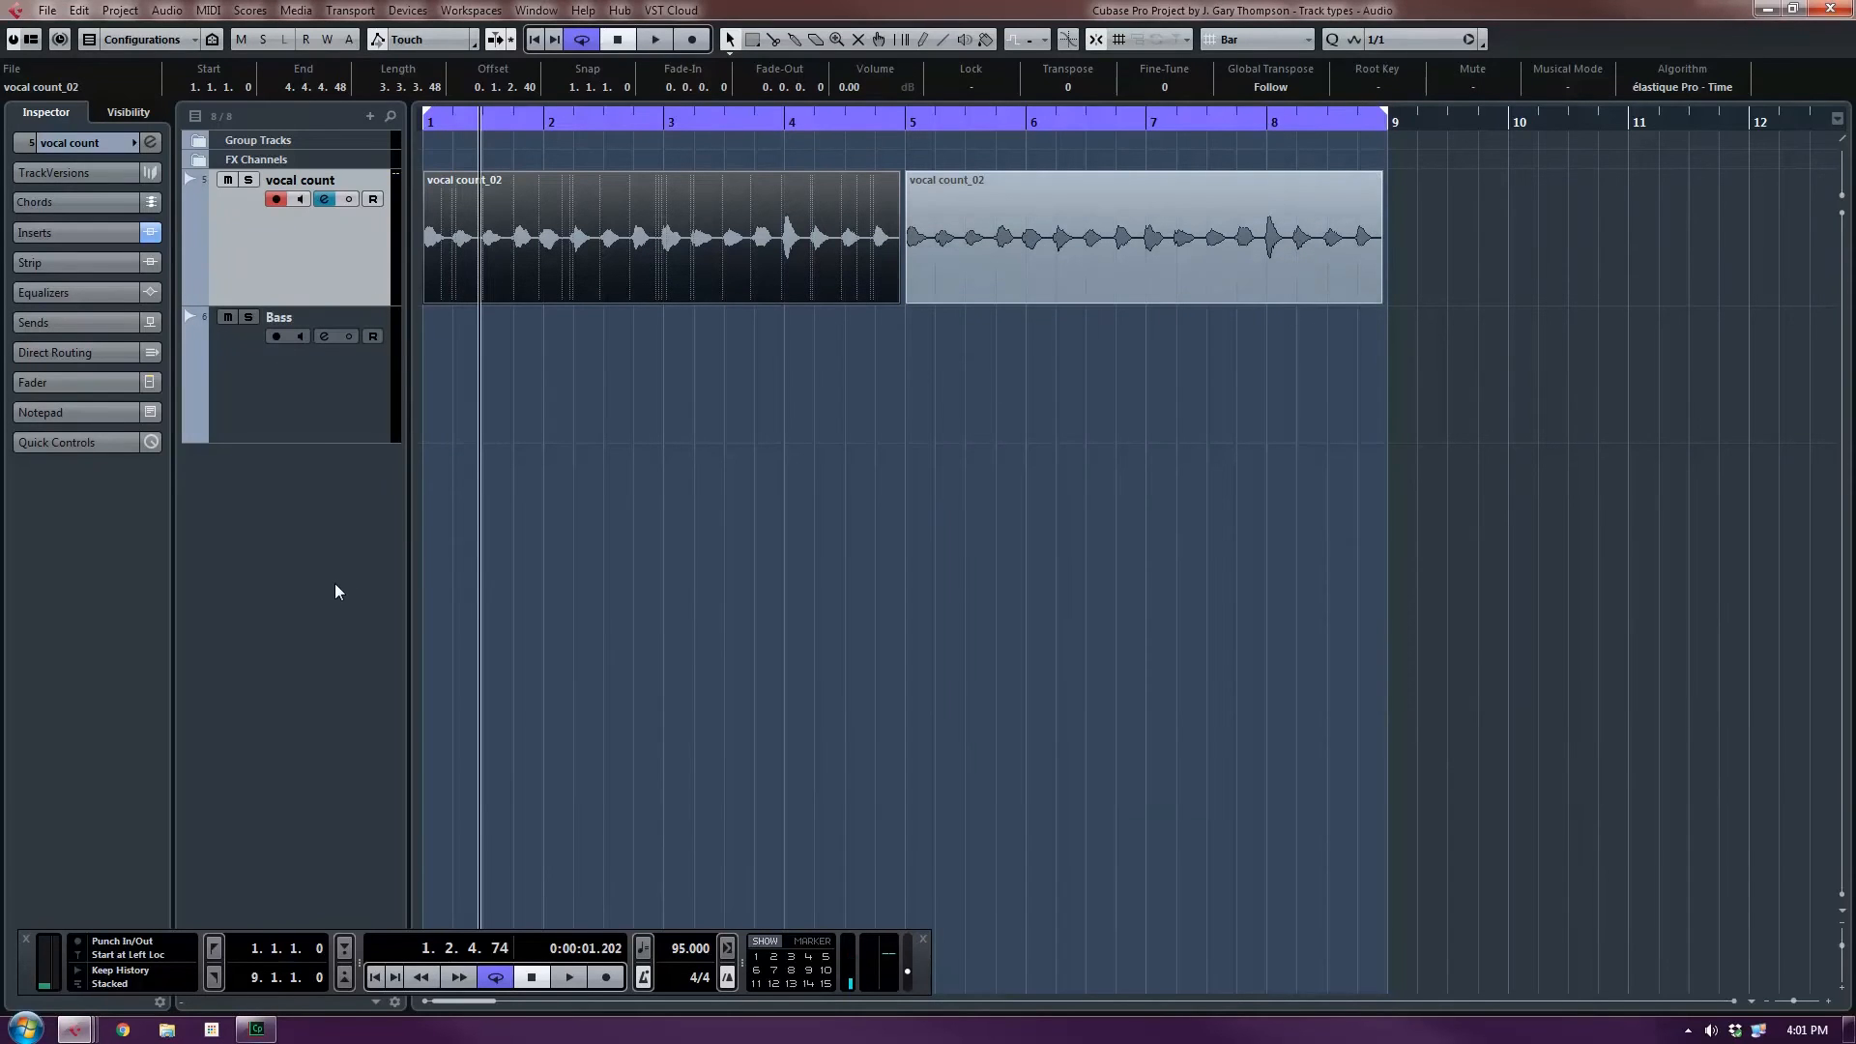
Remove the Bass track from the project.
right_click(282, 410)
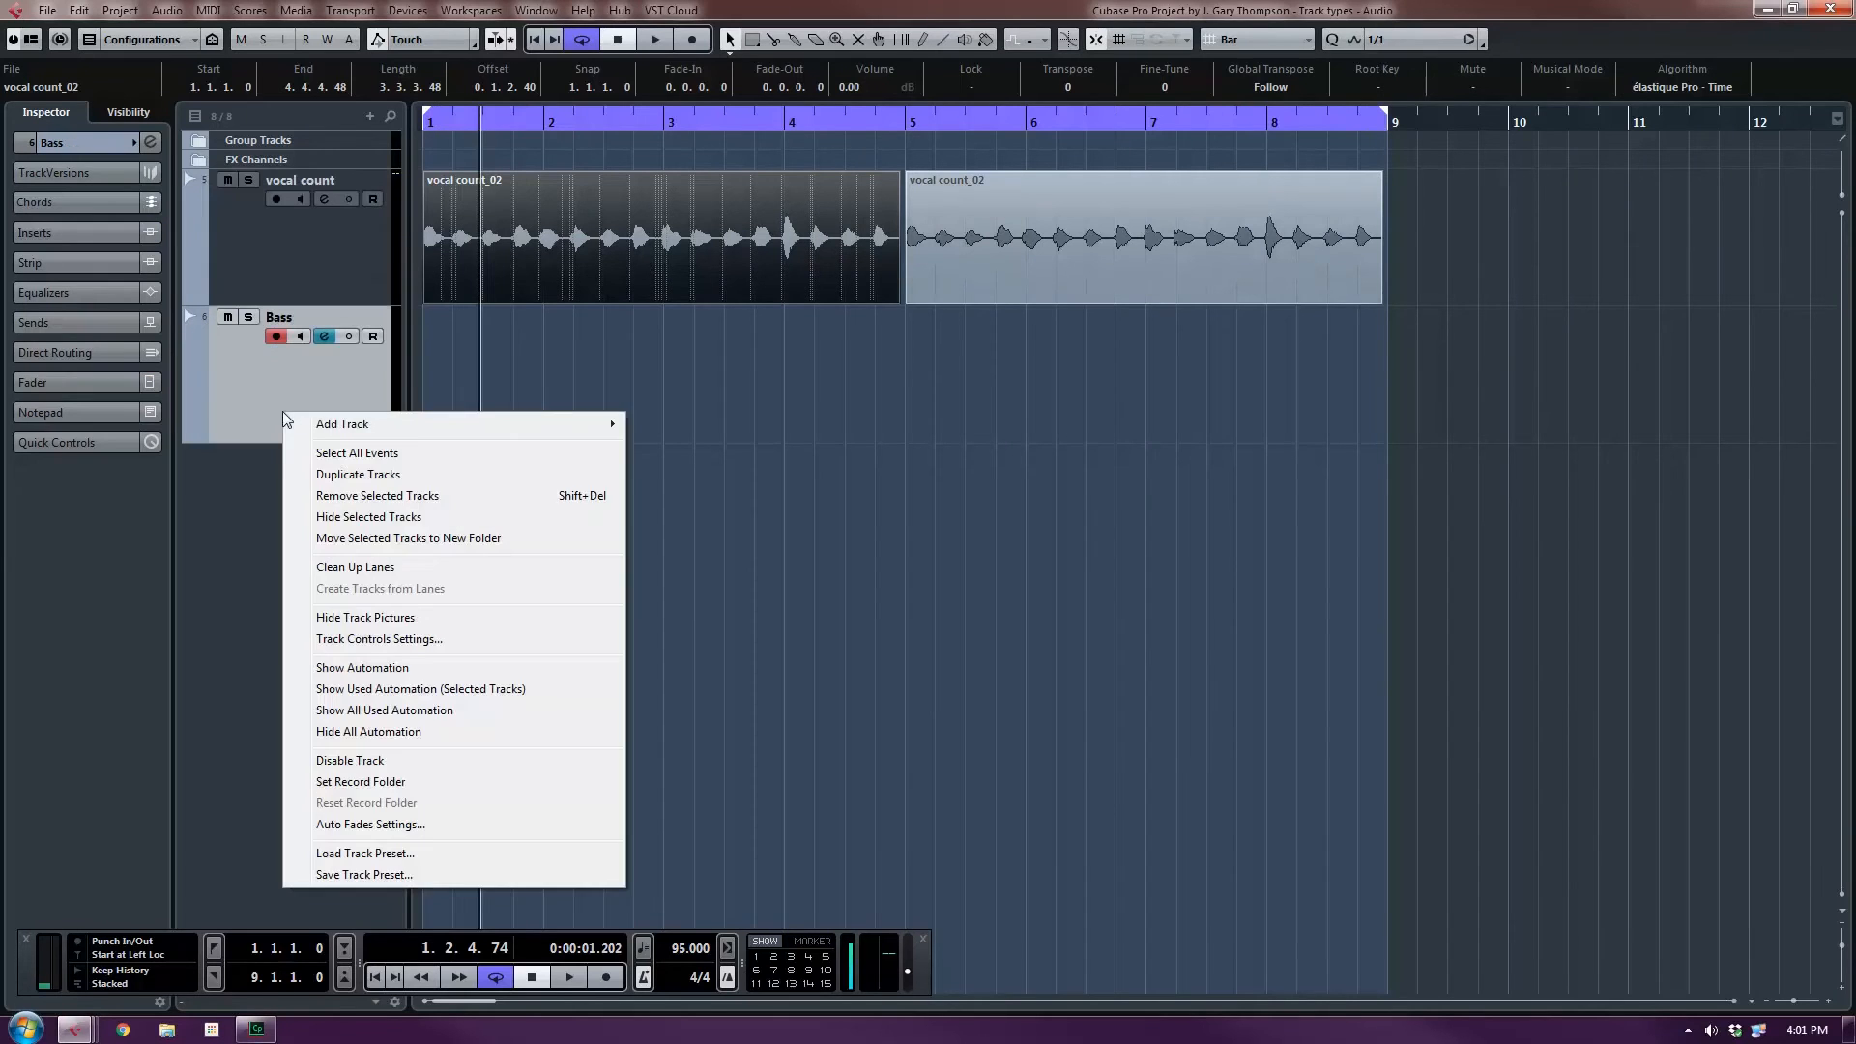
click(369, 497)
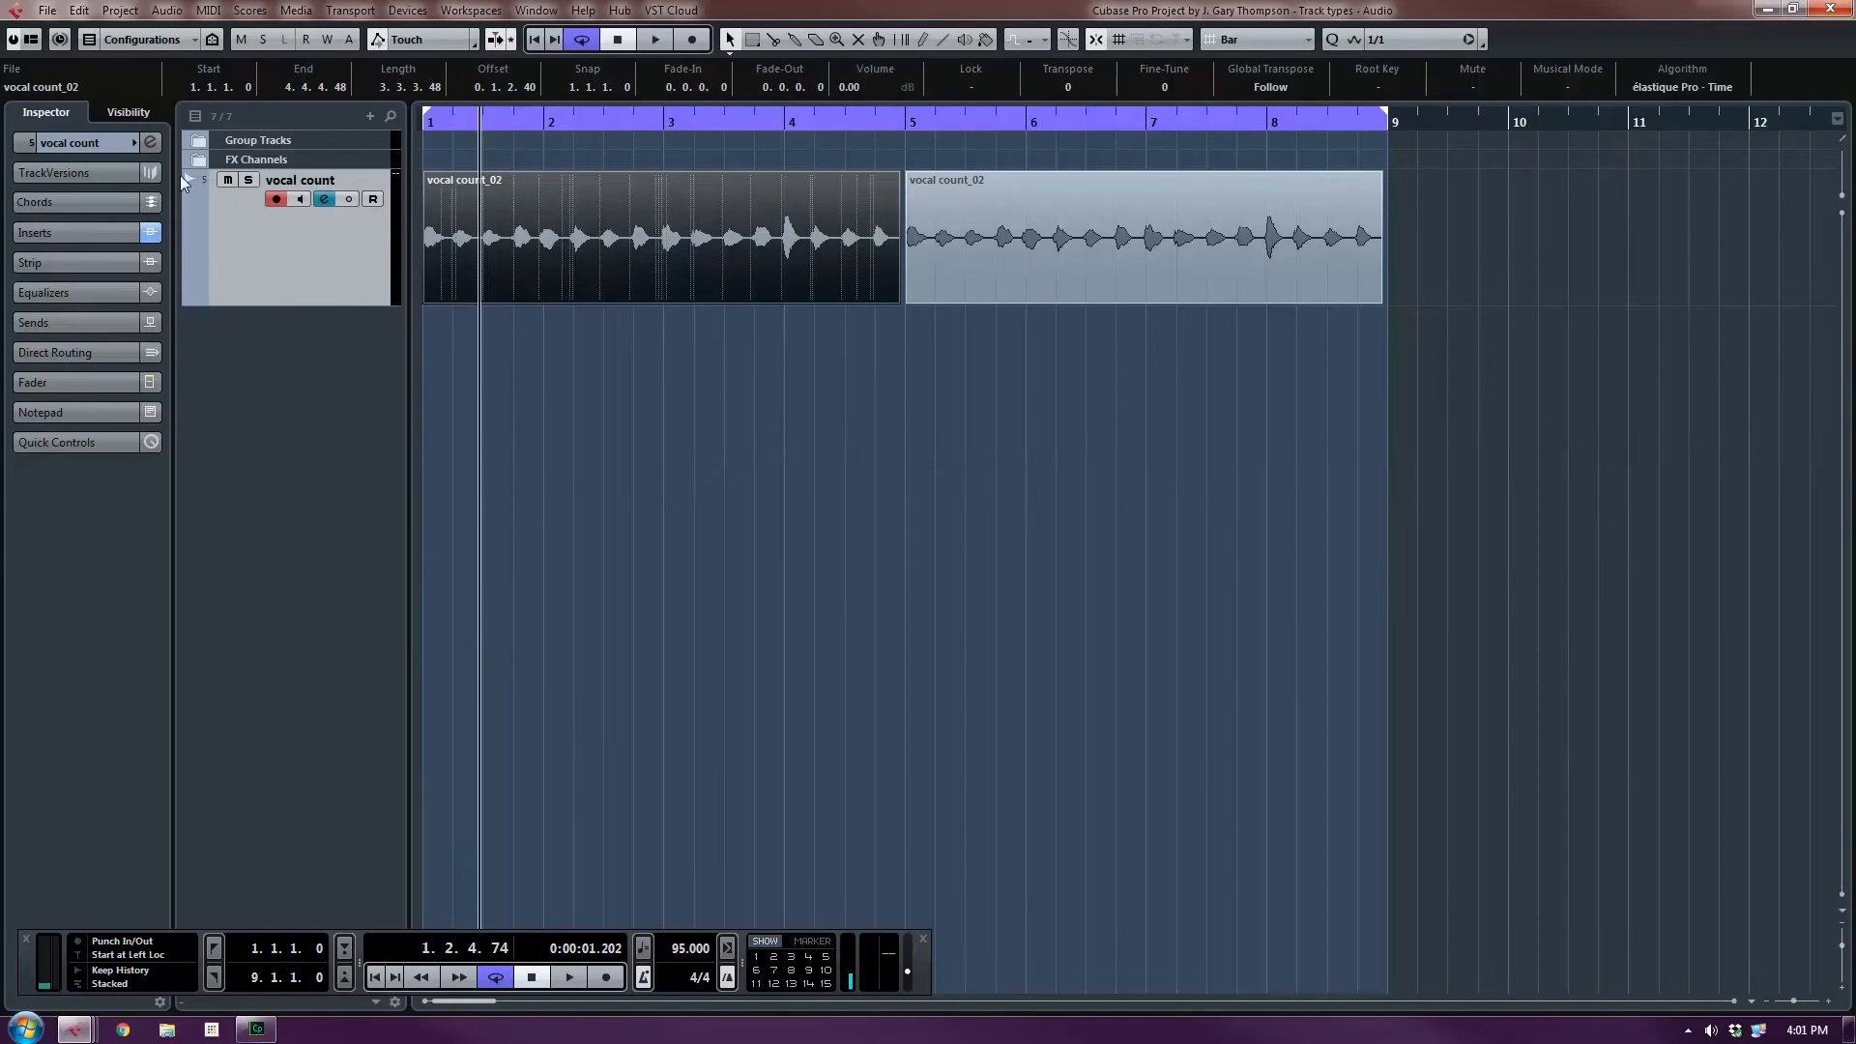
Open the Loop Browser and preview the 25 drums-a loop from the Drum&Perc, Ambient/ChillOut results.
click(135, 13)
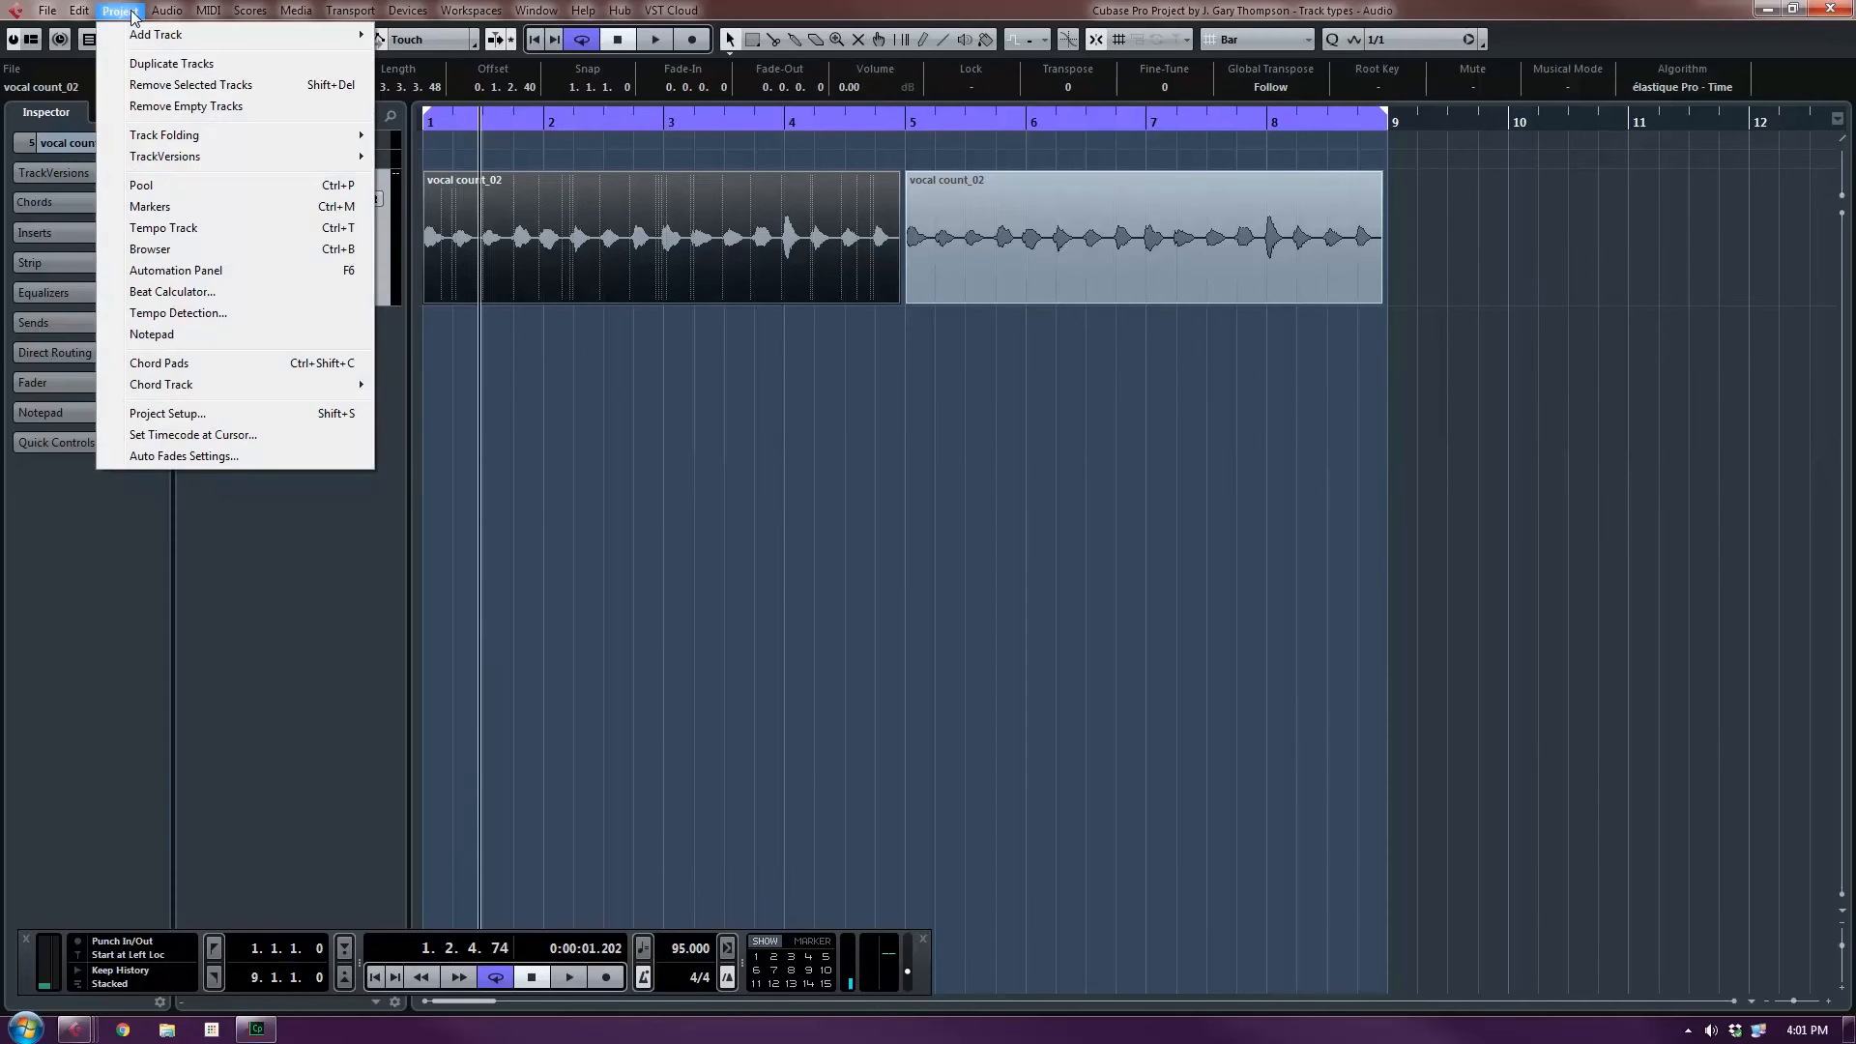
mouse_move(285, 18)
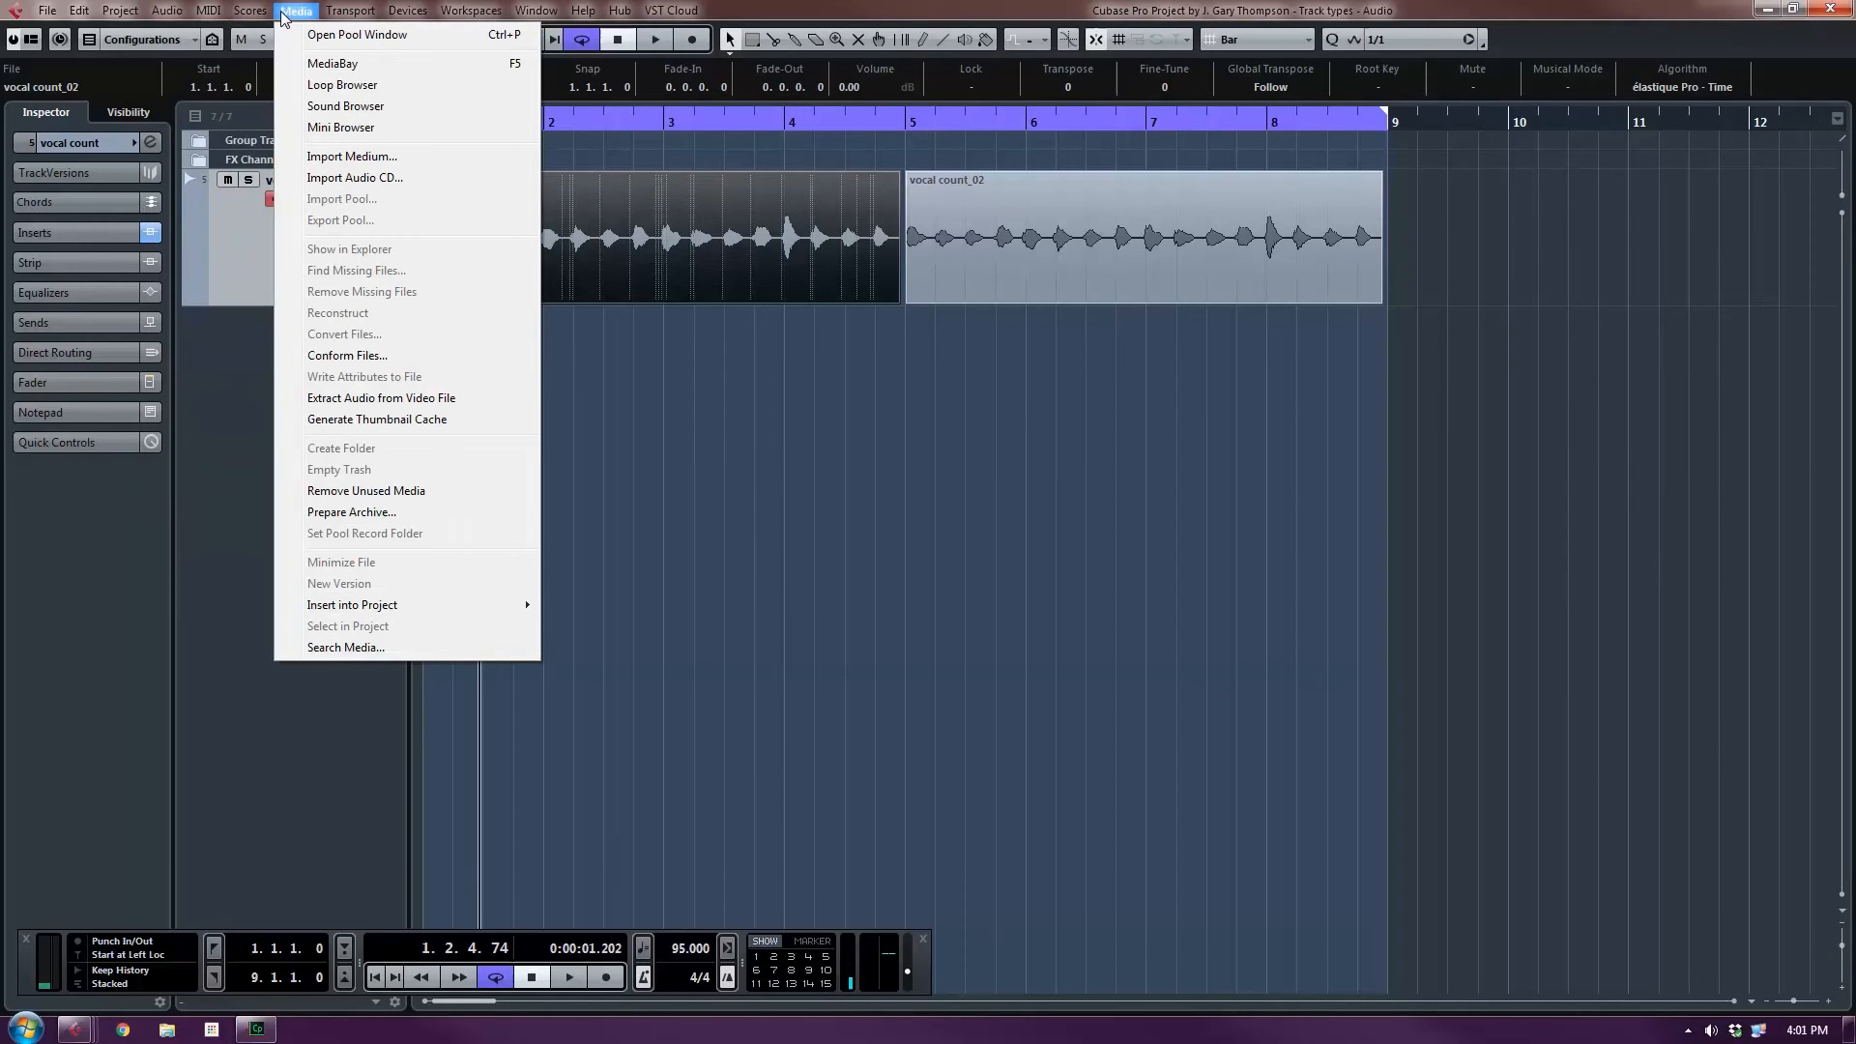
click(368, 83)
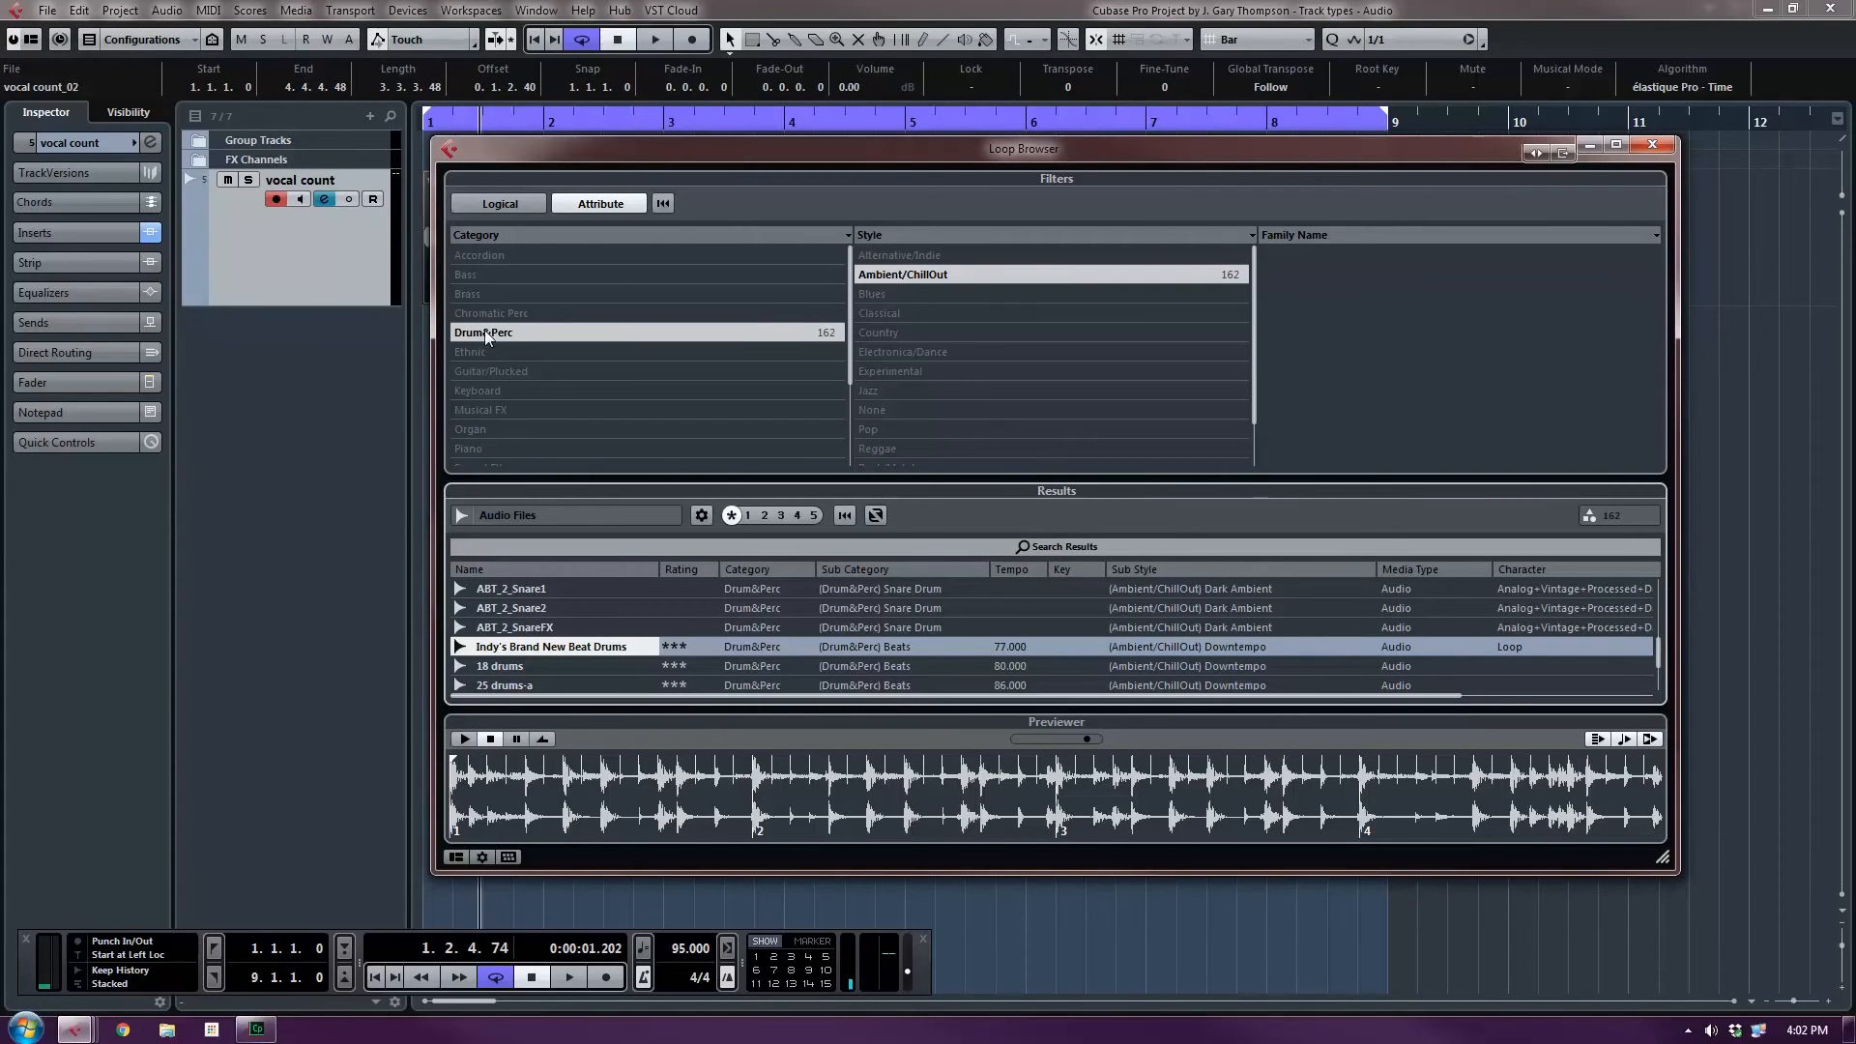
click(574, 686)
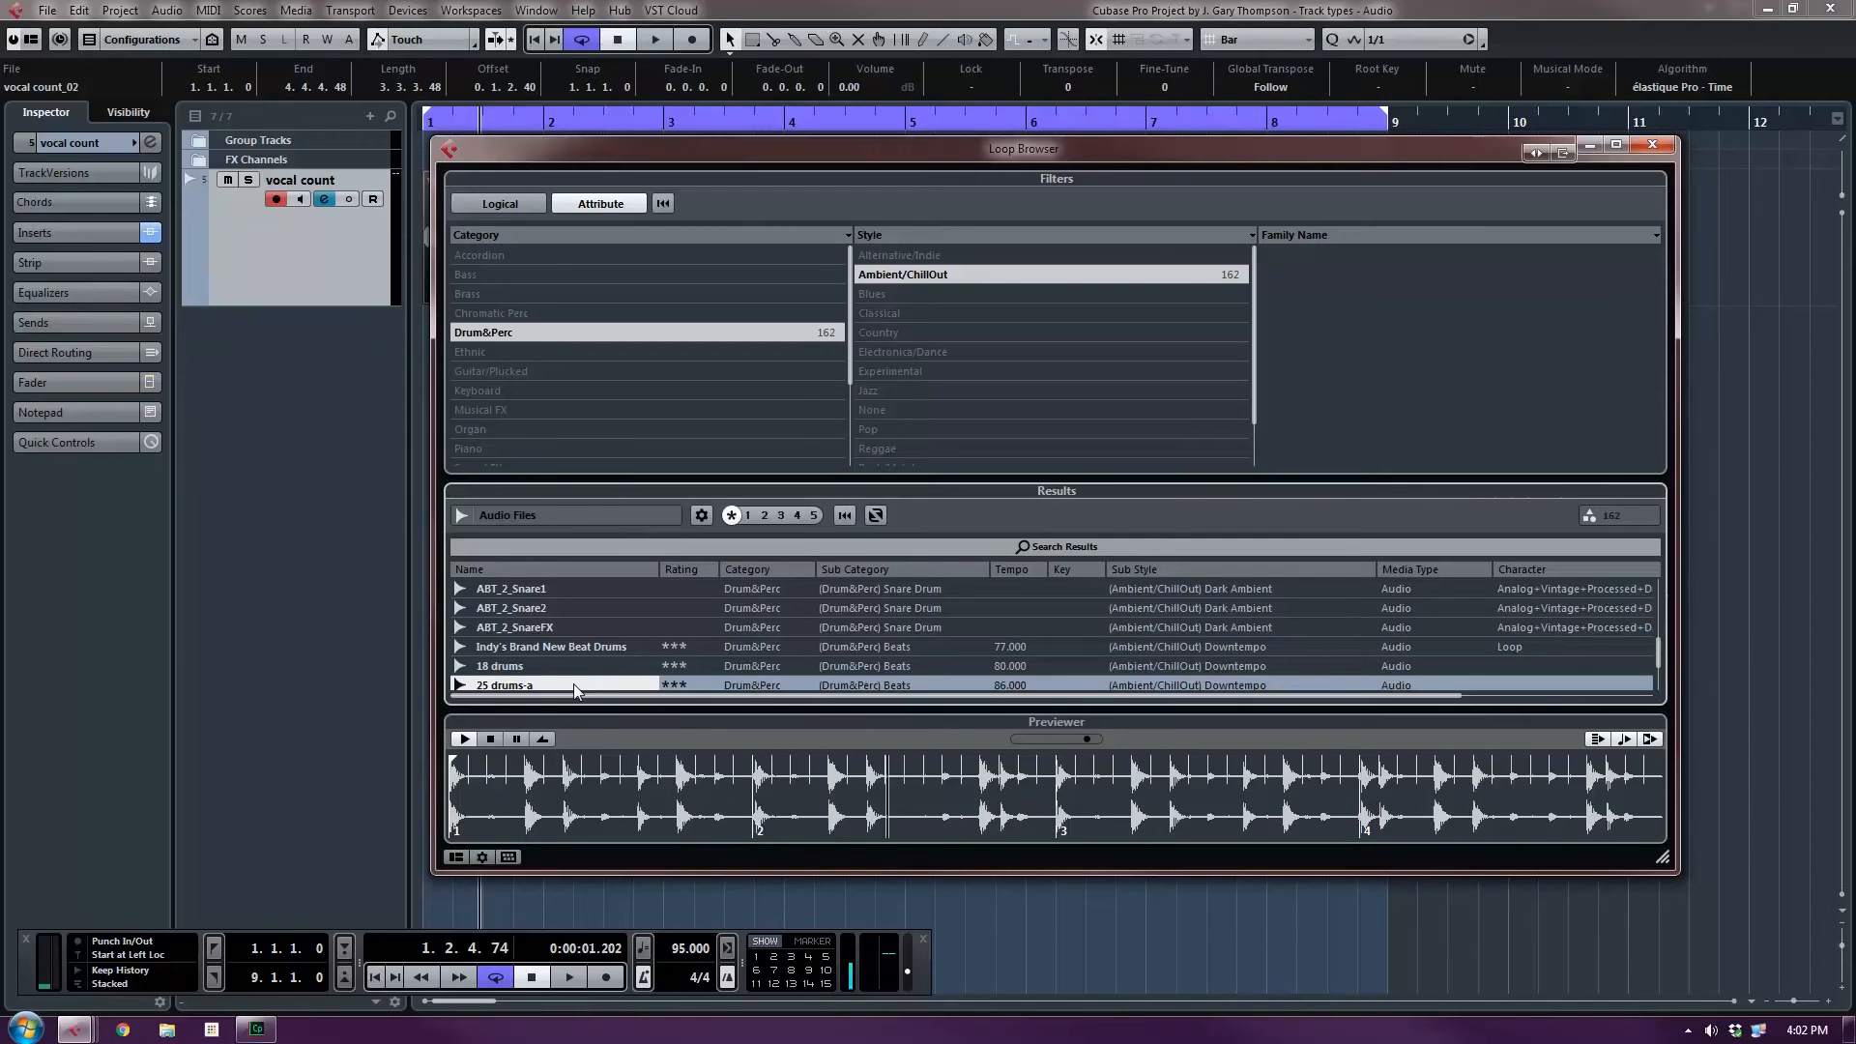
Raise the preview volume and audition 09 drums01 and ABT_2_SnareFX, finishing on 09 drums01.
drag(1087, 741, 1129, 751)
scroll(597, 682, down, 1)
click(595, 683)
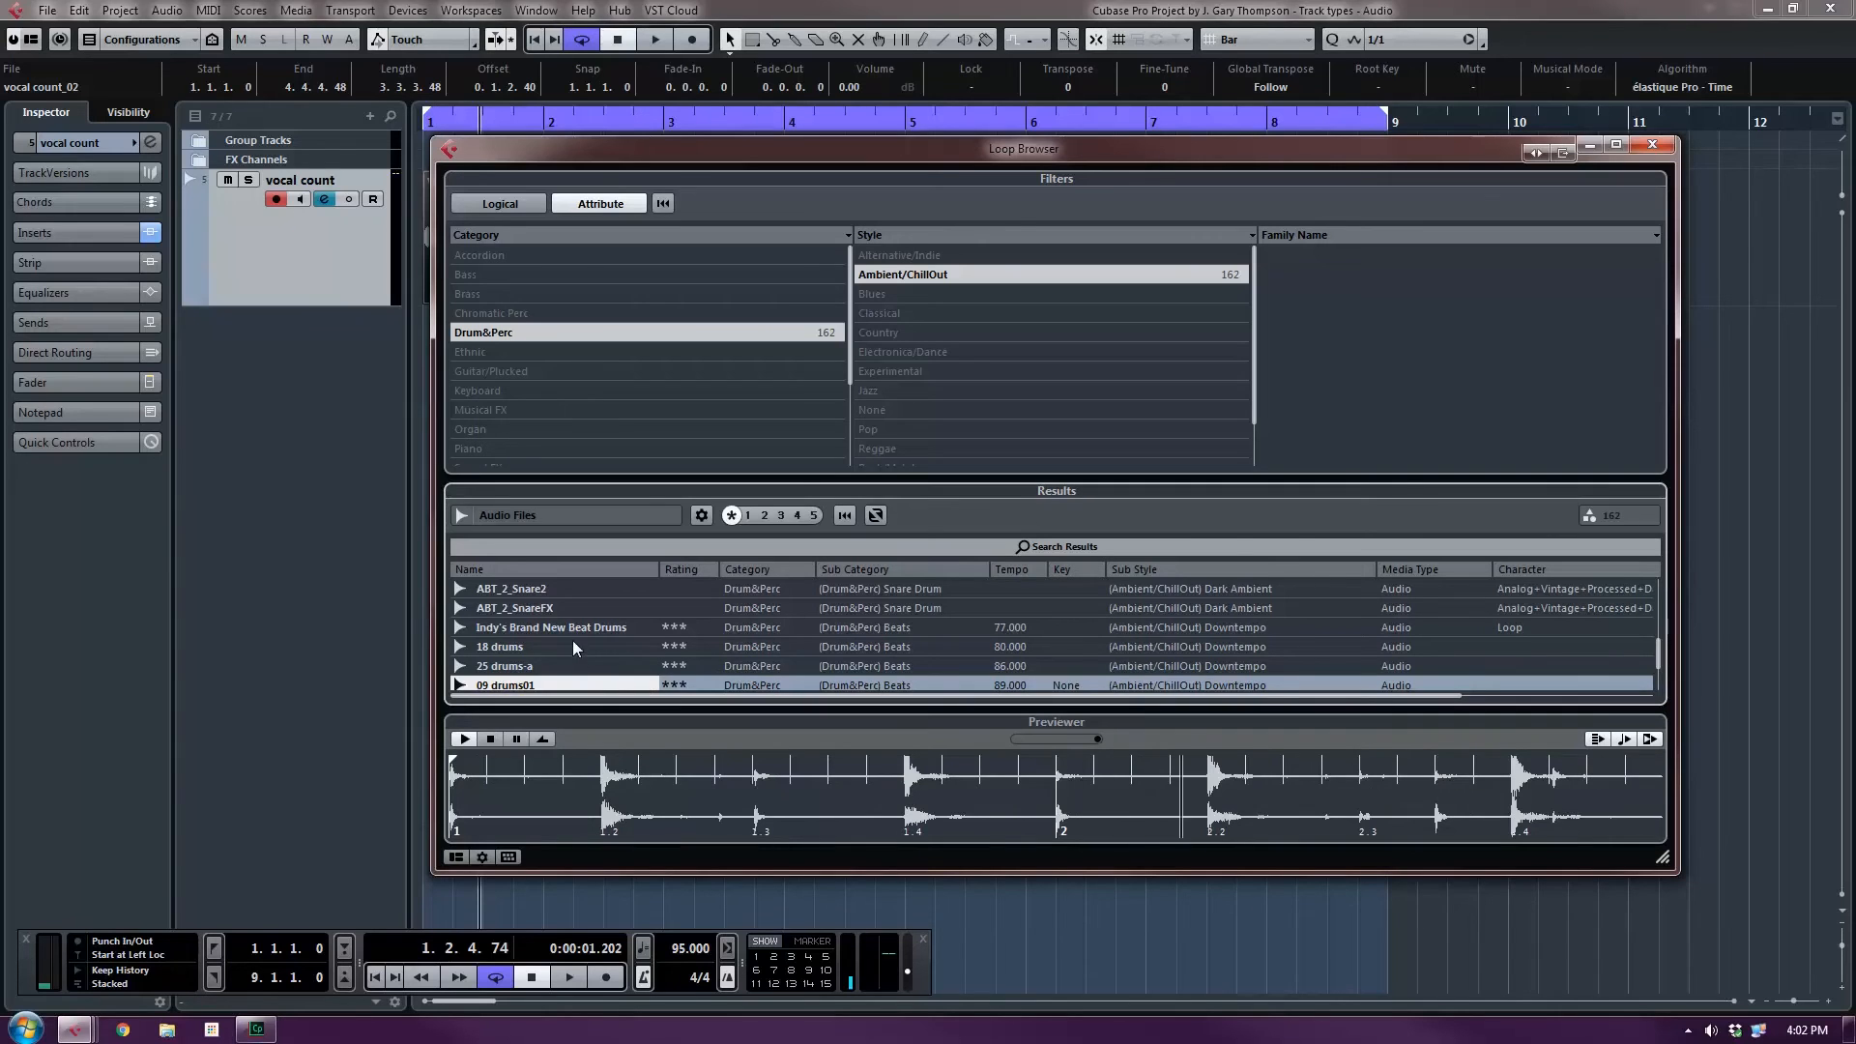
click(563, 607)
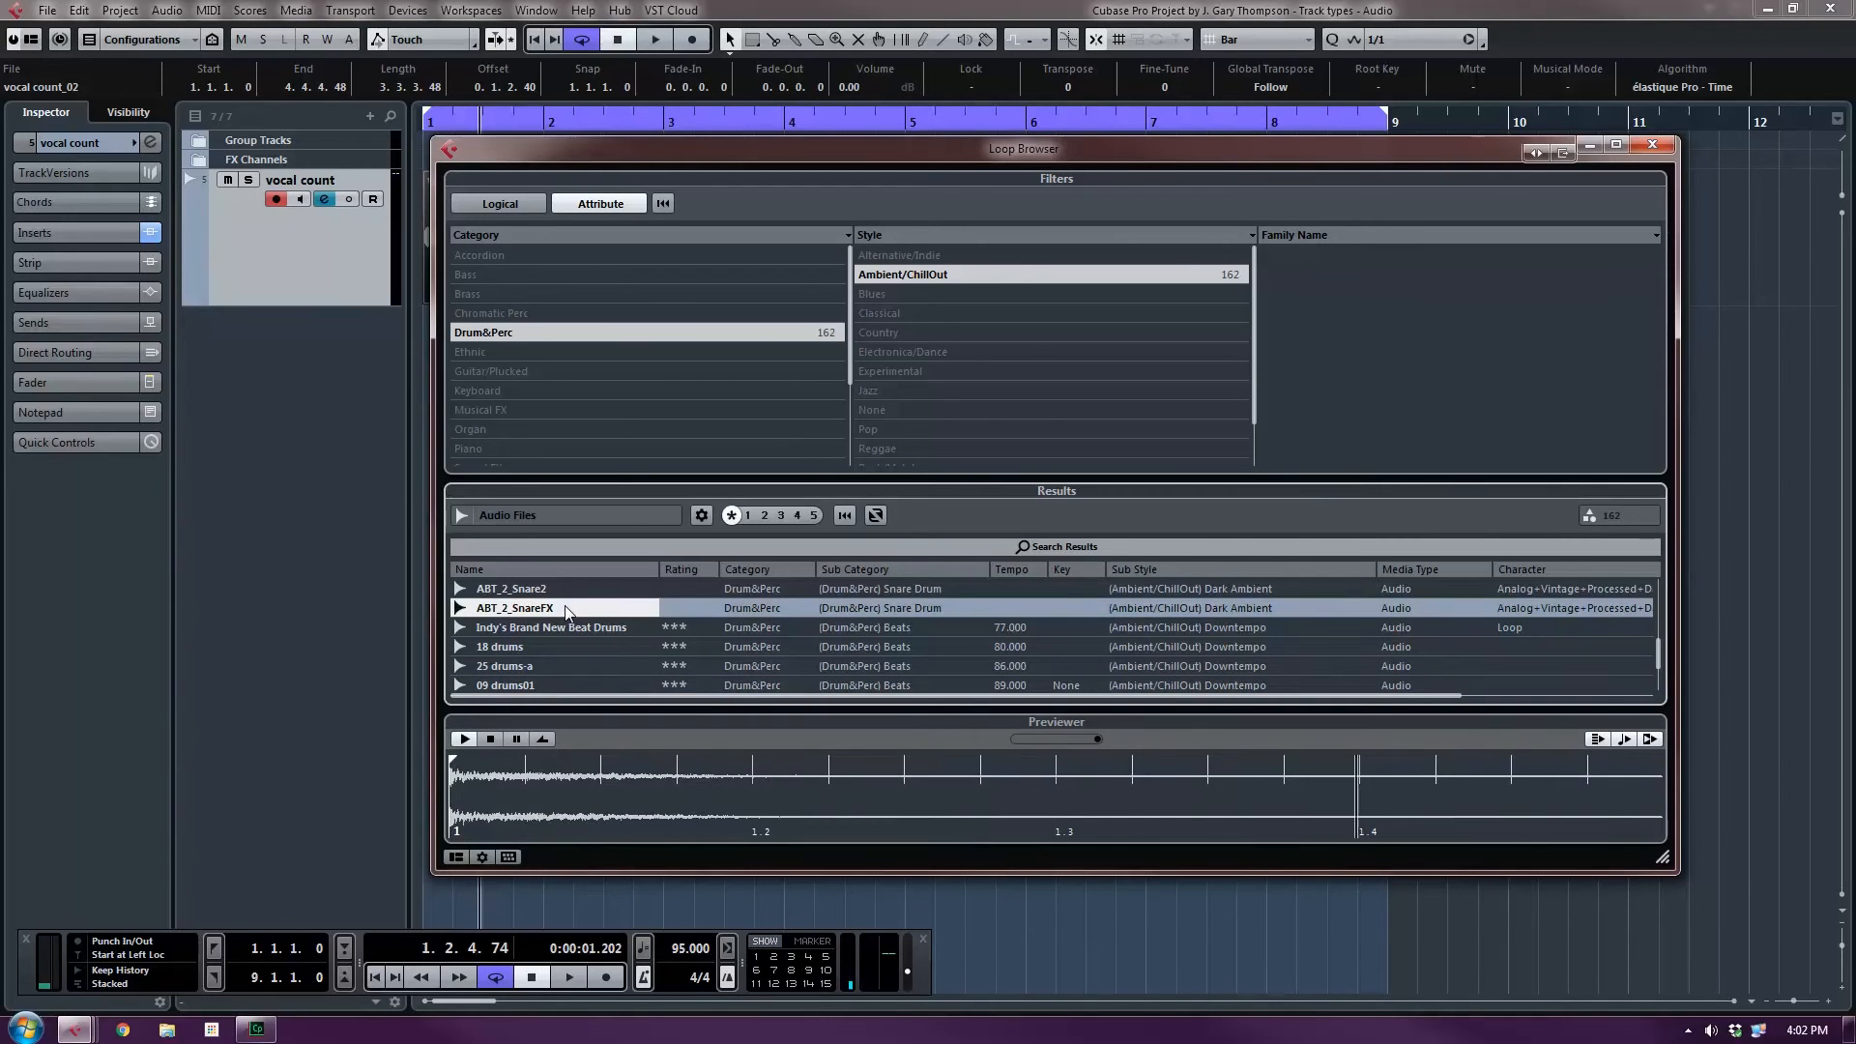
scroll(568, 617, down, 2)
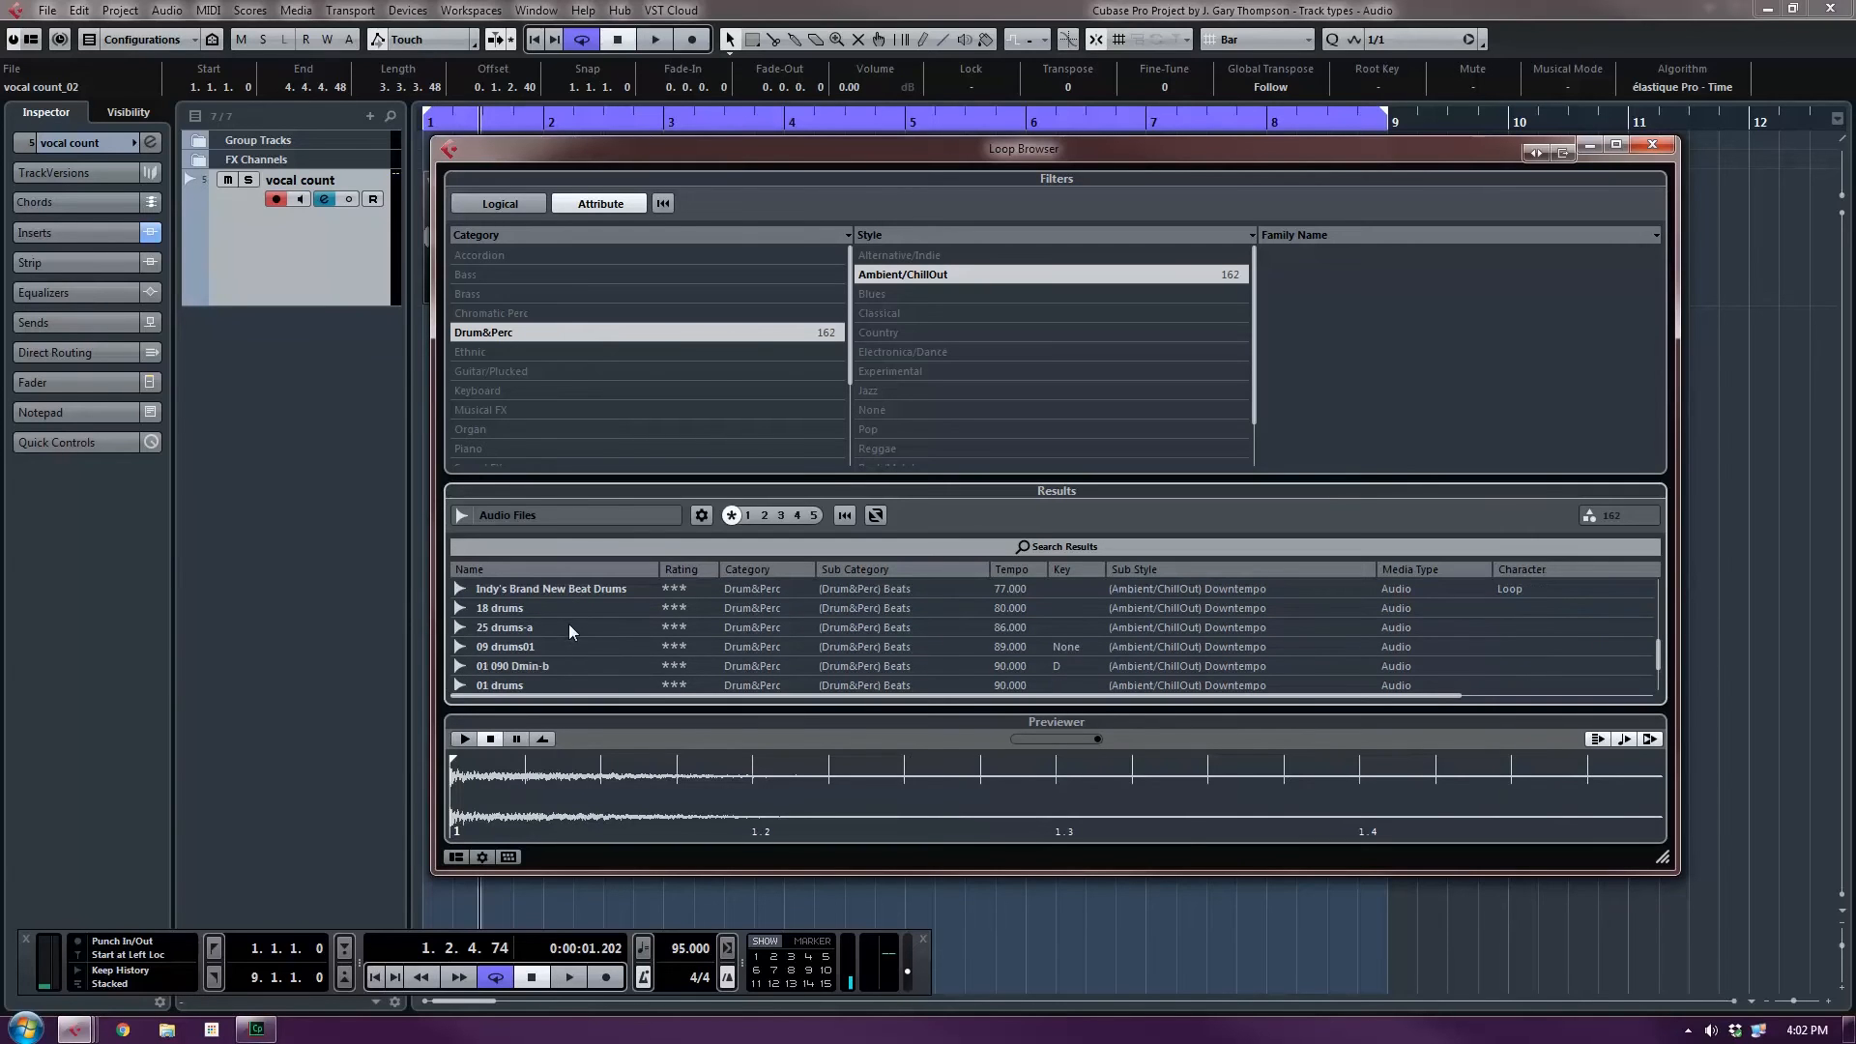
click(540, 649)
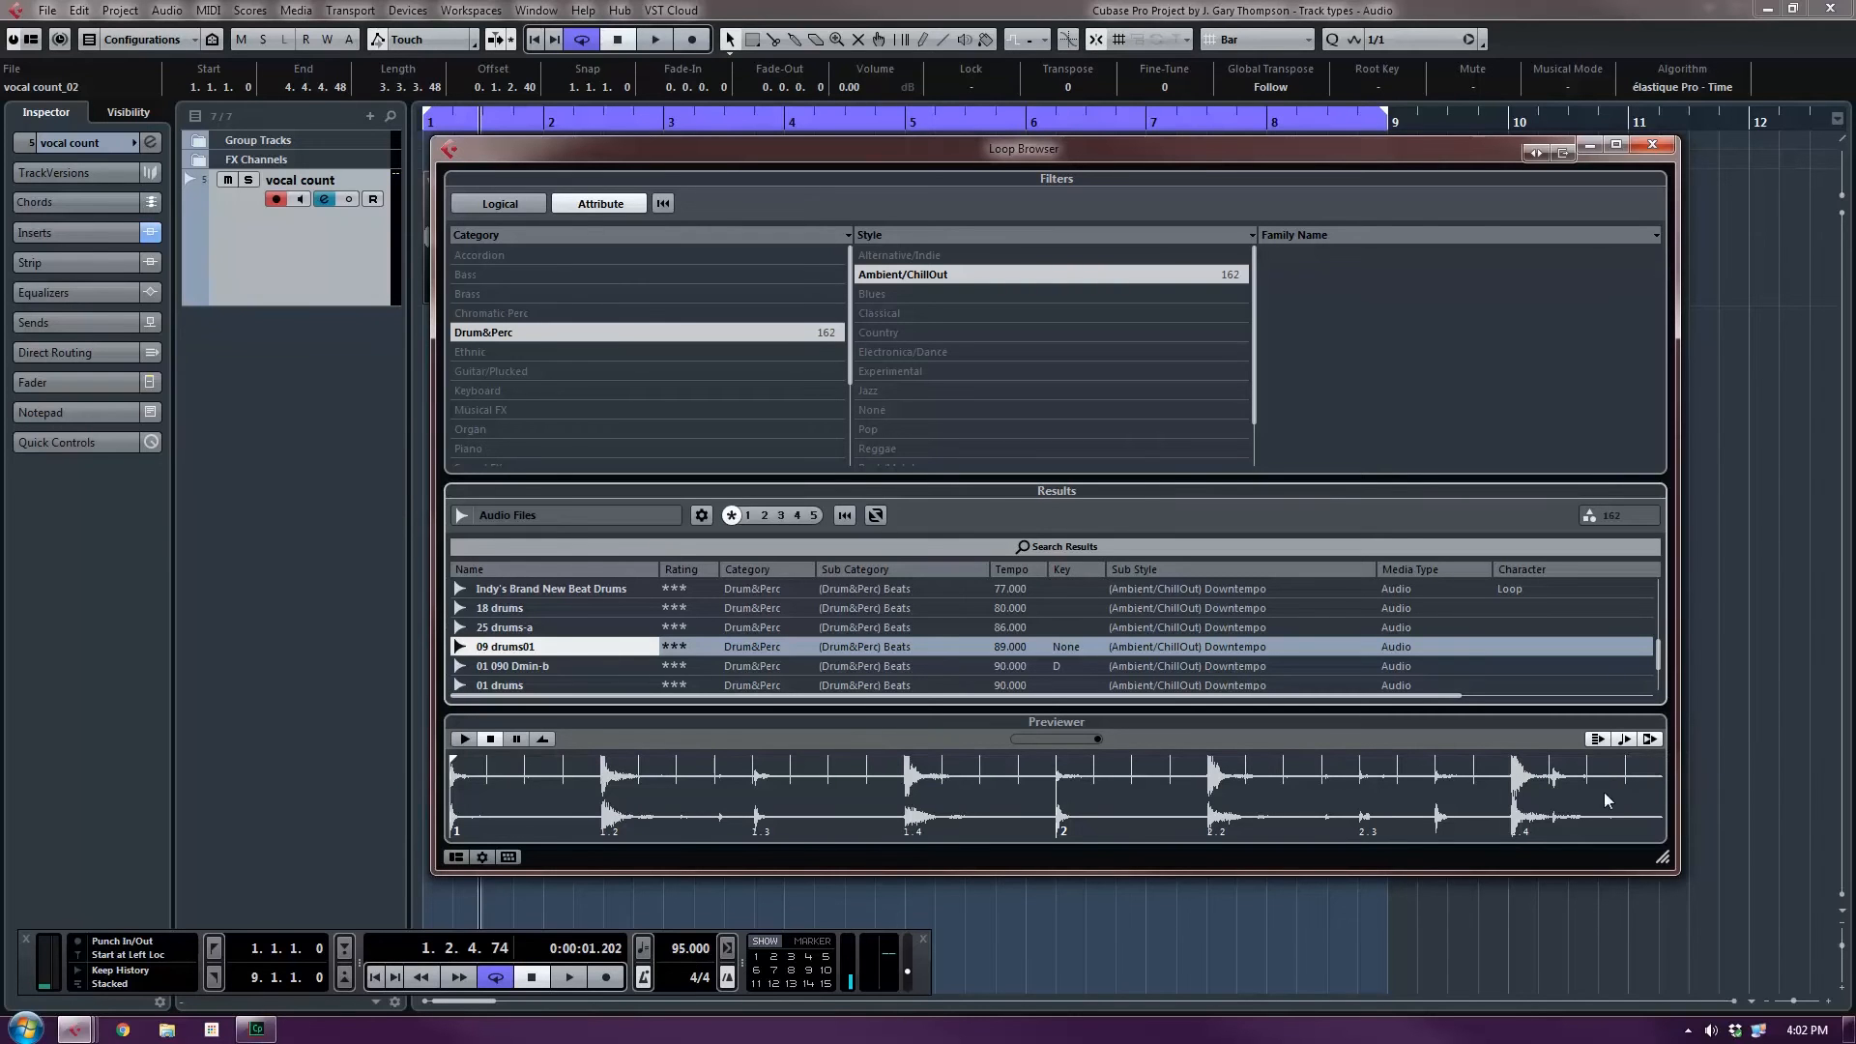
Turn off beat alignment to the project and audition 18 drums, FC02_PD09_Ride_SR and Chilled Ibiza Drums at their original tempos.
click(1626, 741)
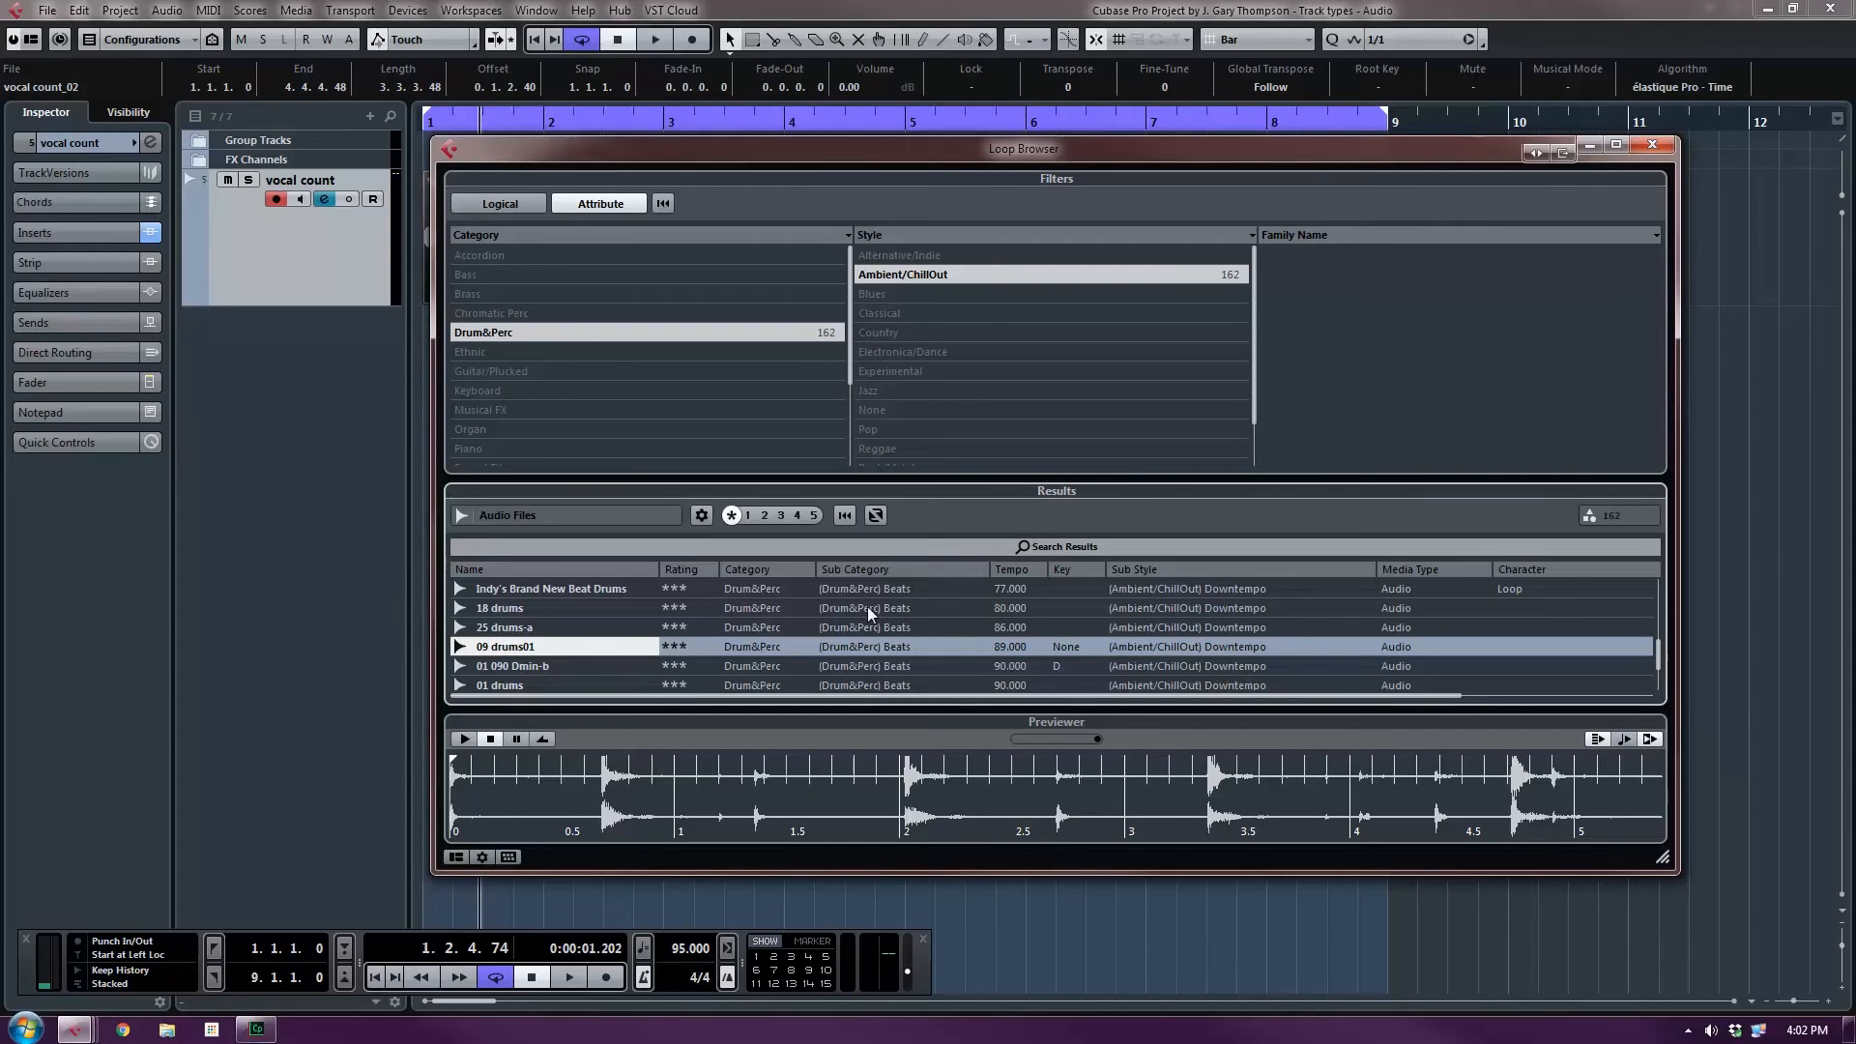
click(566, 608)
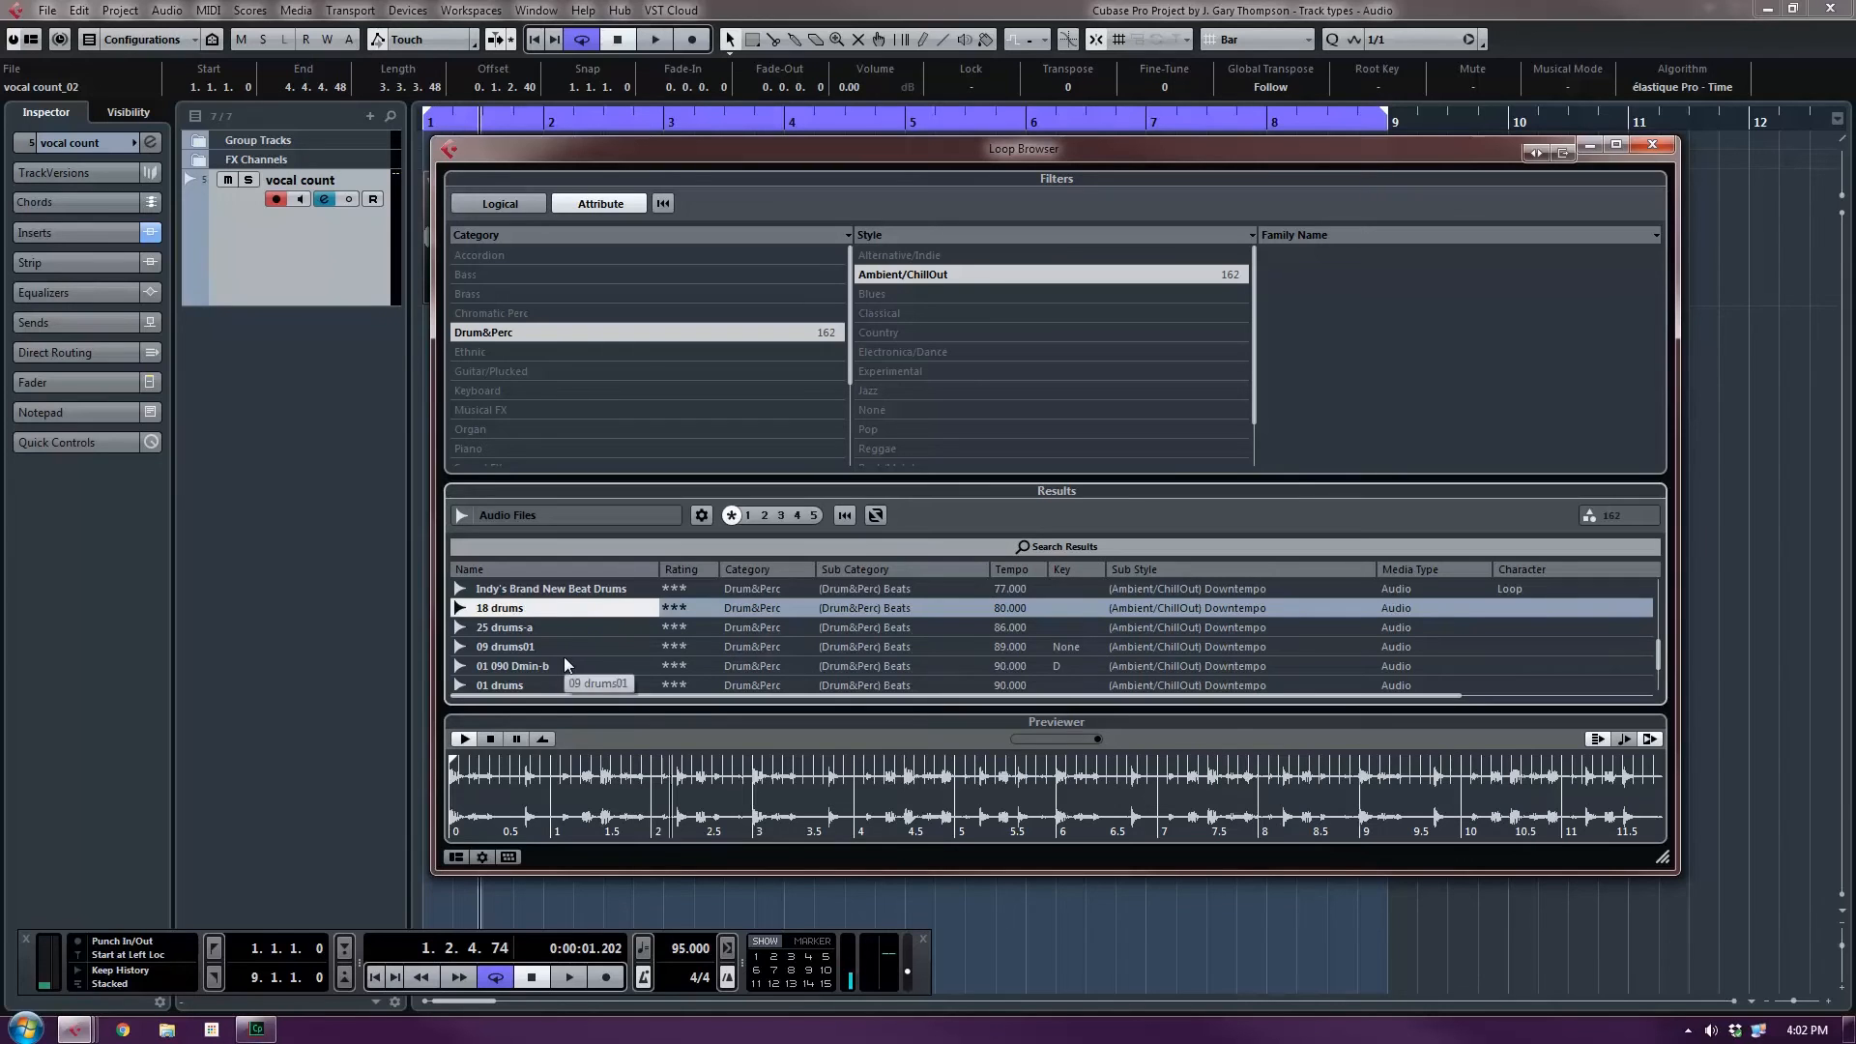
scroll(564, 658, down, 3)
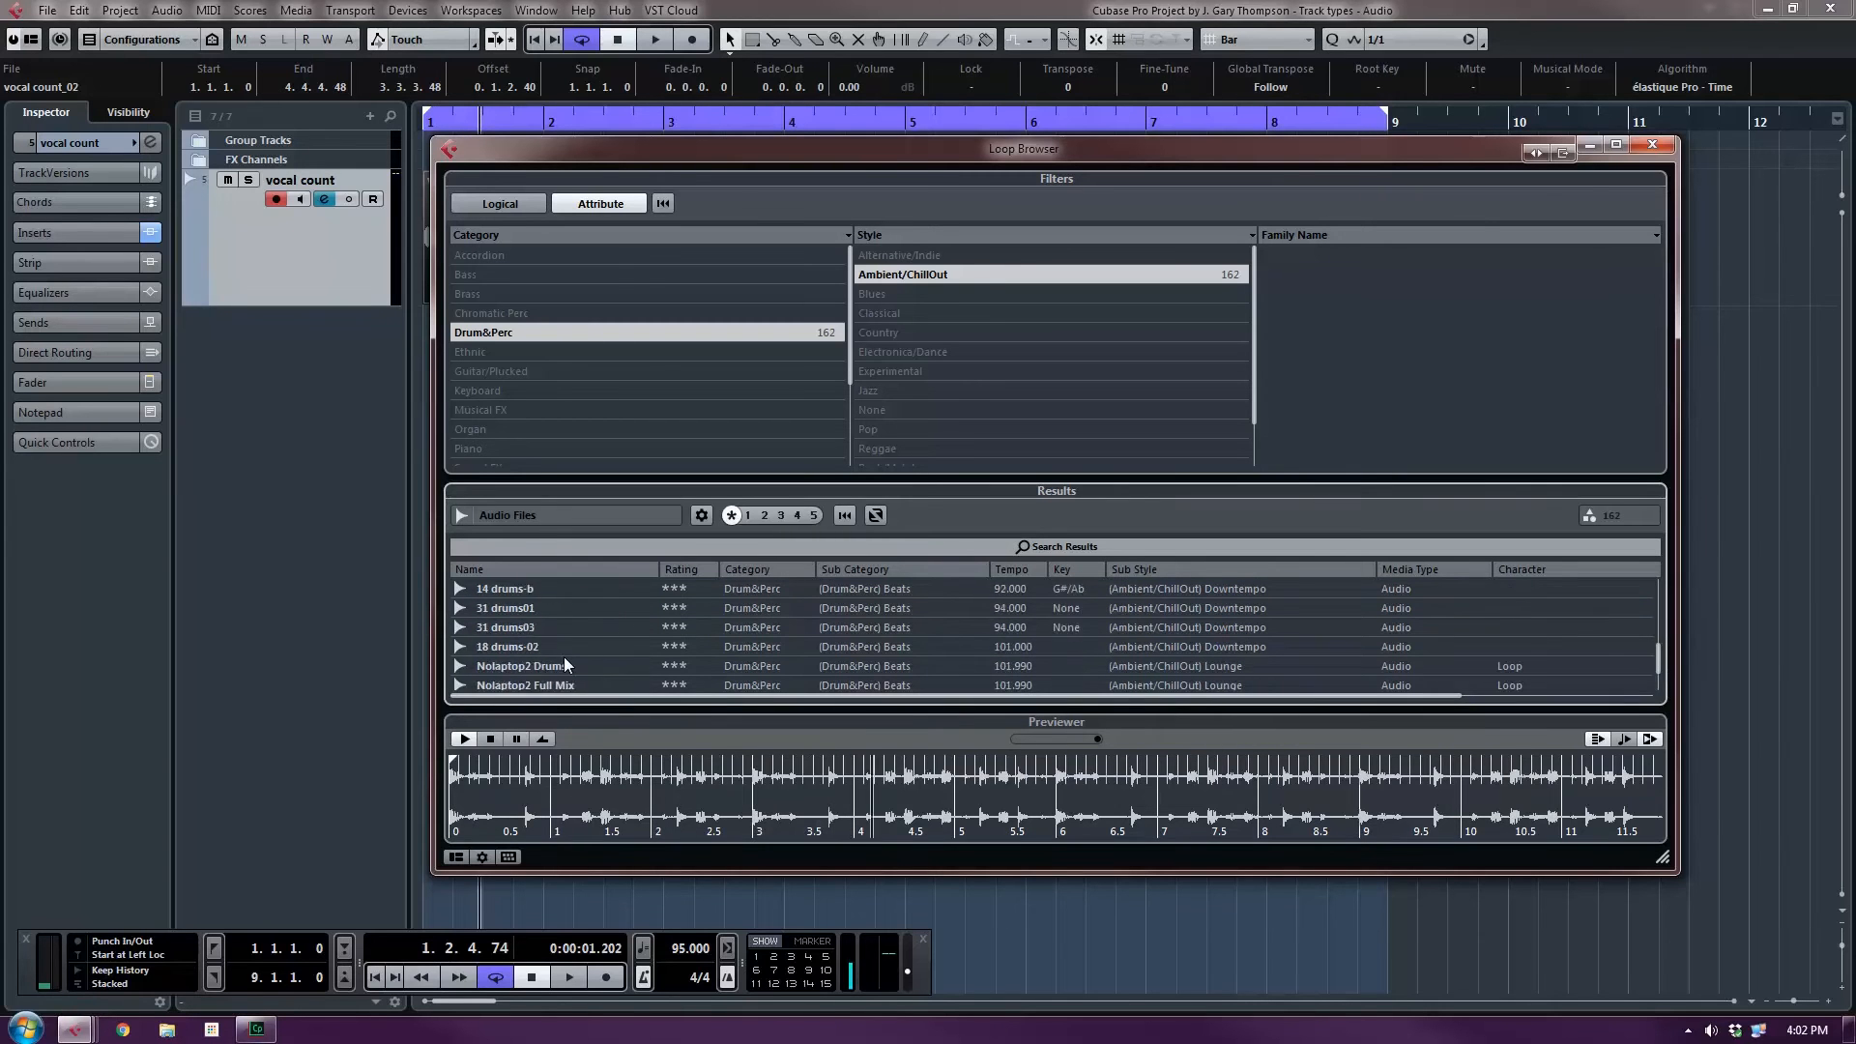
scroll(565, 657, down, 5)
scroll(565, 658, down, 4)
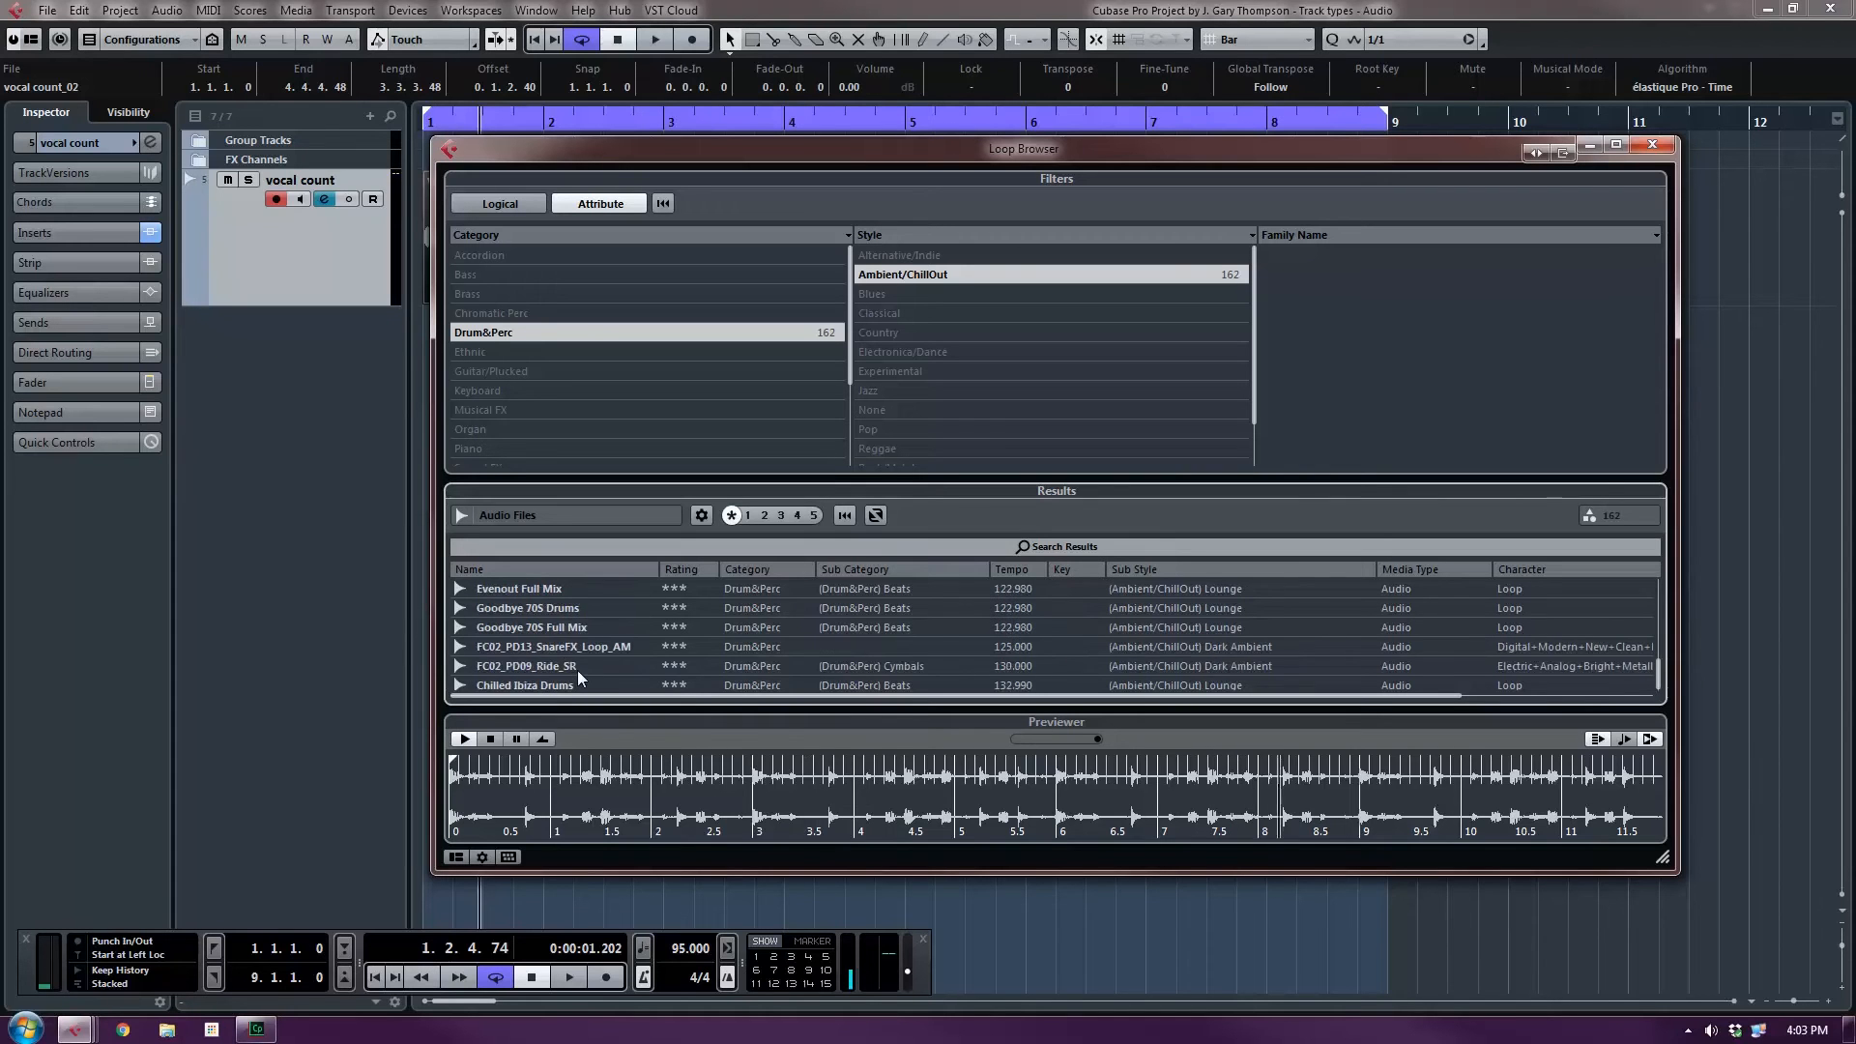
click(580, 665)
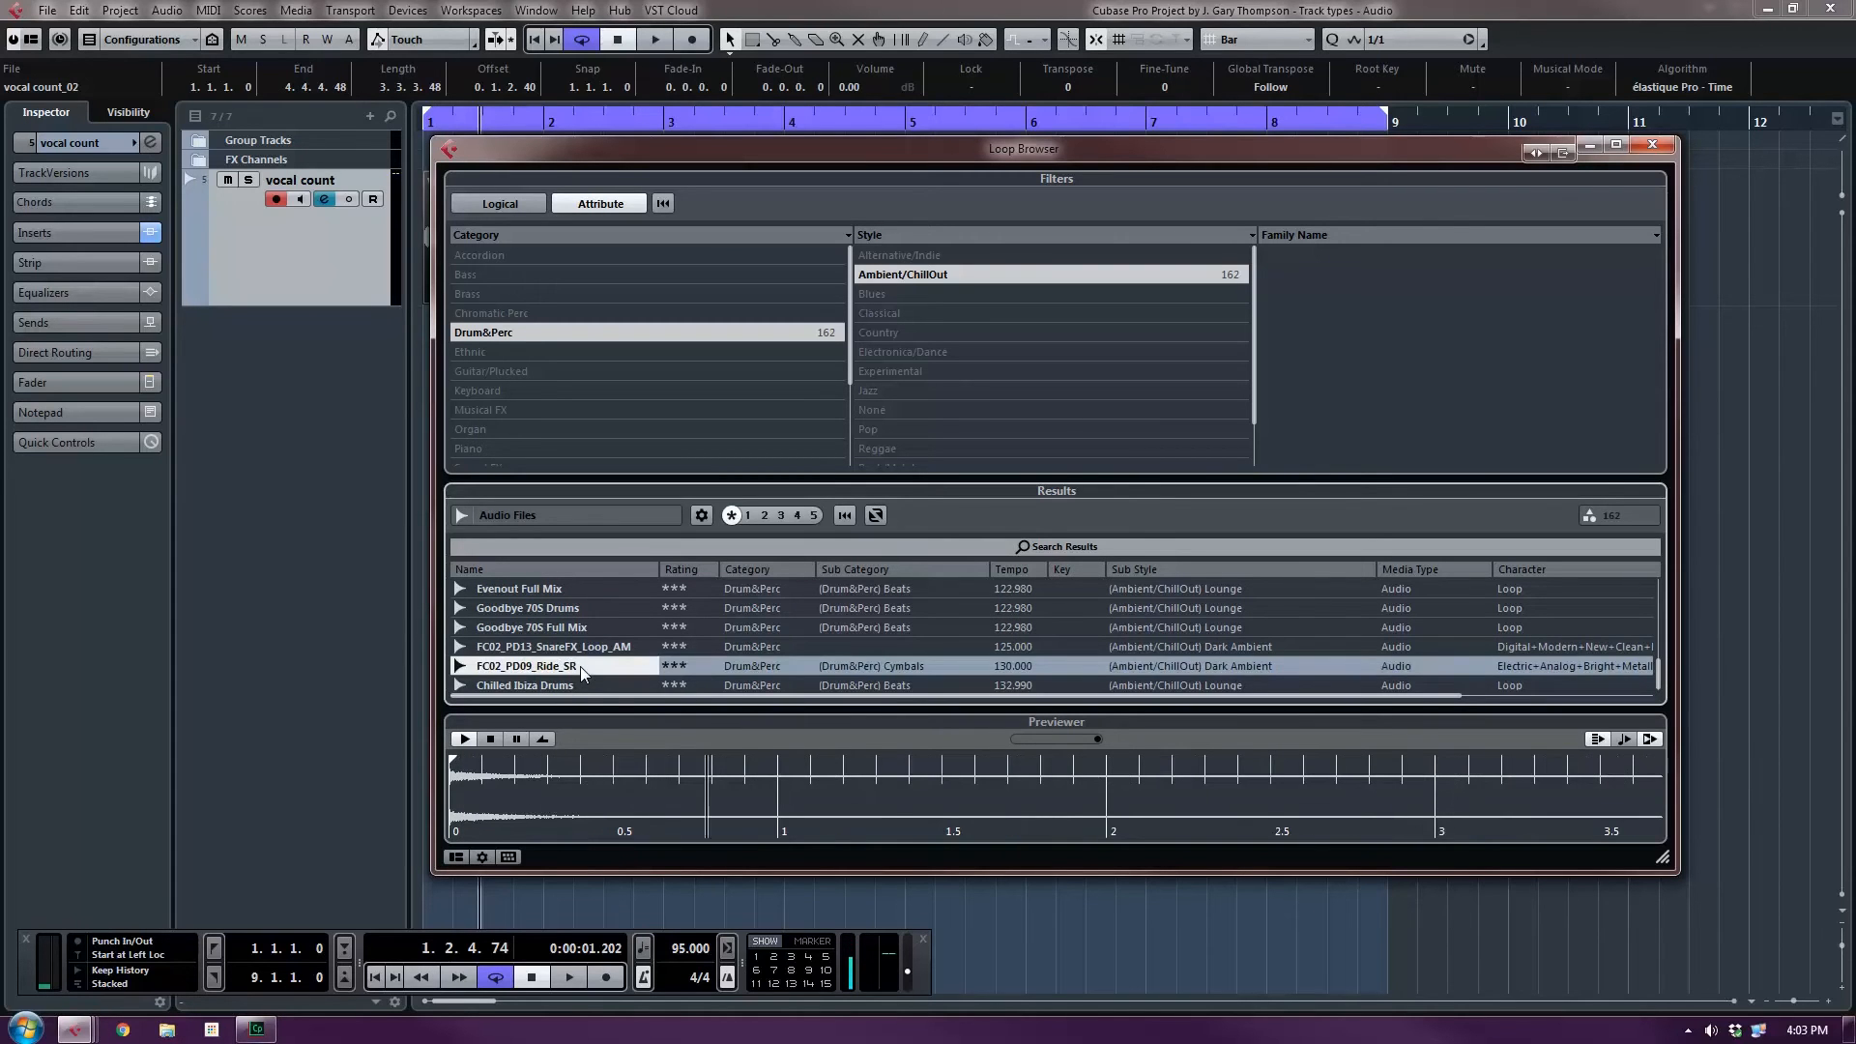
click(583, 686)
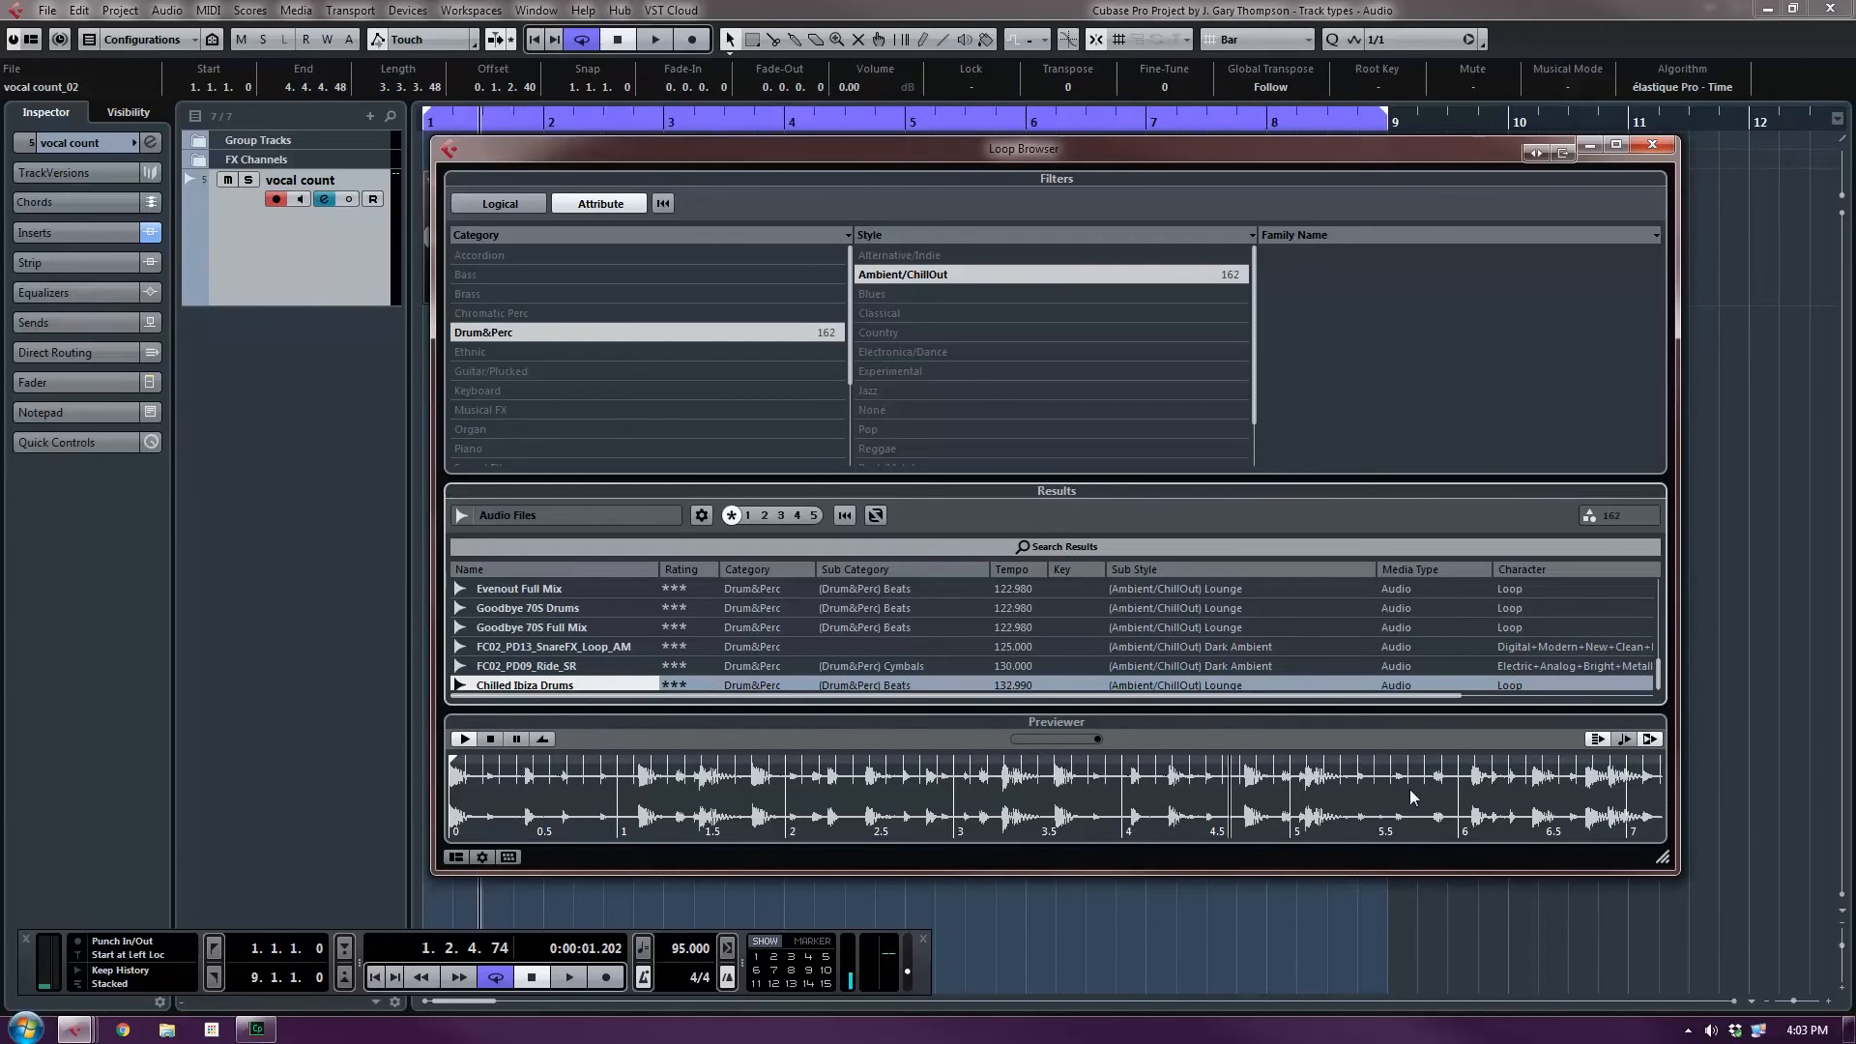
Turn on beat alignment to the project for the previewer and audition Indy's Brand New Beat Drums.
click(1625, 739)
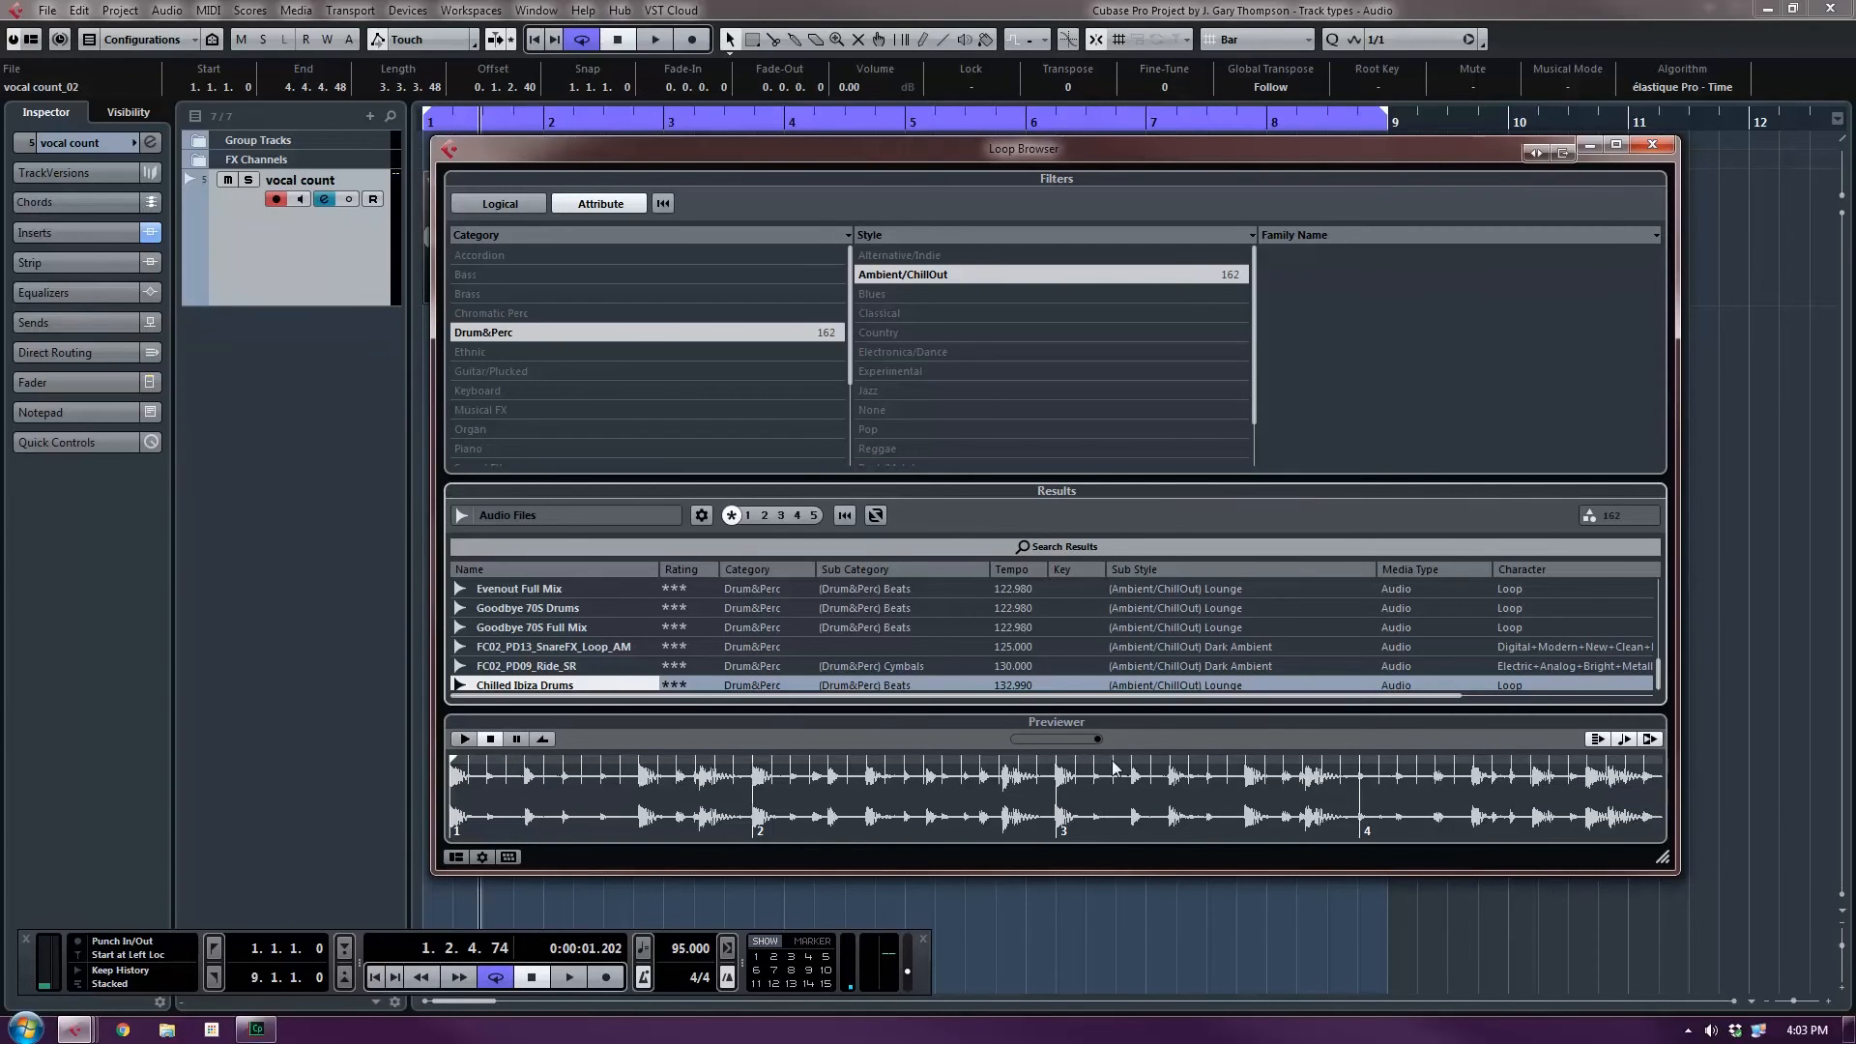
scroll(646, 642, up, 6)
scroll(646, 636, up, 8)
scroll(646, 639, up, 3)
scroll(646, 637, down, 2)
click(620, 646)
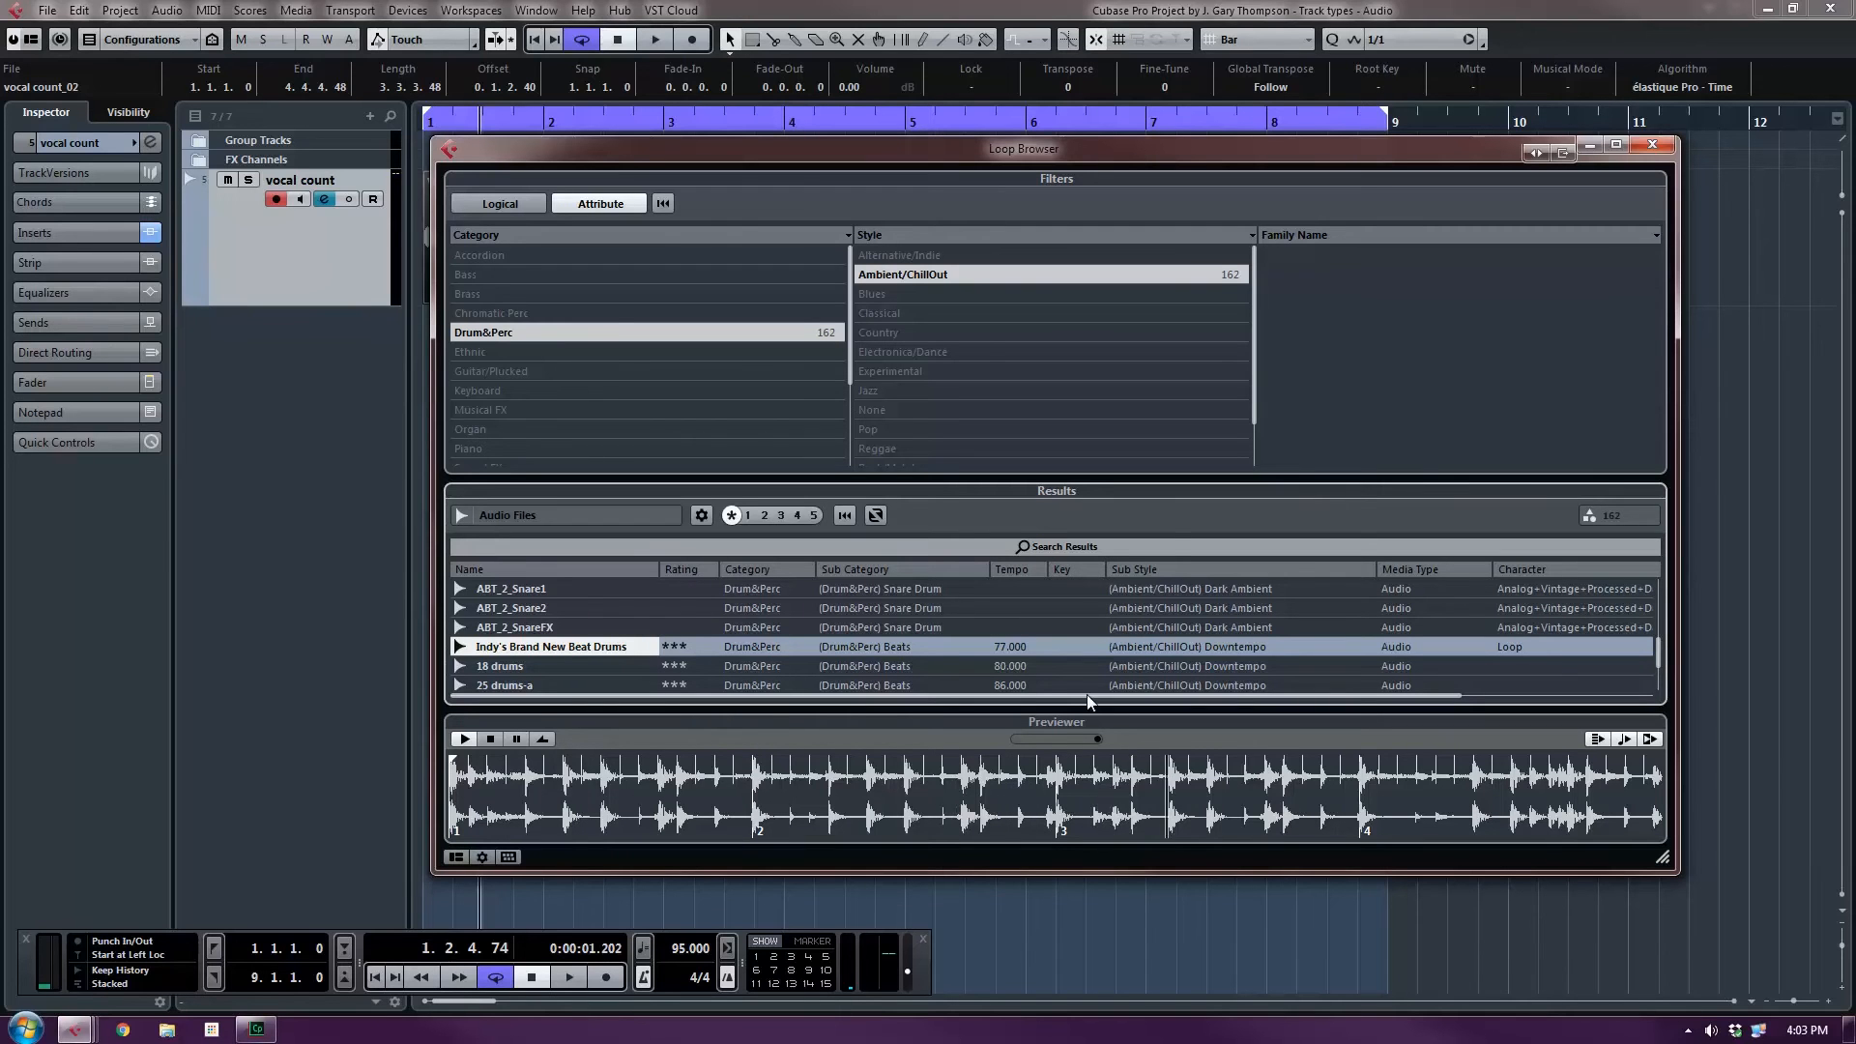
Compare Indy's Brand New Beat Drums with beat alignment off and on, stop the preview, and move the Loop Browser clear of the tracks.
click(1627, 740)
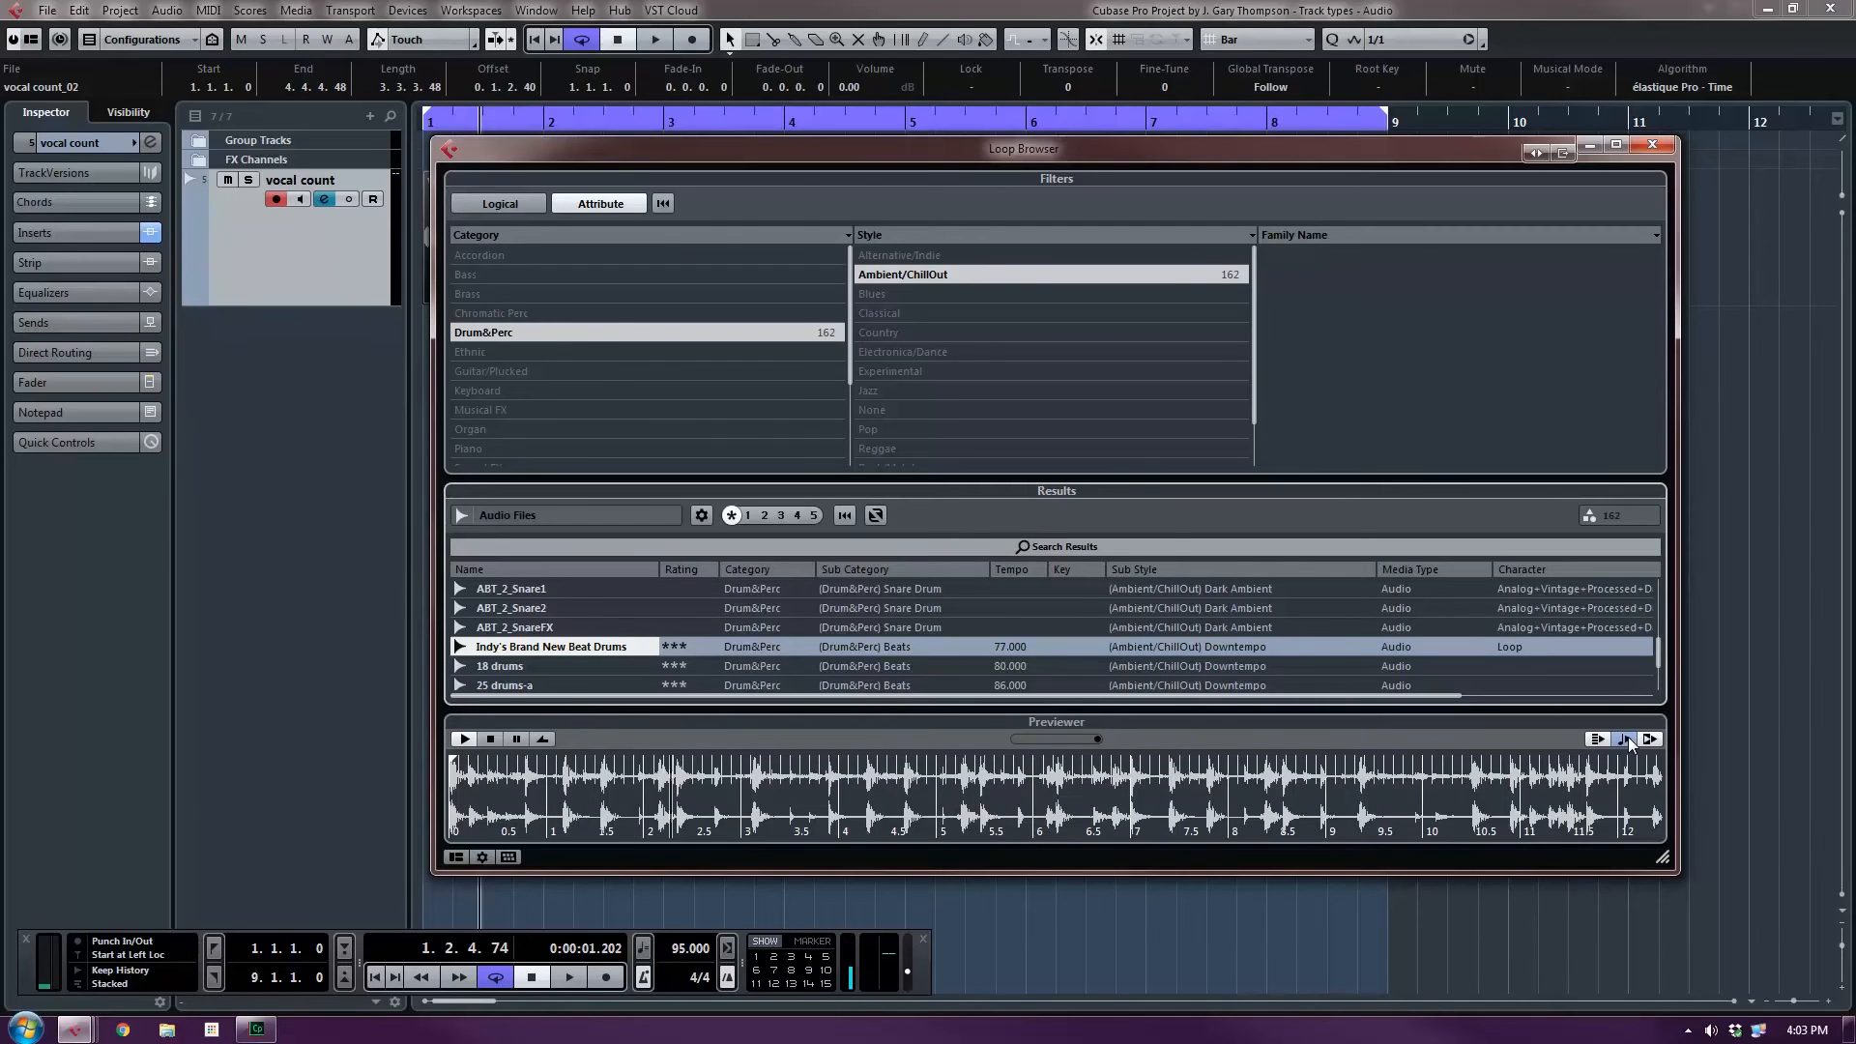
click(1628, 739)
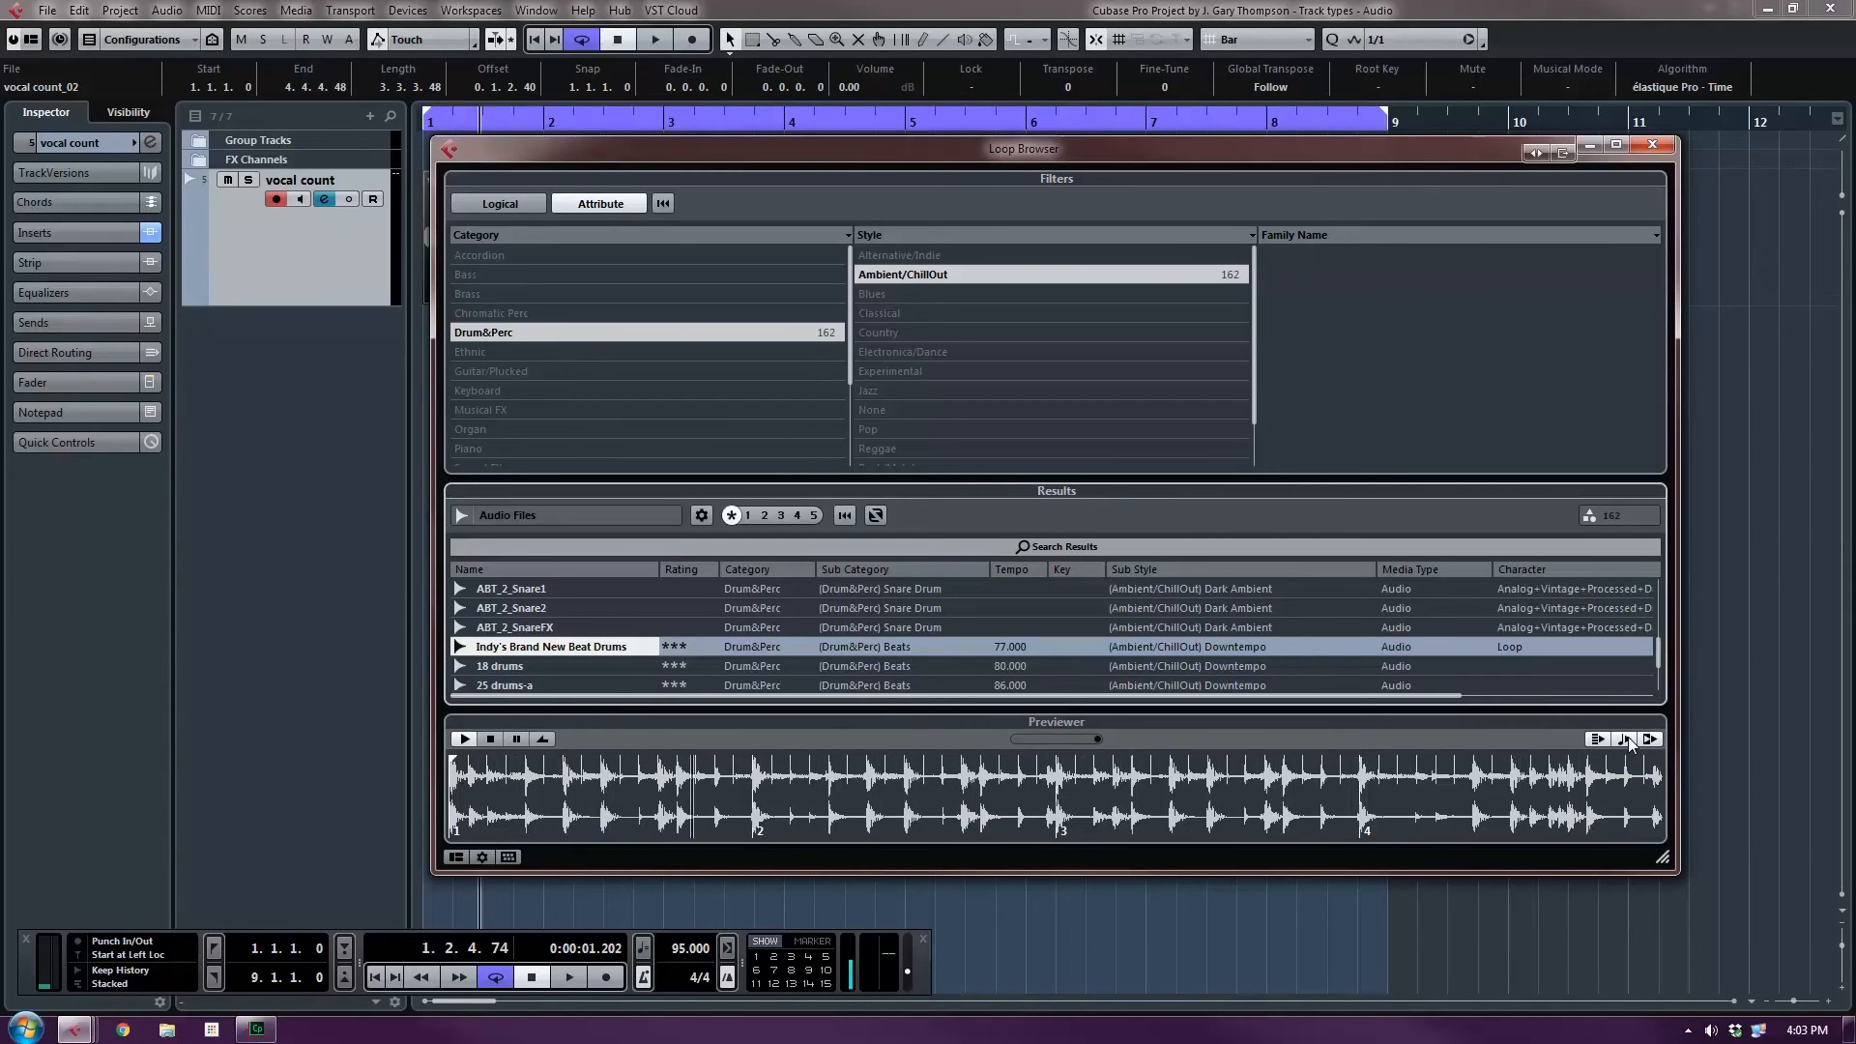
click(490, 740)
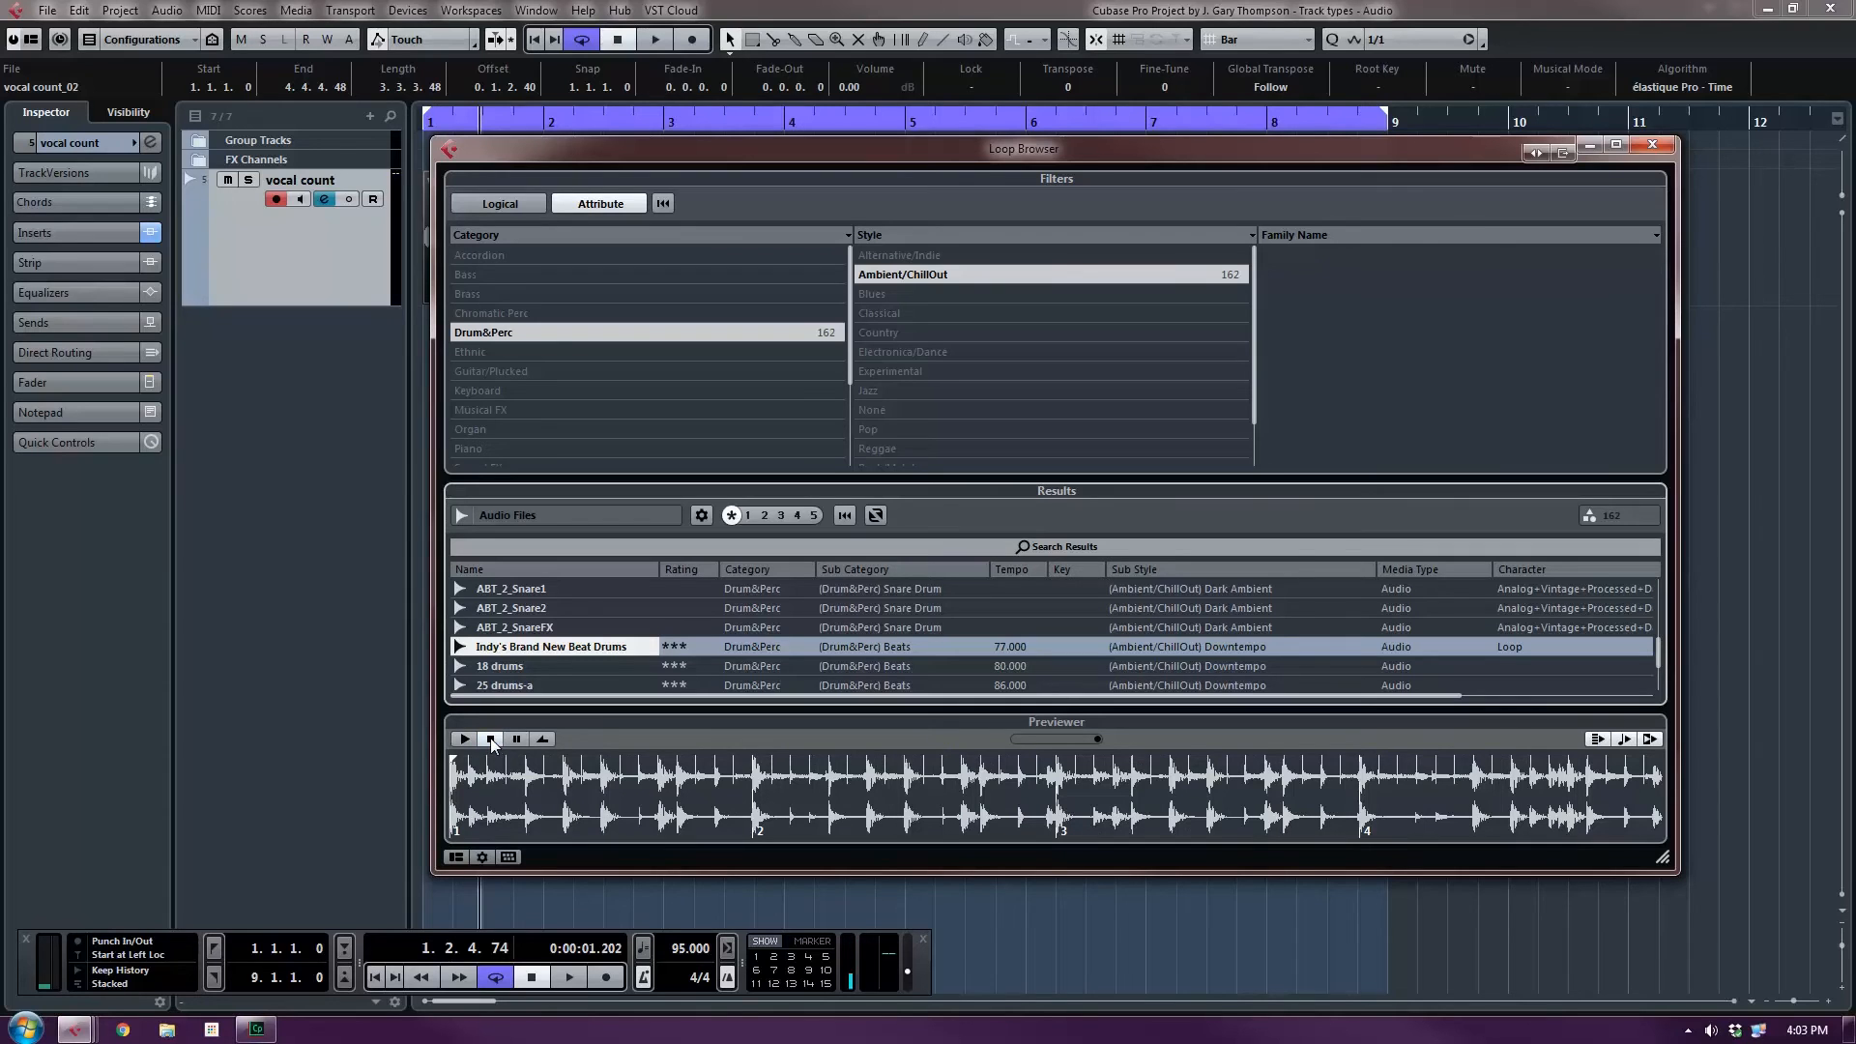
click(466, 740)
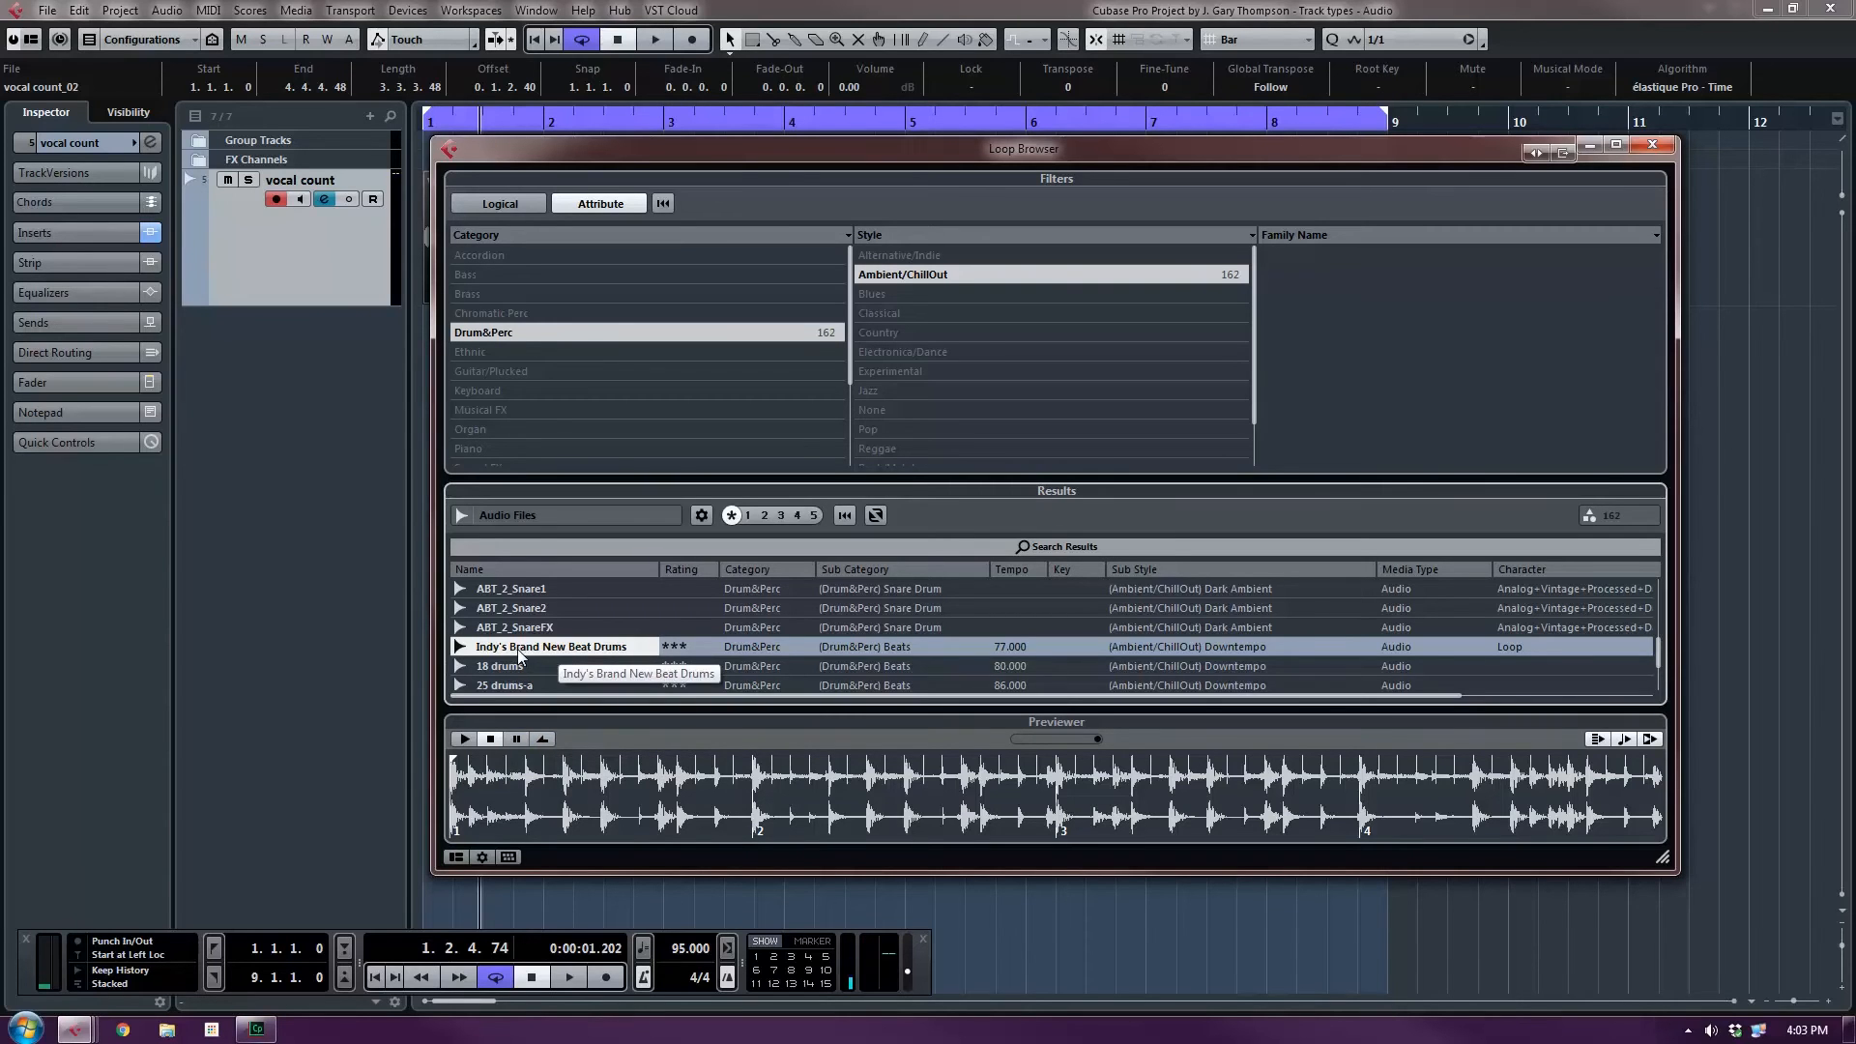
drag(614, 148, 976, 173)
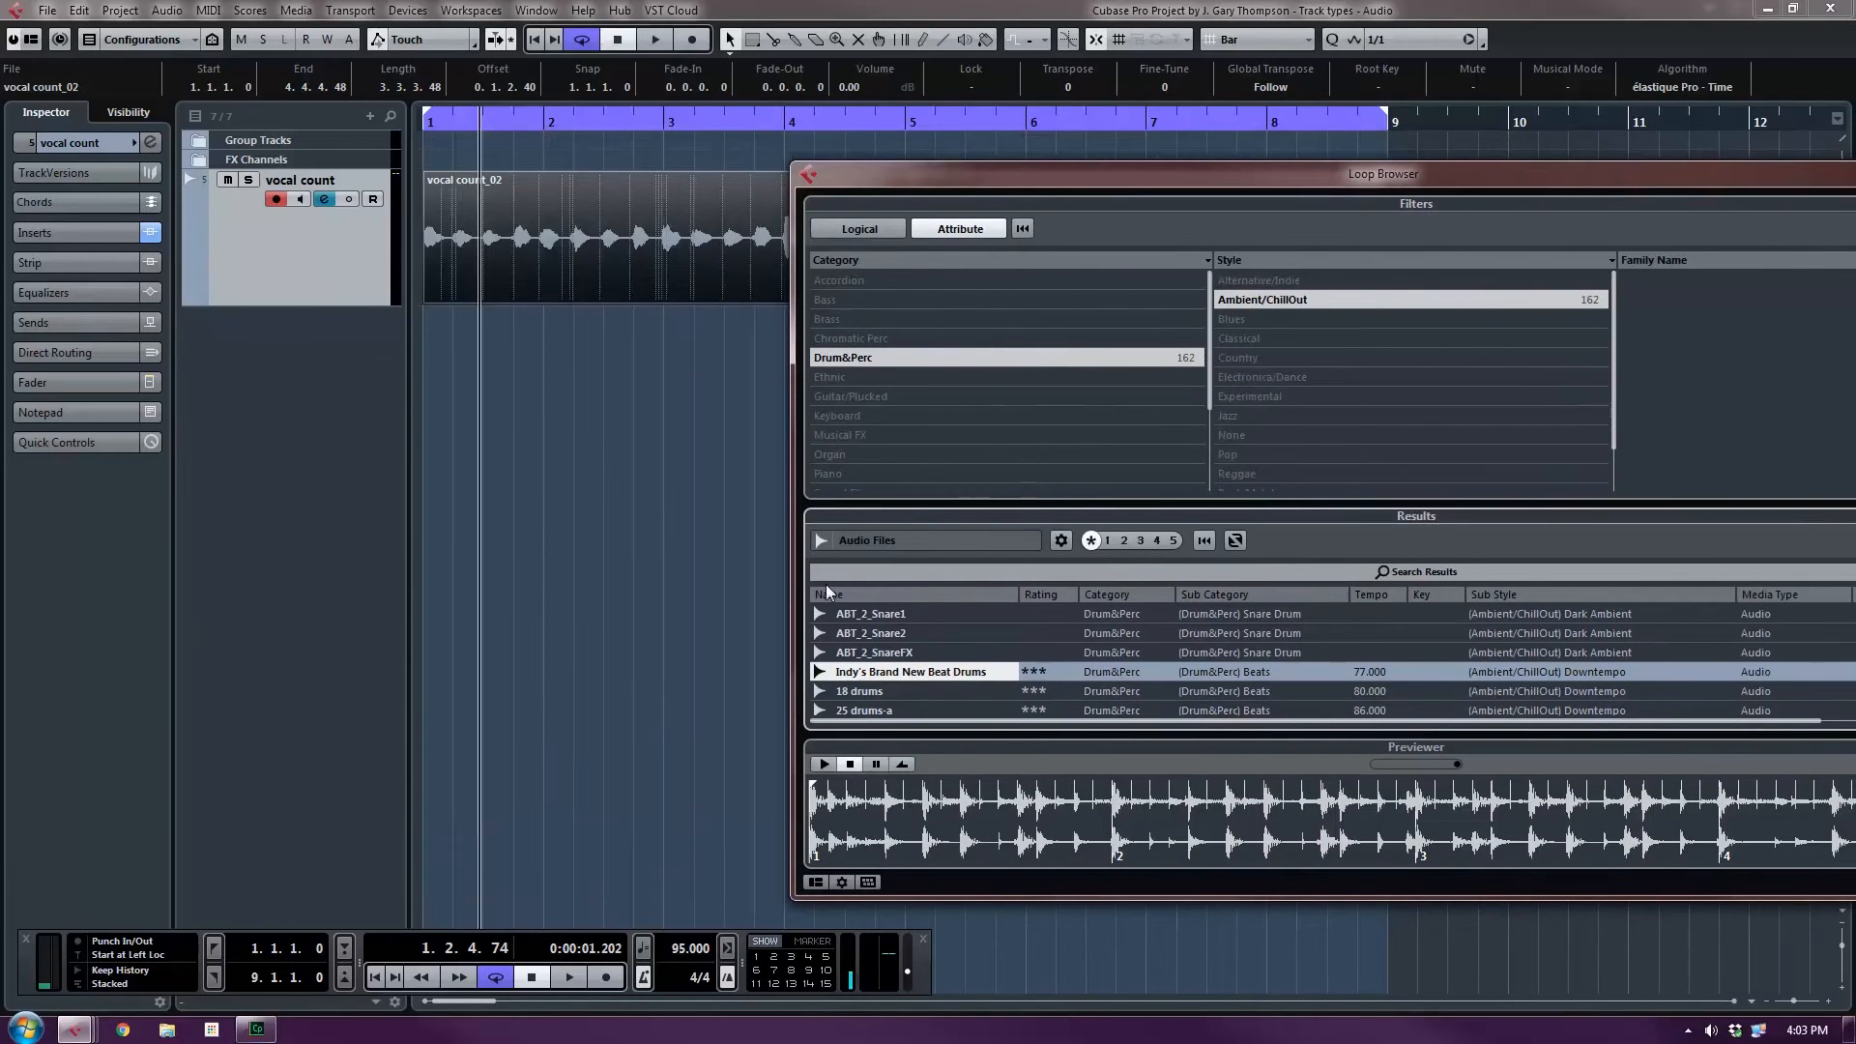
Try inserting Indy's Brand New Beat Drums into the project at the left locator, and undo the insertion.
right_click(923, 679)
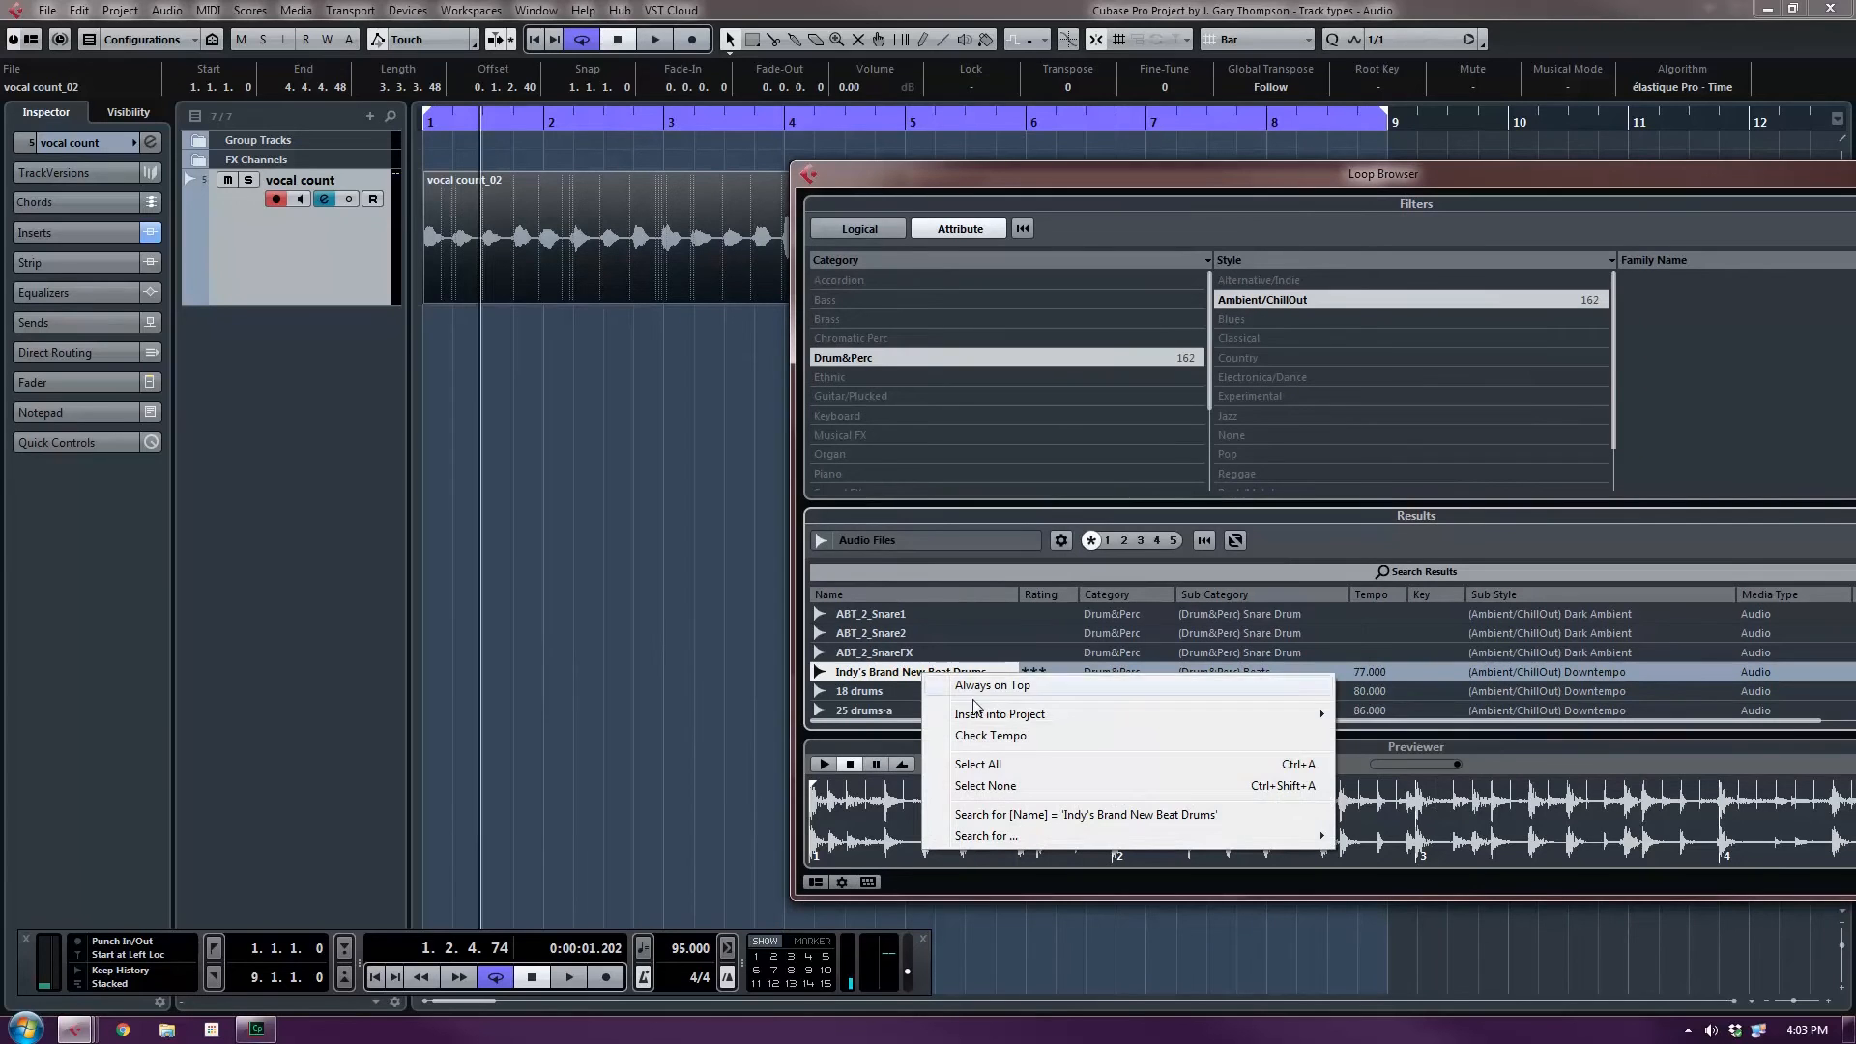
mouse_move(1010, 717)
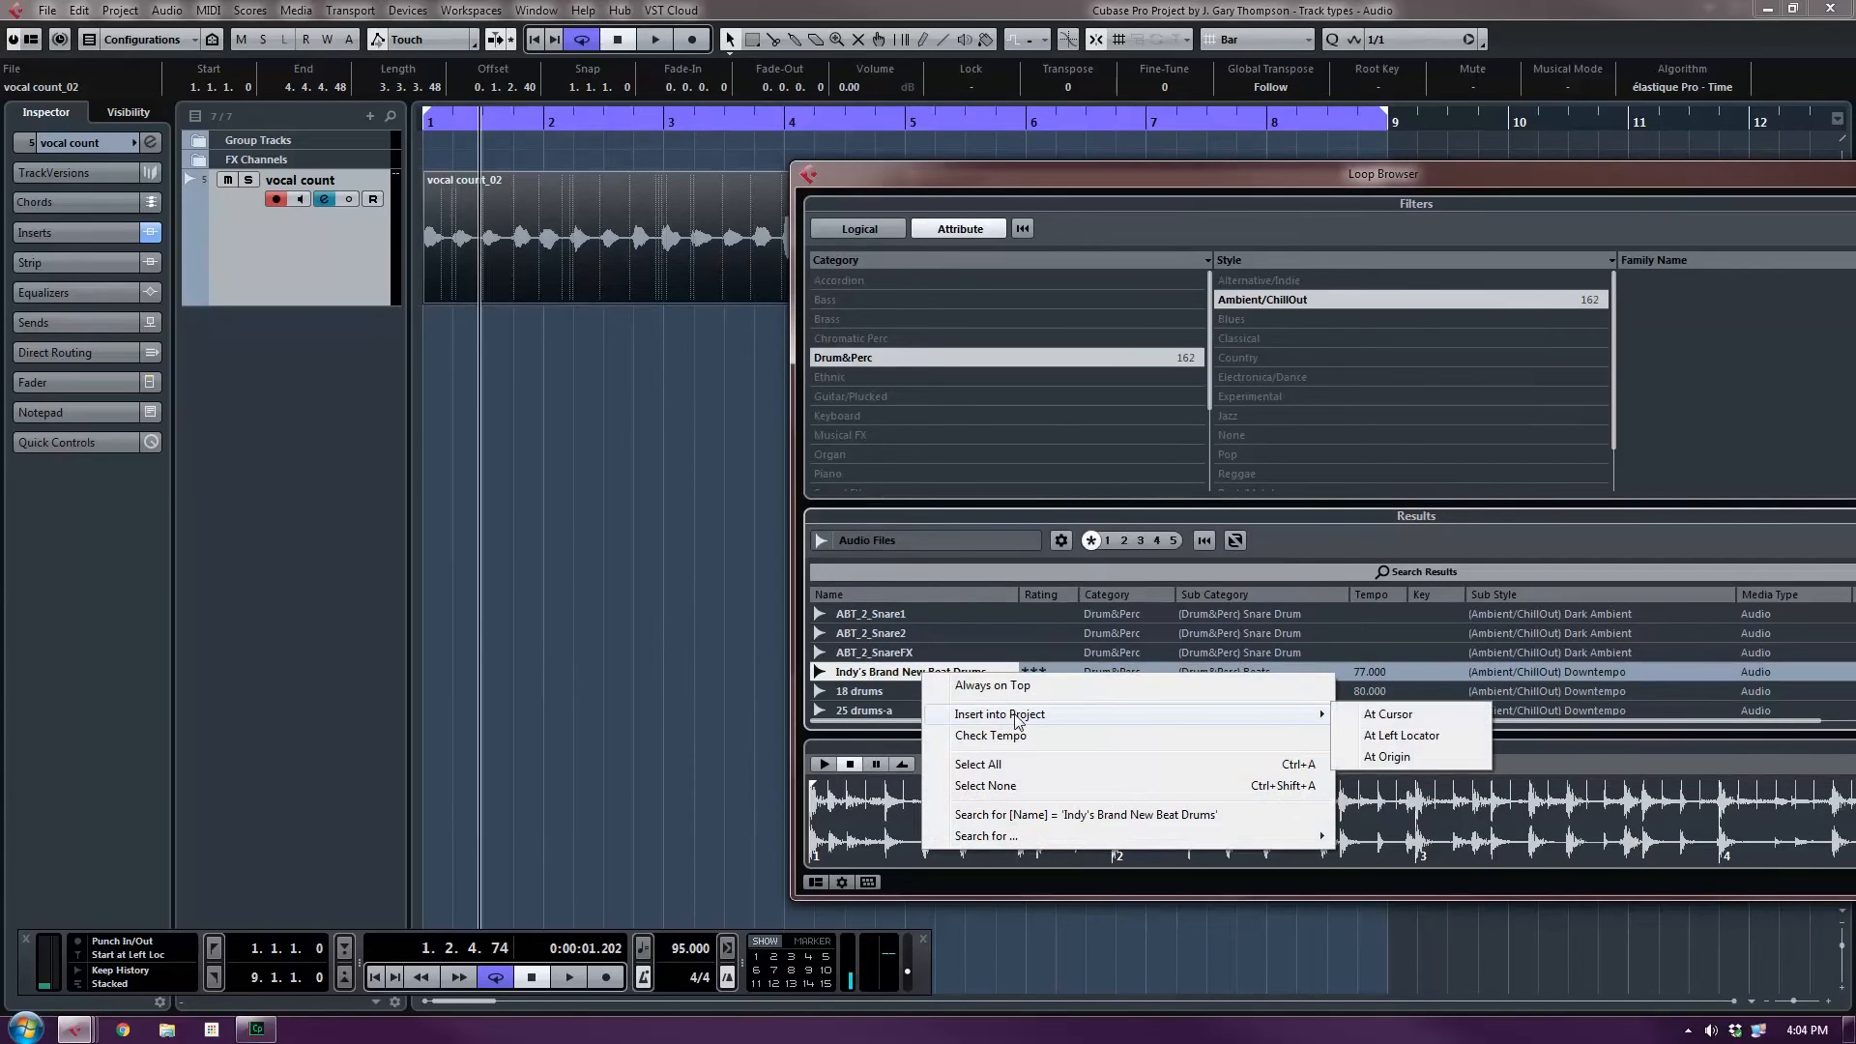
click(1402, 736)
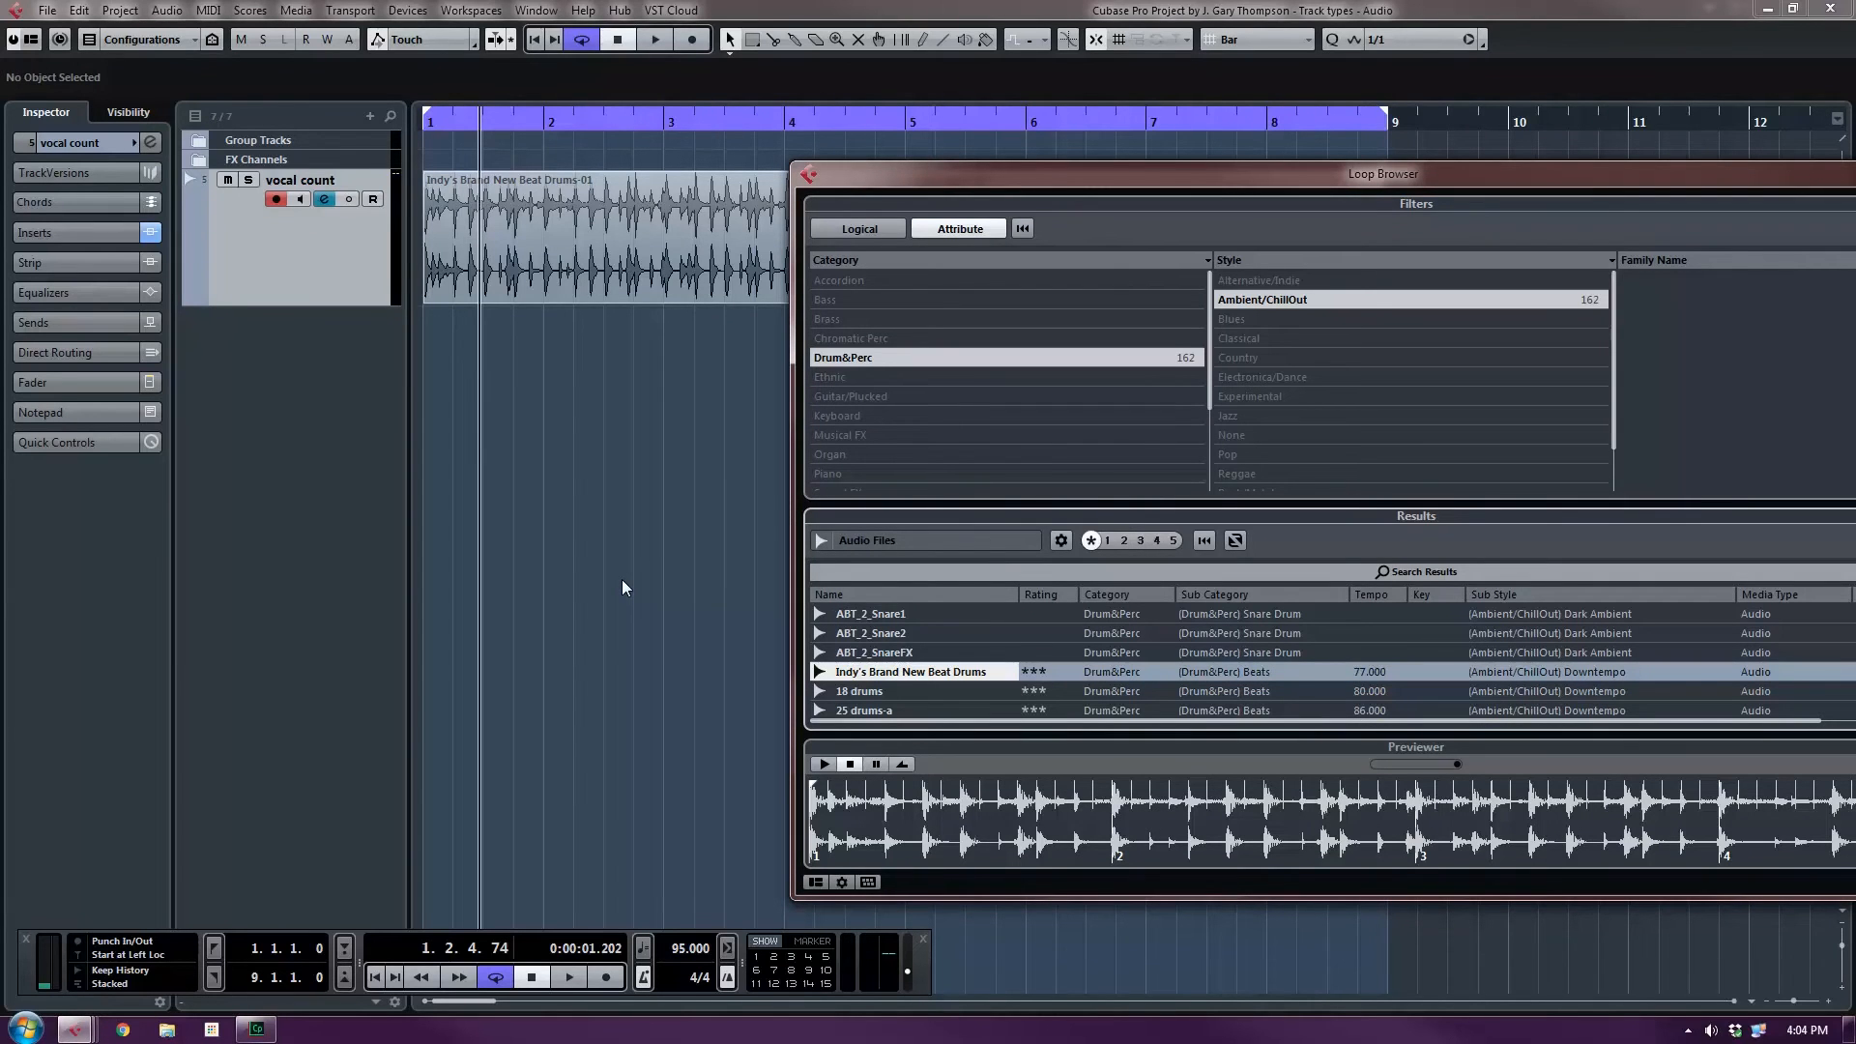
key(ctrl+z)
Place Indy's Brand New Beat Drums at bar 1 on a new track below vocal count and play the project from the start.
drag(859, 677, 427, 425)
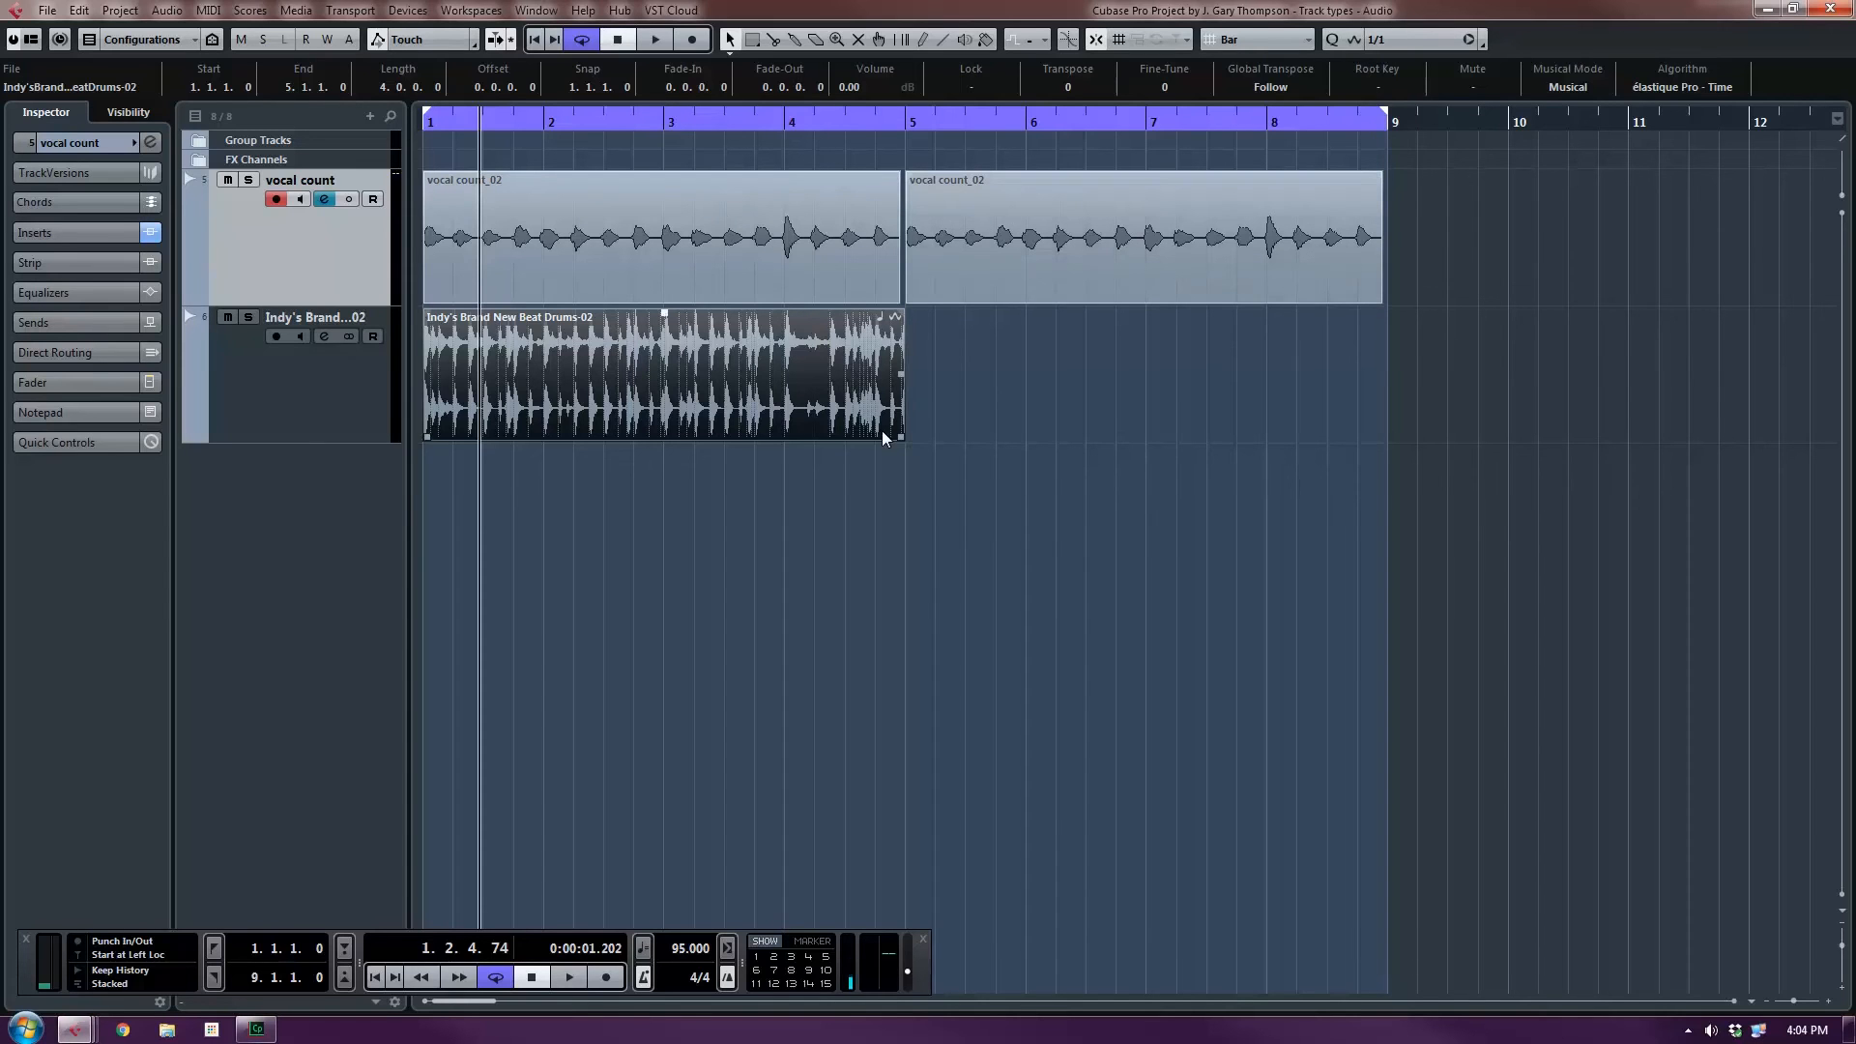
key(period)
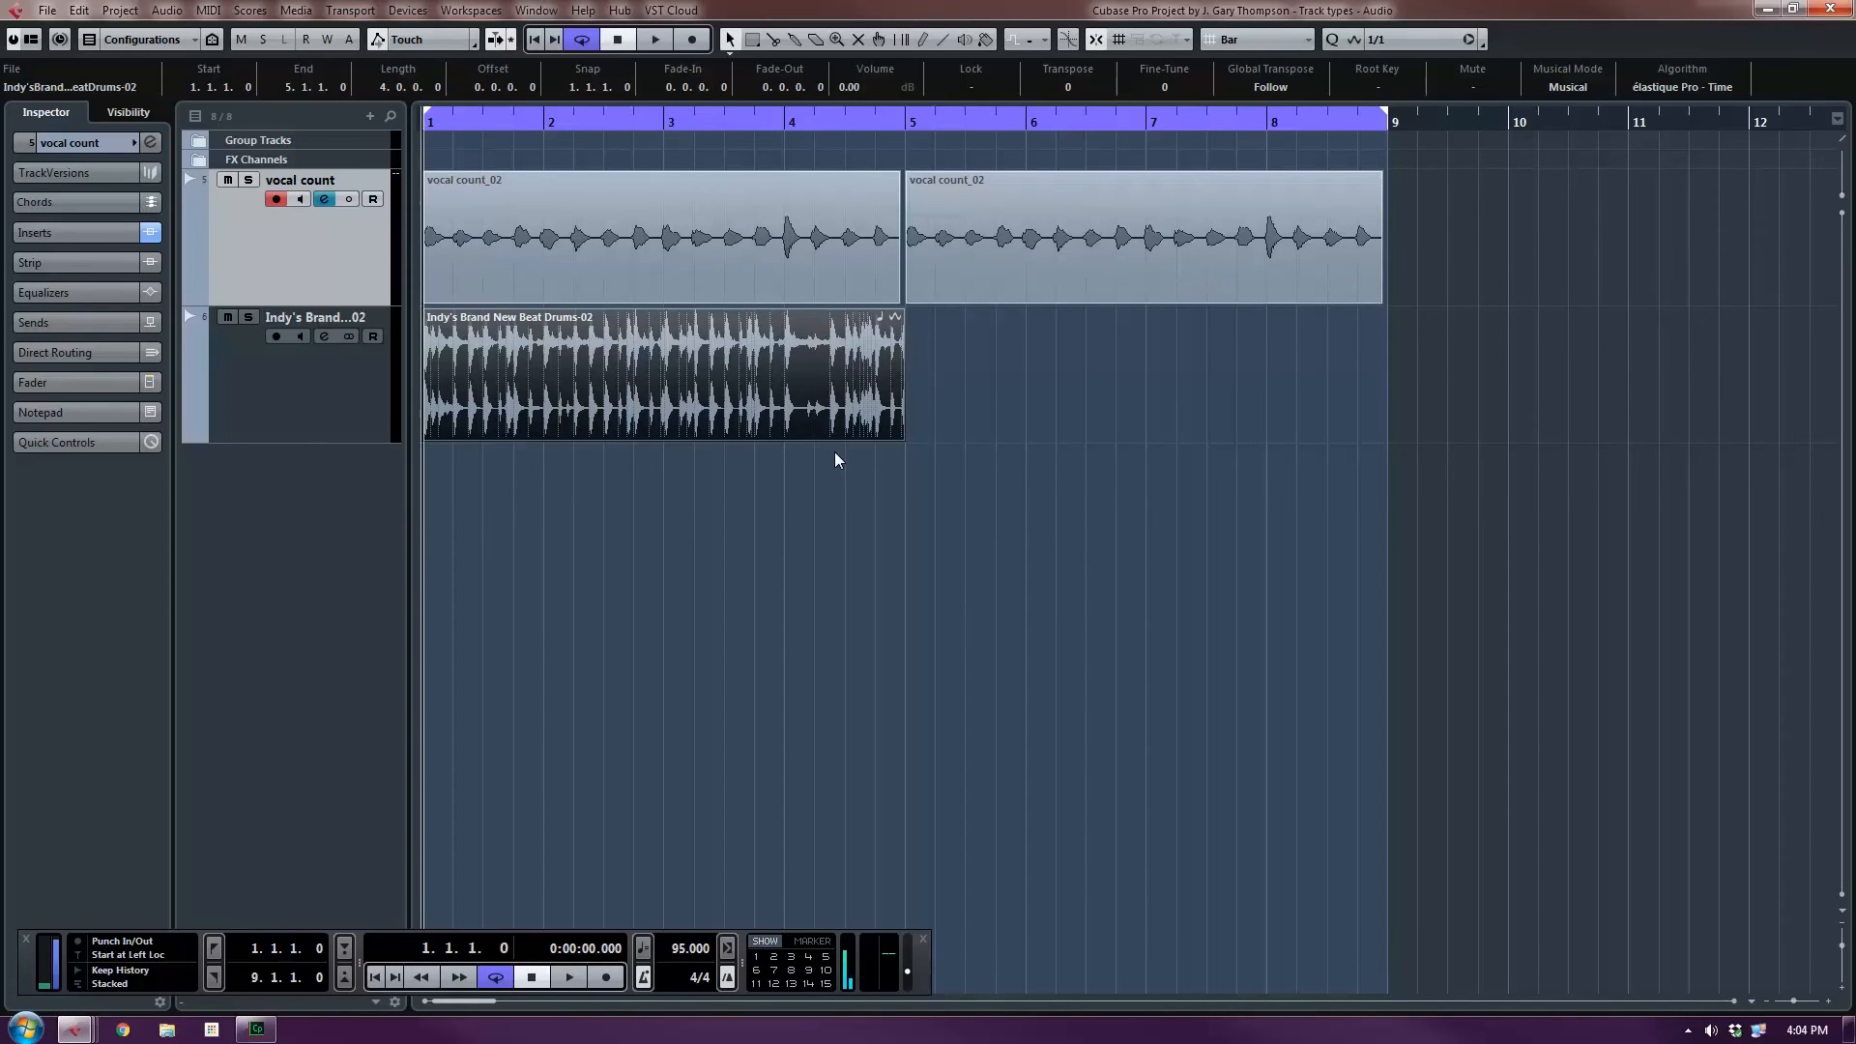
key(space)
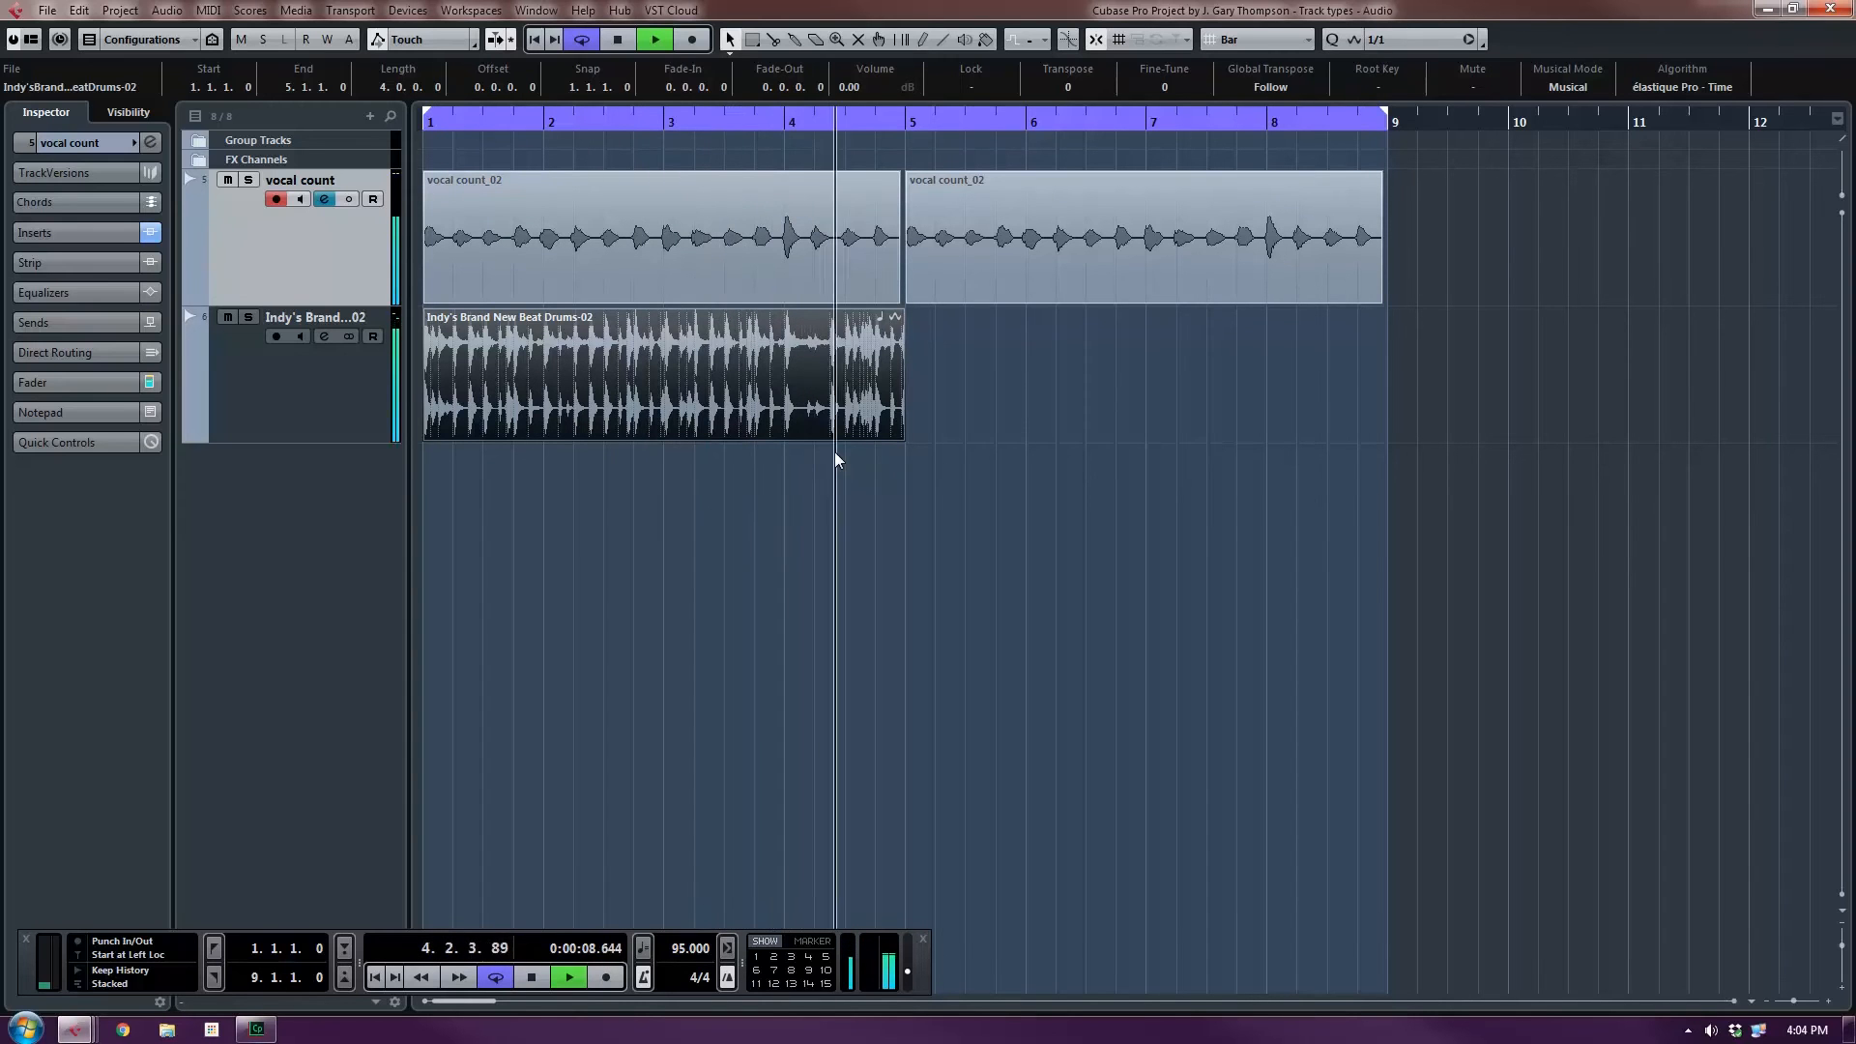
key(space)
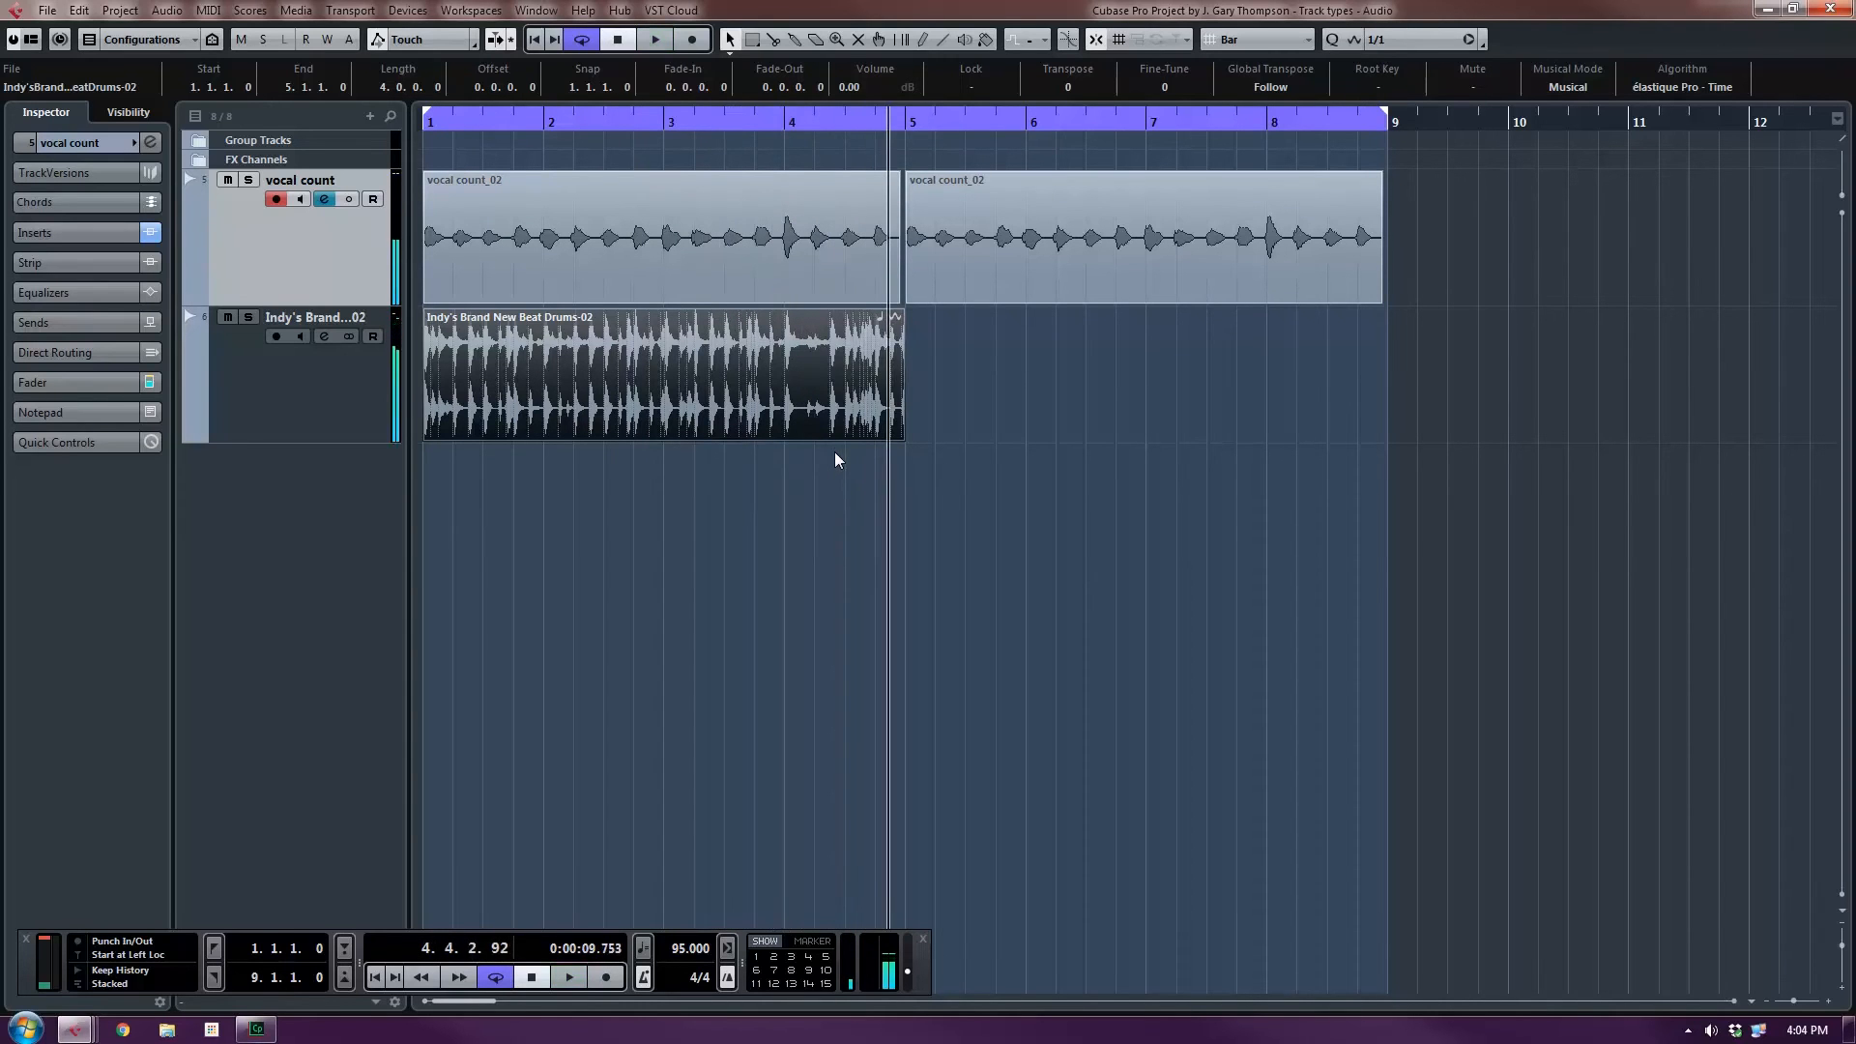
Duplicate the drum loop event to bar 5, return the cursor to the project start and select the loop's track.
key(ctrl+d)
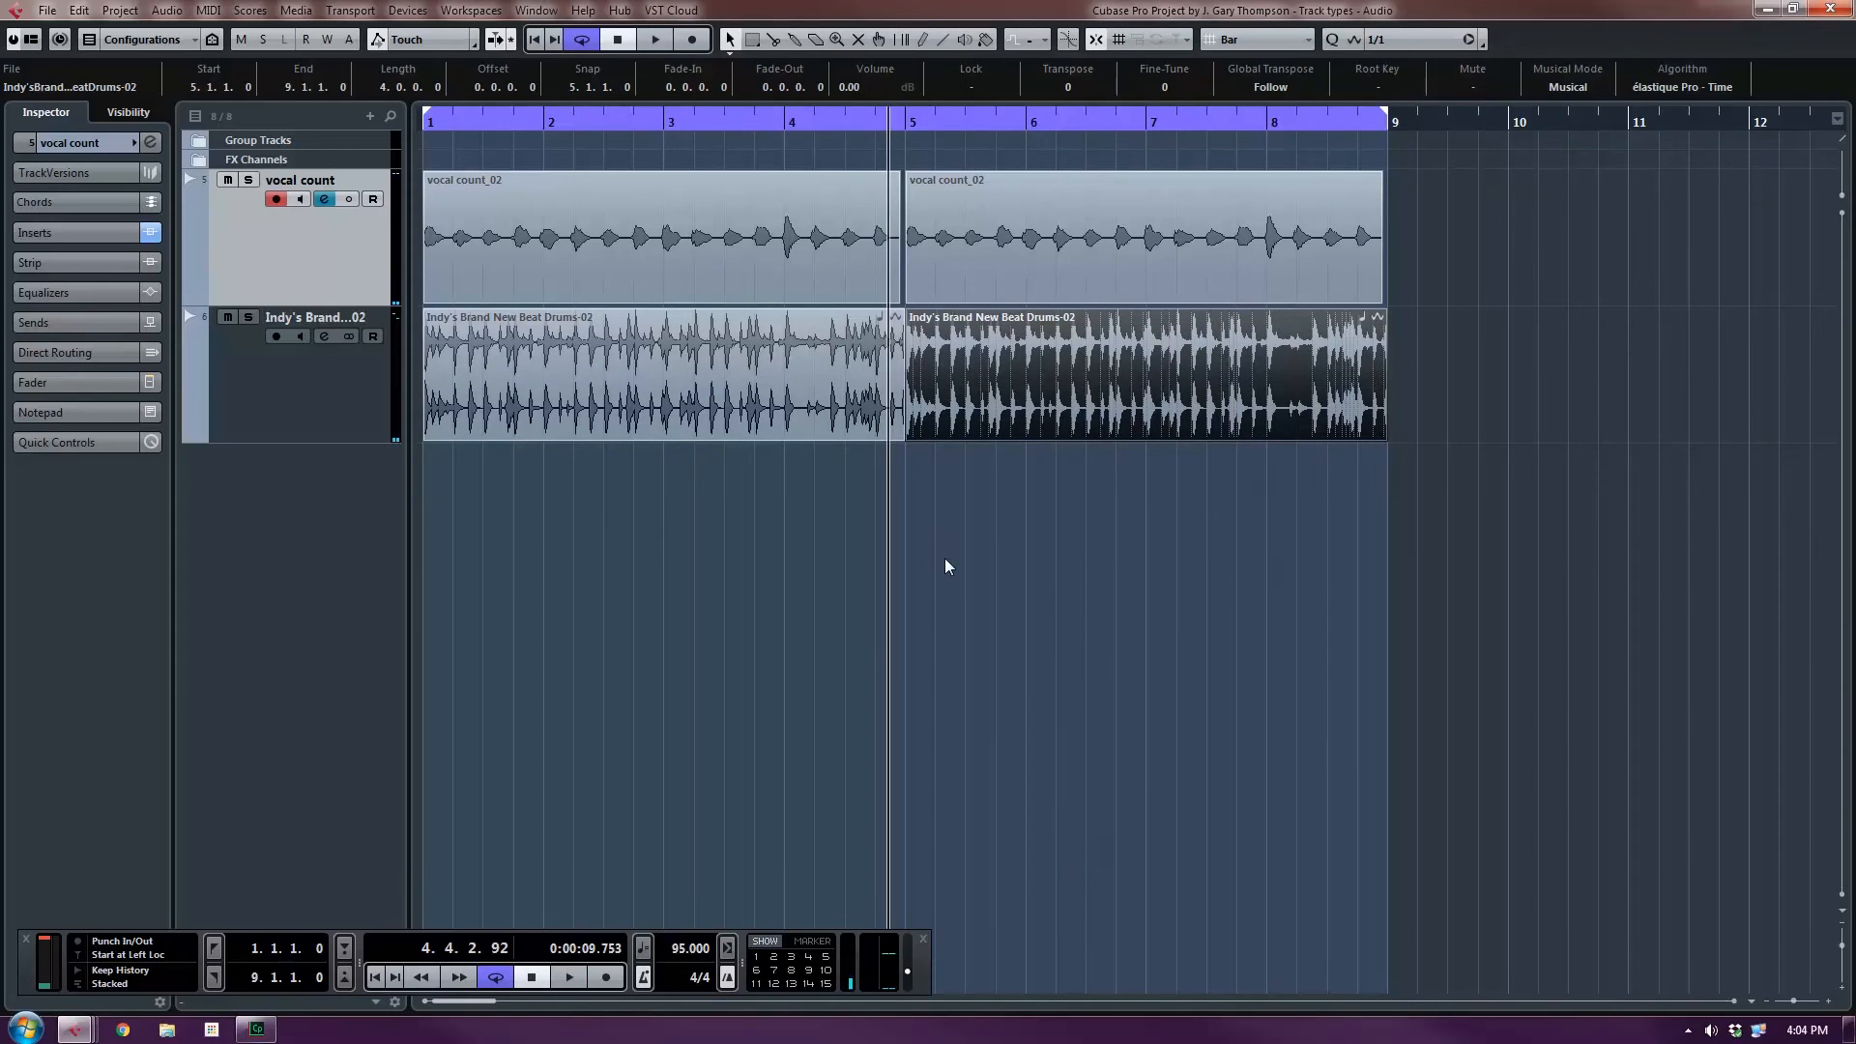
key(Home)
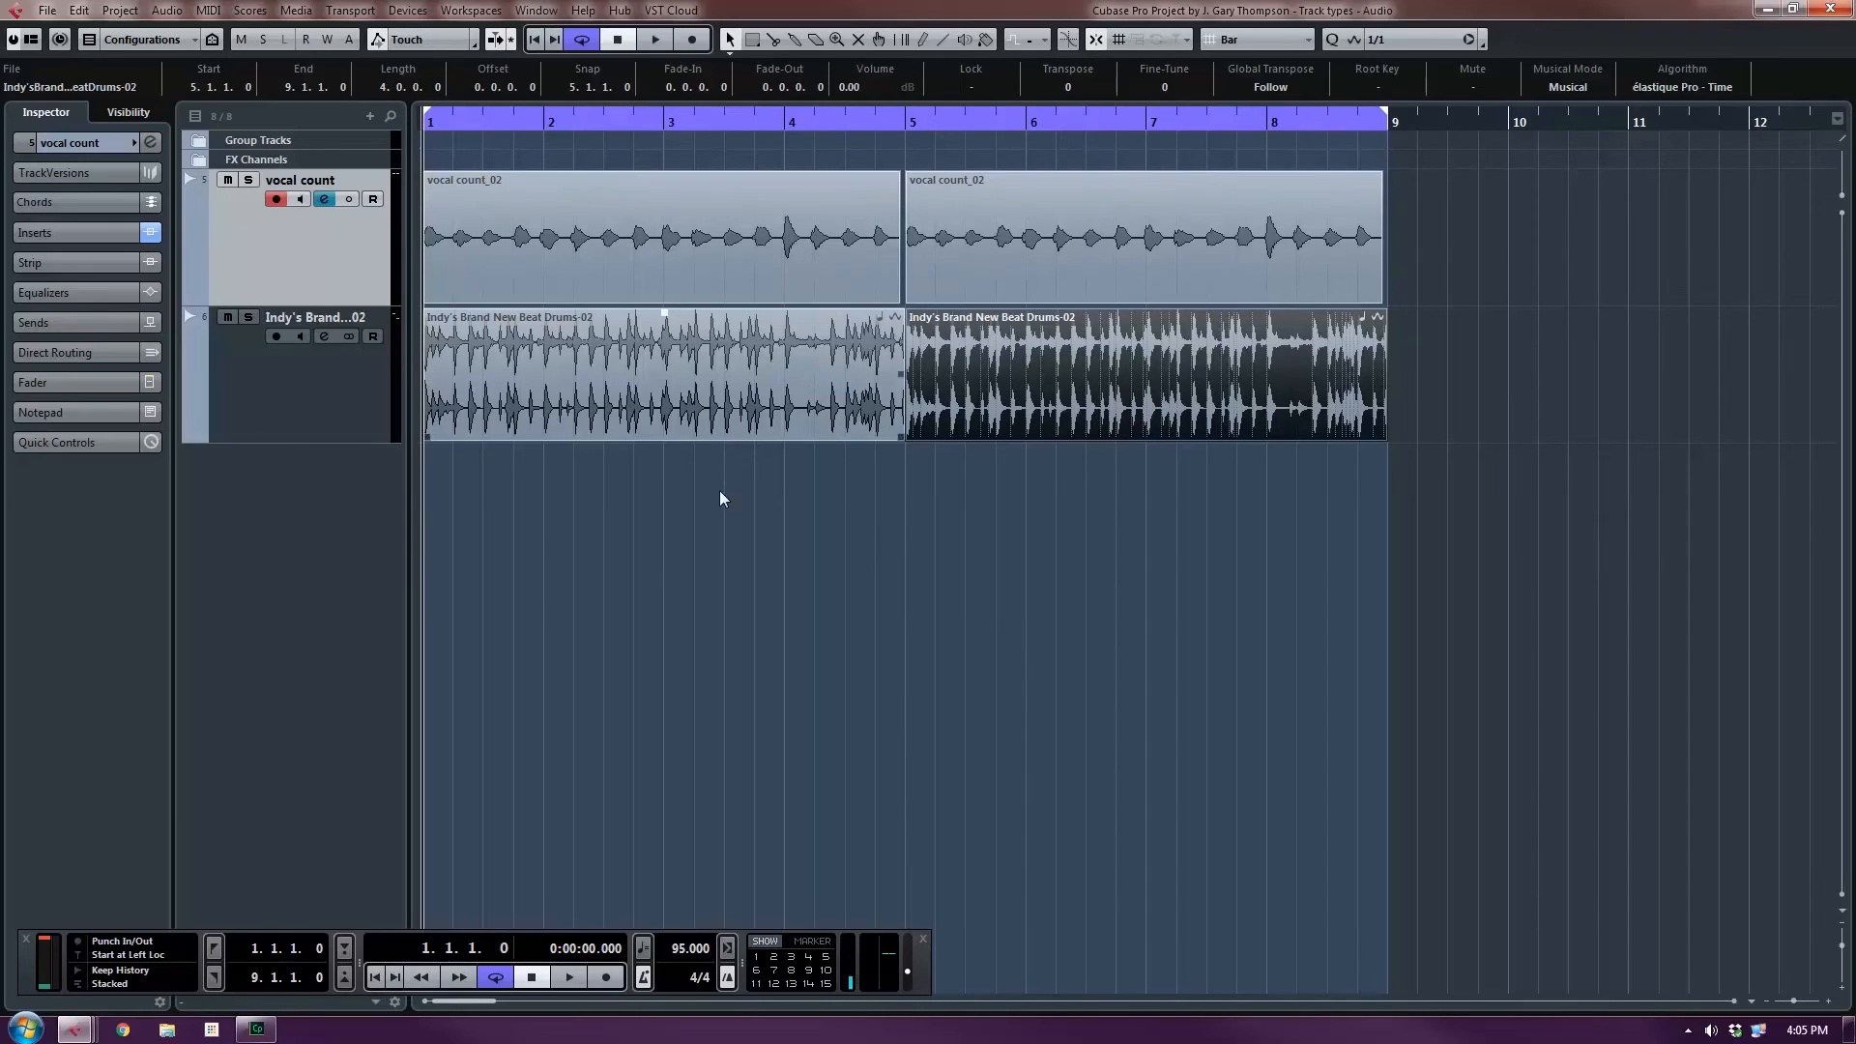
click(298, 421)
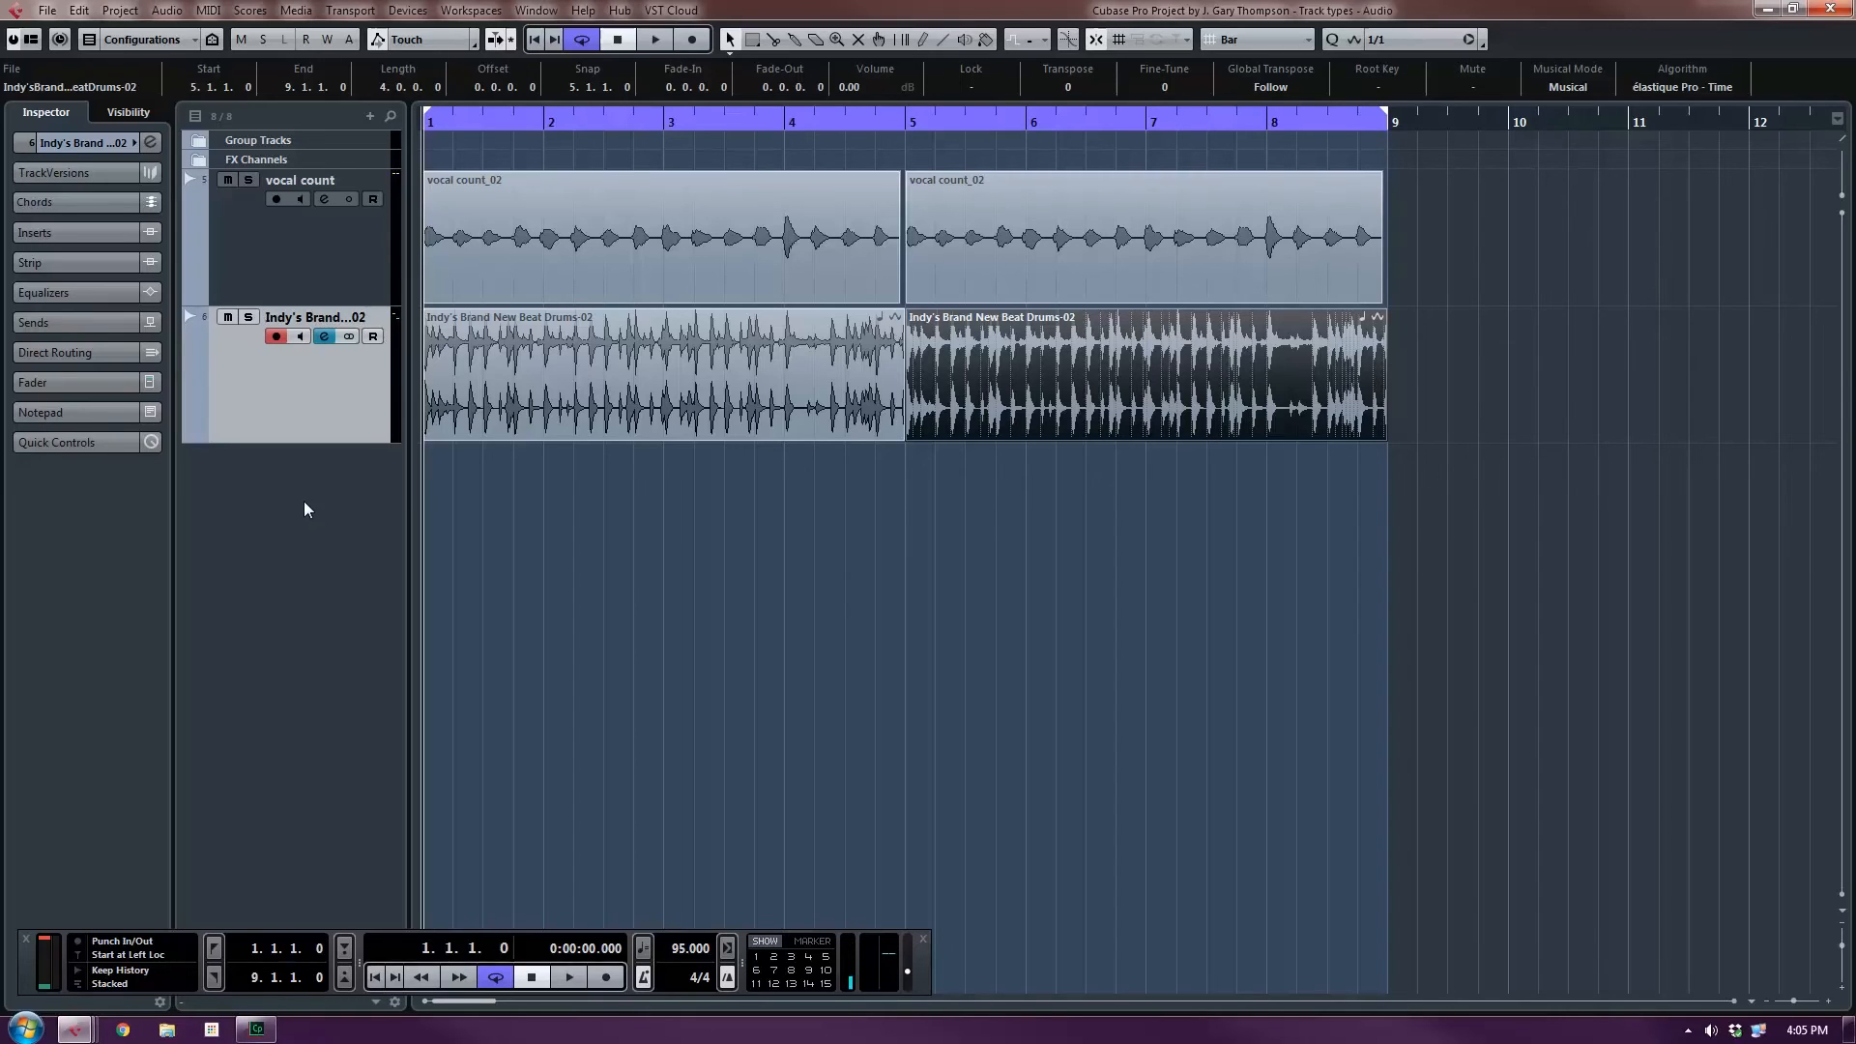
Reopen the Loop Browser and clear its Drum&Perc and Ambient/ChillOut filters.
click(297, 12)
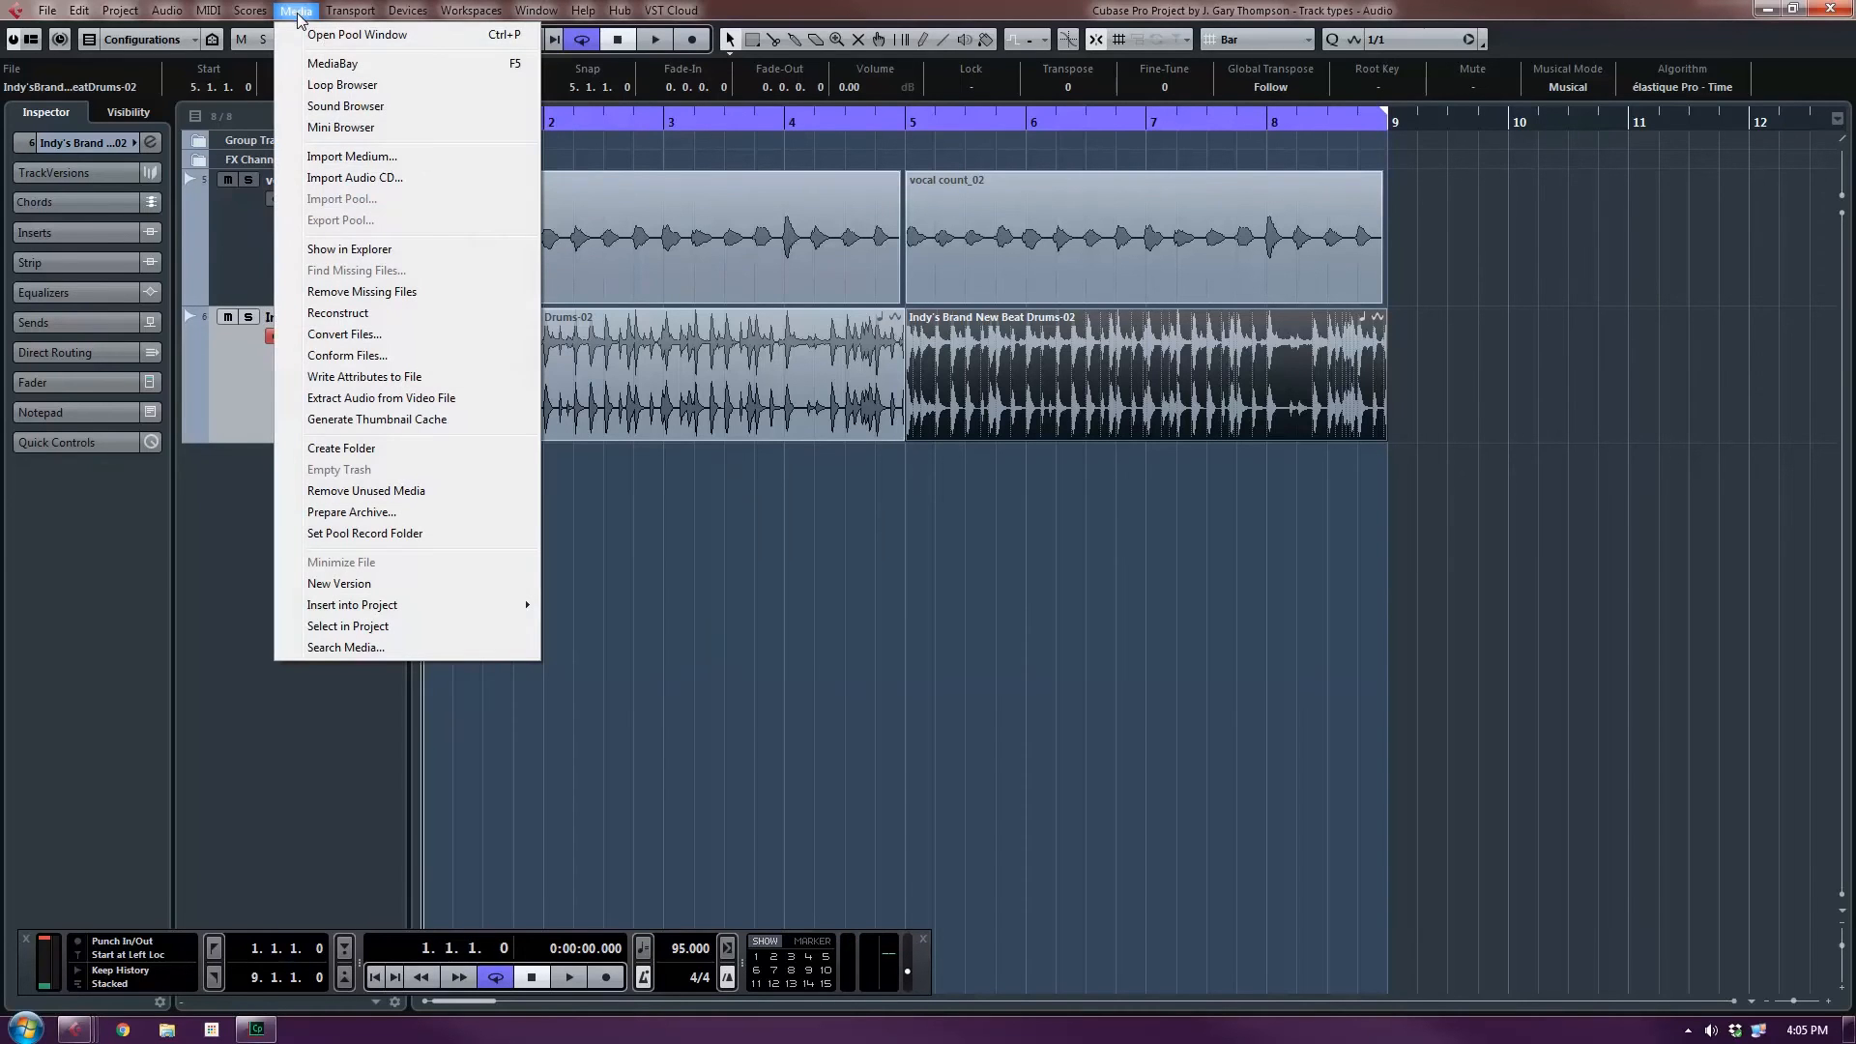
click(350, 86)
click(868, 358)
scroll(873, 433, down, 3)
scroll(872, 438, up, 3)
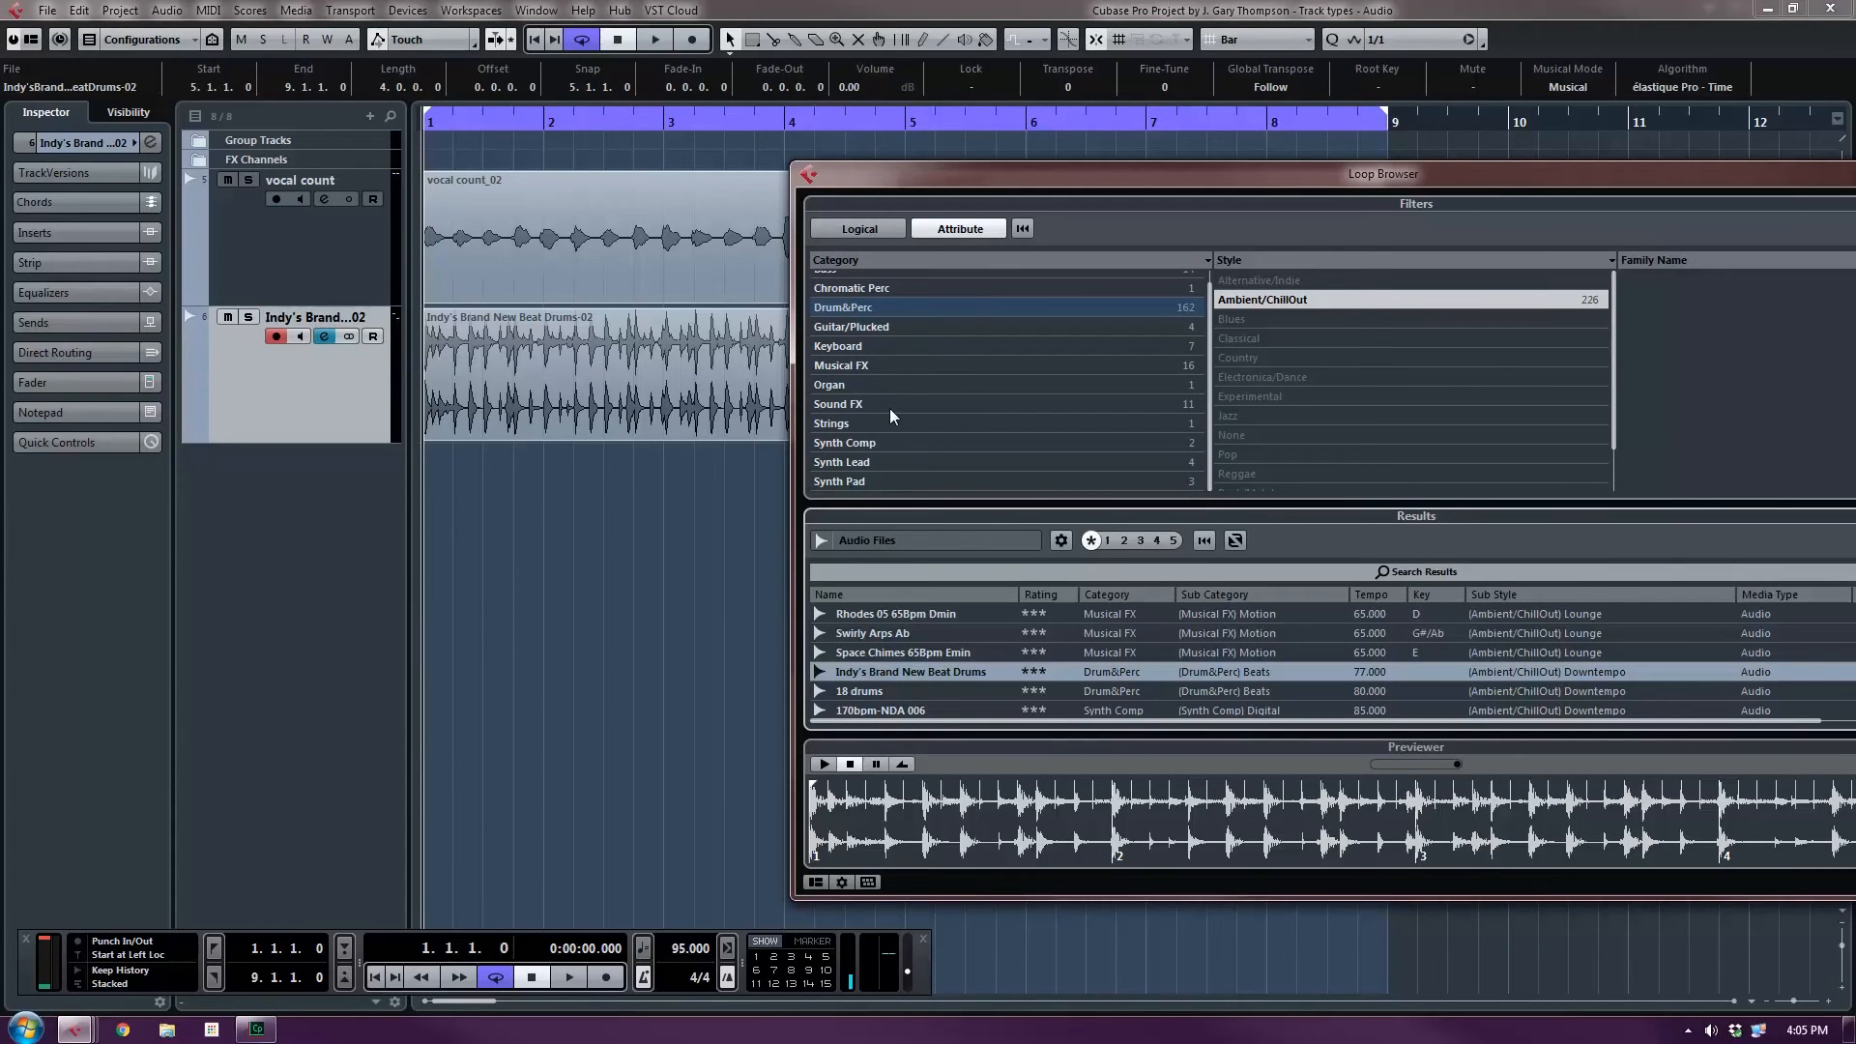
click(1358, 293)
click(1023, 229)
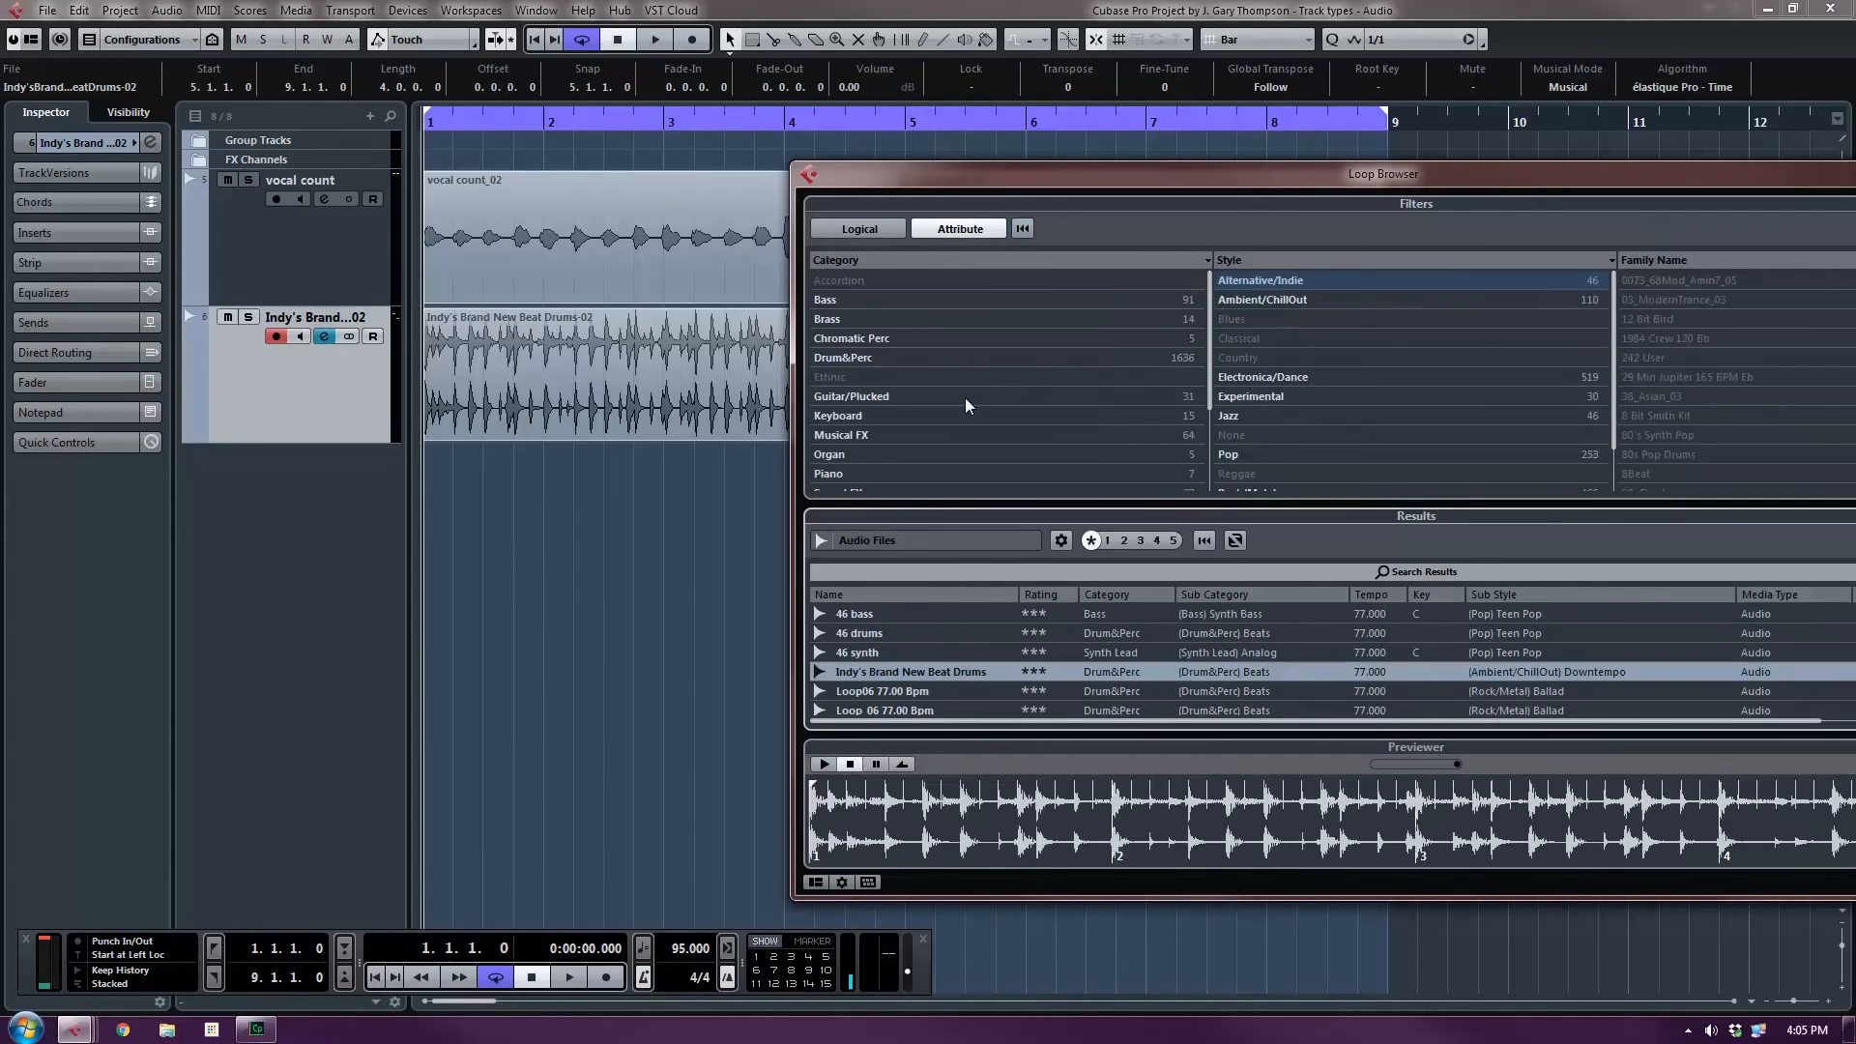
Filter the loops to the Vocal category and browse through the resulting audio files.
scroll(965, 397, down, 2)
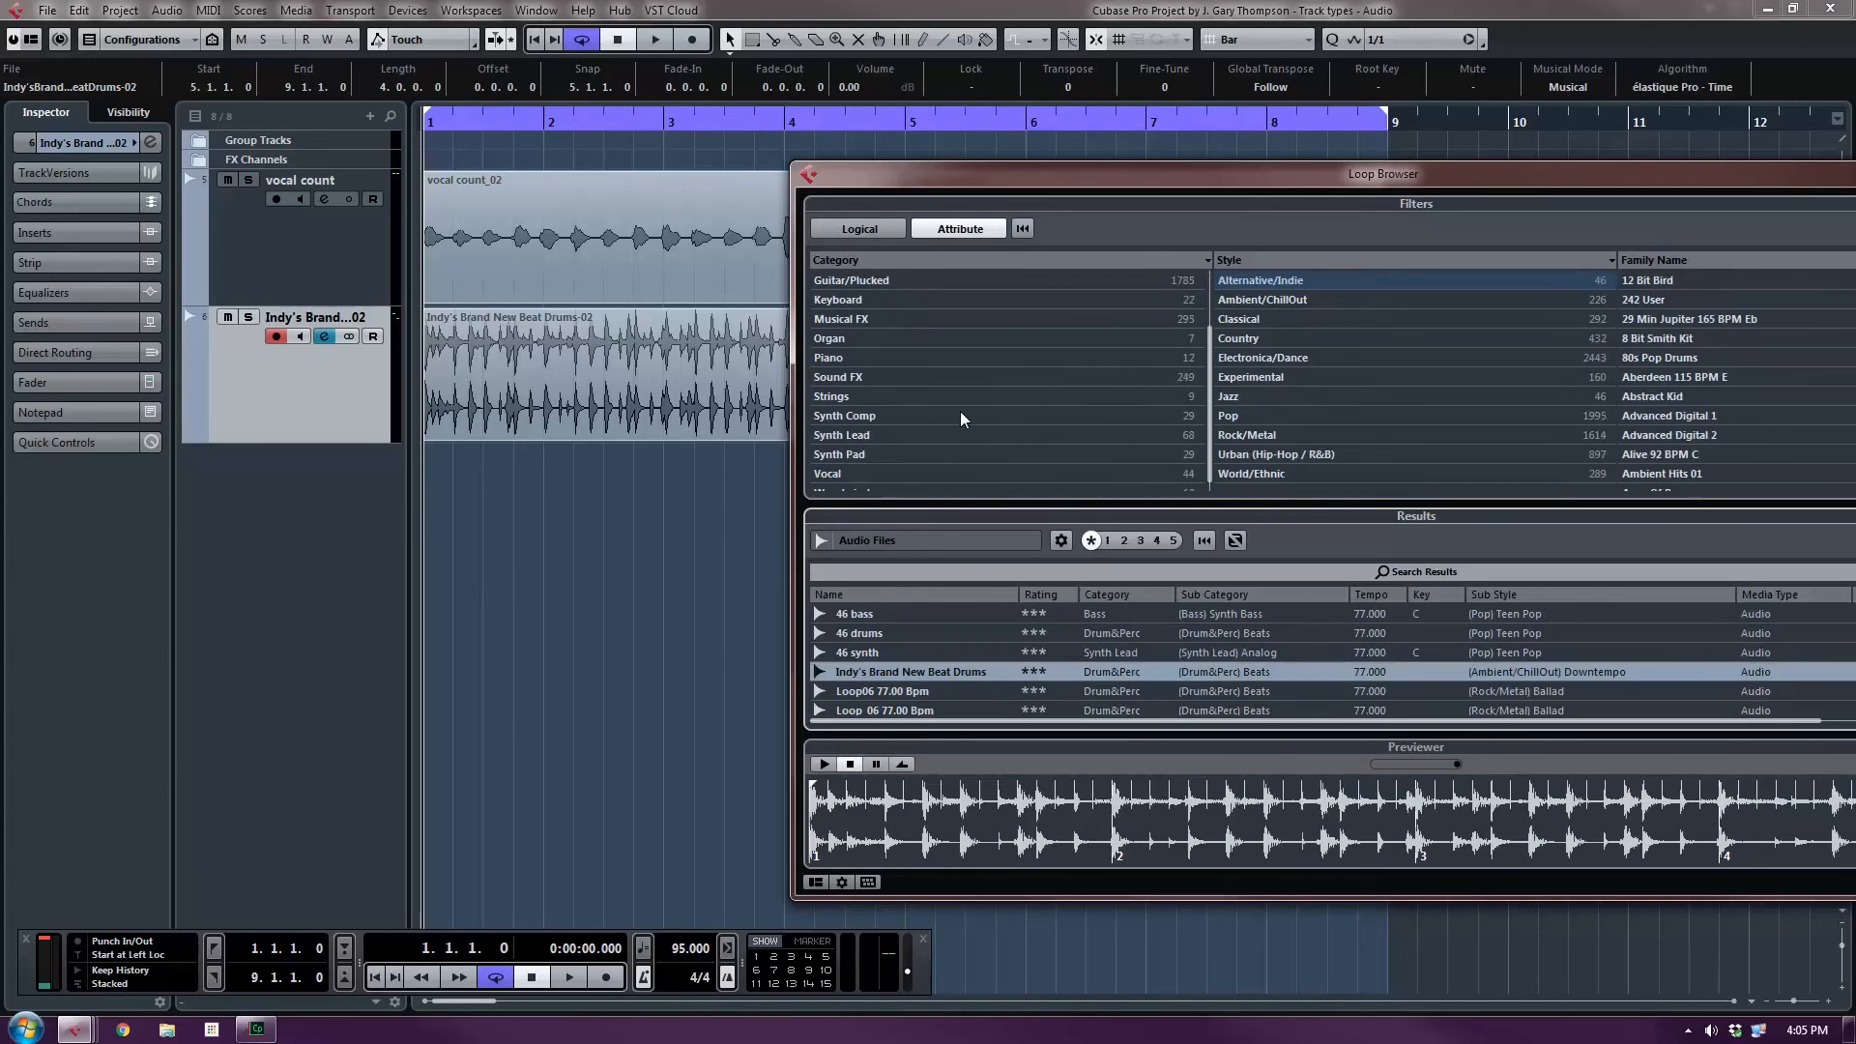
click(949, 474)
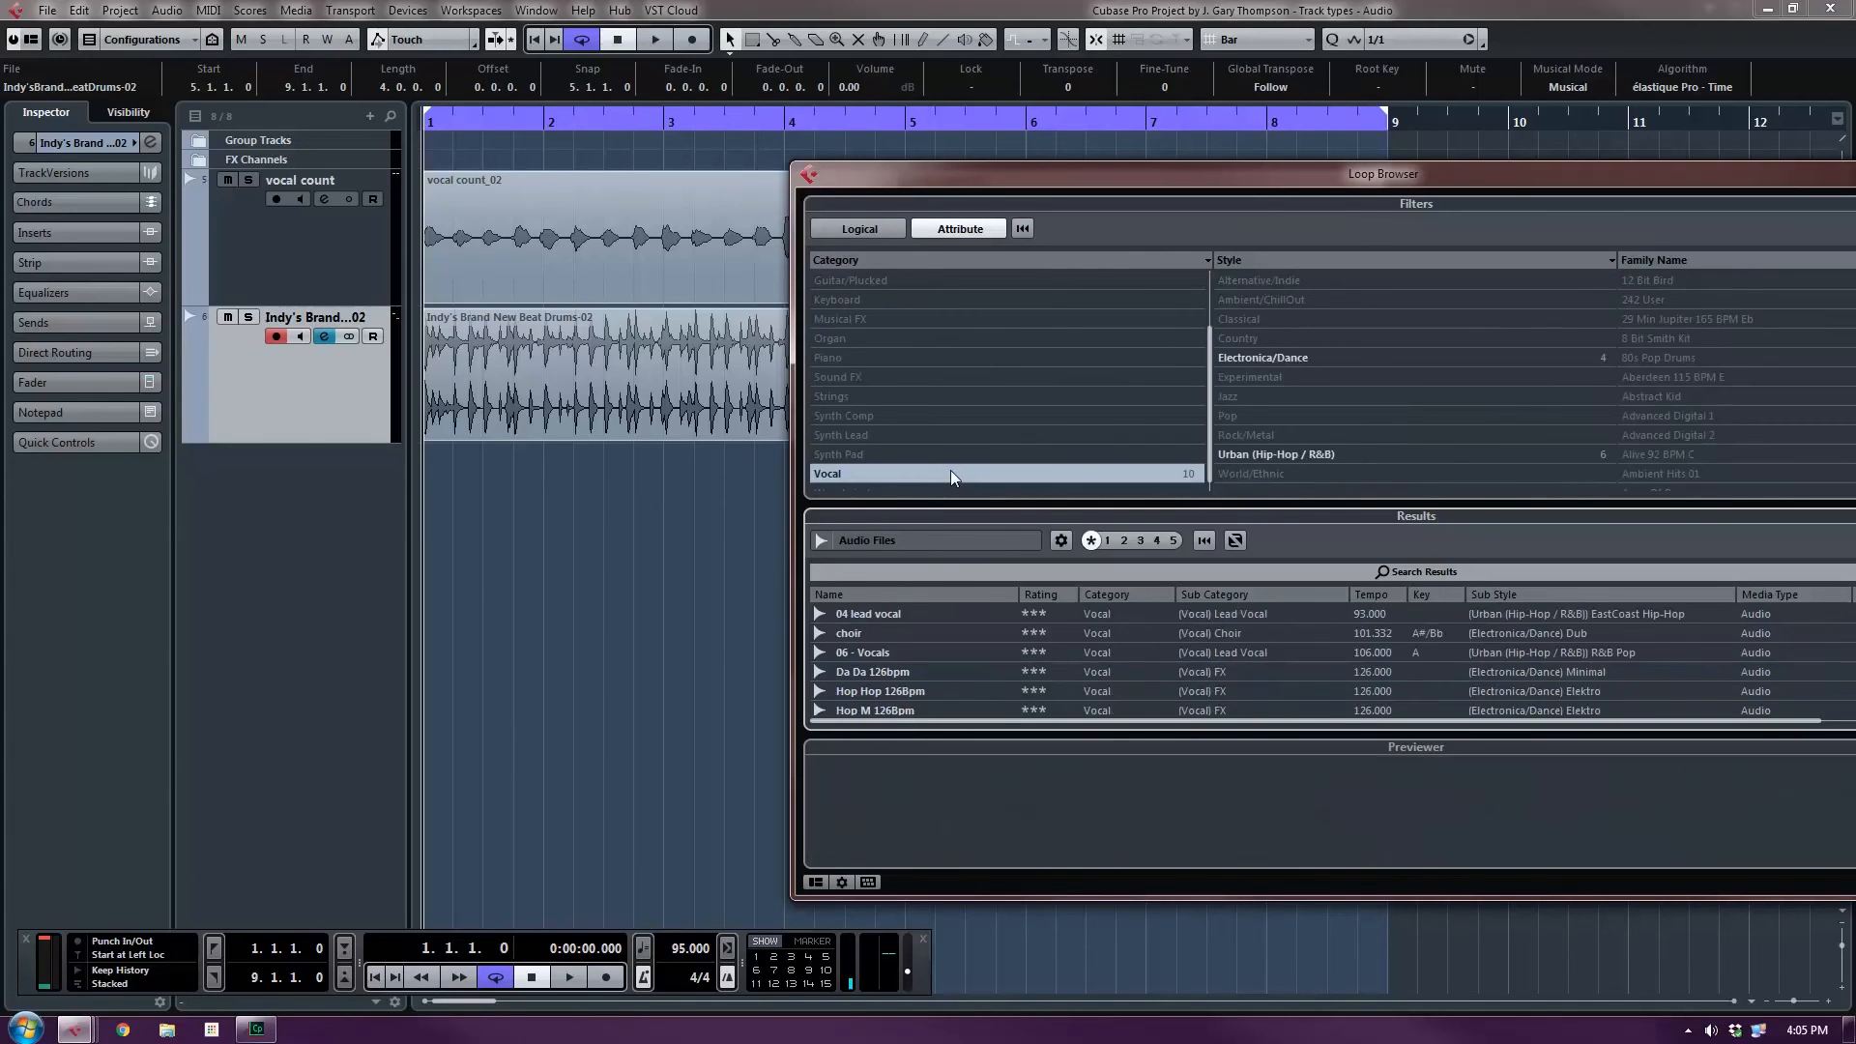
scroll(978, 655, down, 5)
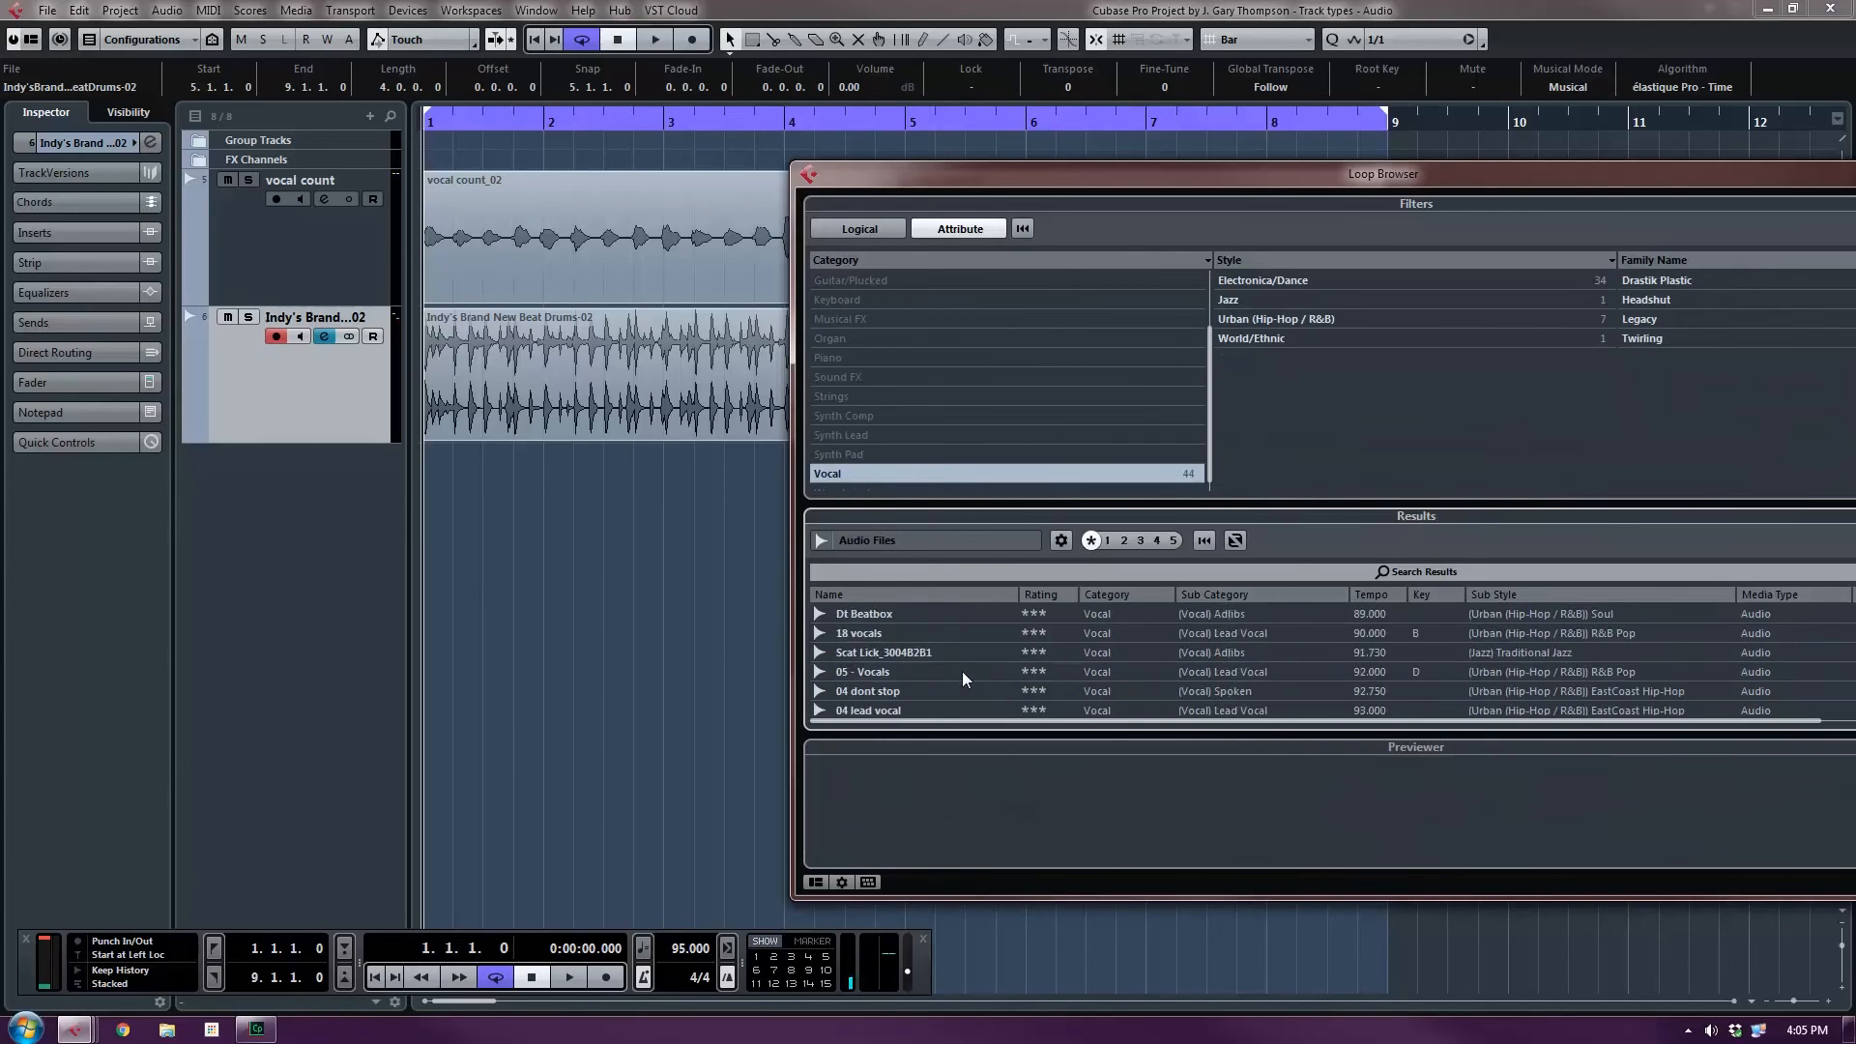
scroll(961, 671, down, 6)
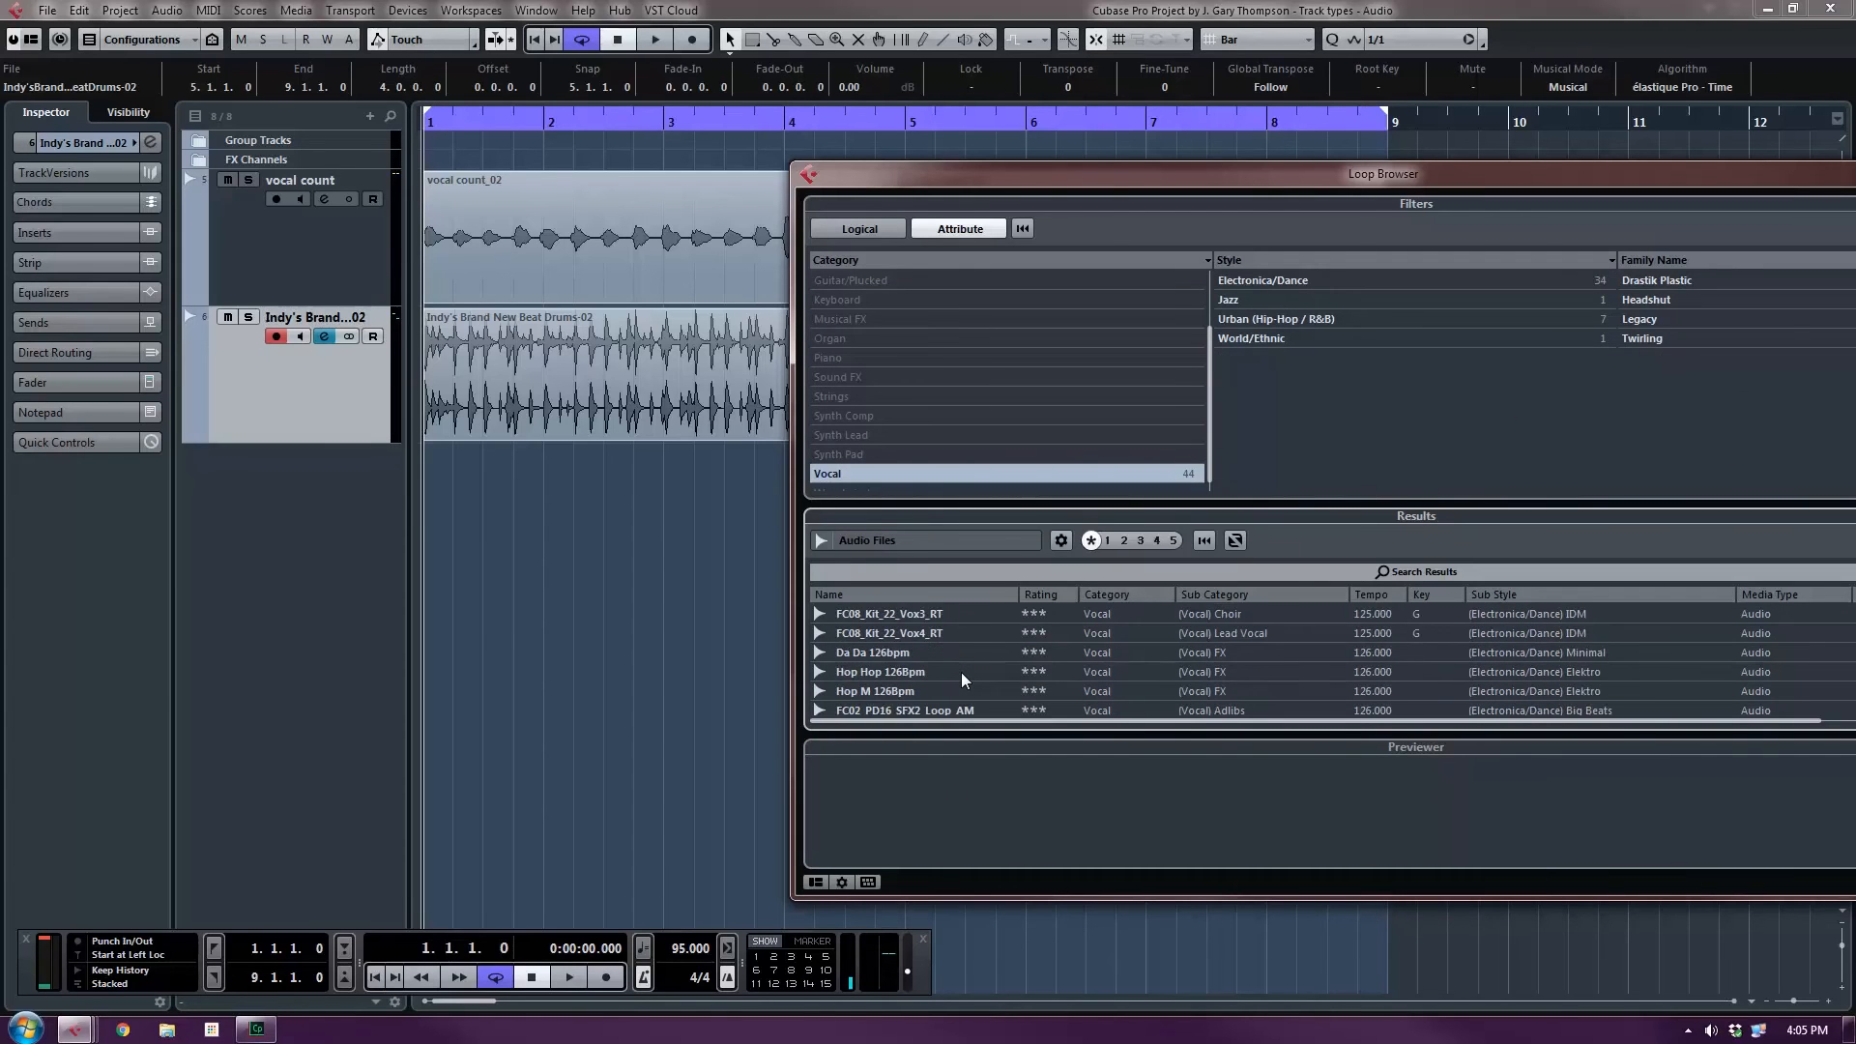
scroll(962, 674, up, 2)
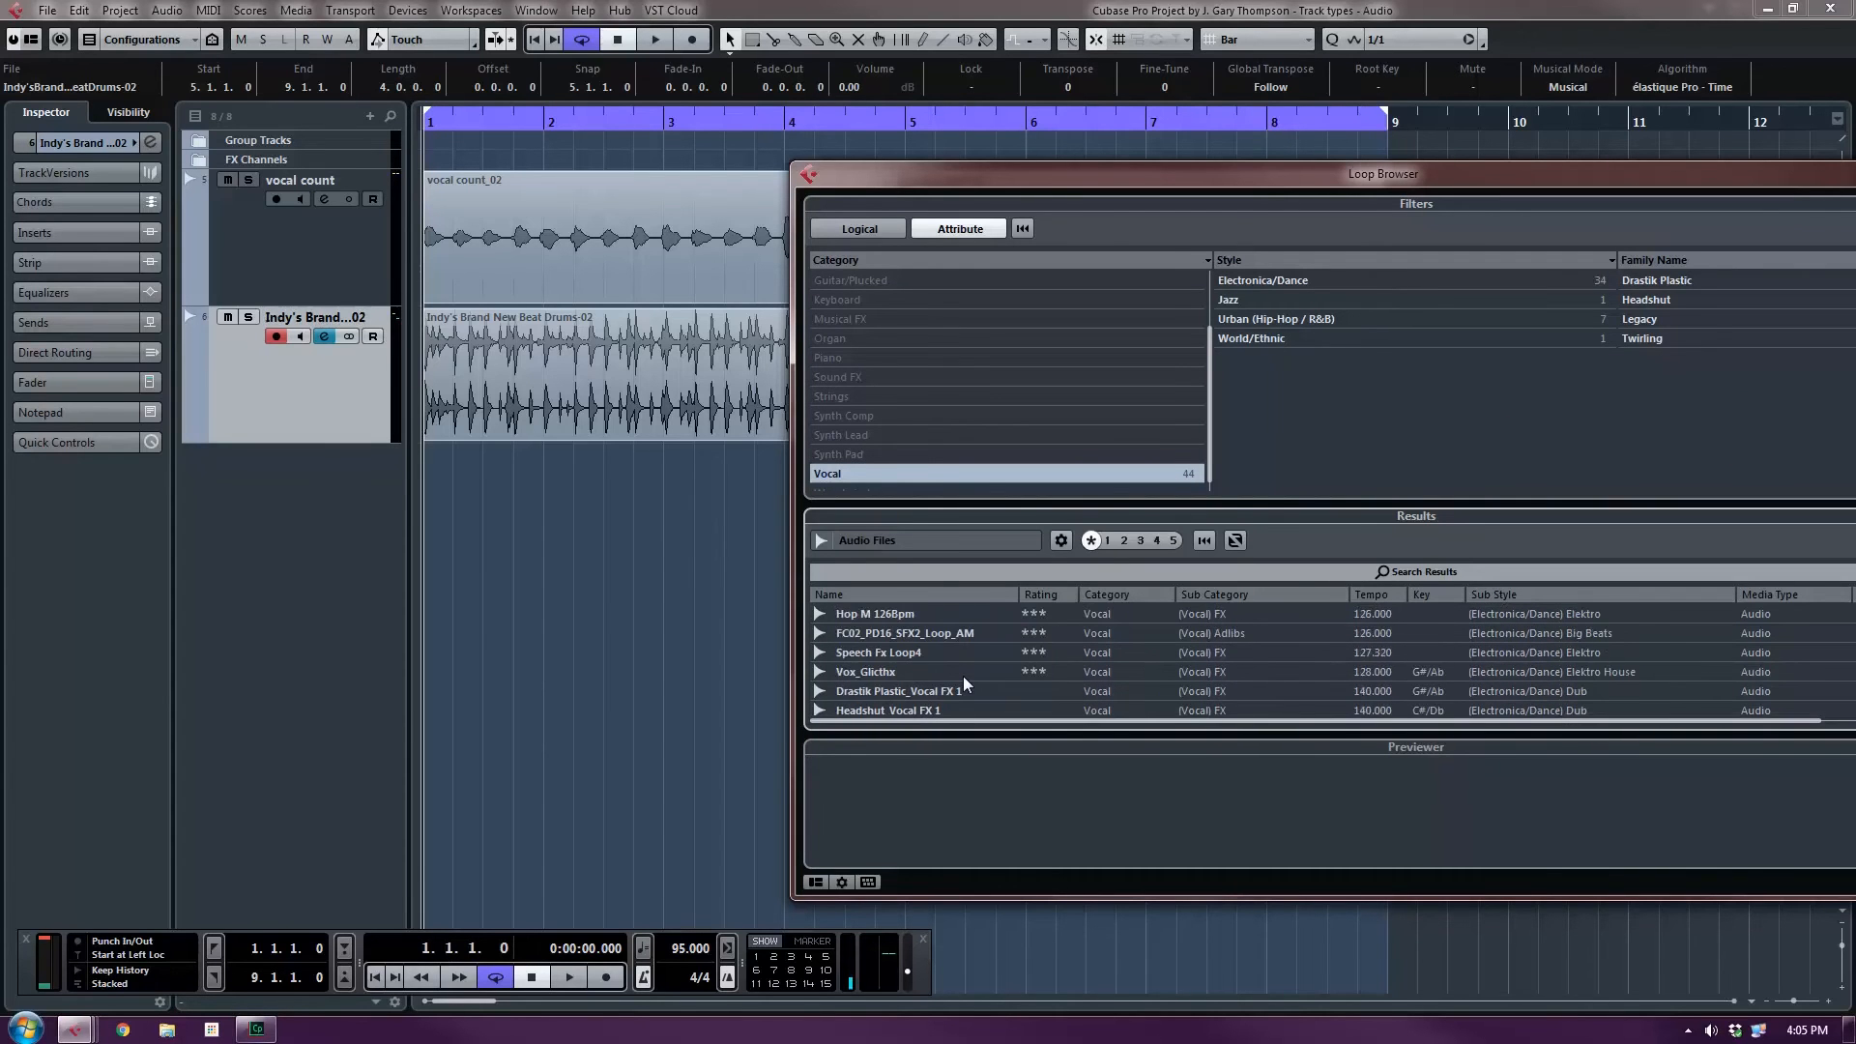
scroll(937, 671, down, 4)
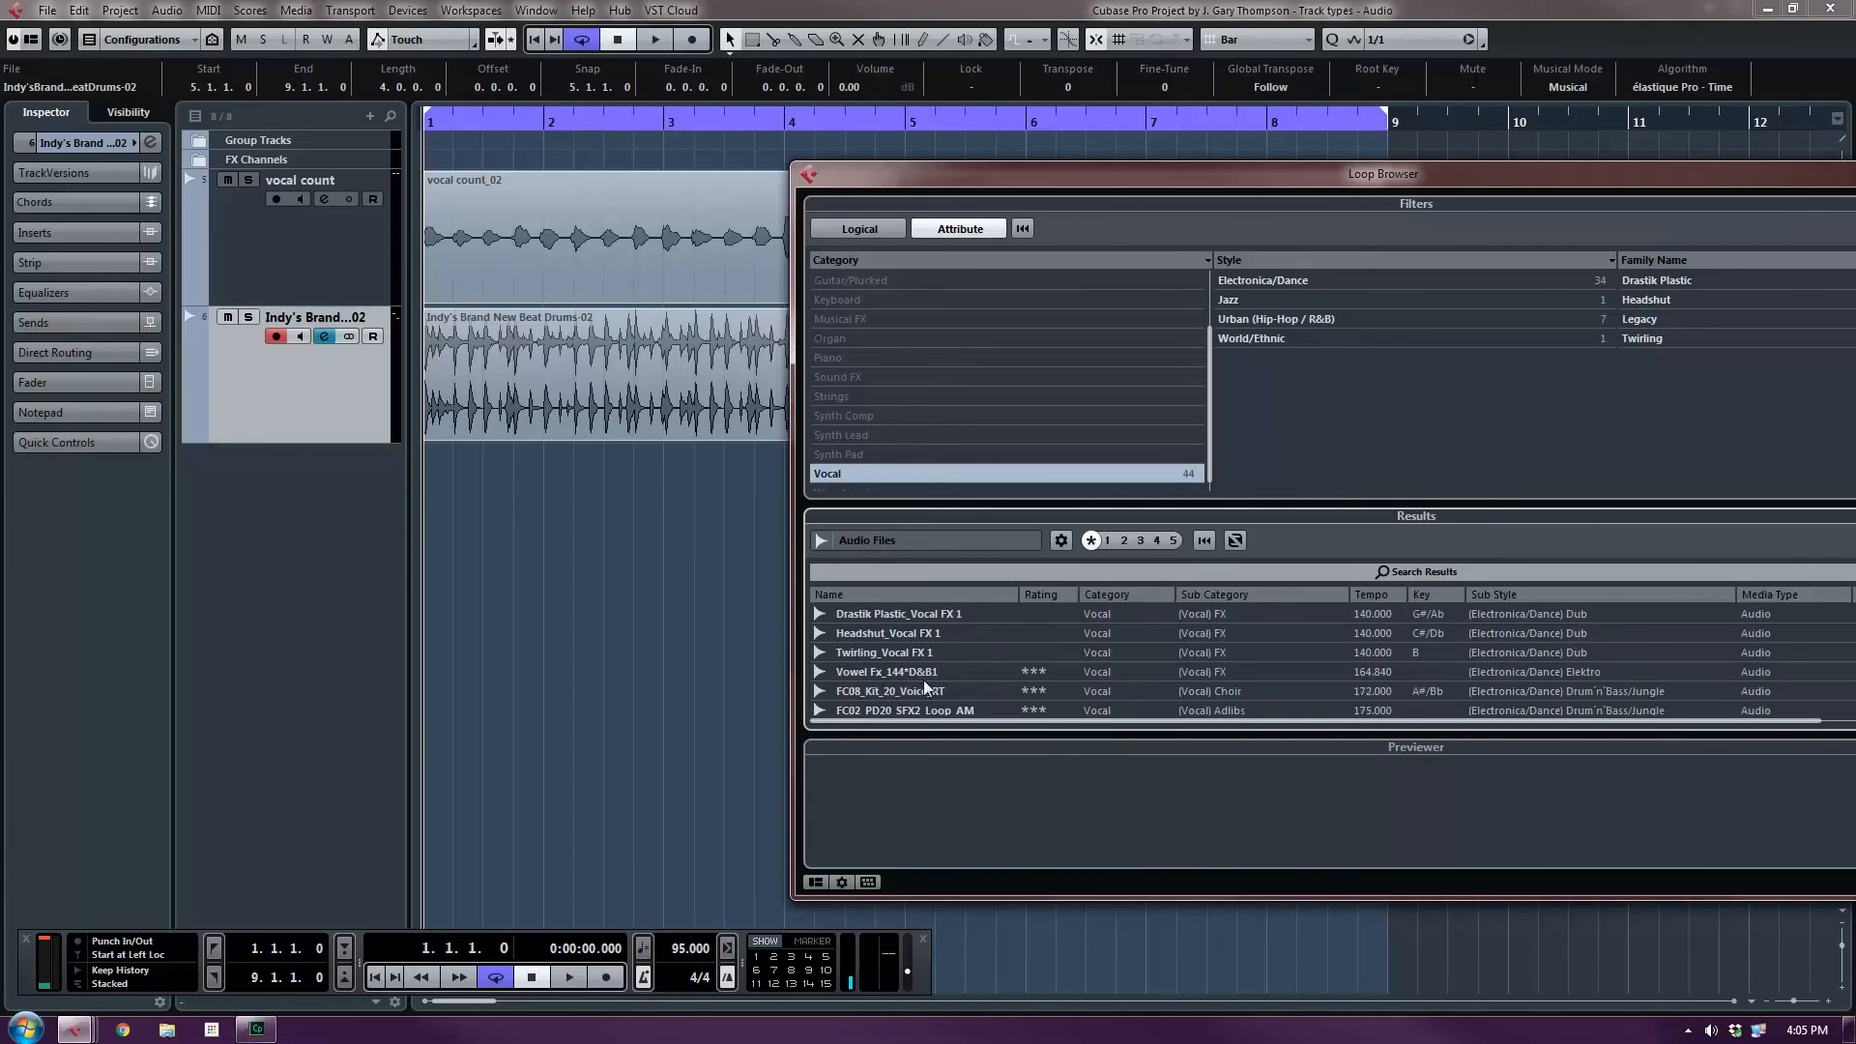
scroll(942, 681, down, 1)
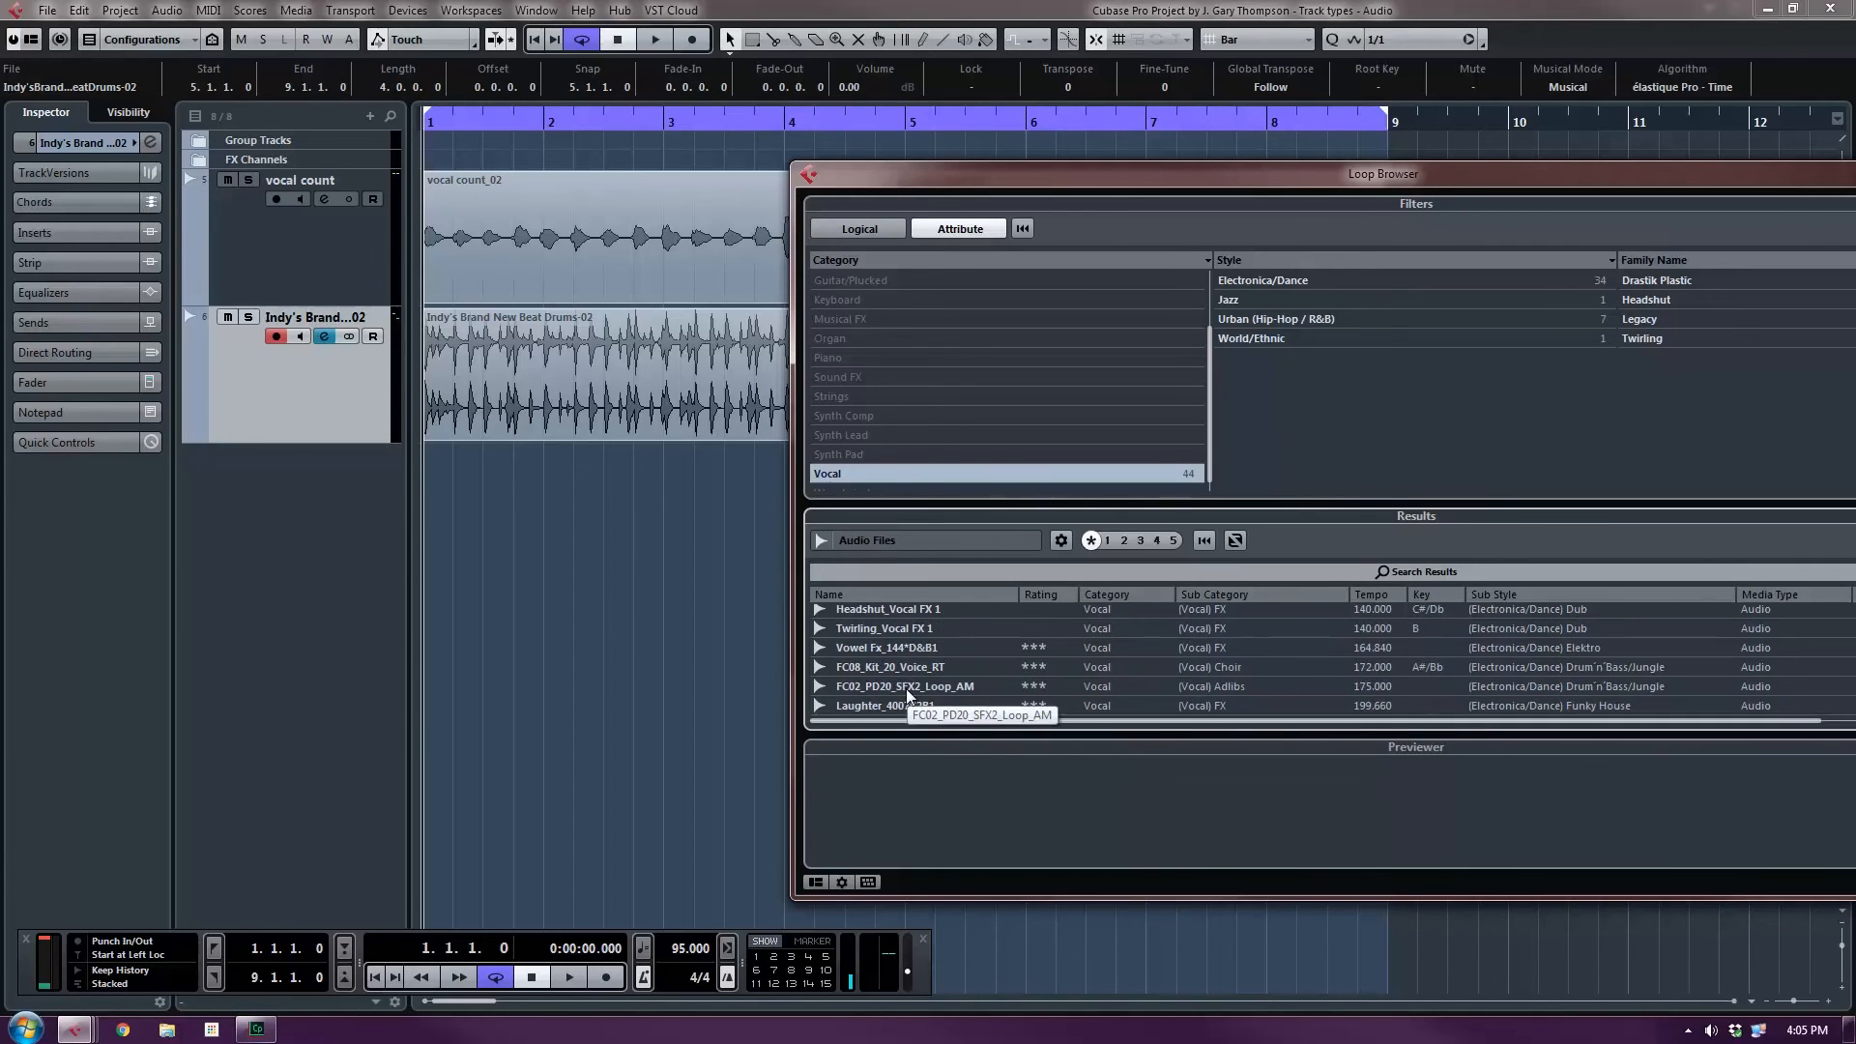
Preview the vocal loops FC02_PD20_SFX2_Loop_AM, FC08_Kit_20_Voice_RT, Vowel Fx_144*D&B1, Twirling_Vocal FX 1 and Vox_Glicthx.
click(907, 689)
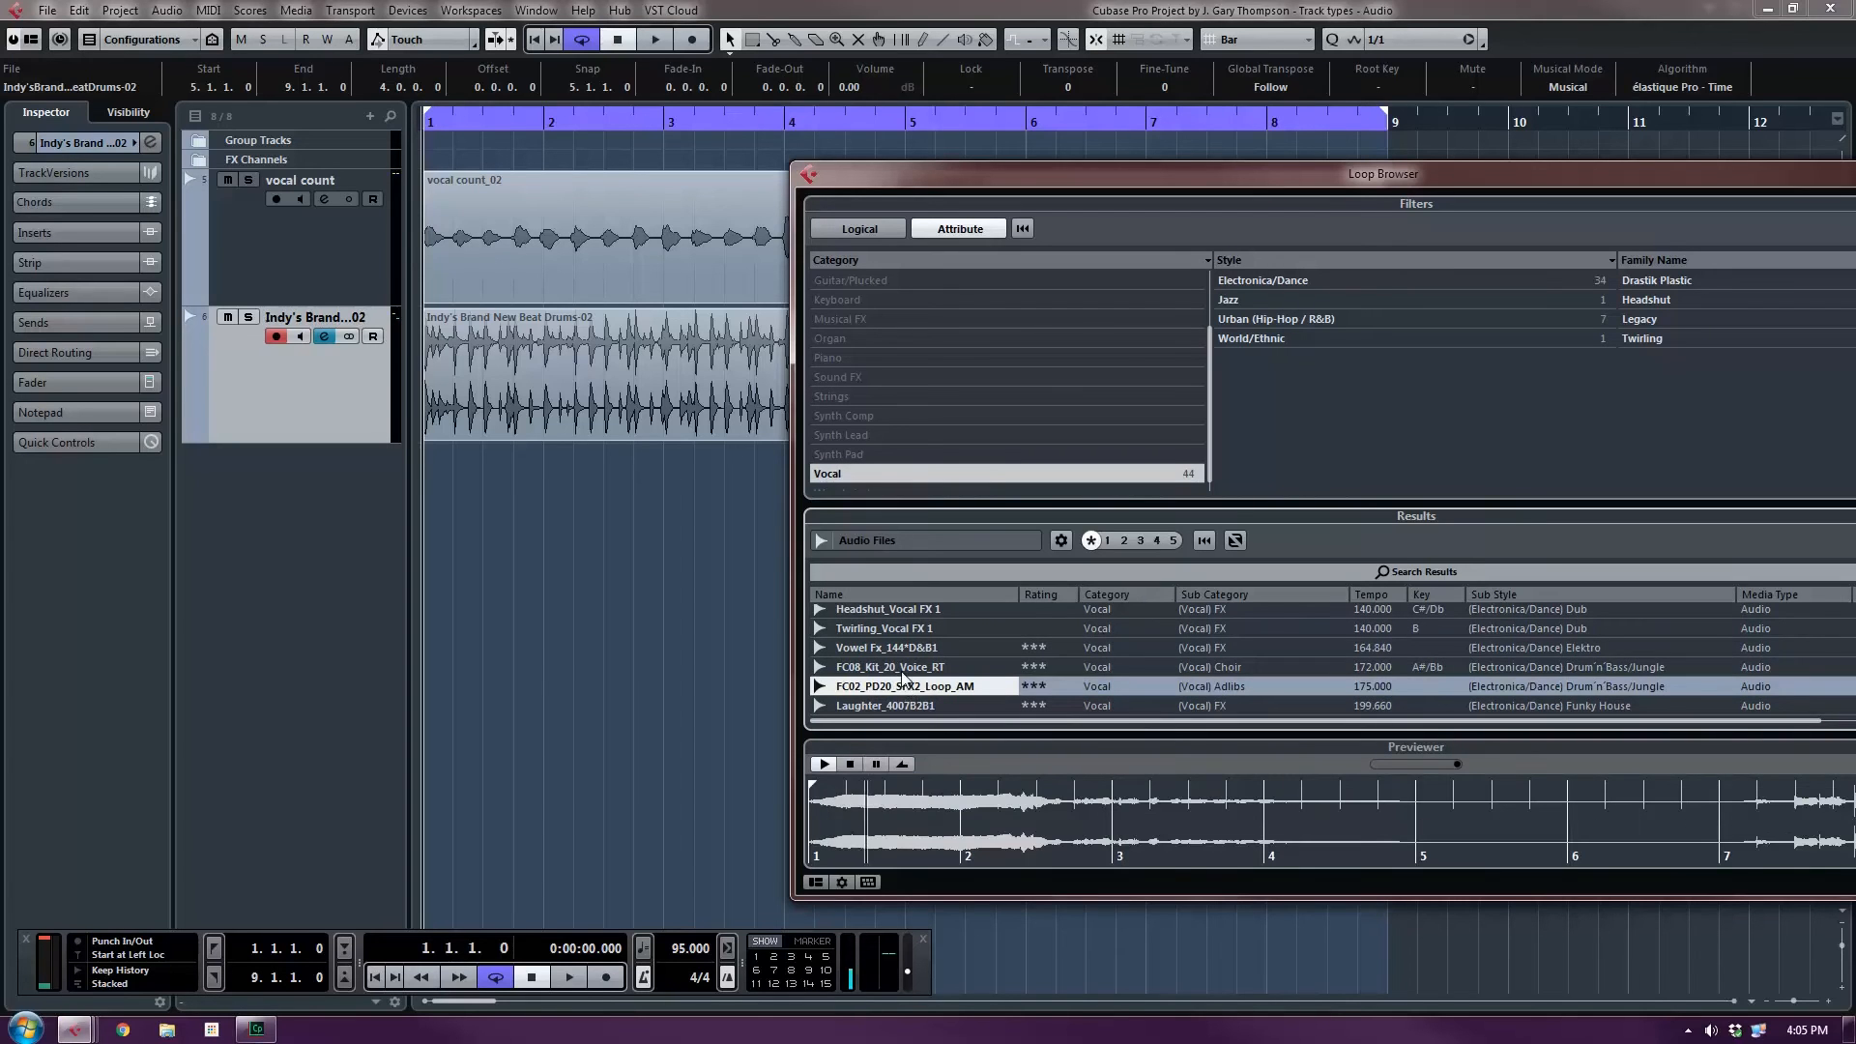
click(904, 667)
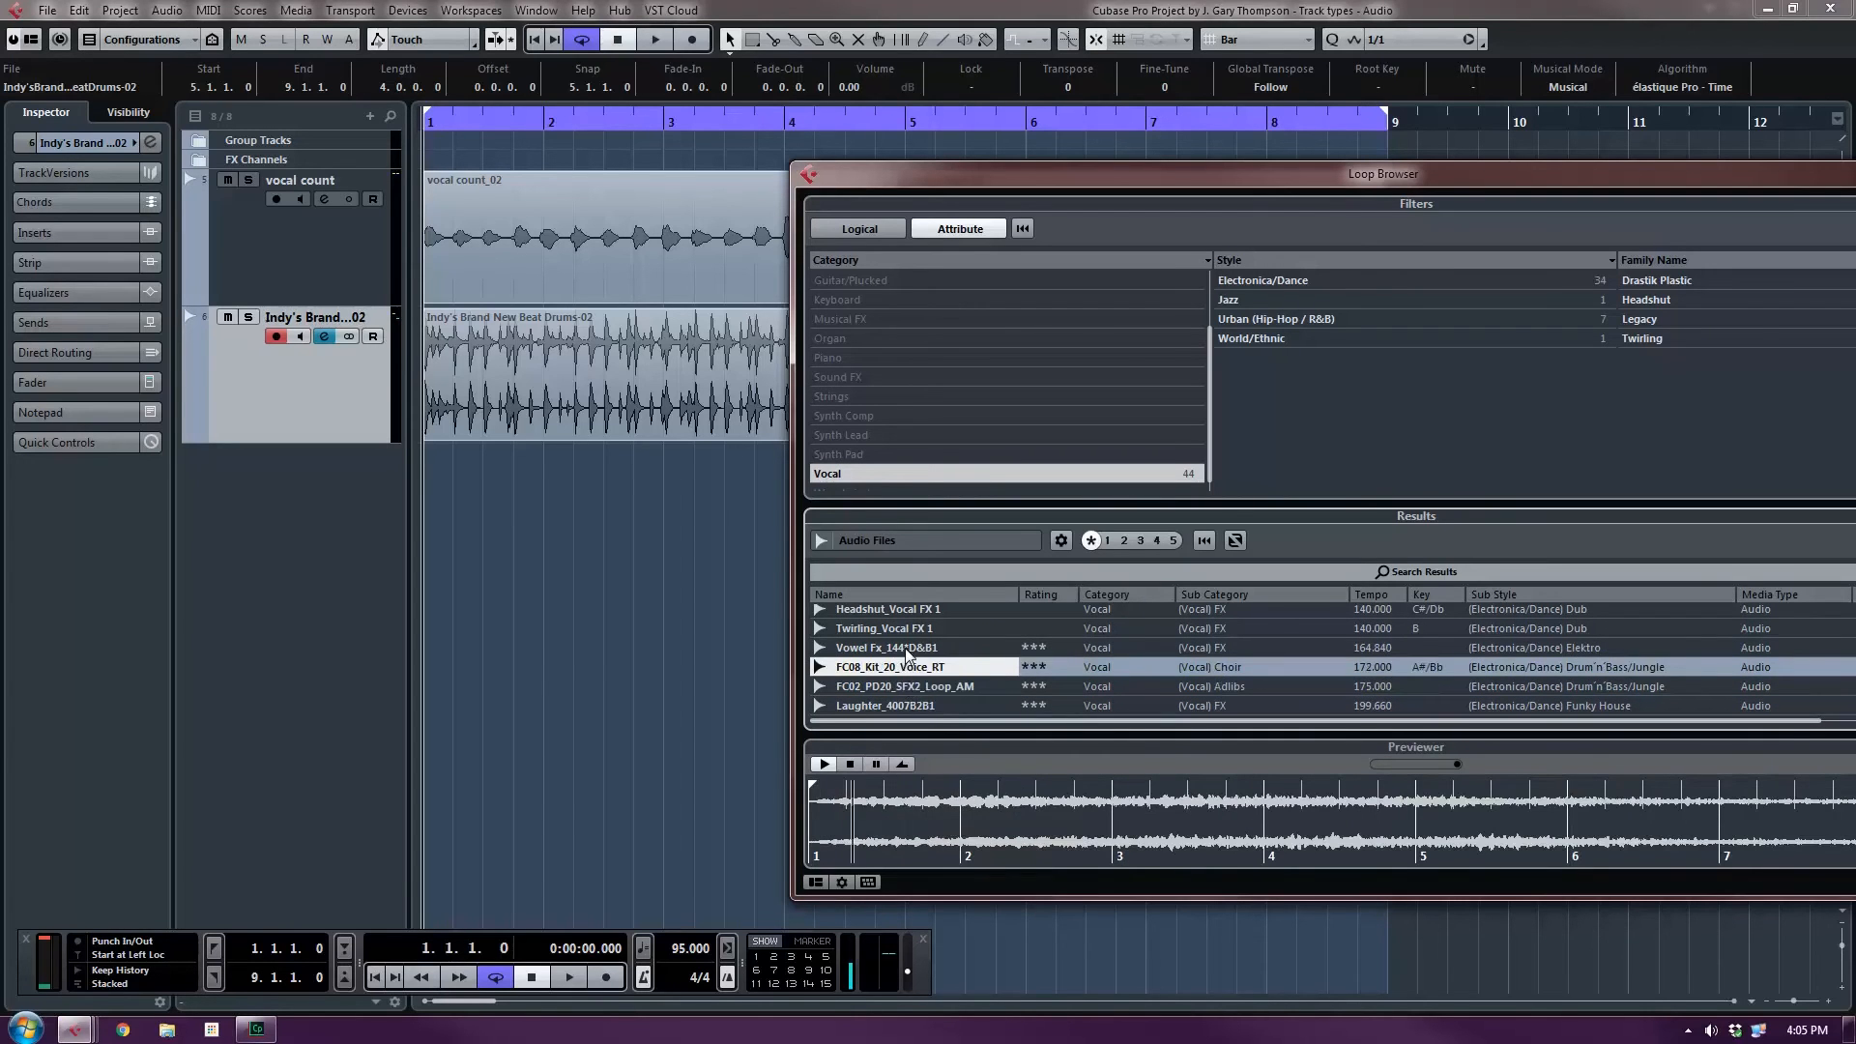
click(906, 647)
click(908, 629)
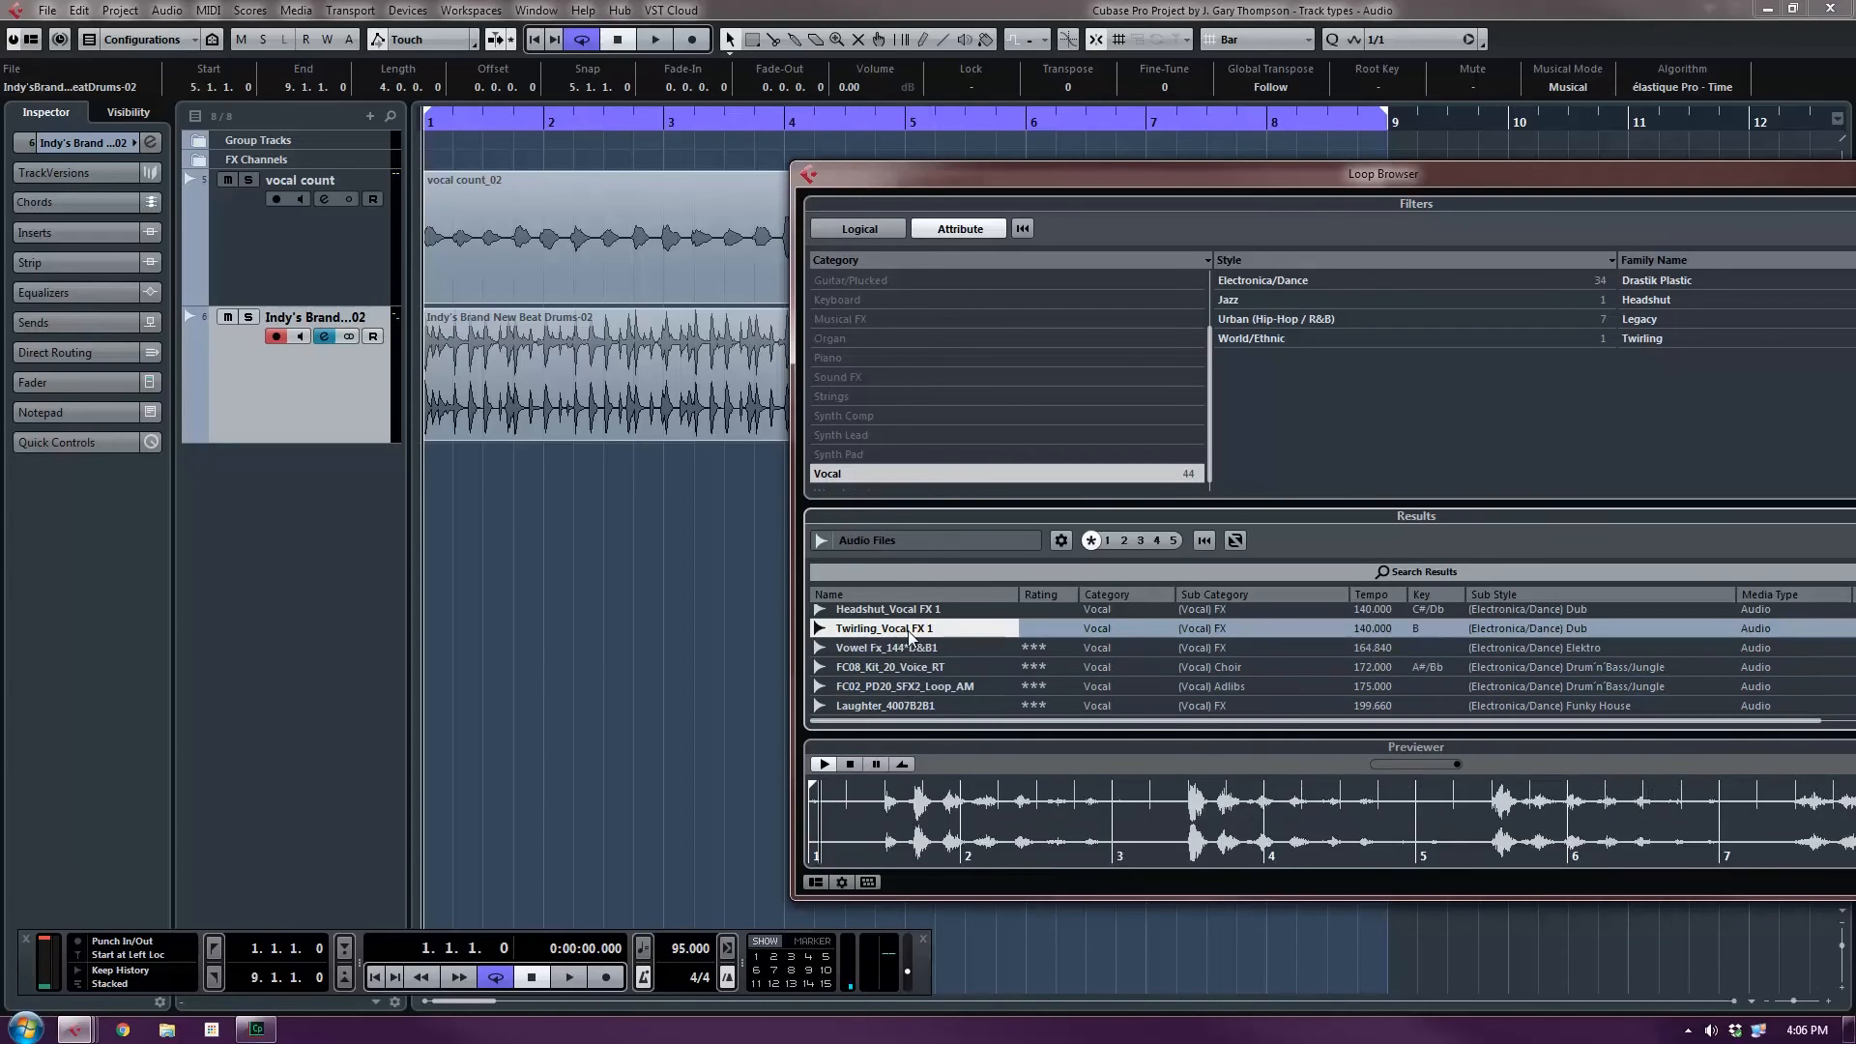
scroll(908, 631, up, 3)
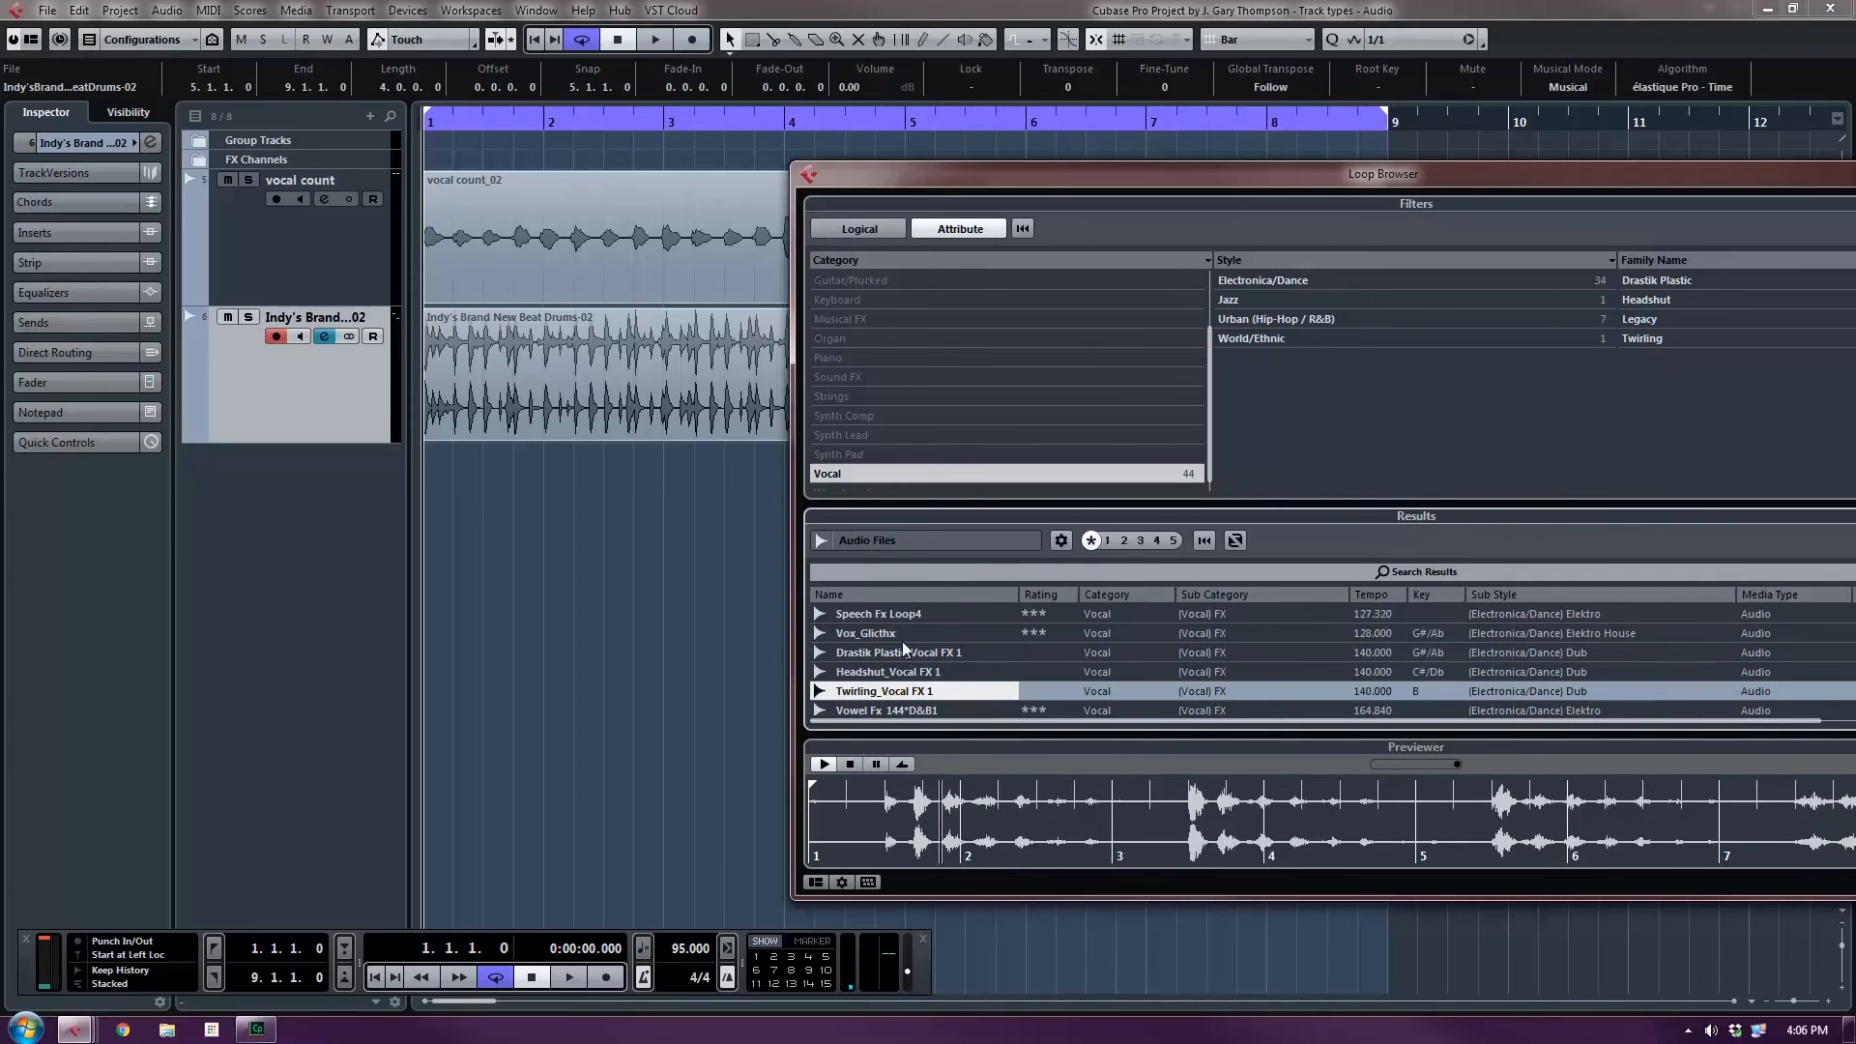
click(897, 634)
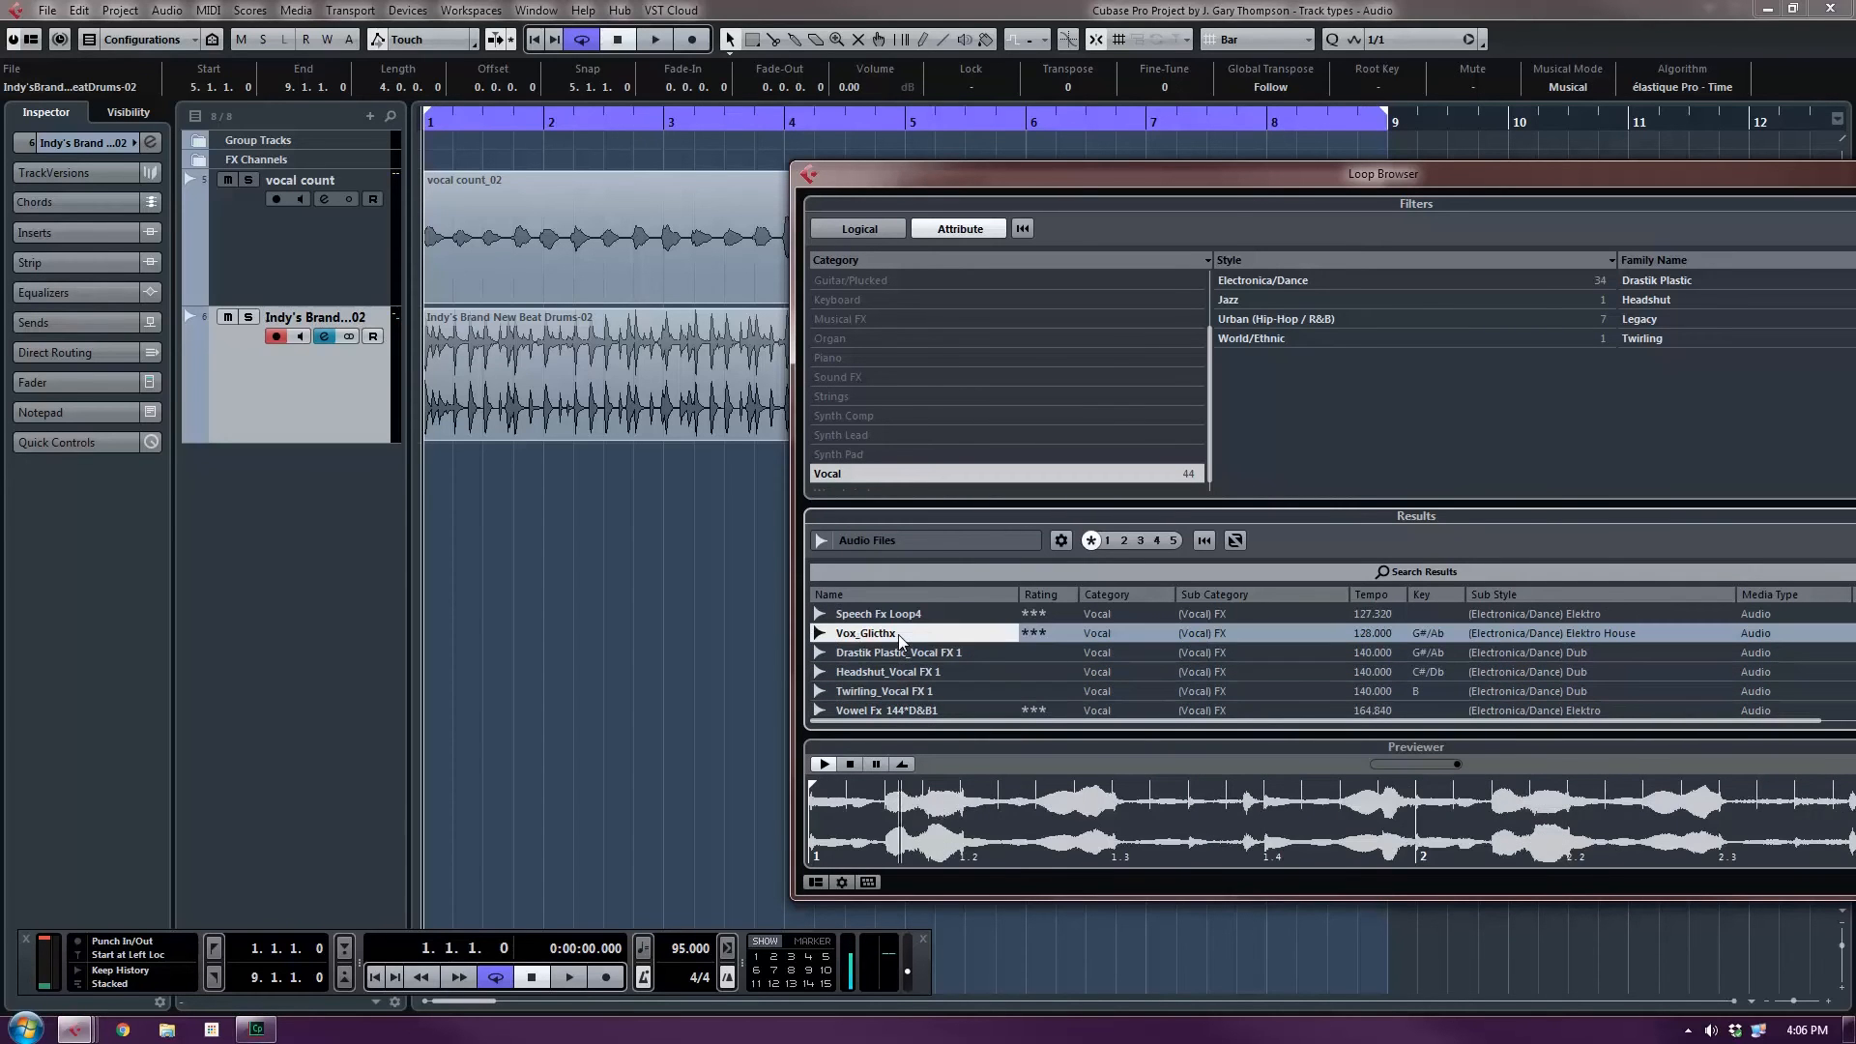
Preview Speech Fx Loop4 and place it at bar 3 on a new track below the drum loop track.
scroll(898, 635, up, 1)
click(898, 635)
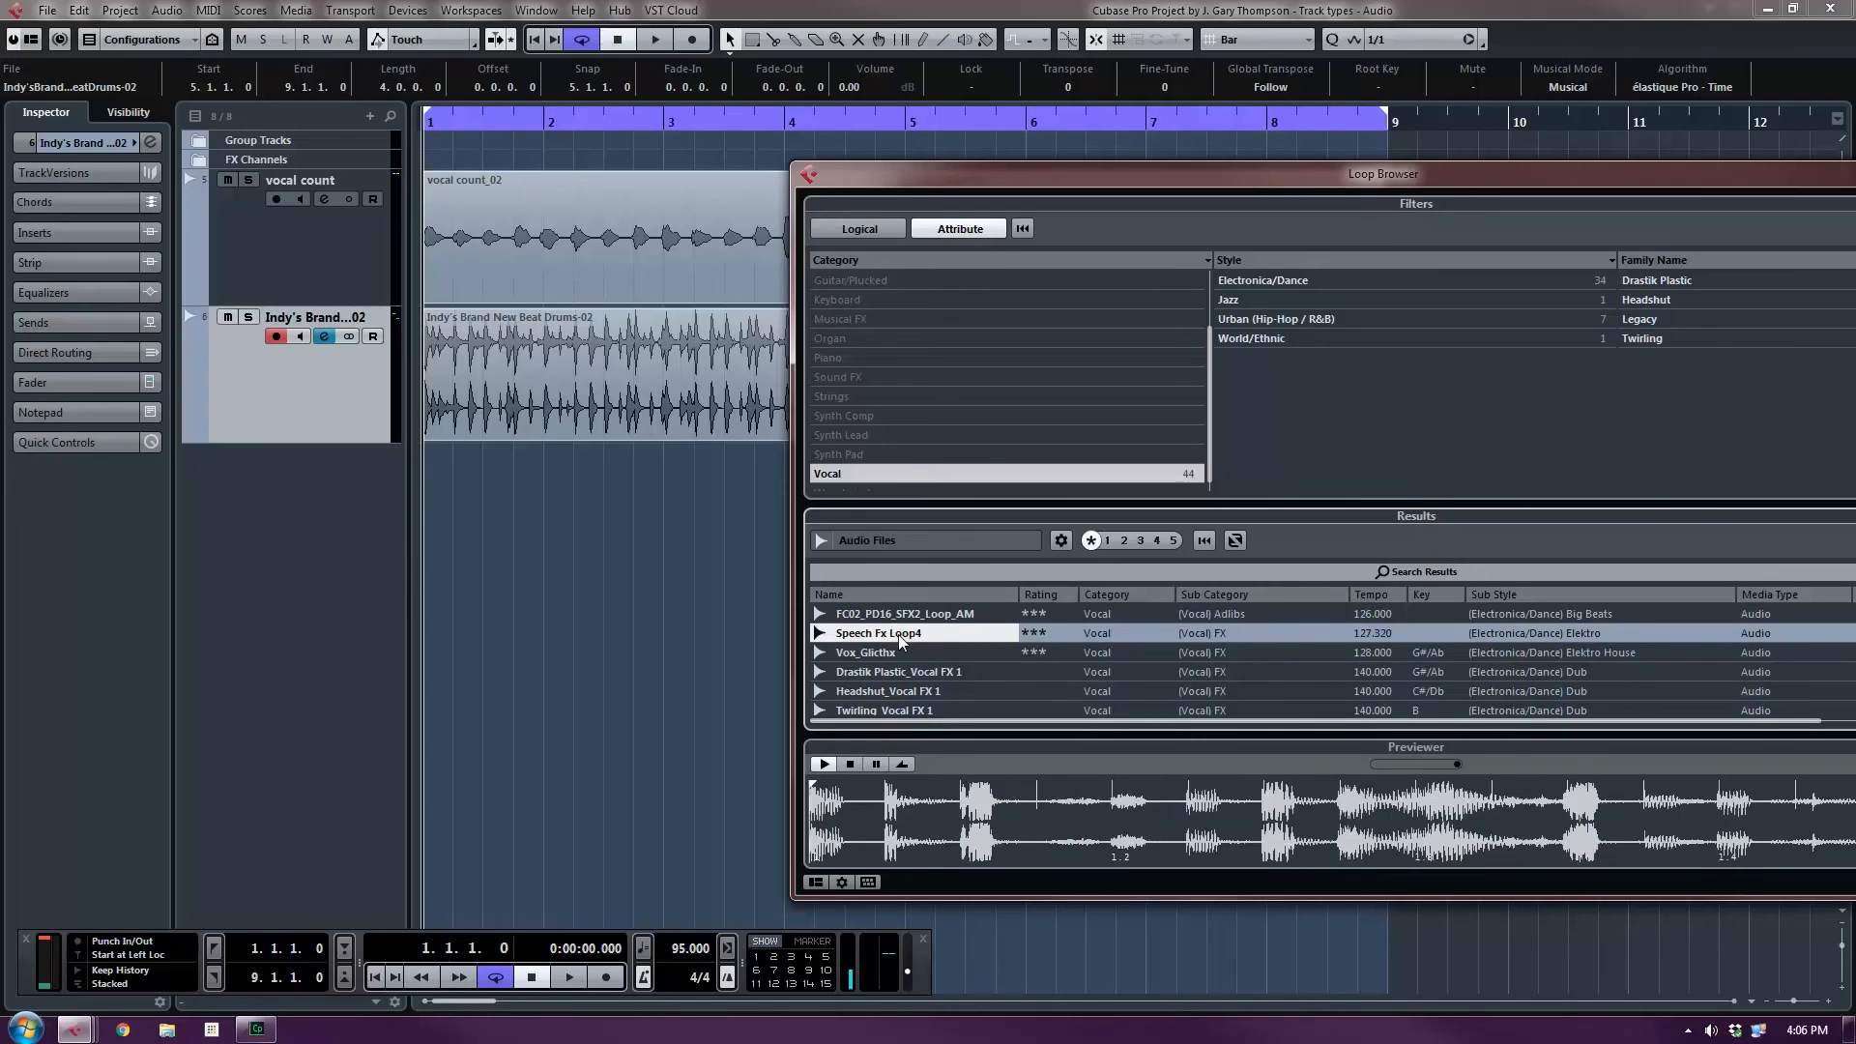
scroll(898, 635, up, 2)
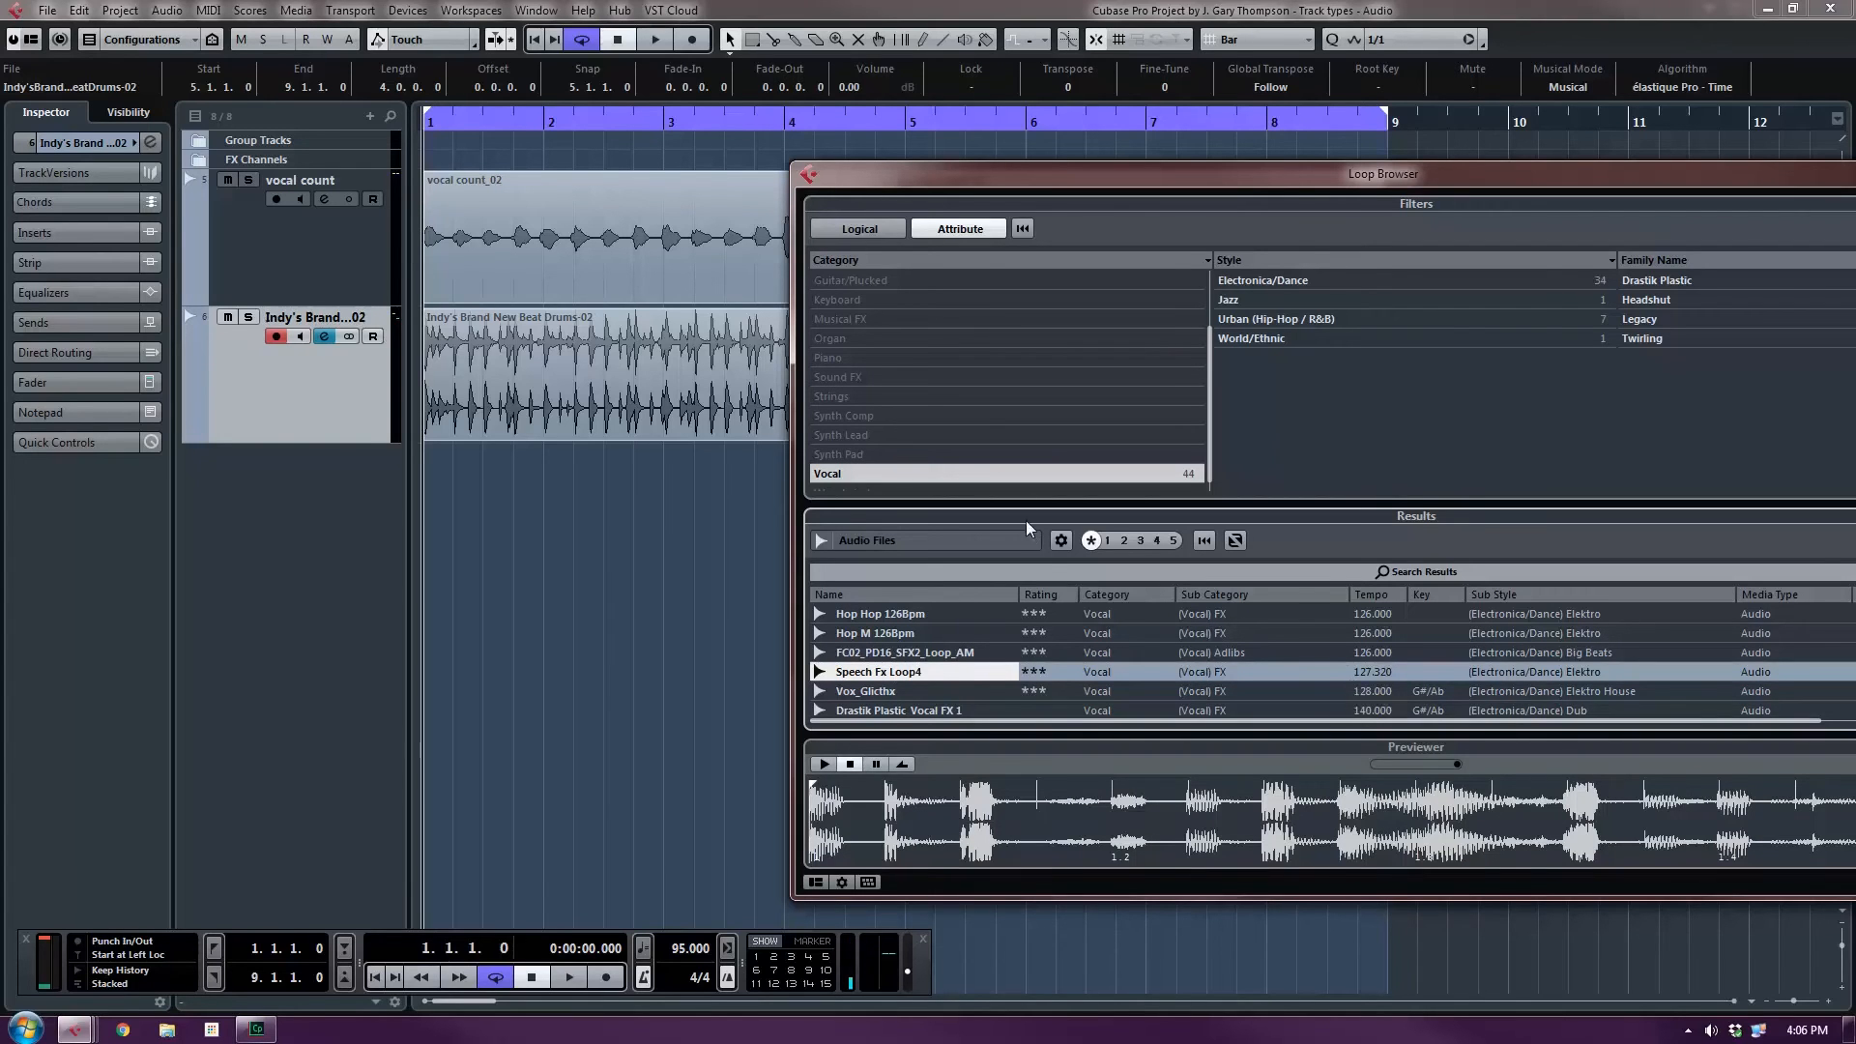
drag(1031, 177, 1278, 126)
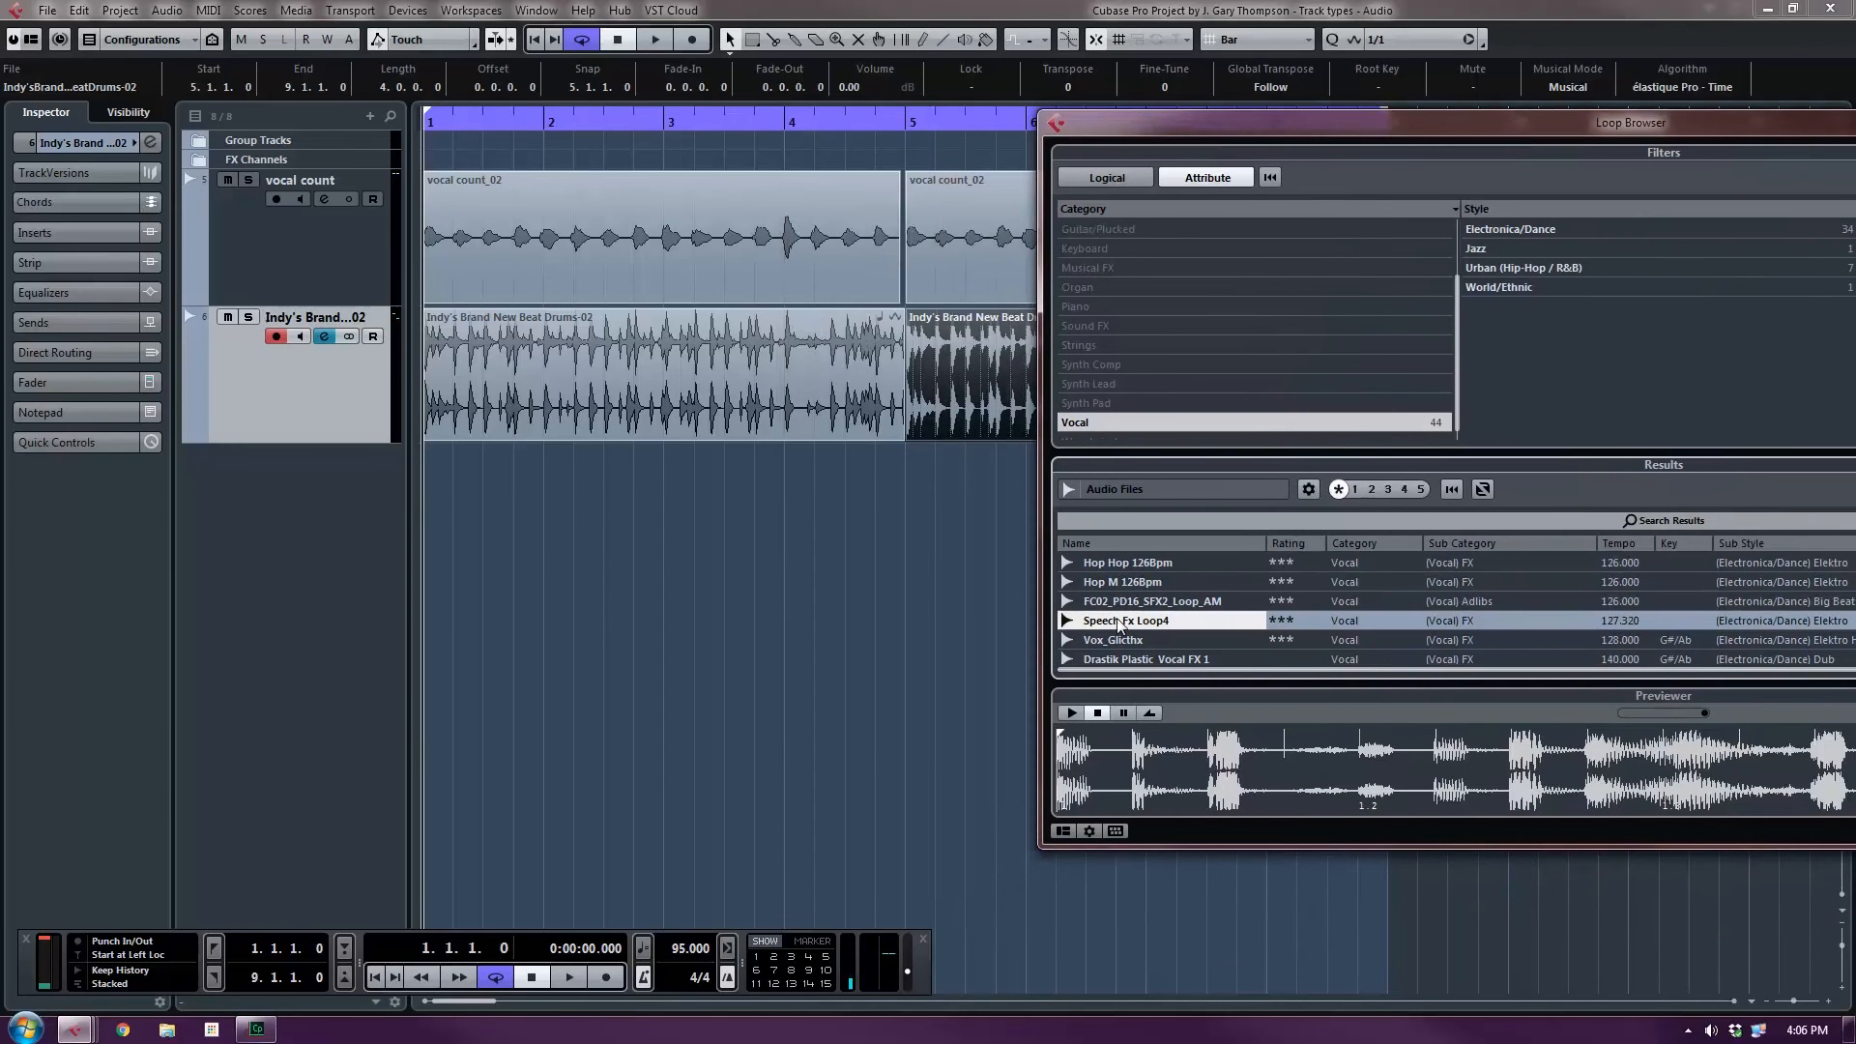
drag(1123, 623, 689, 470)
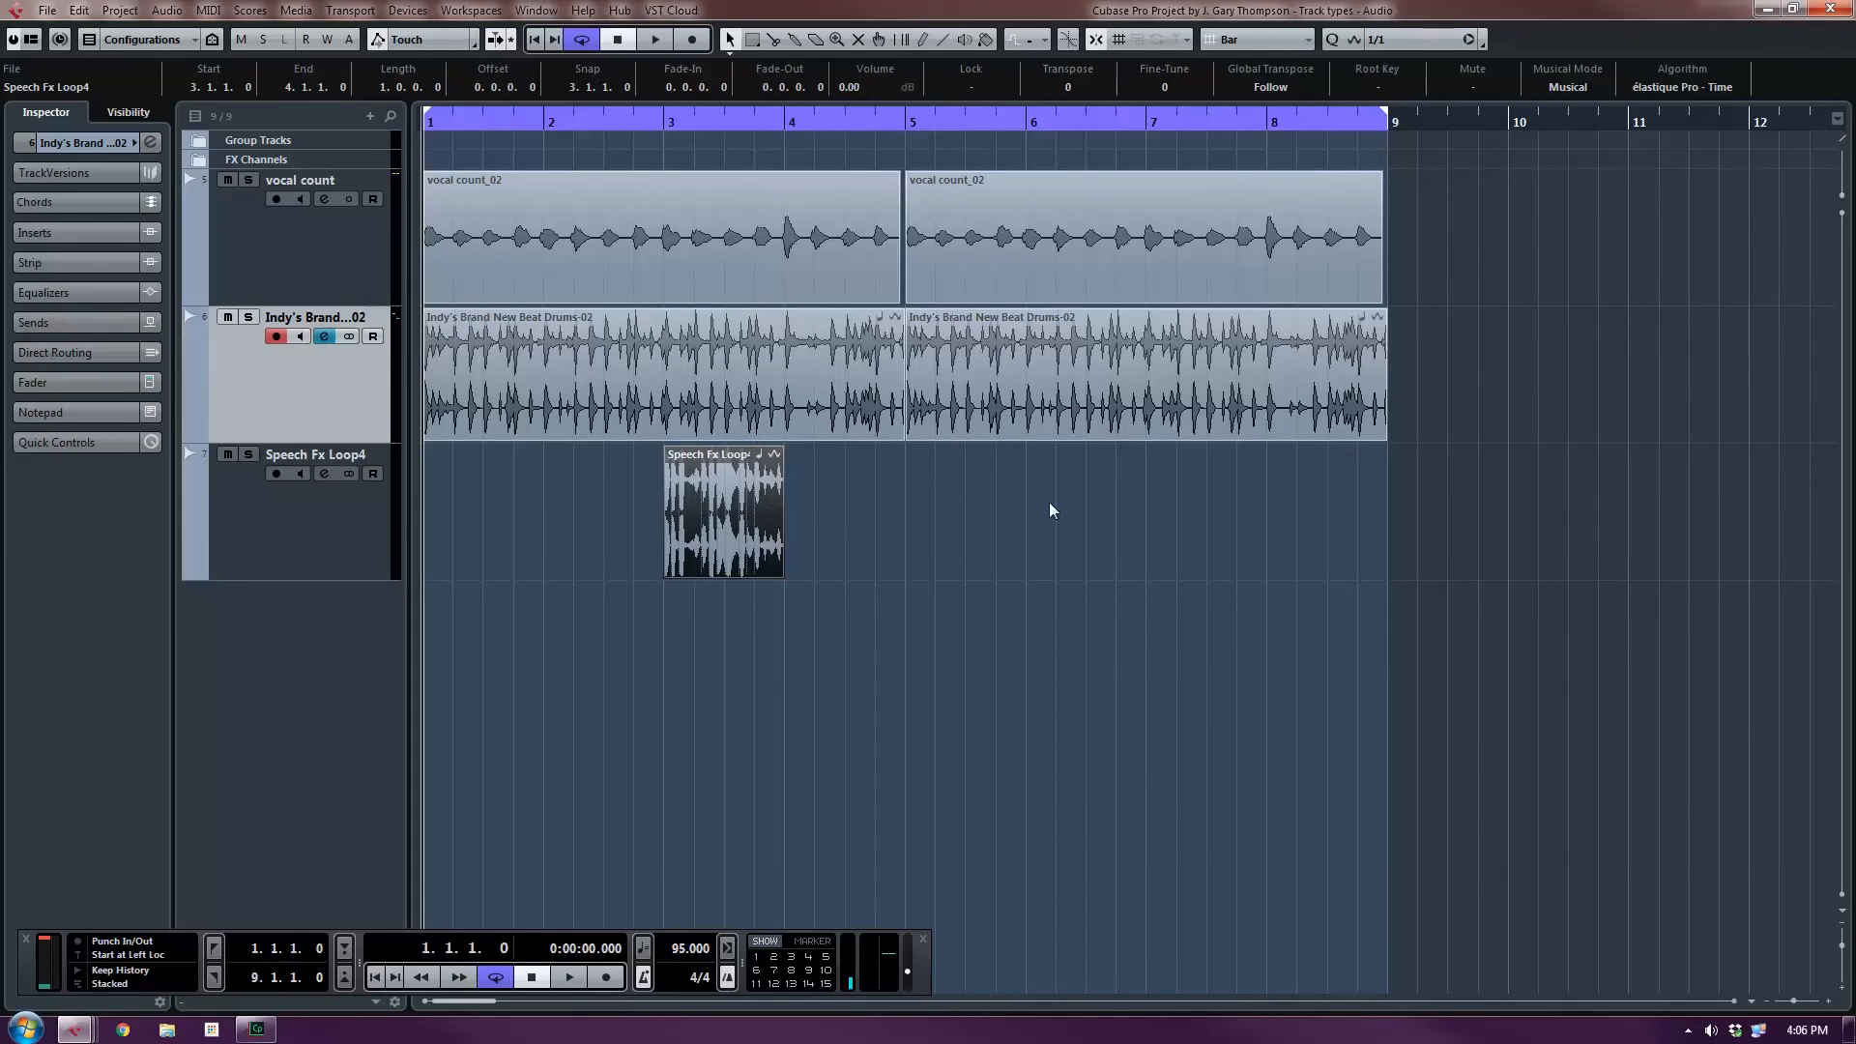
Reopen the Loop Browser and preview FC02_PD16_SFX2_Loop_AM, Hop M 126Bpm, Da Da 126bpm and Hop Hop 126Bpm.
key(F6)
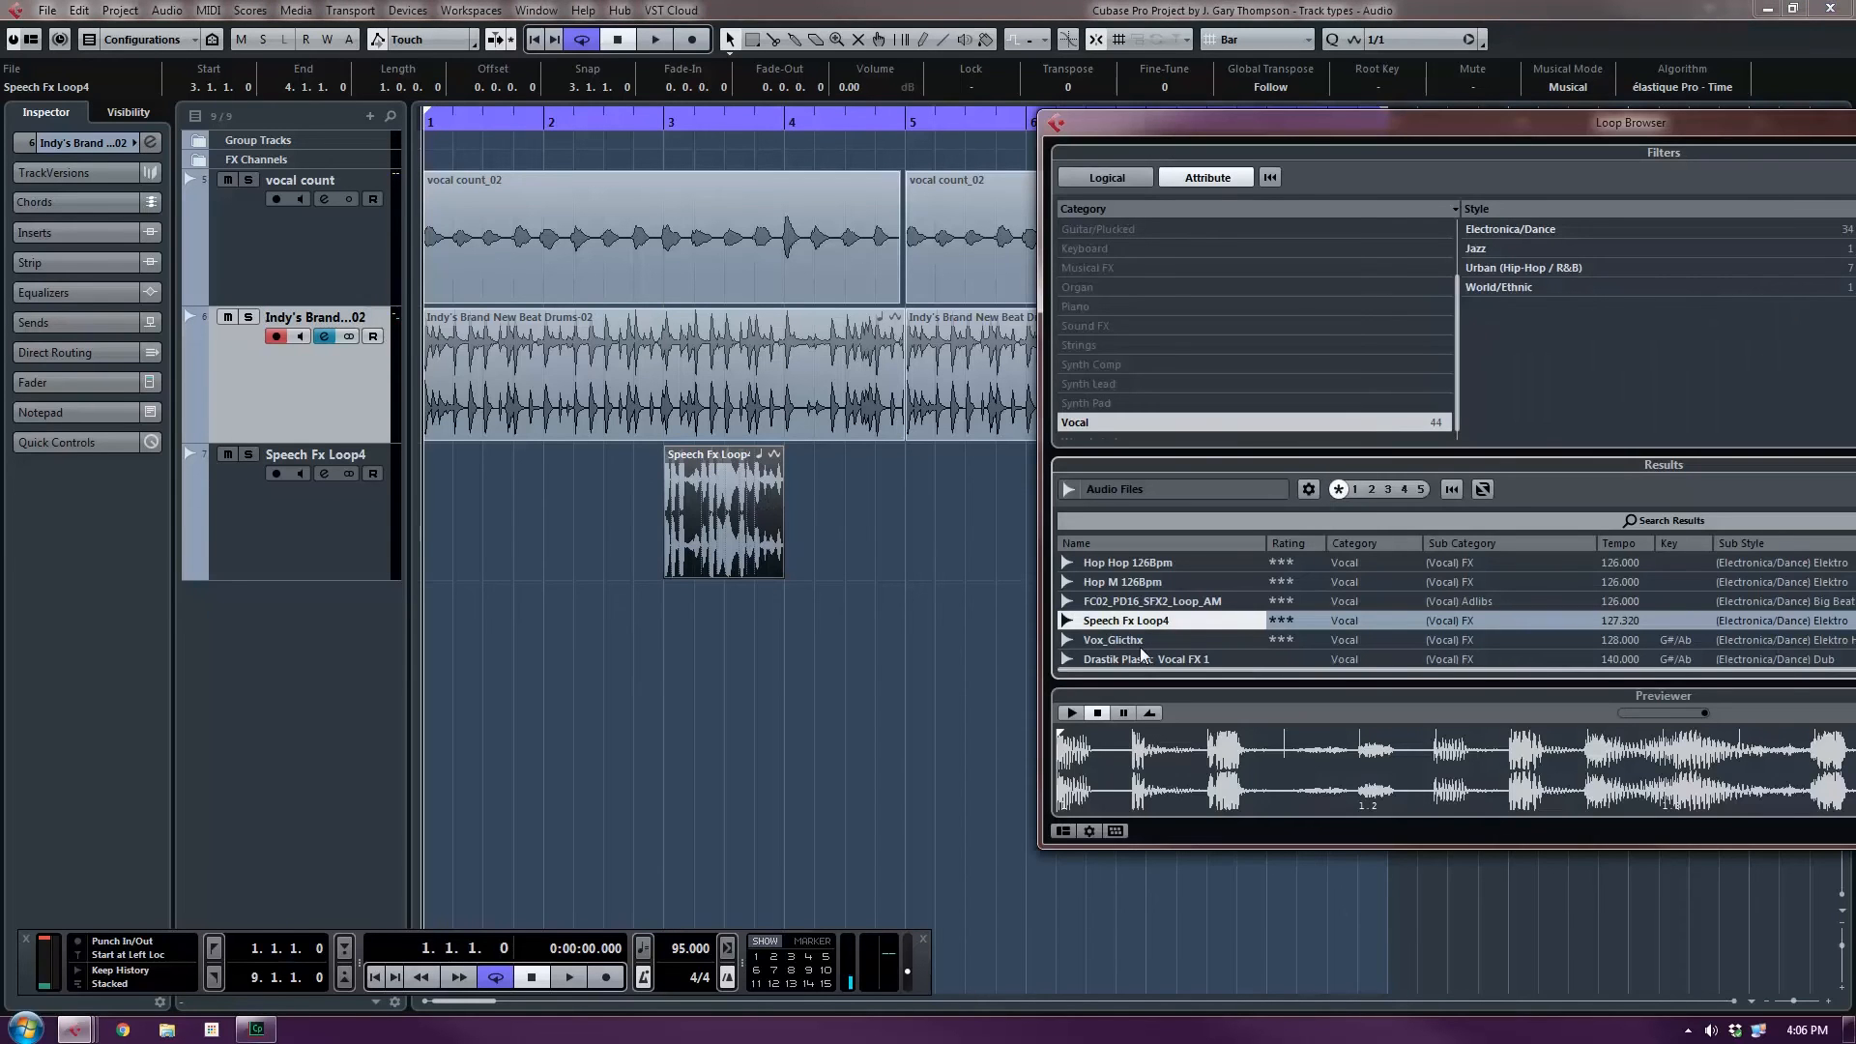
click(1133, 601)
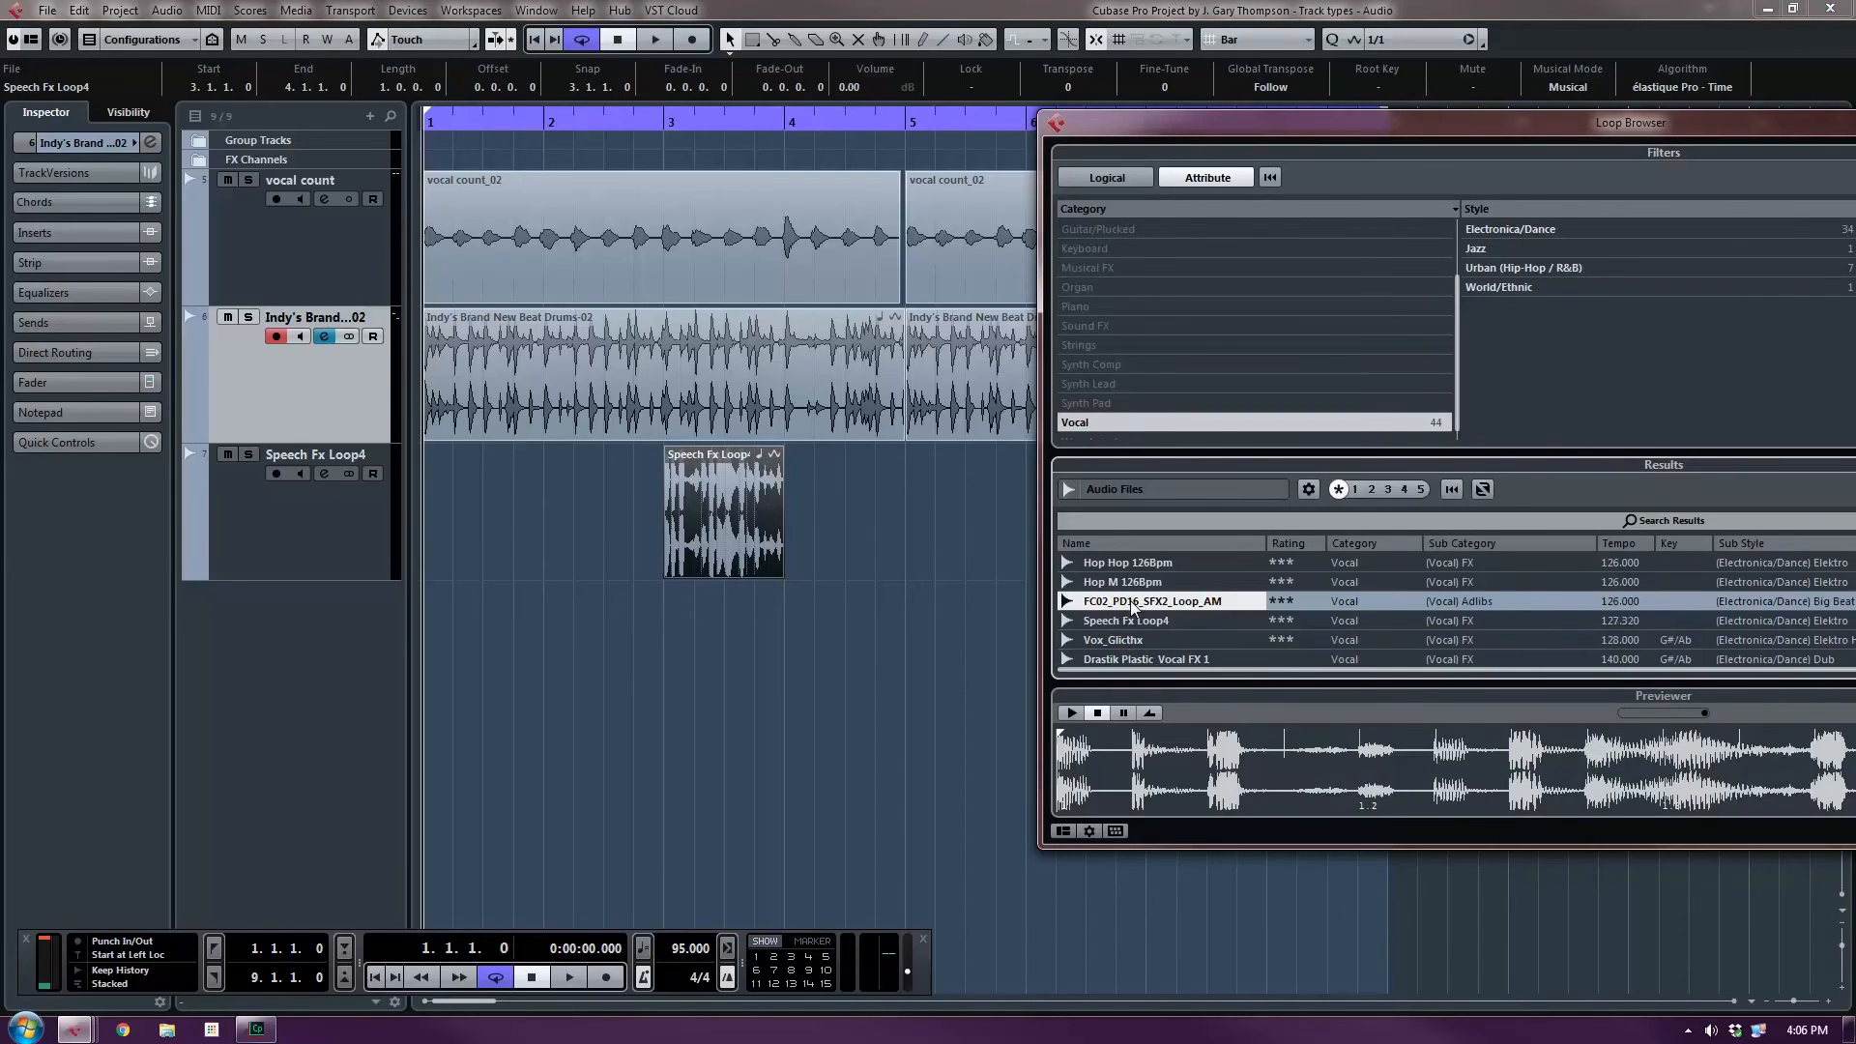
click(1143, 580)
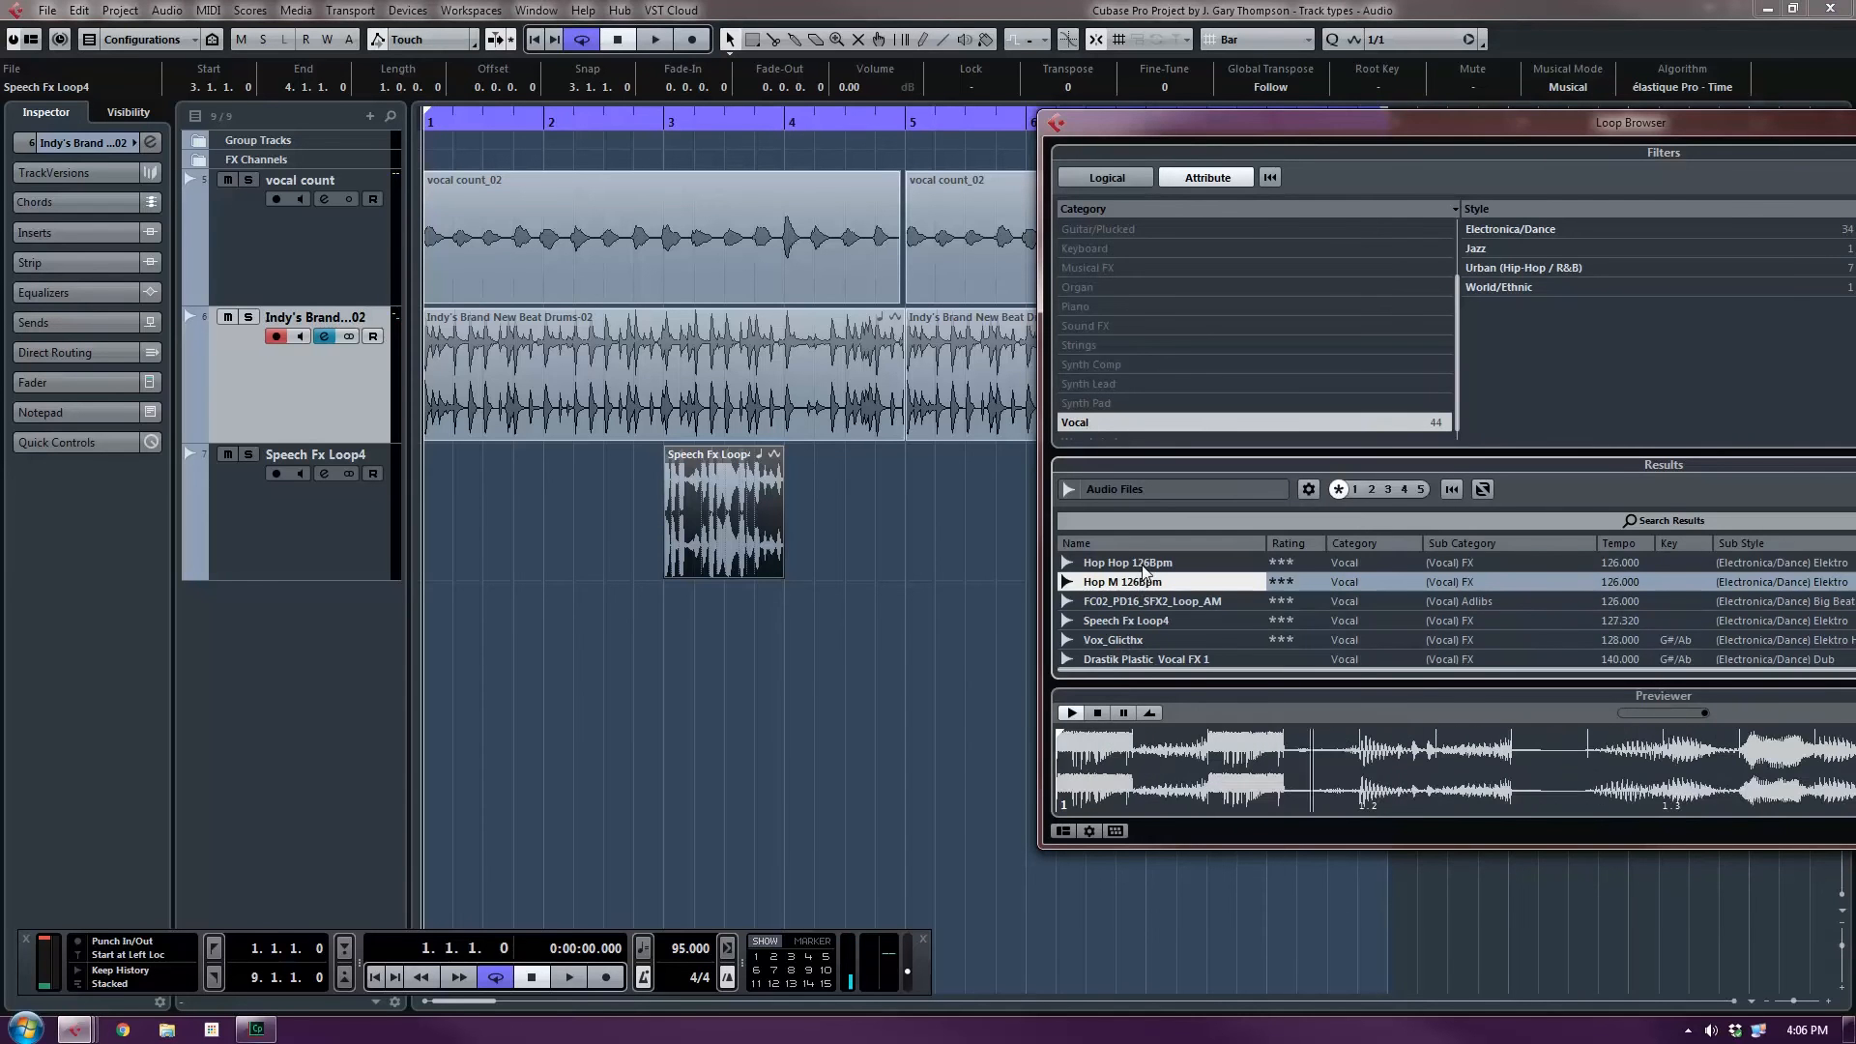
click(1145, 571)
scroll(1141, 592, up, 1)
click(1147, 584)
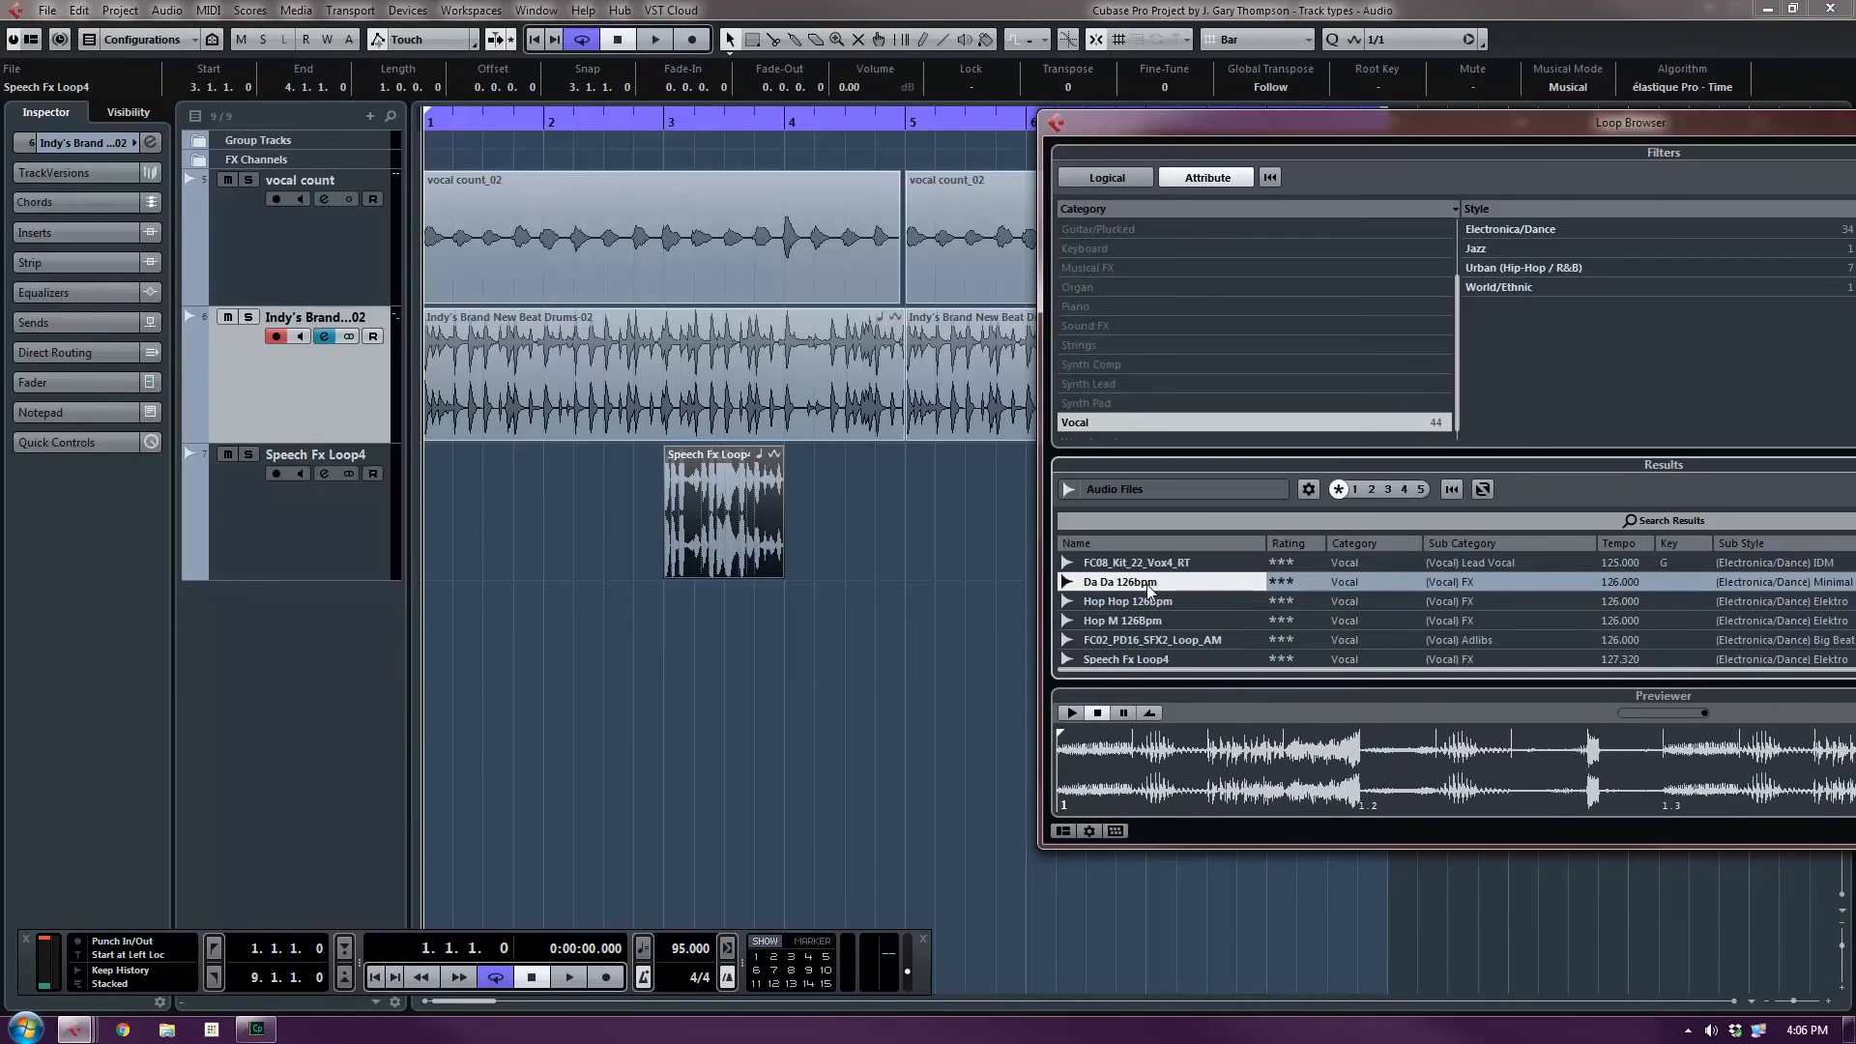
click(1149, 601)
Preview Vox Fx Loop1 and place it at bar 4 on the Speech Fx Loop4 track.
scroll(1170, 601, up, 3)
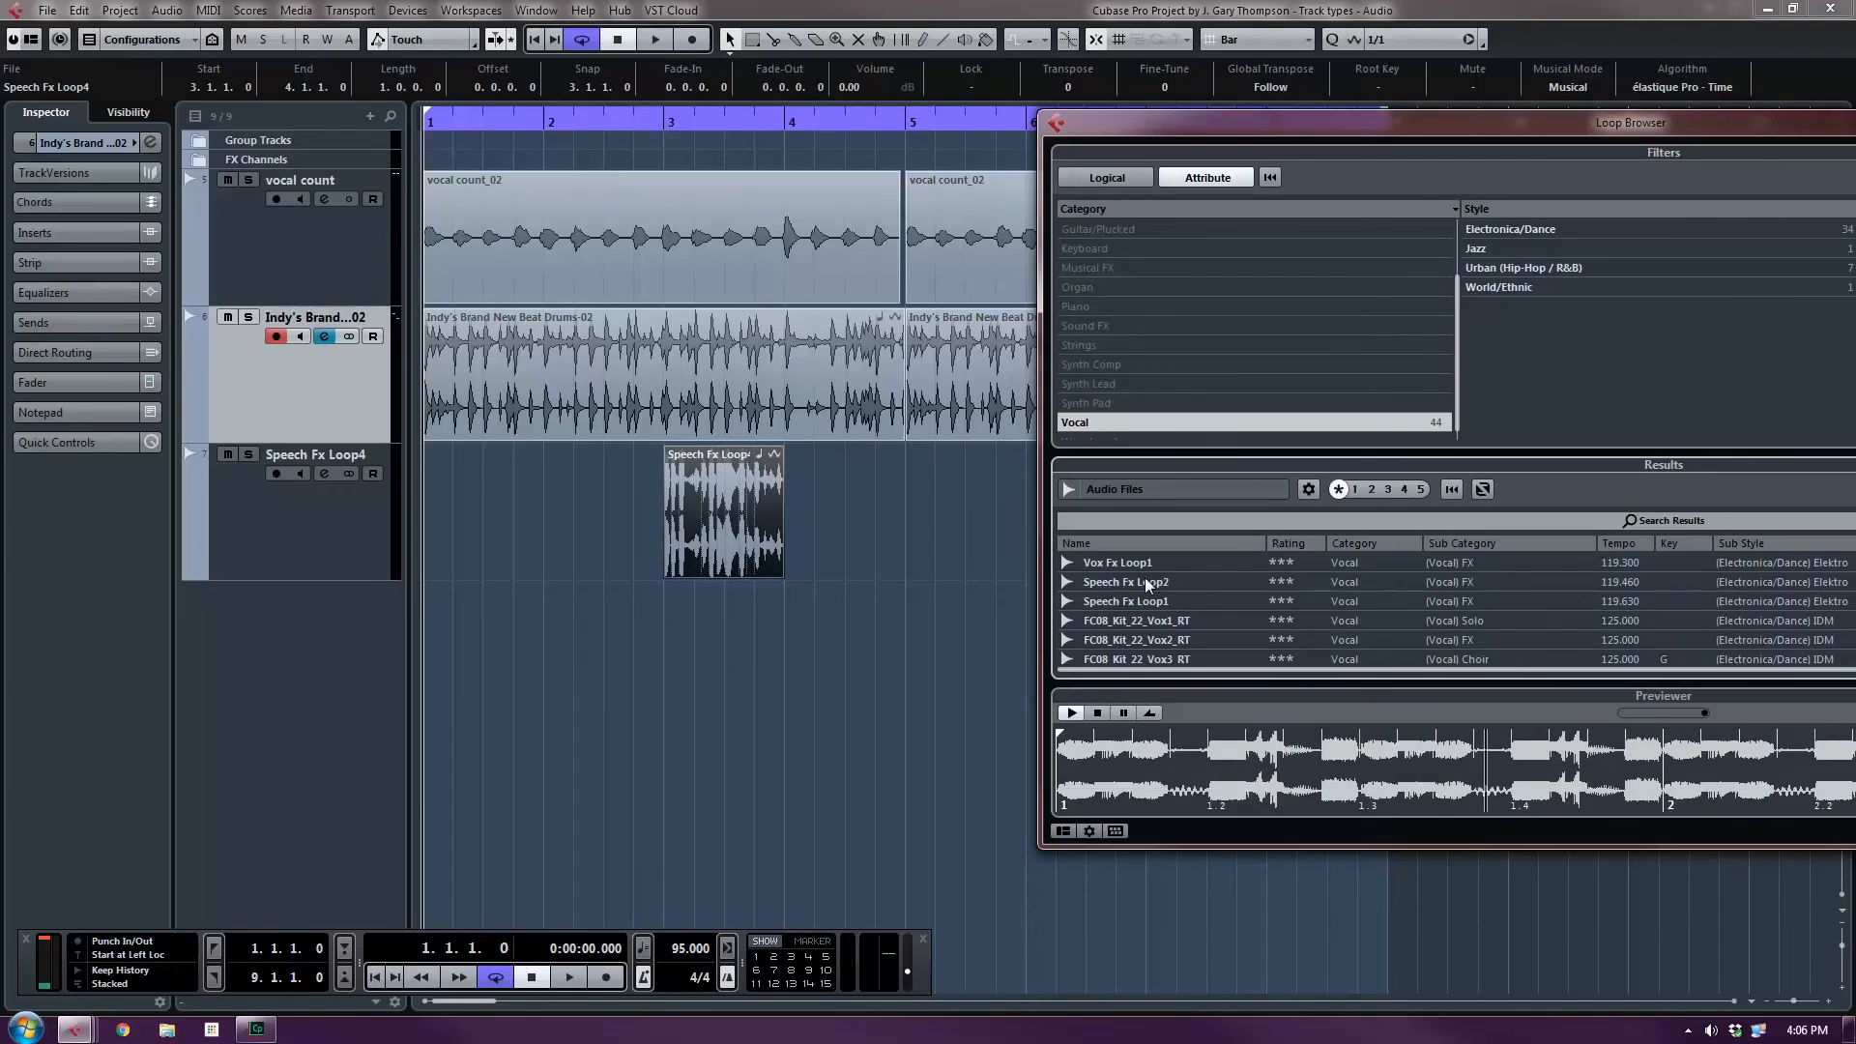
click(1144, 565)
scroll(1178, 605, up, 2)
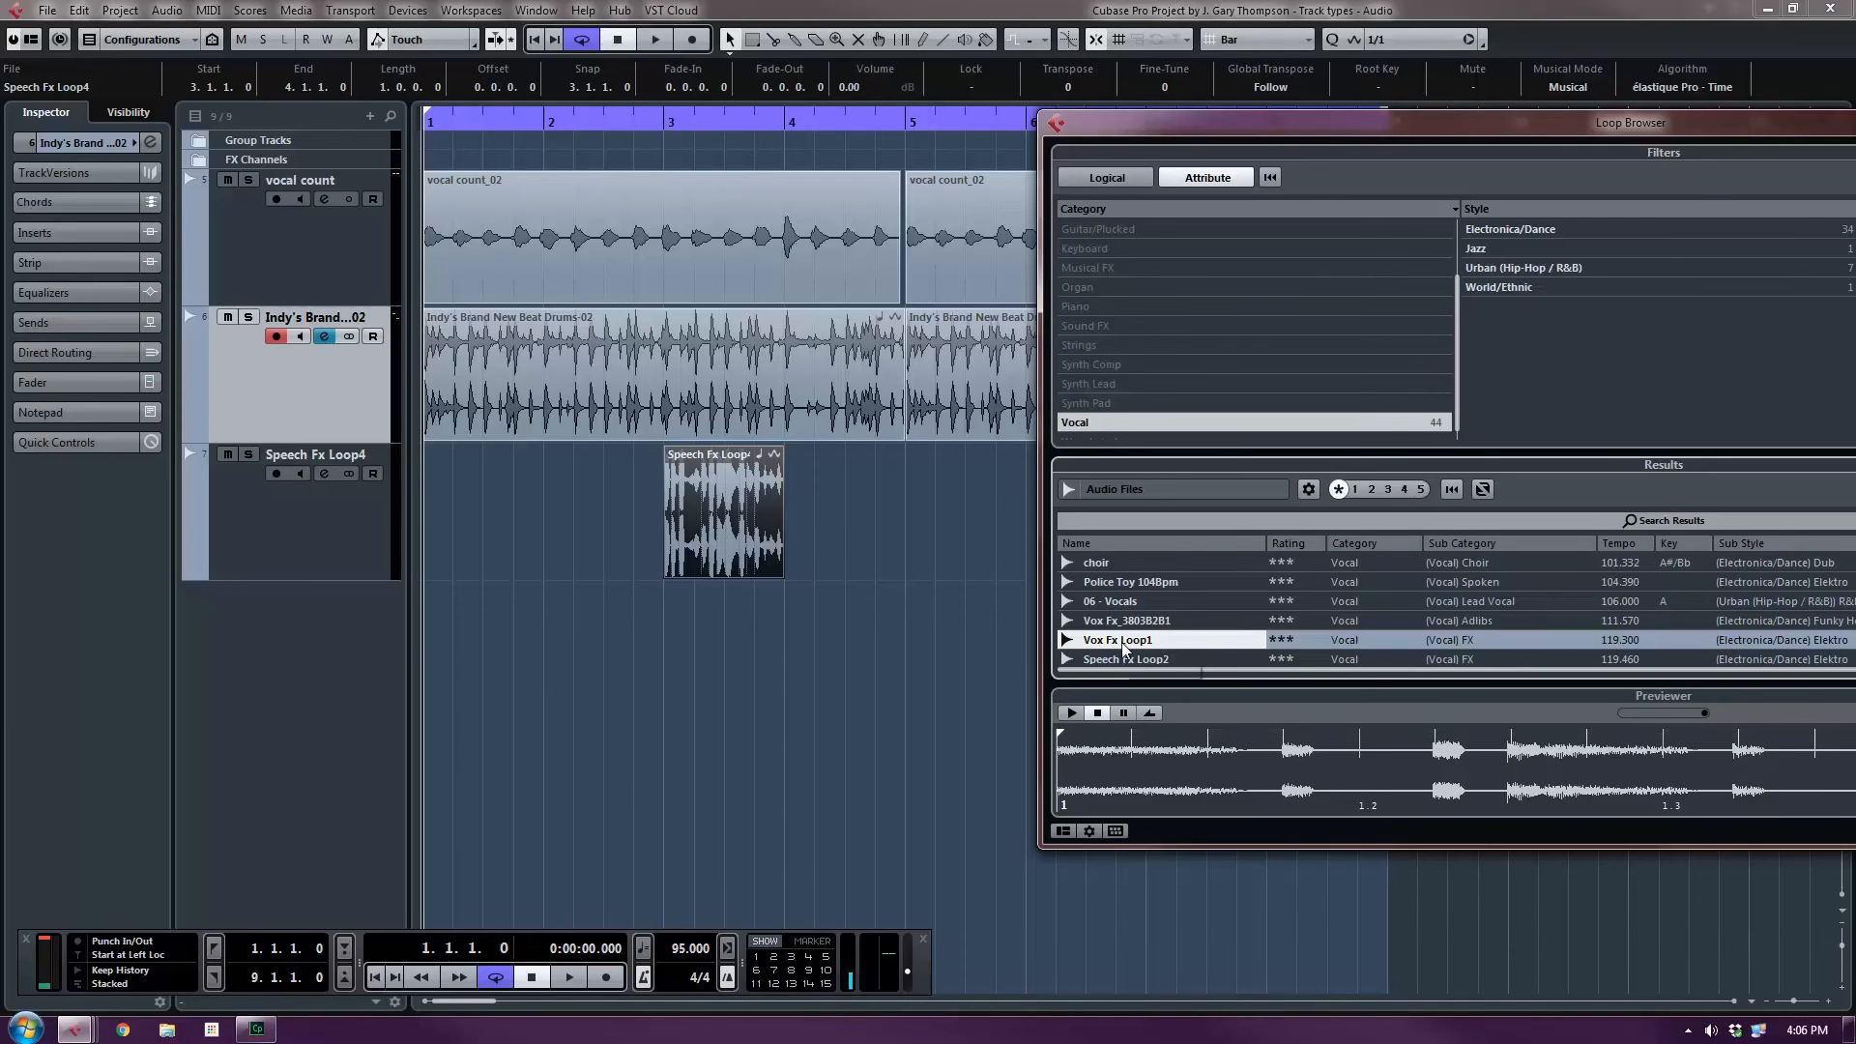
drag(1125, 648, 807, 511)
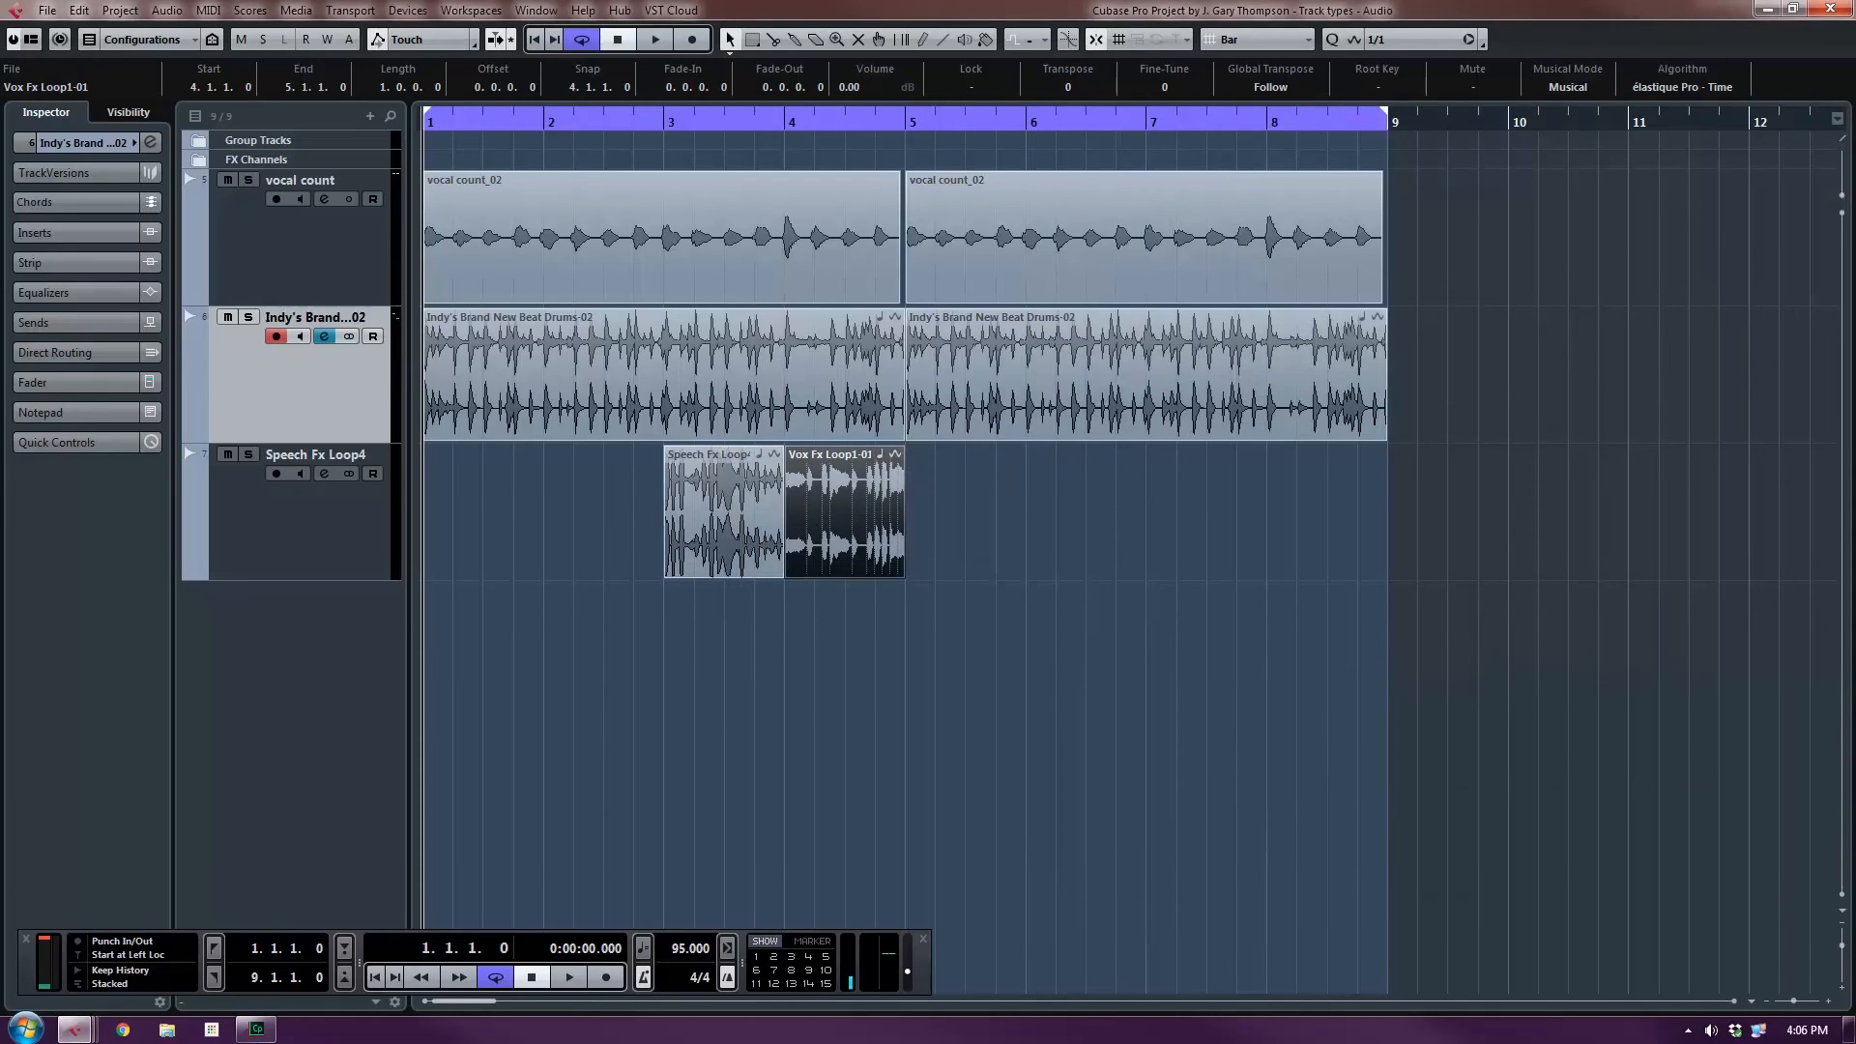
Preview Vox Fx_3803B2B1, place it at bar 1 on the Speech Fx Loop4 track, and play the project from the start.
key(F6)
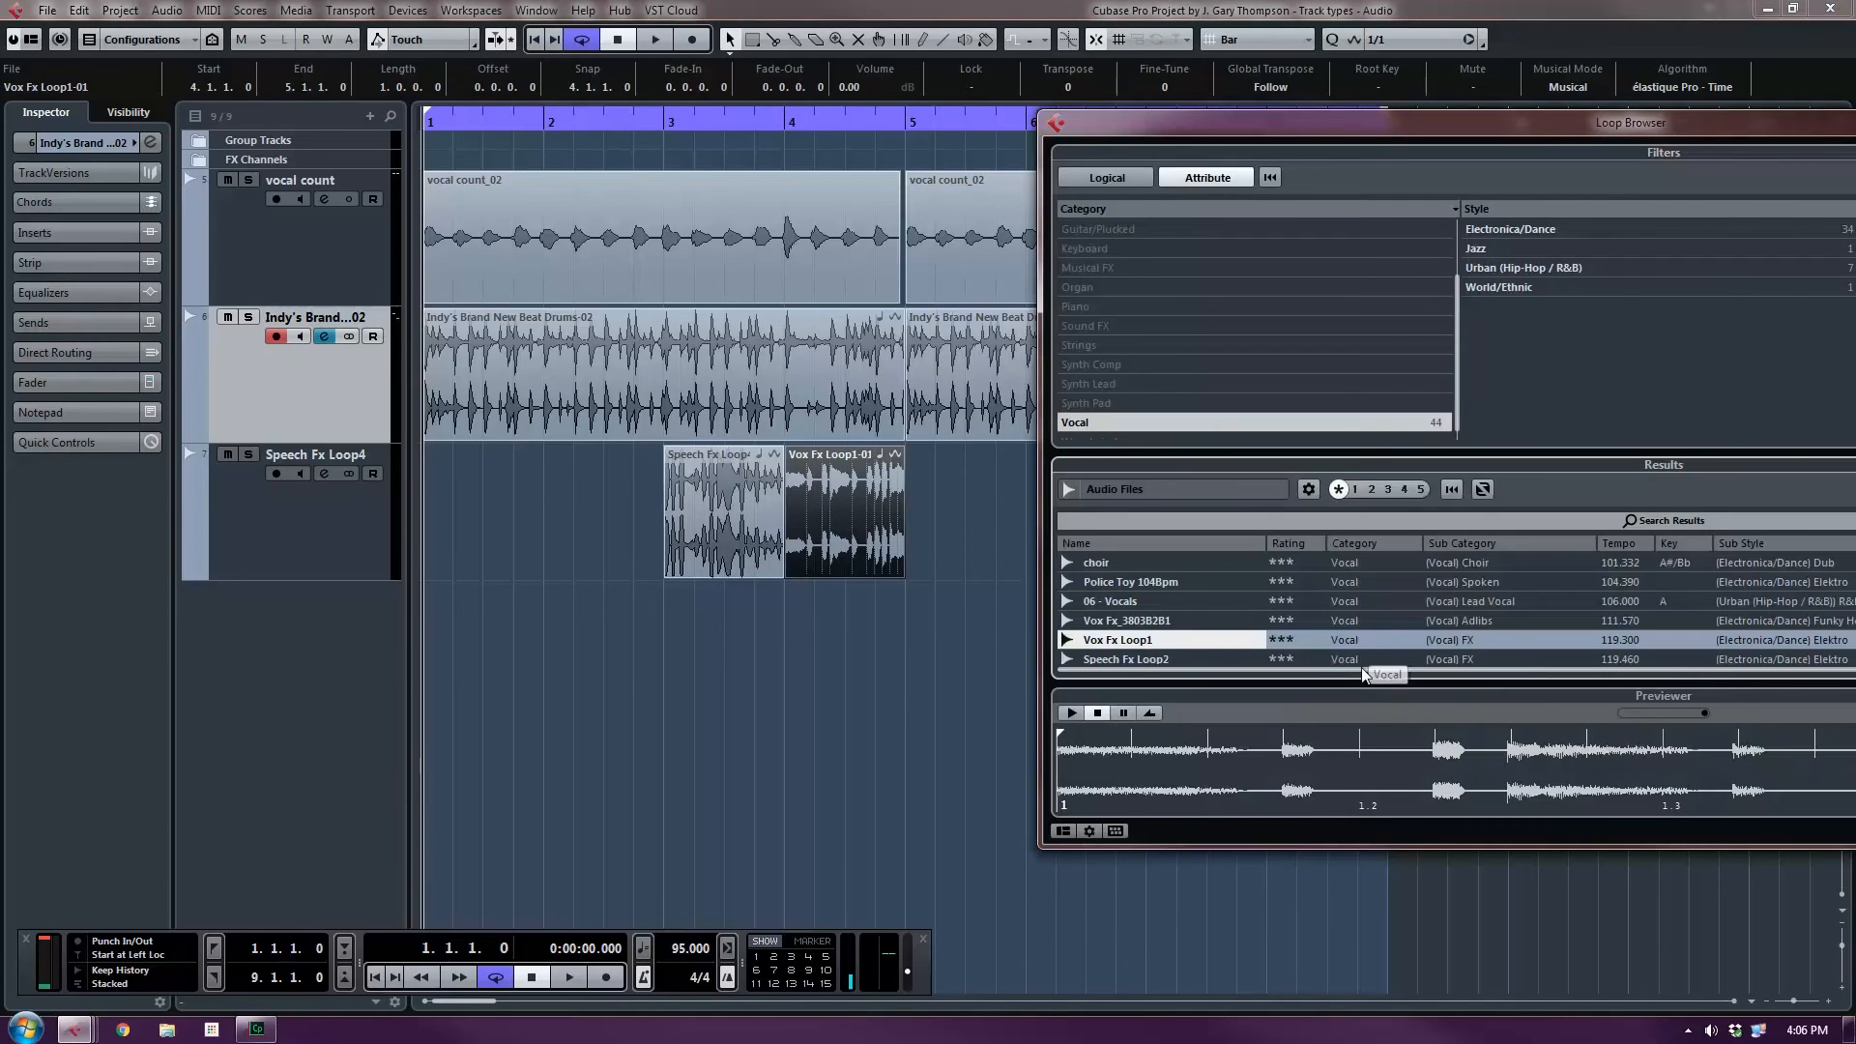
click(1204, 622)
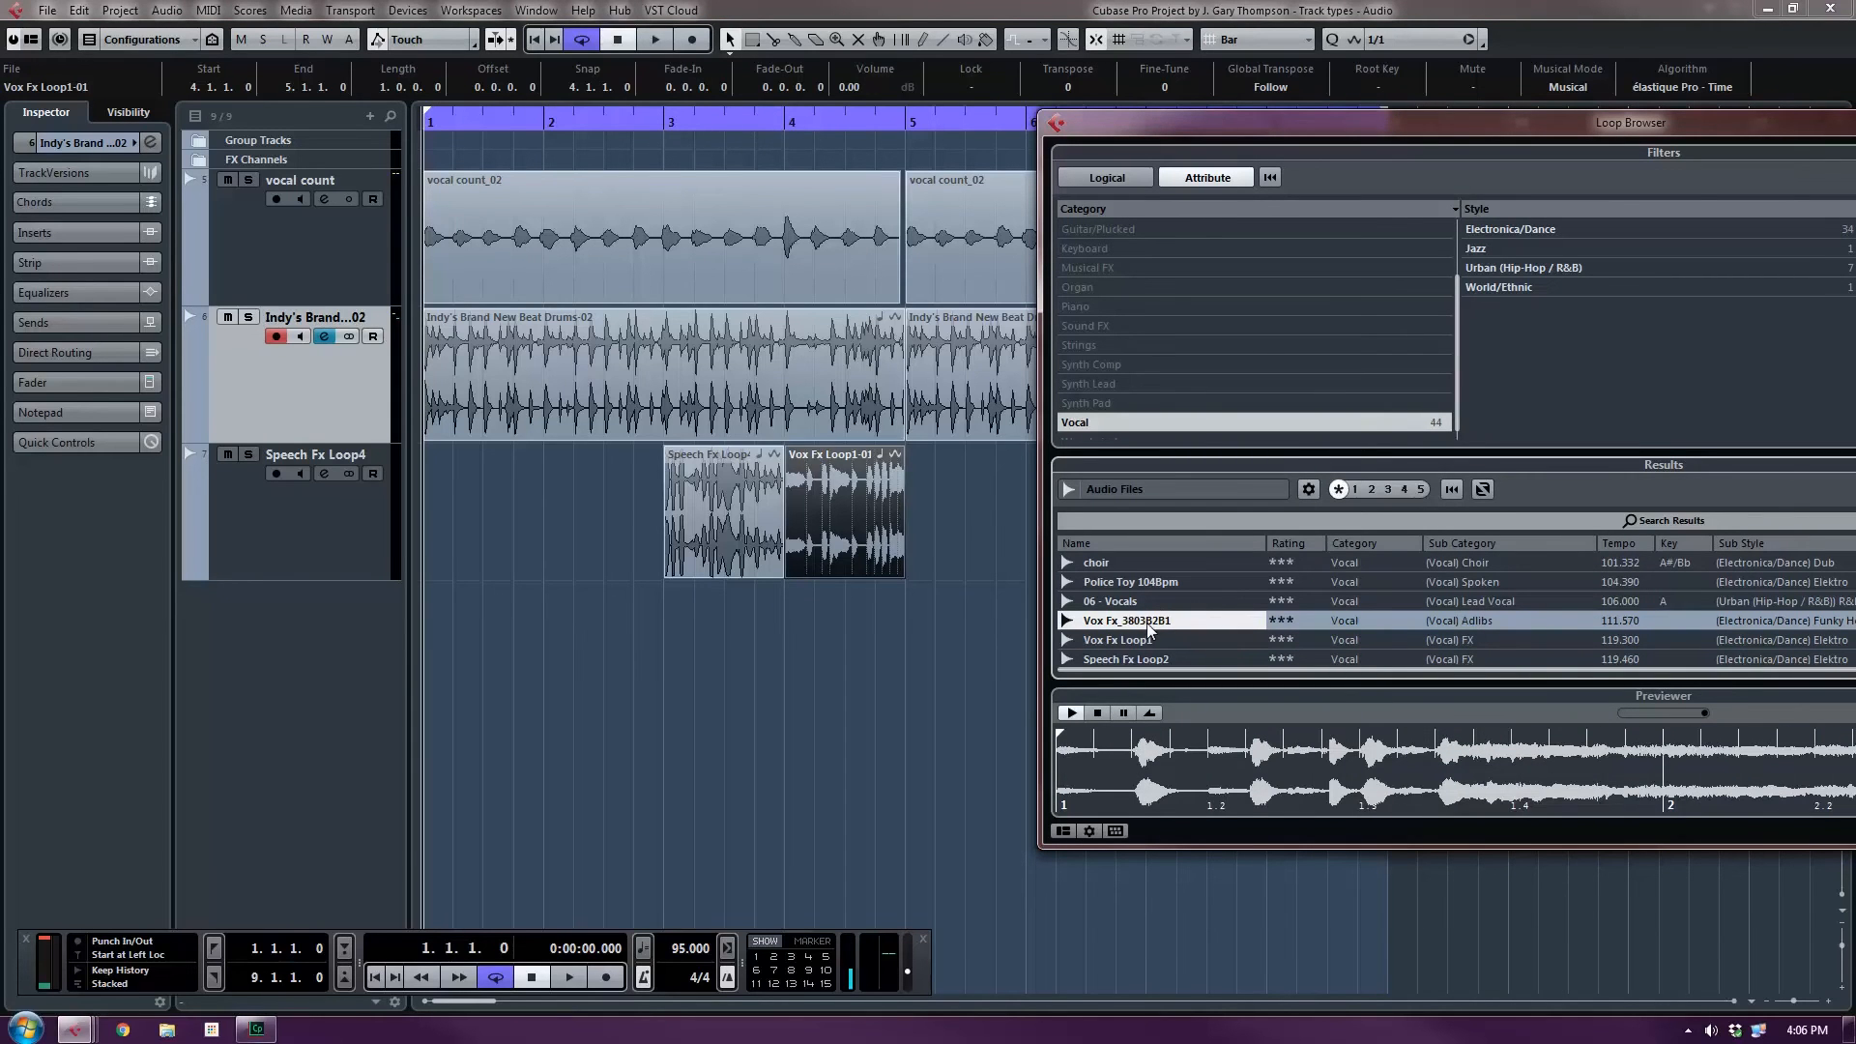
drag(1135, 623, 439, 538)
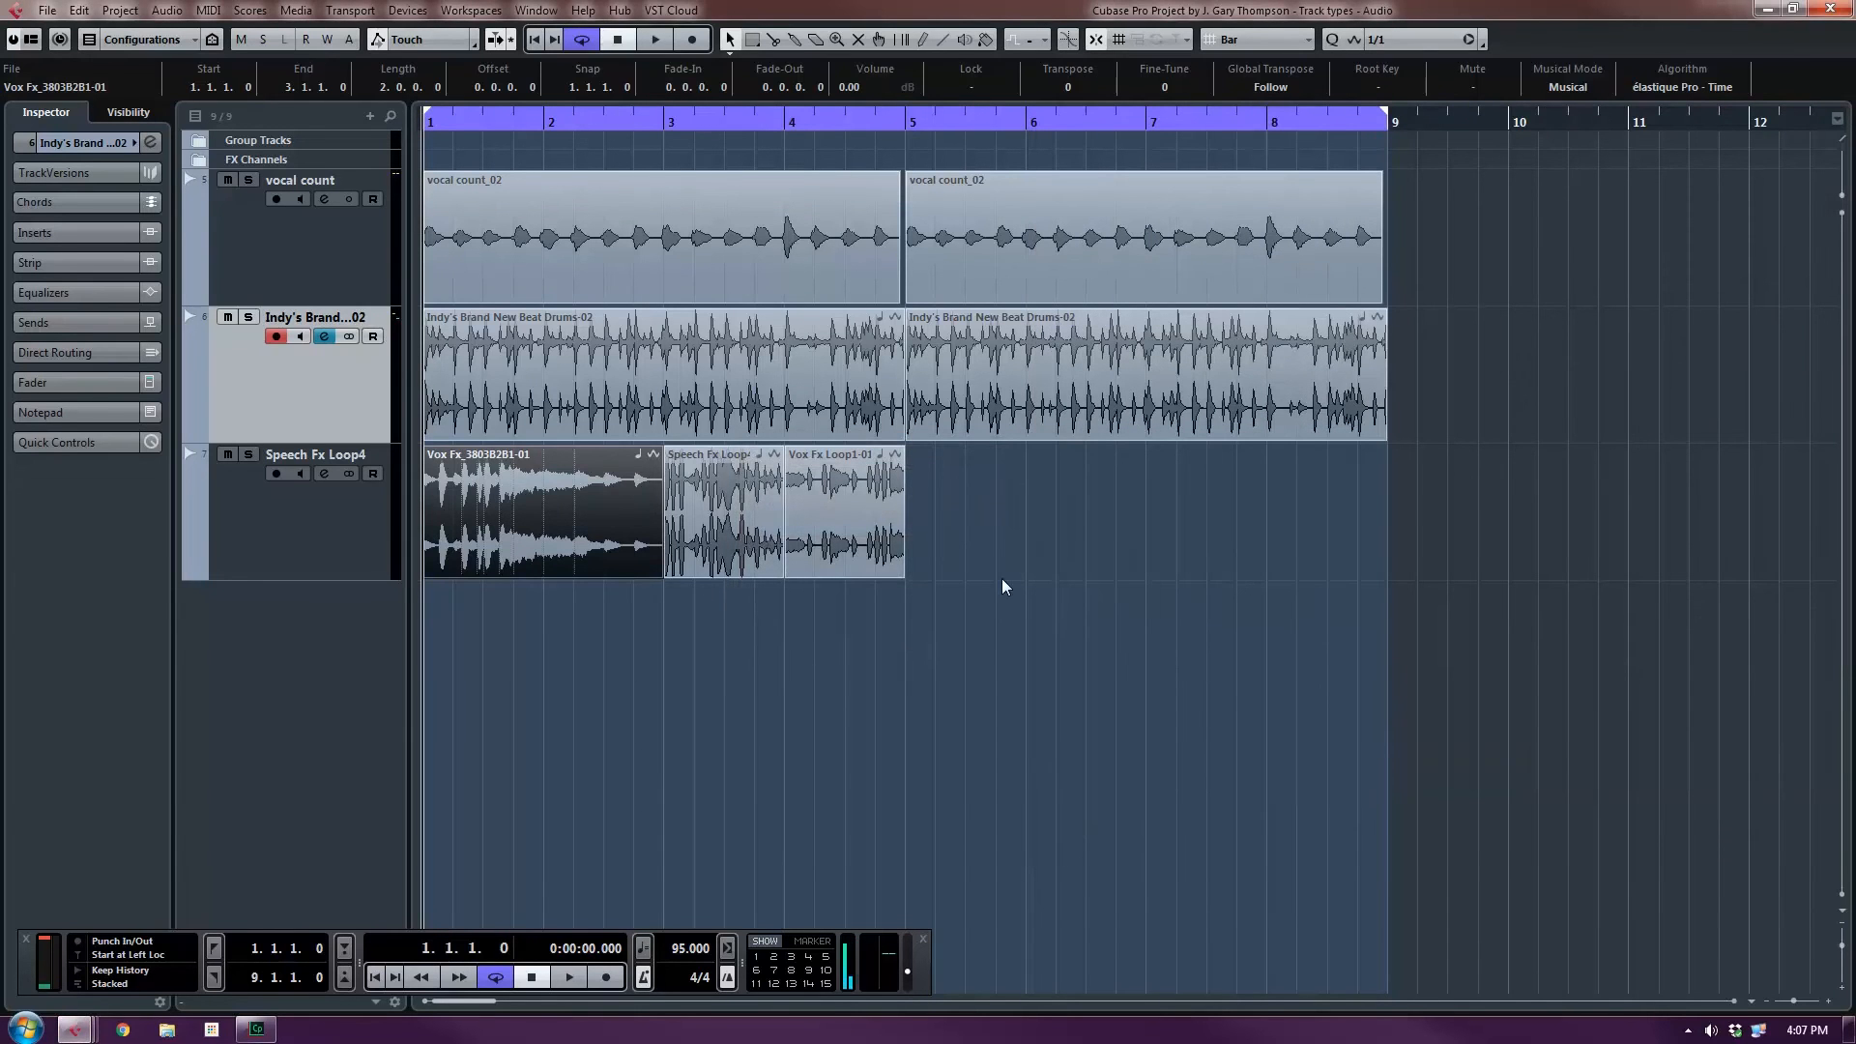
key(space)
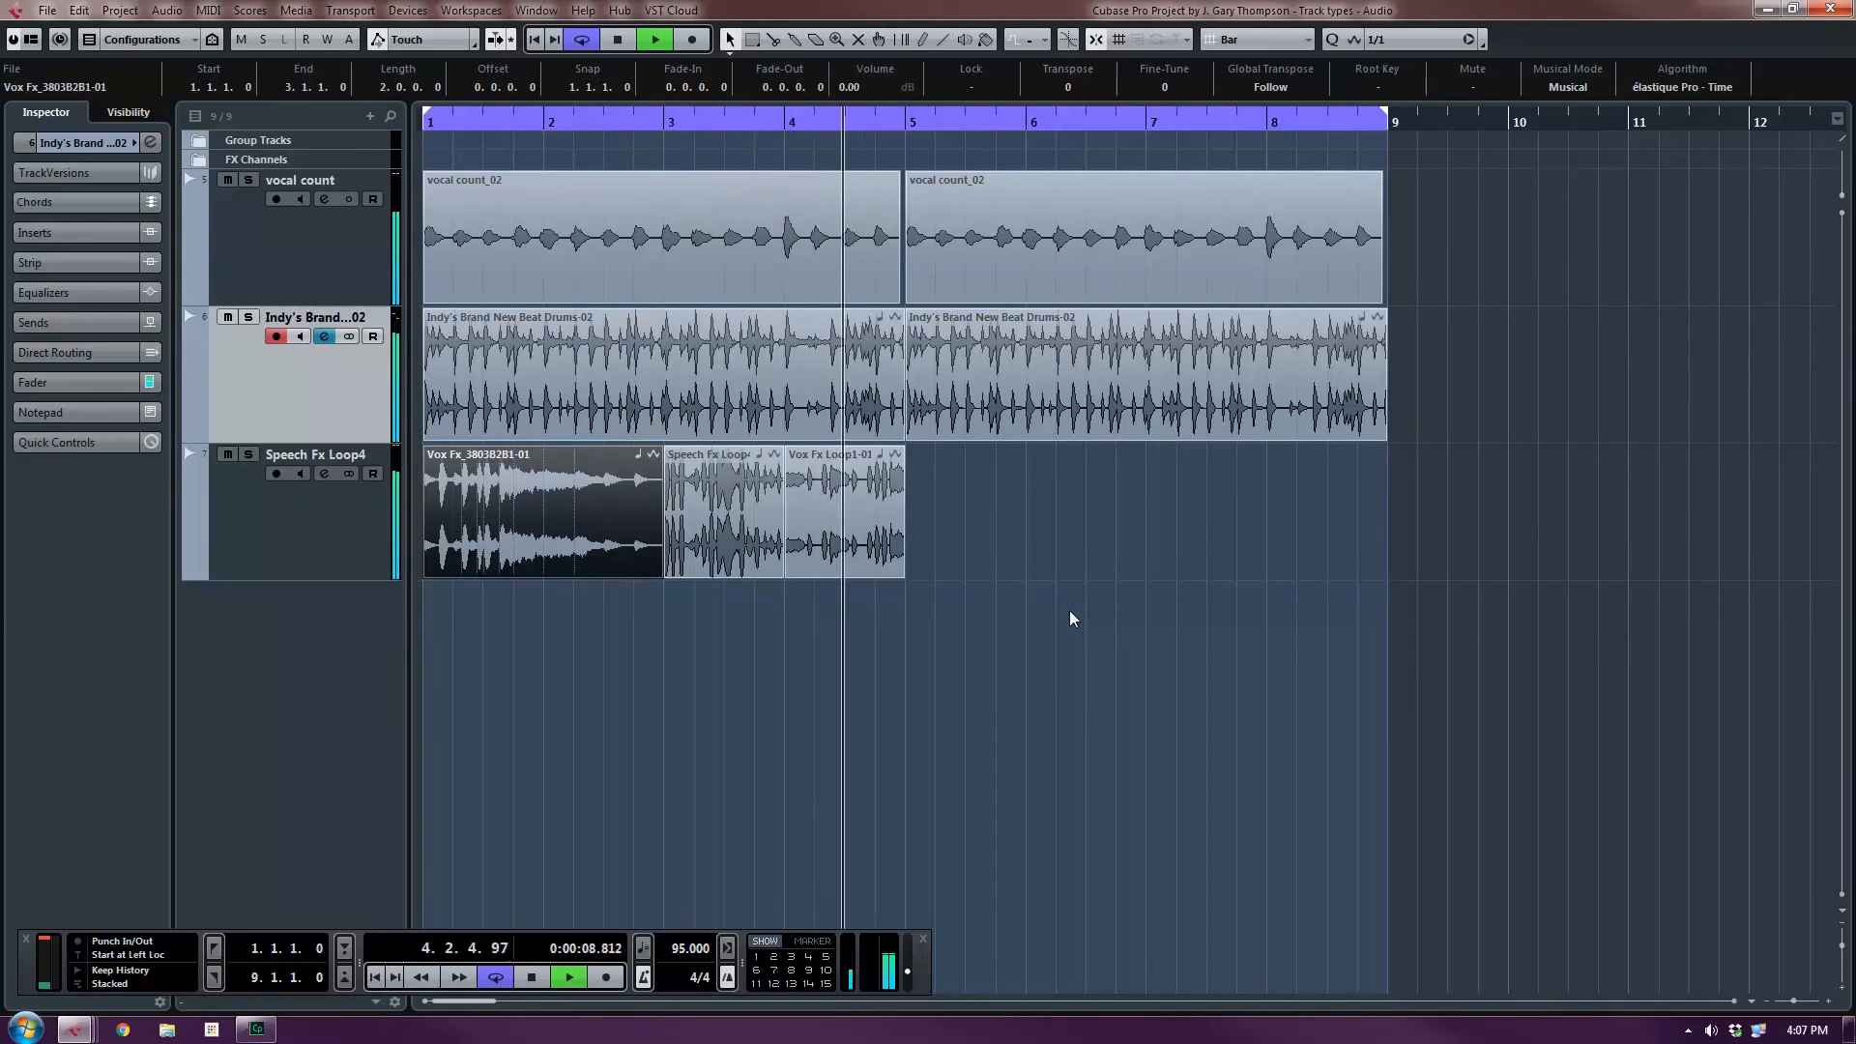
Duplicate the three vocal loop events on the Speech Fx Loop4 track so the copies start at bar 5.
key(F6)
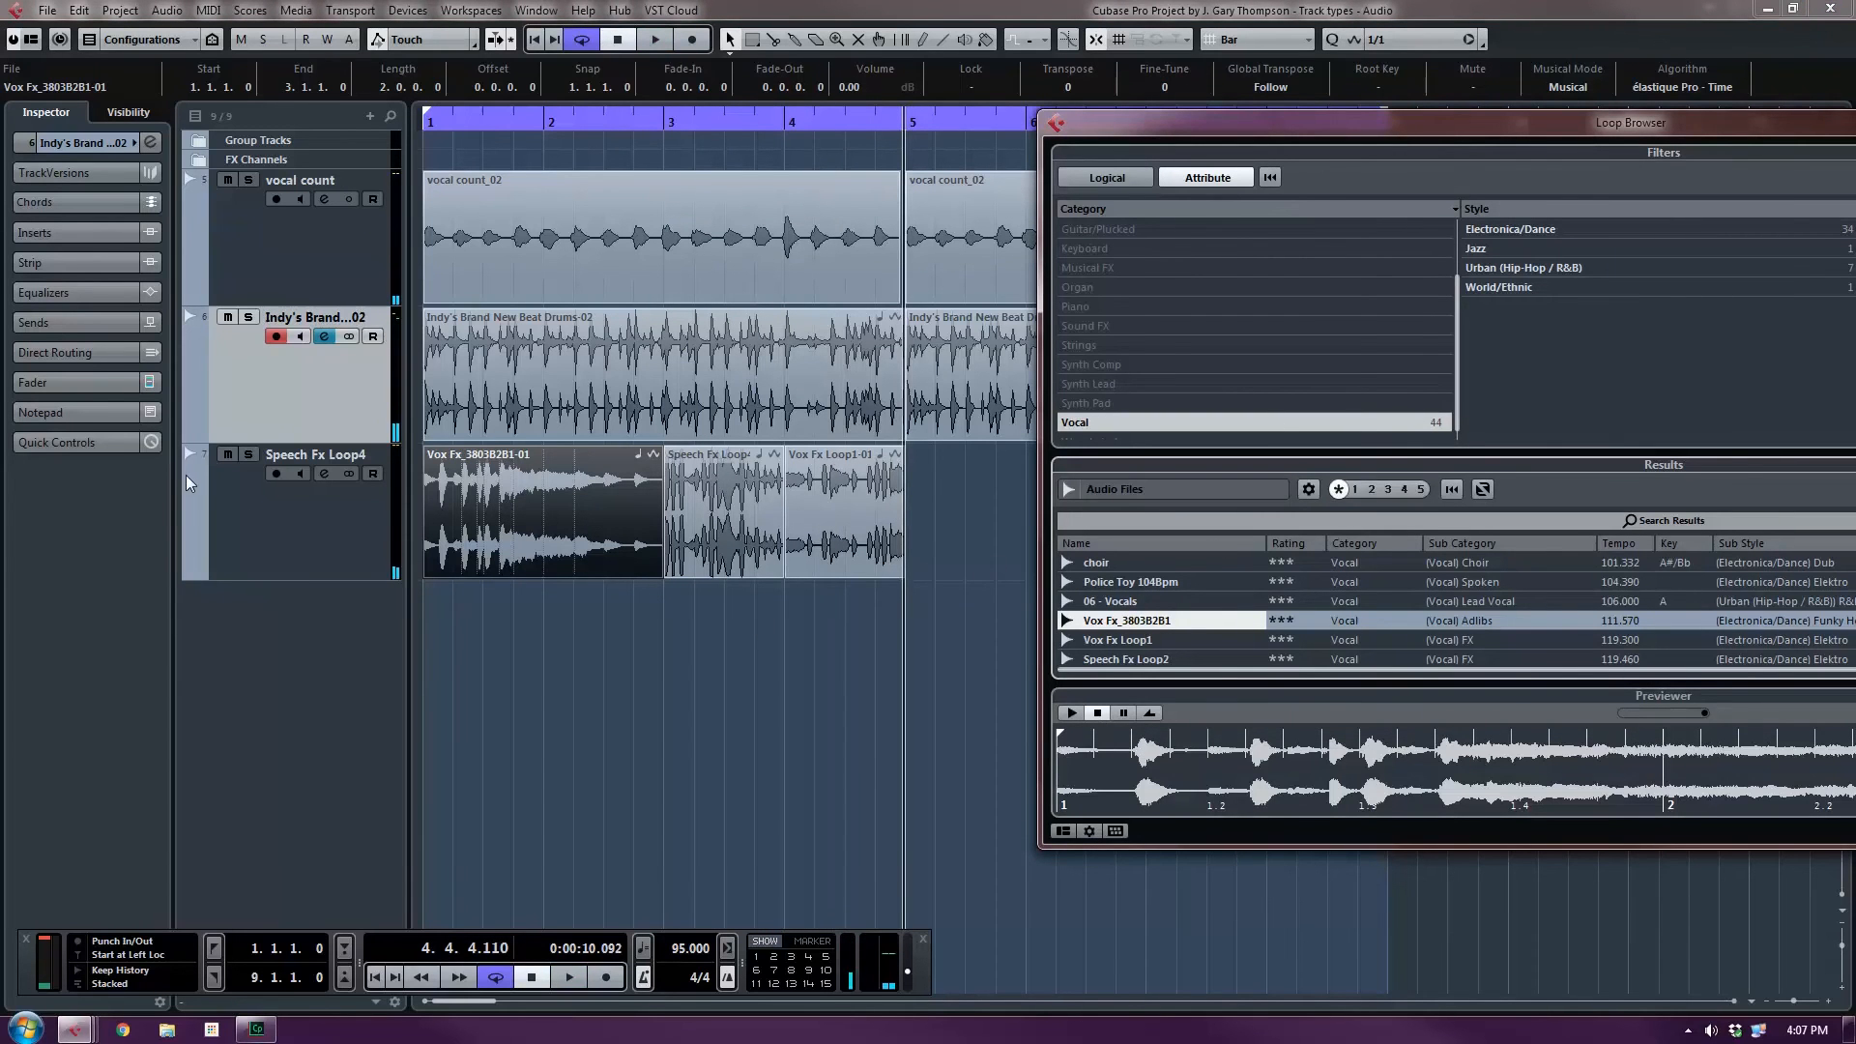
drag(1162, 131, 1632, 95)
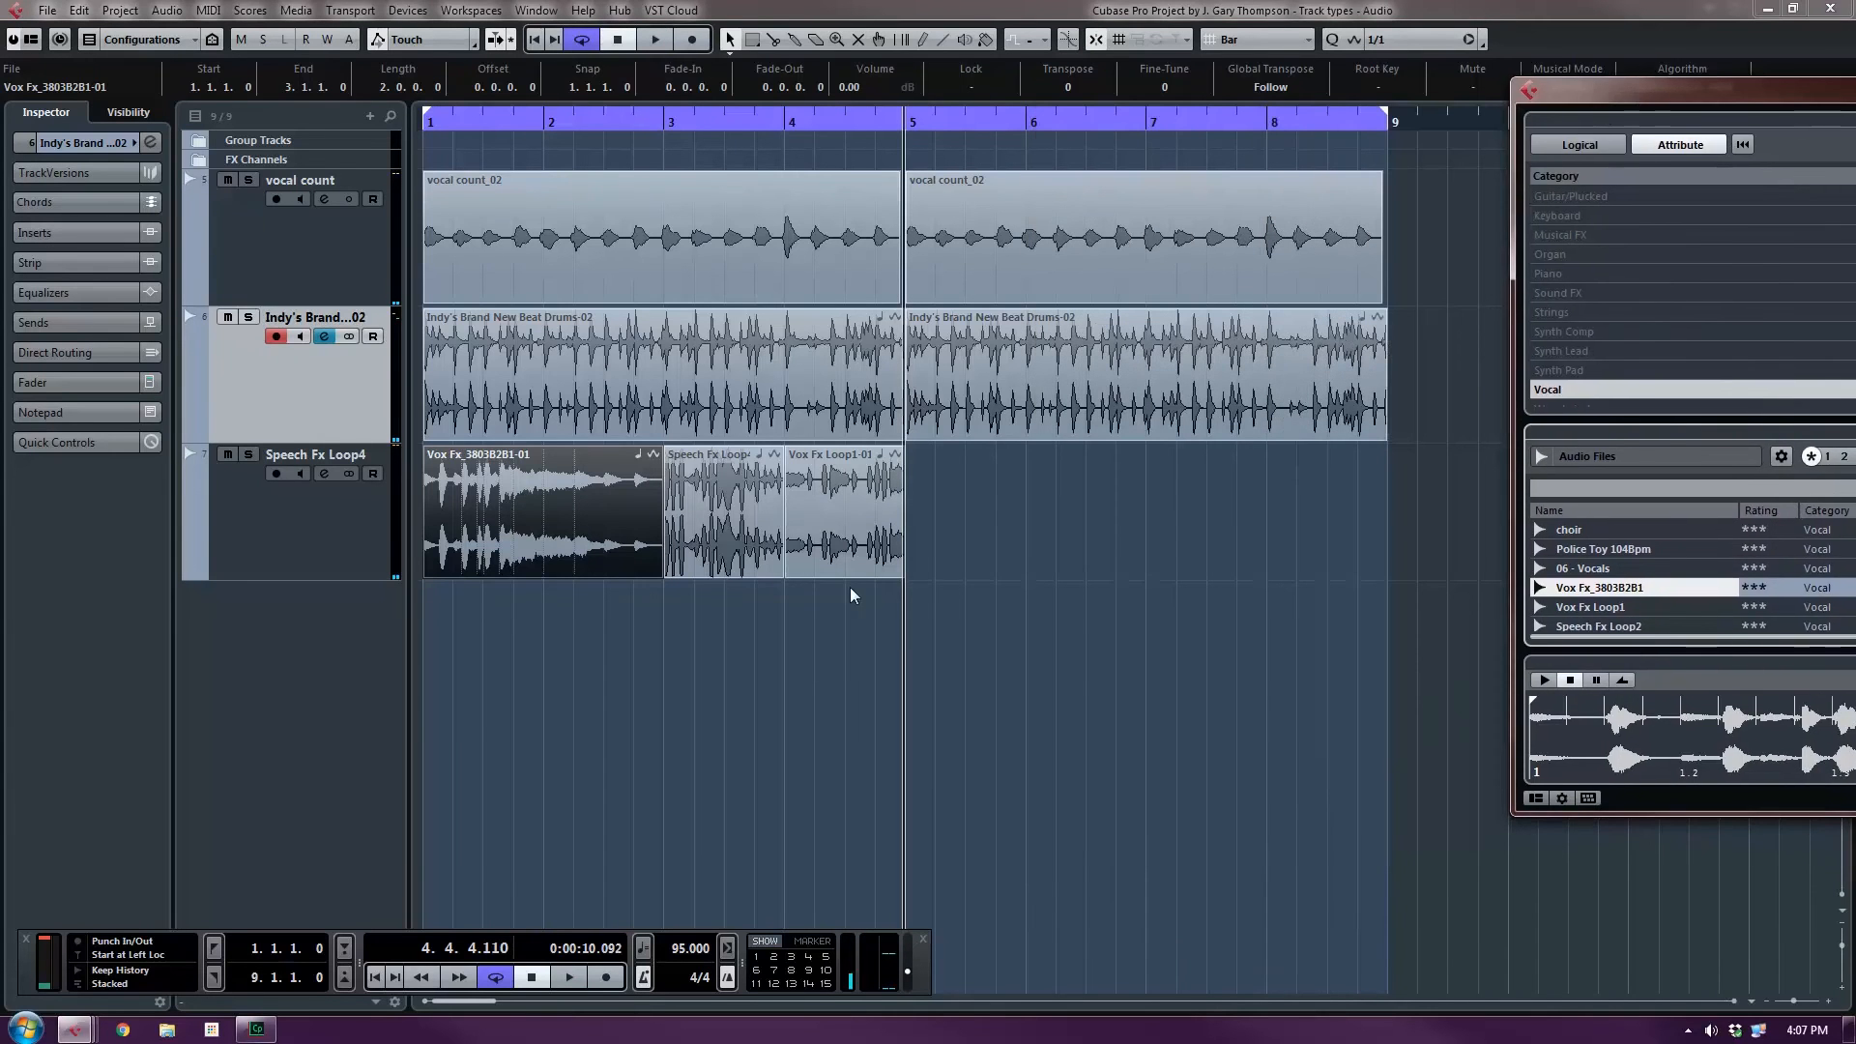
click(524, 520)
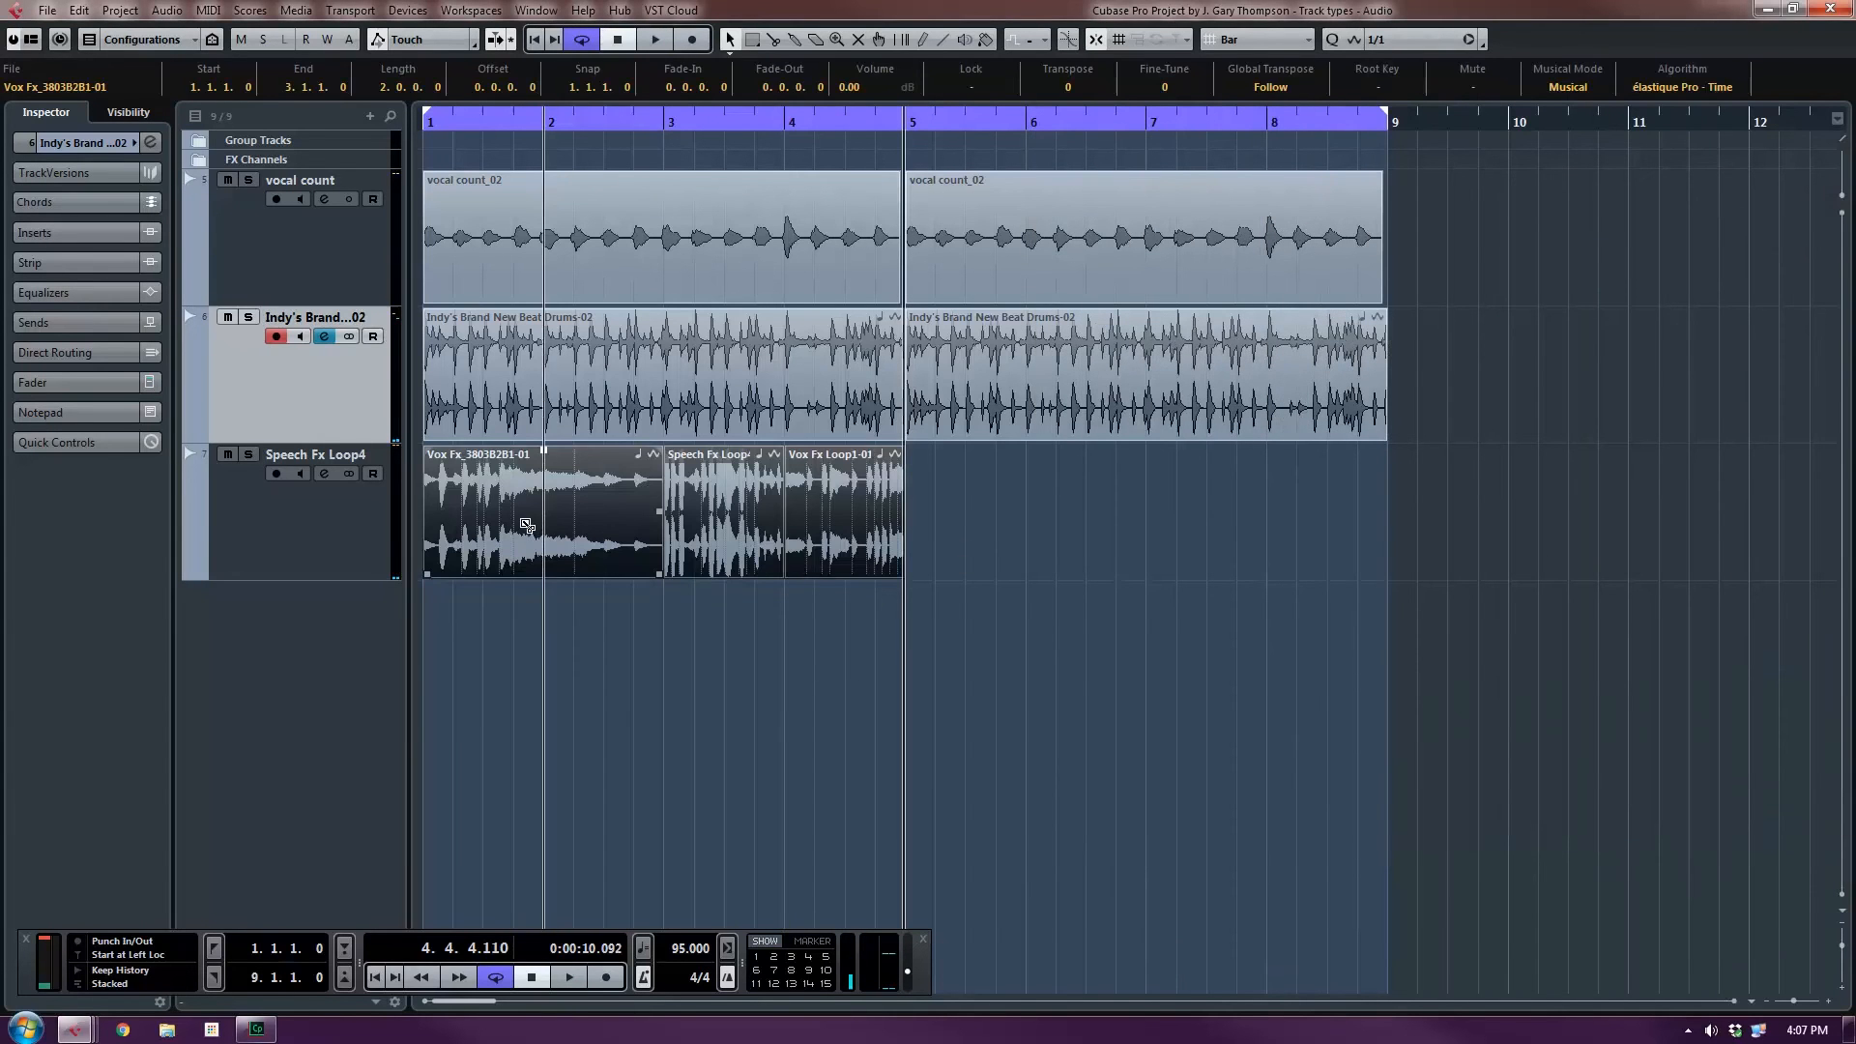
drag(489, 512, 944, 514)
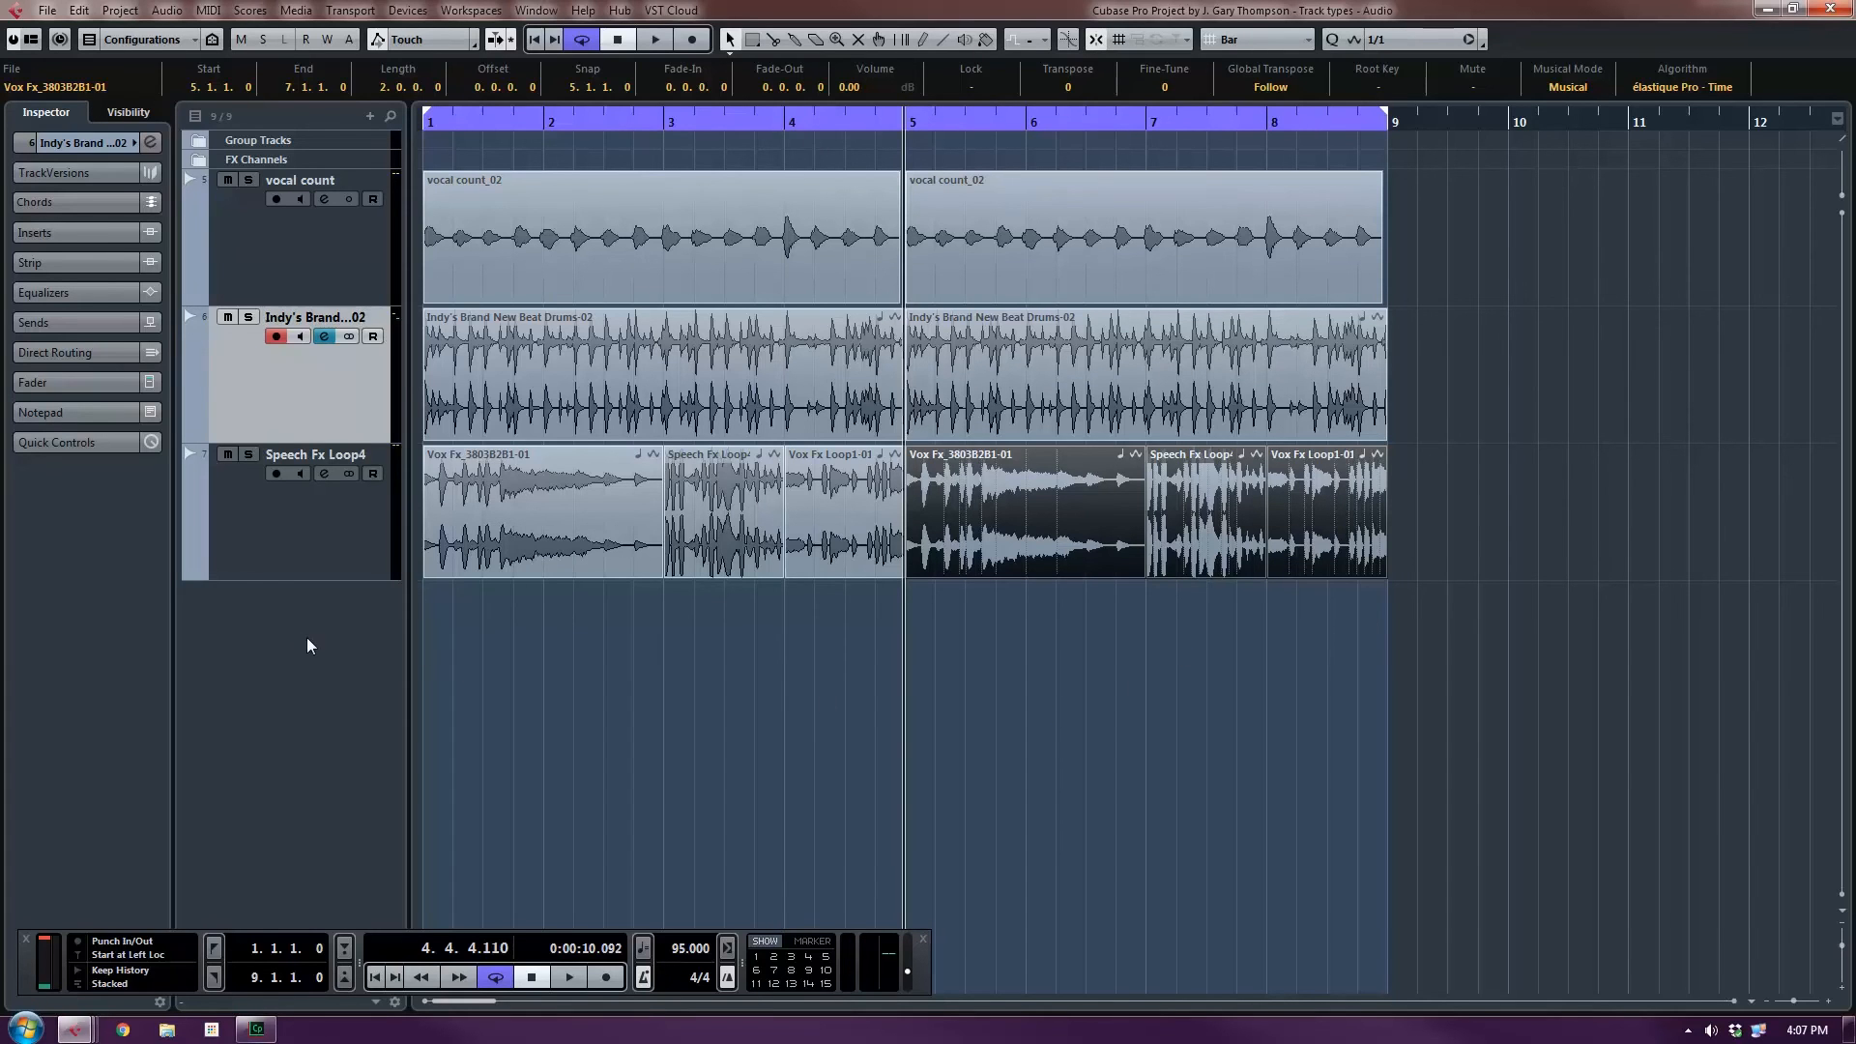
Rename the Speech Fx Loop4 track as Vocal-loops.
double_click(334, 455)
text(Vocal)
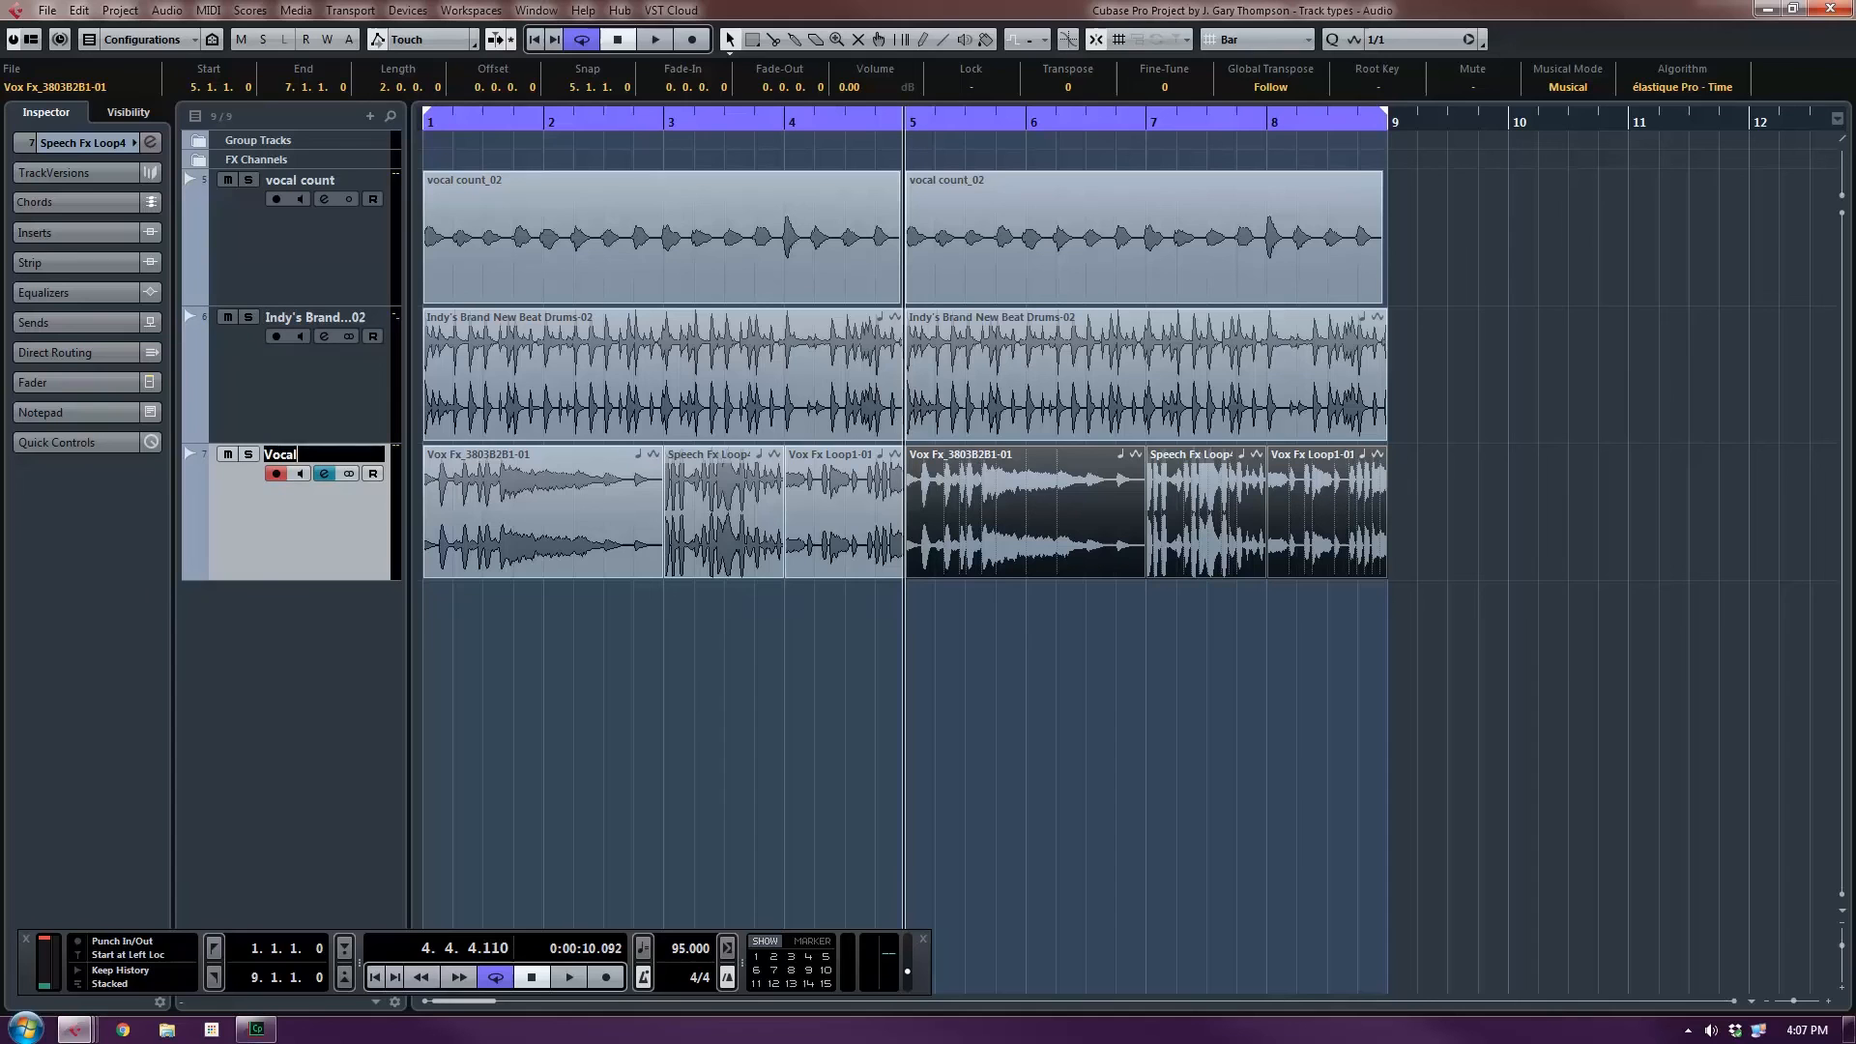
key(Return)
text(-loops)
key(Return)
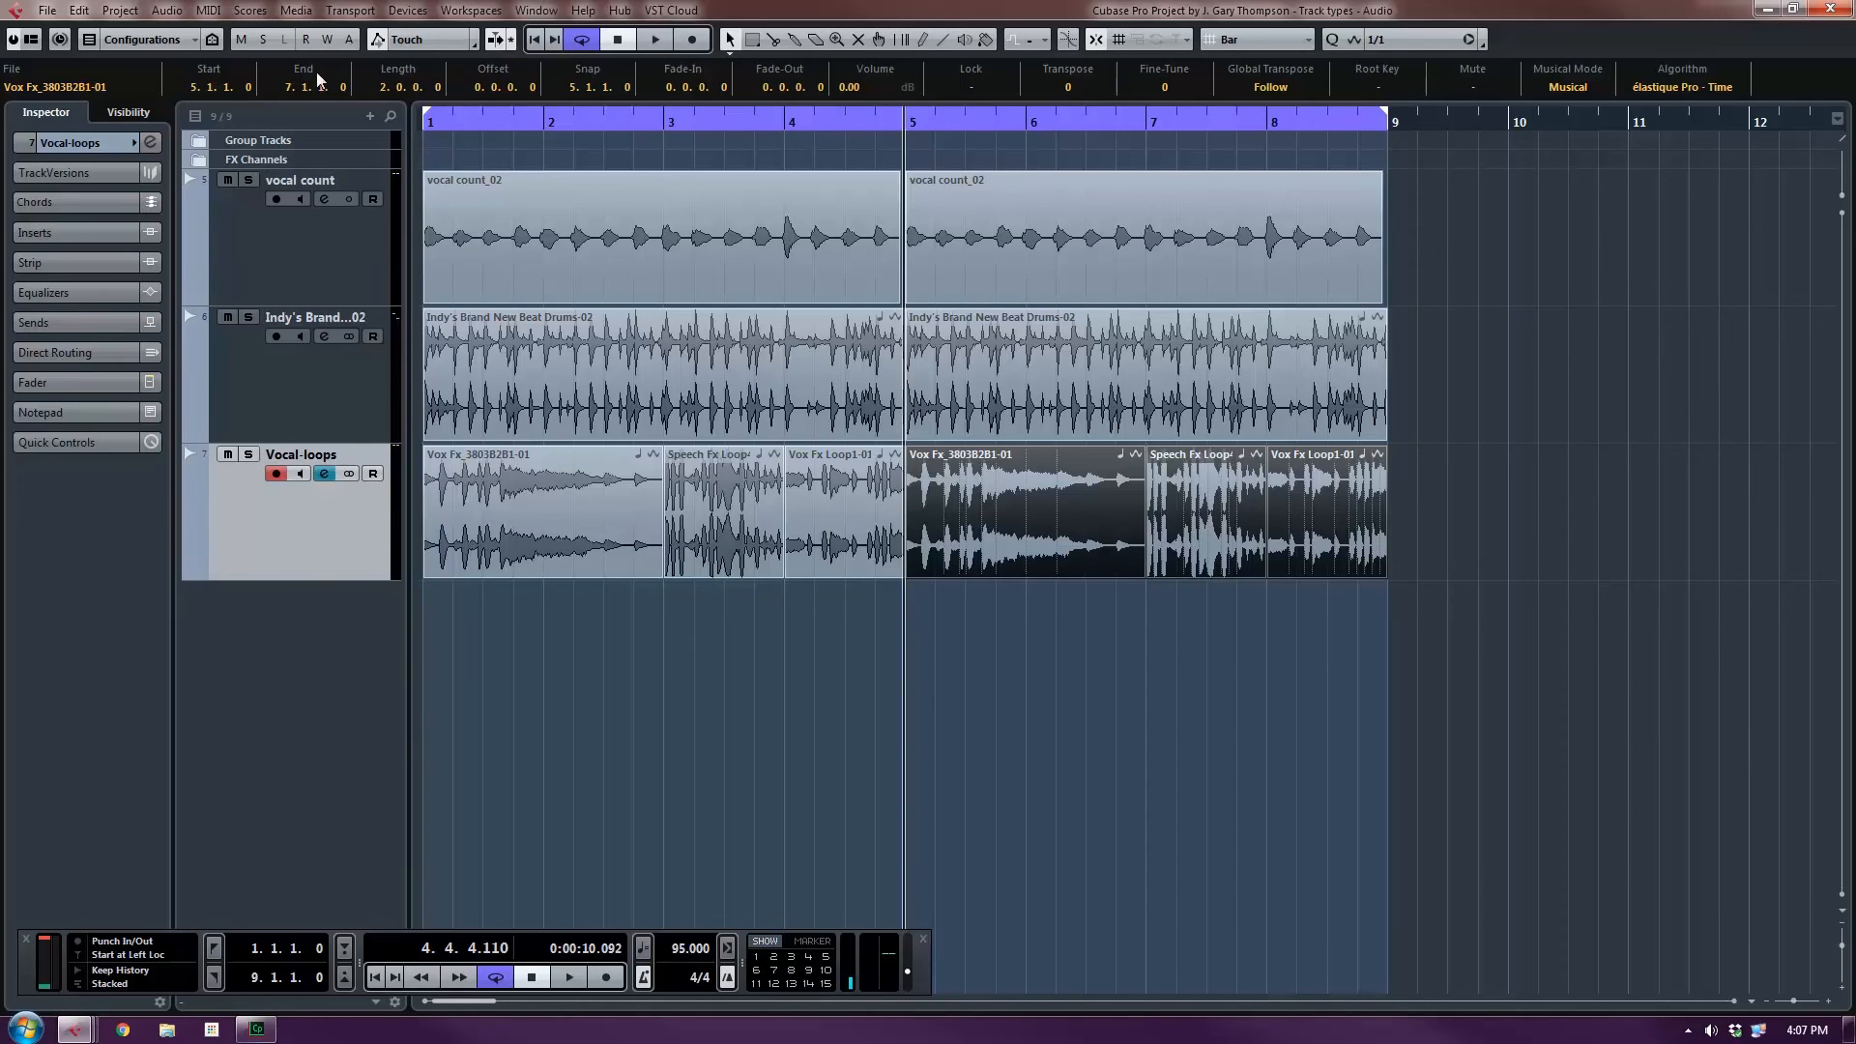
Reopen the Loop Browser and move its window so that all of it is in view.
click(296, 10)
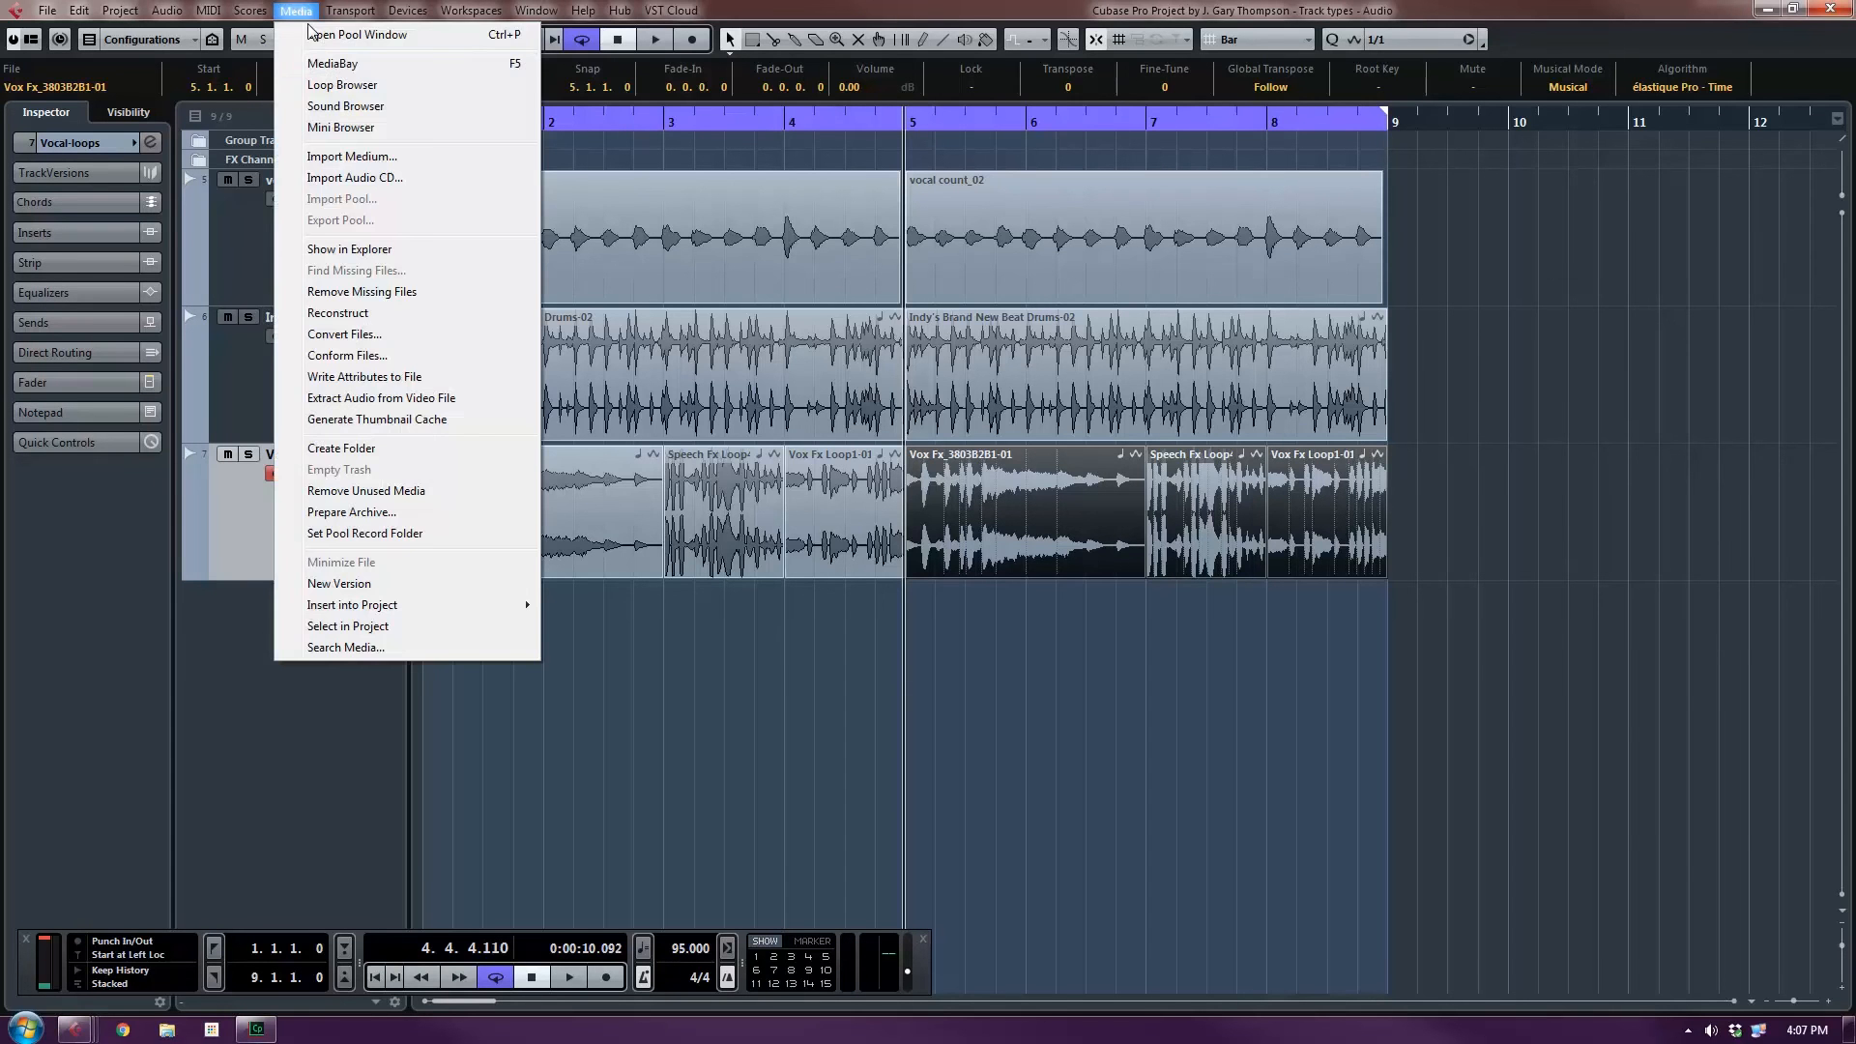
click(329, 85)
drag(1669, 93, 475, 159)
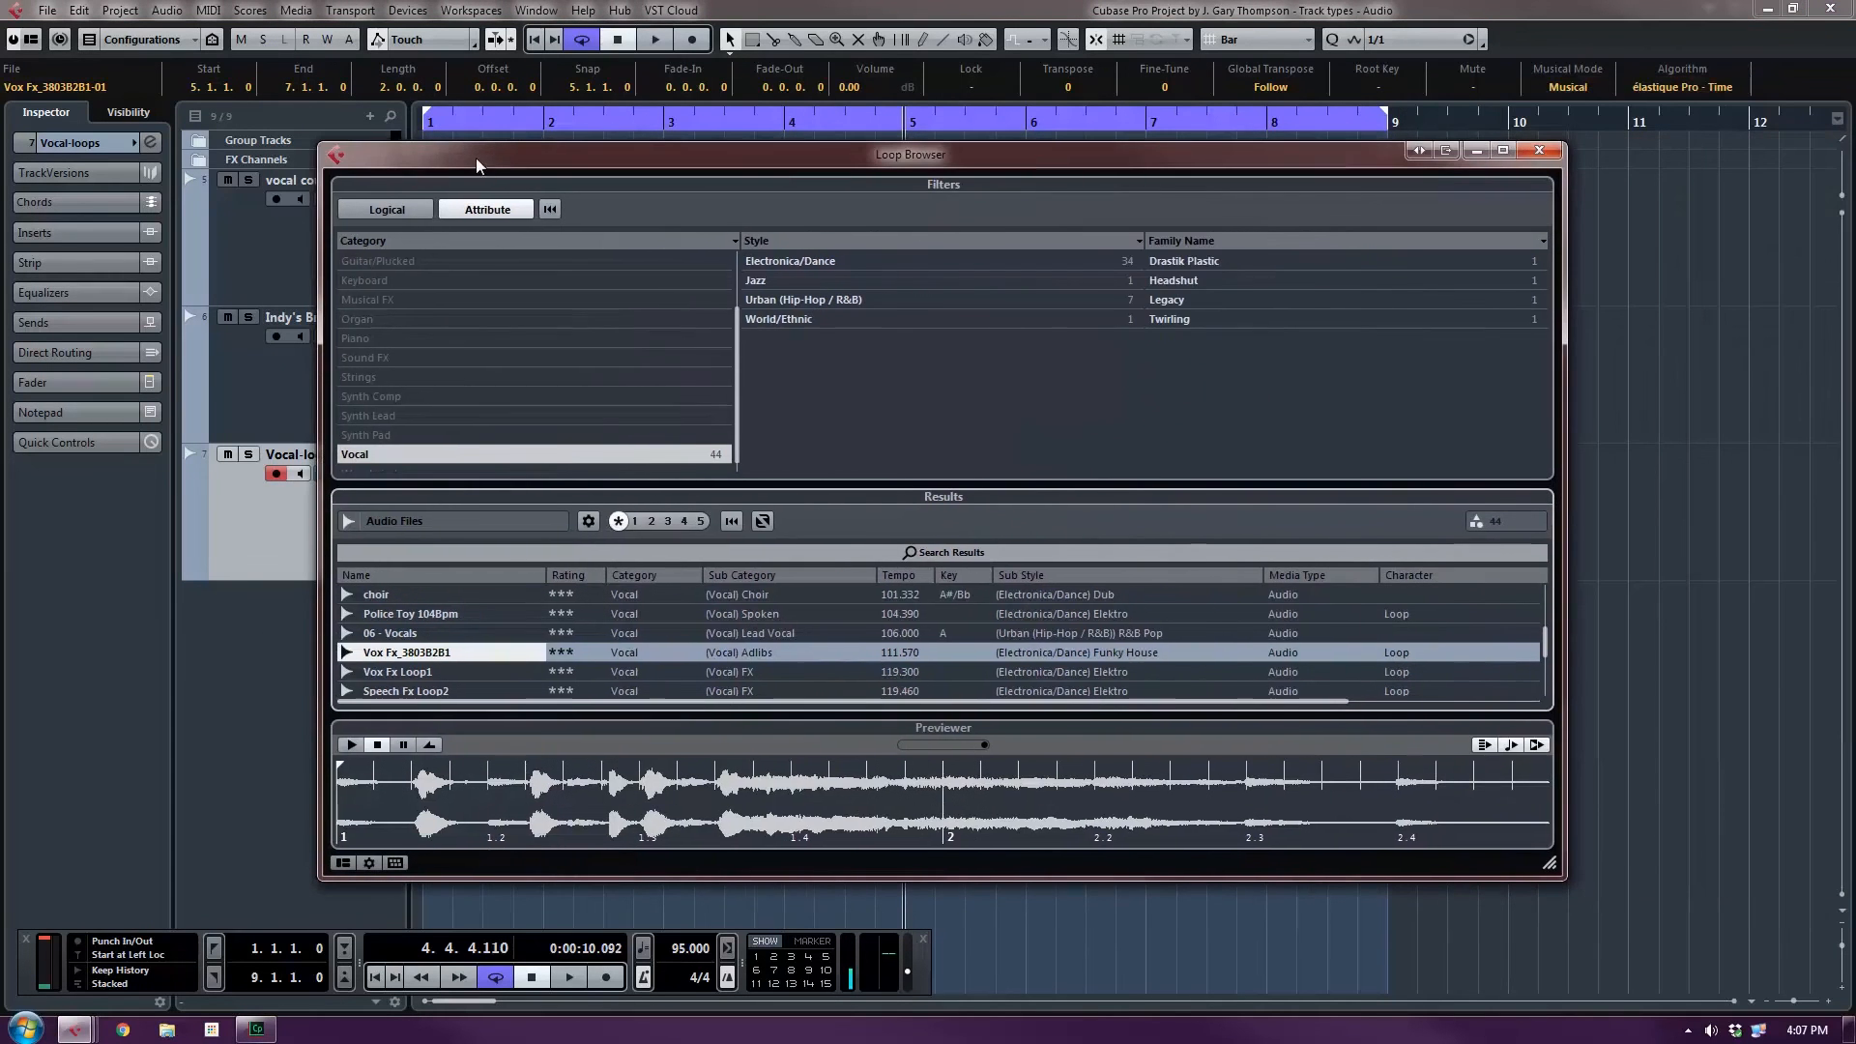
Reset the loop filters, restrict the category to Bass, search for "aber" and preview Aberdeen-Bass-DI-Verse A.
click(552, 208)
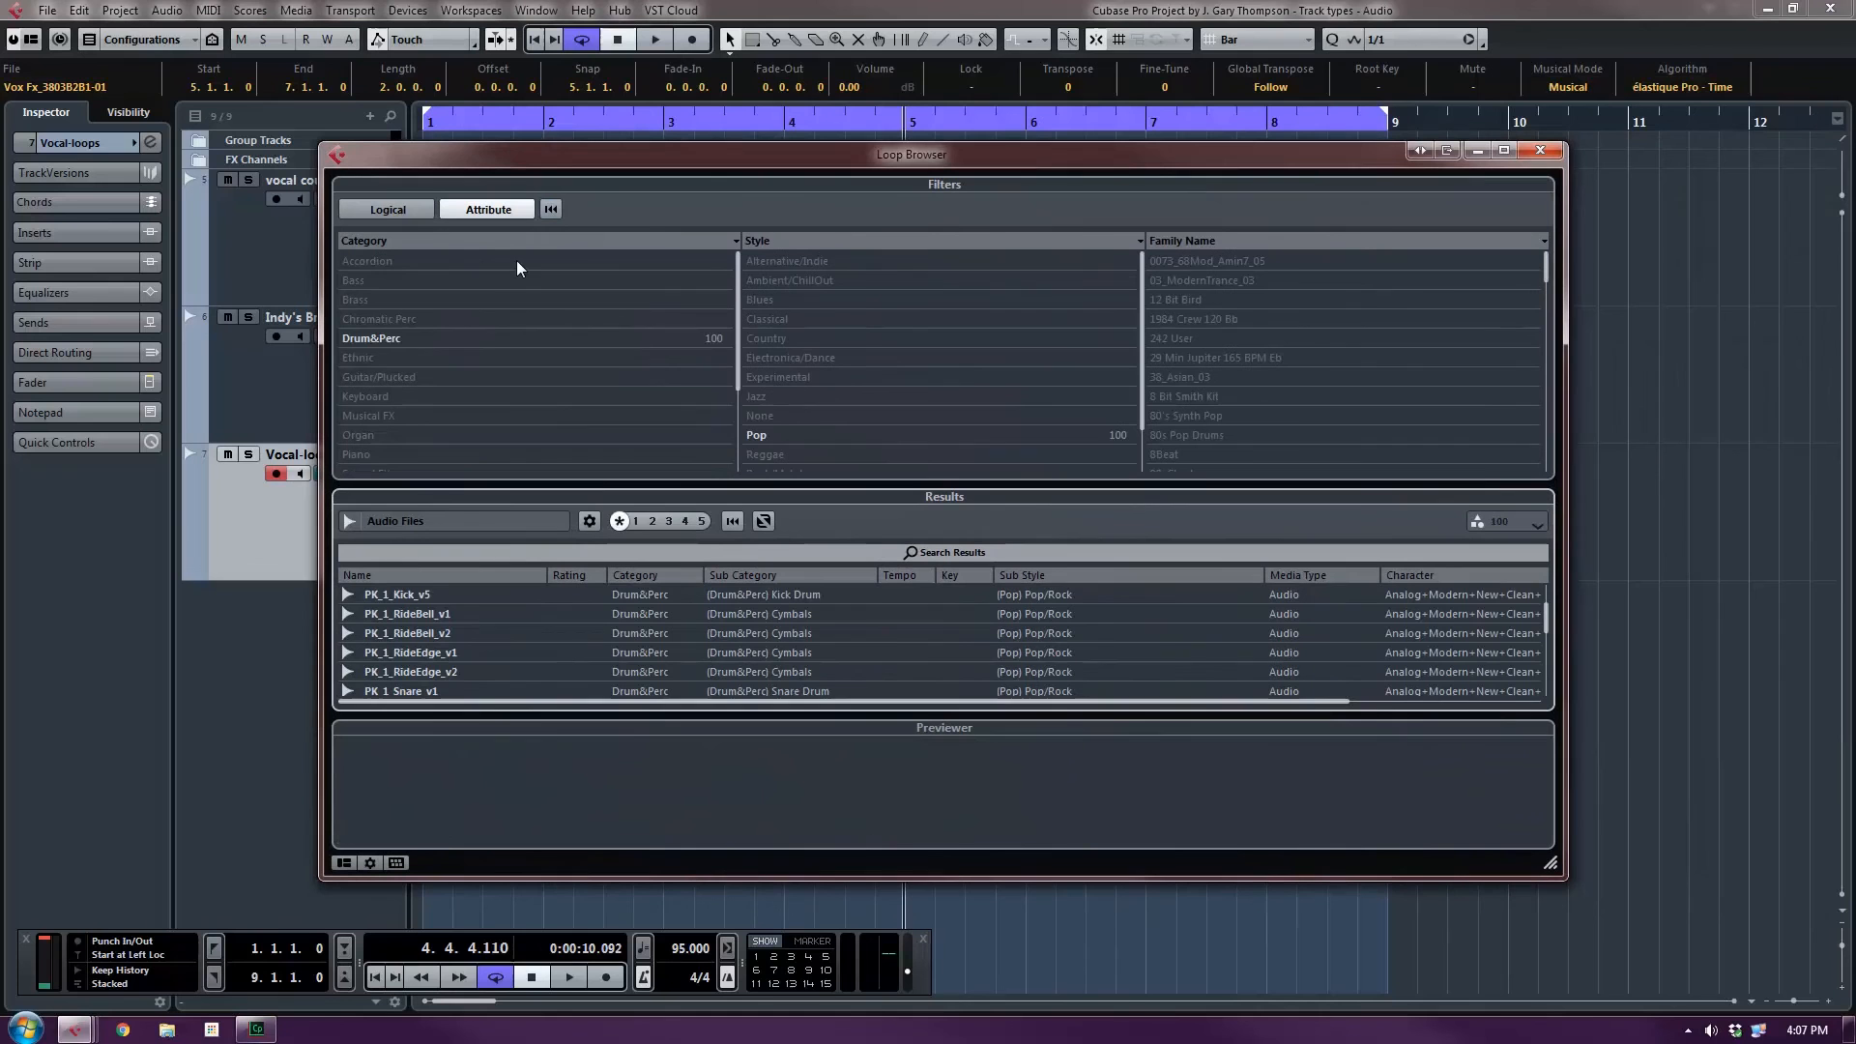
click(377, 280)
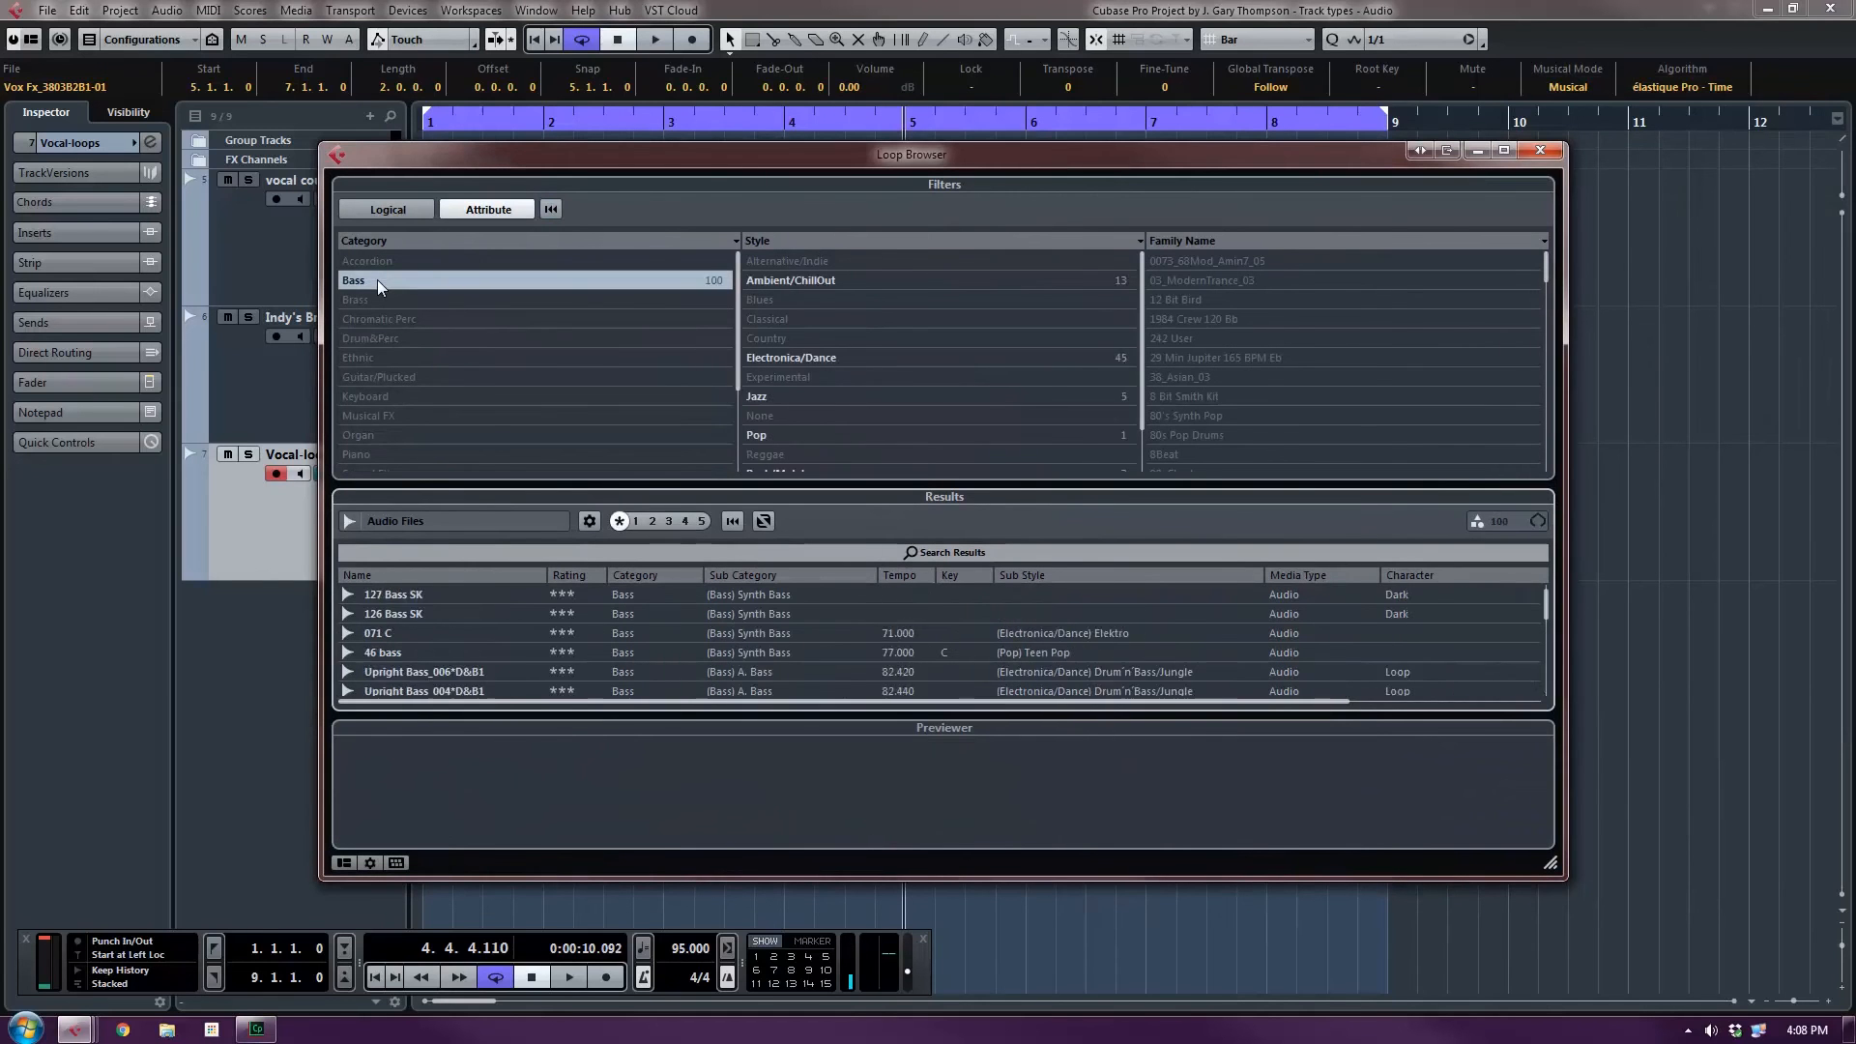
click(933, 556)
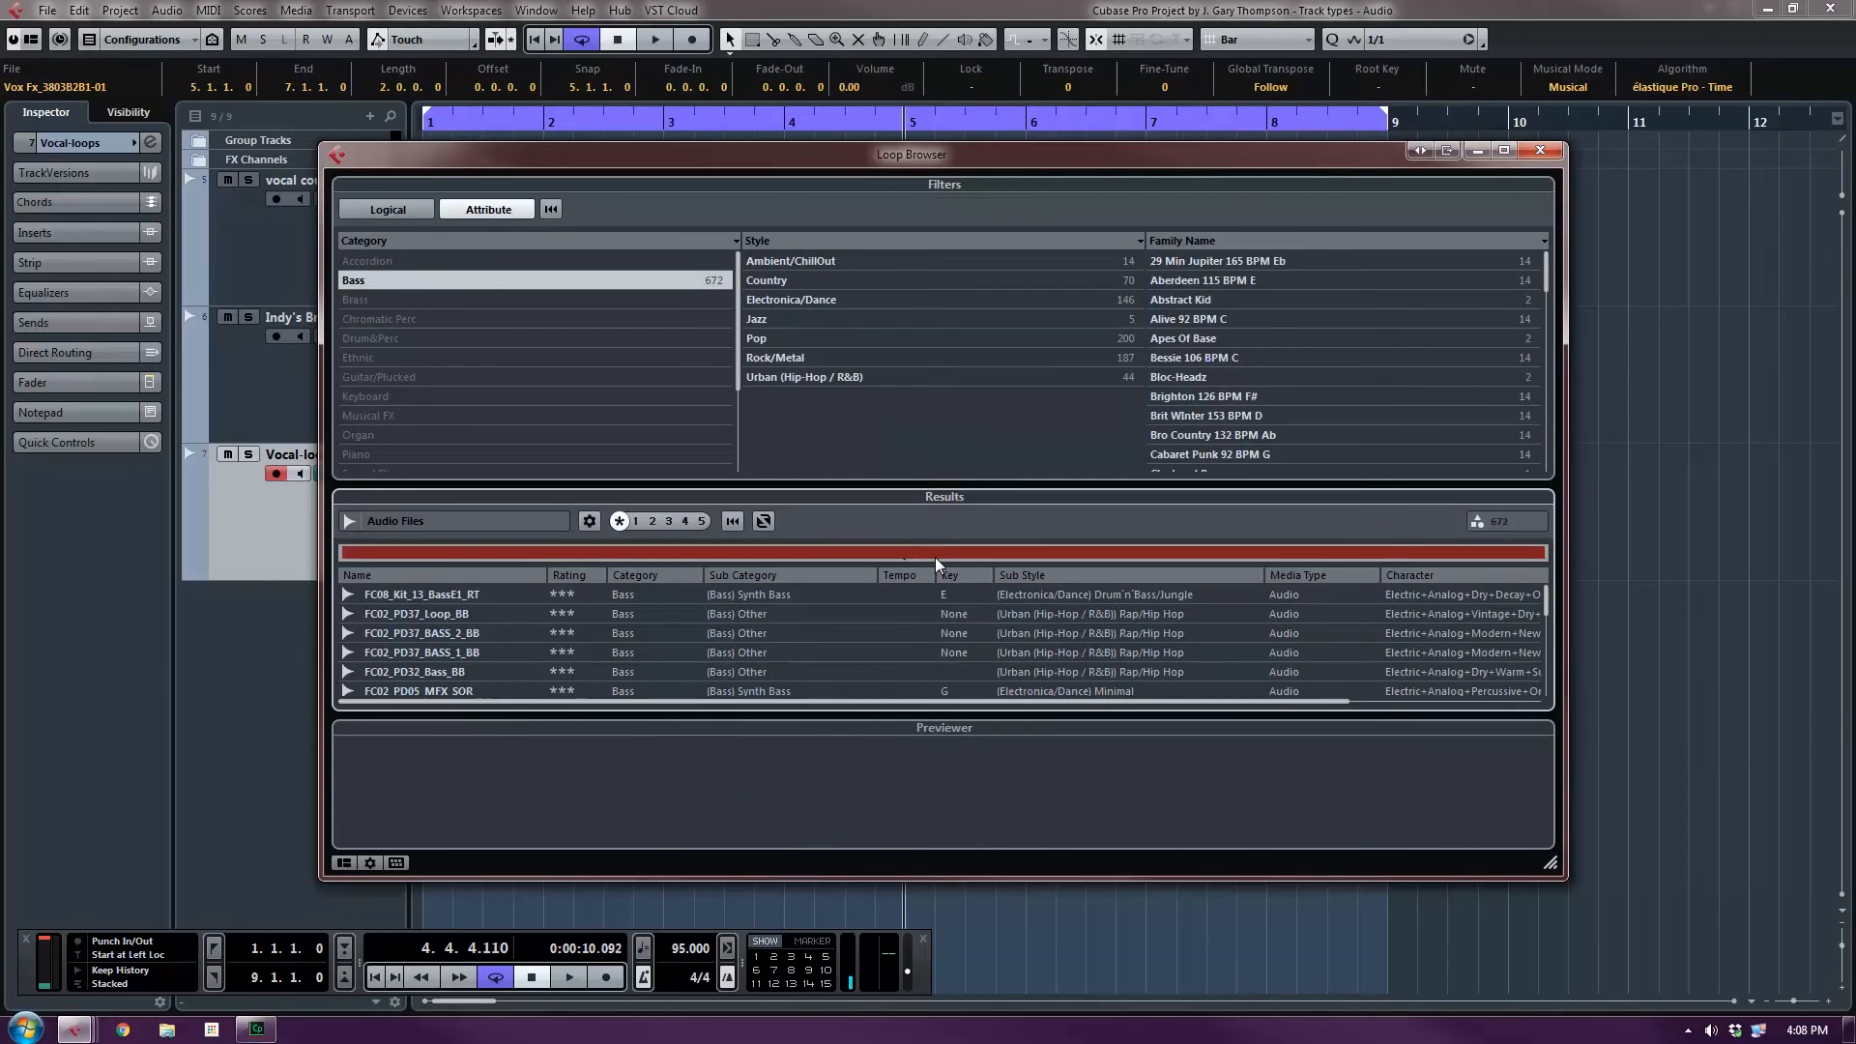
text(aber)
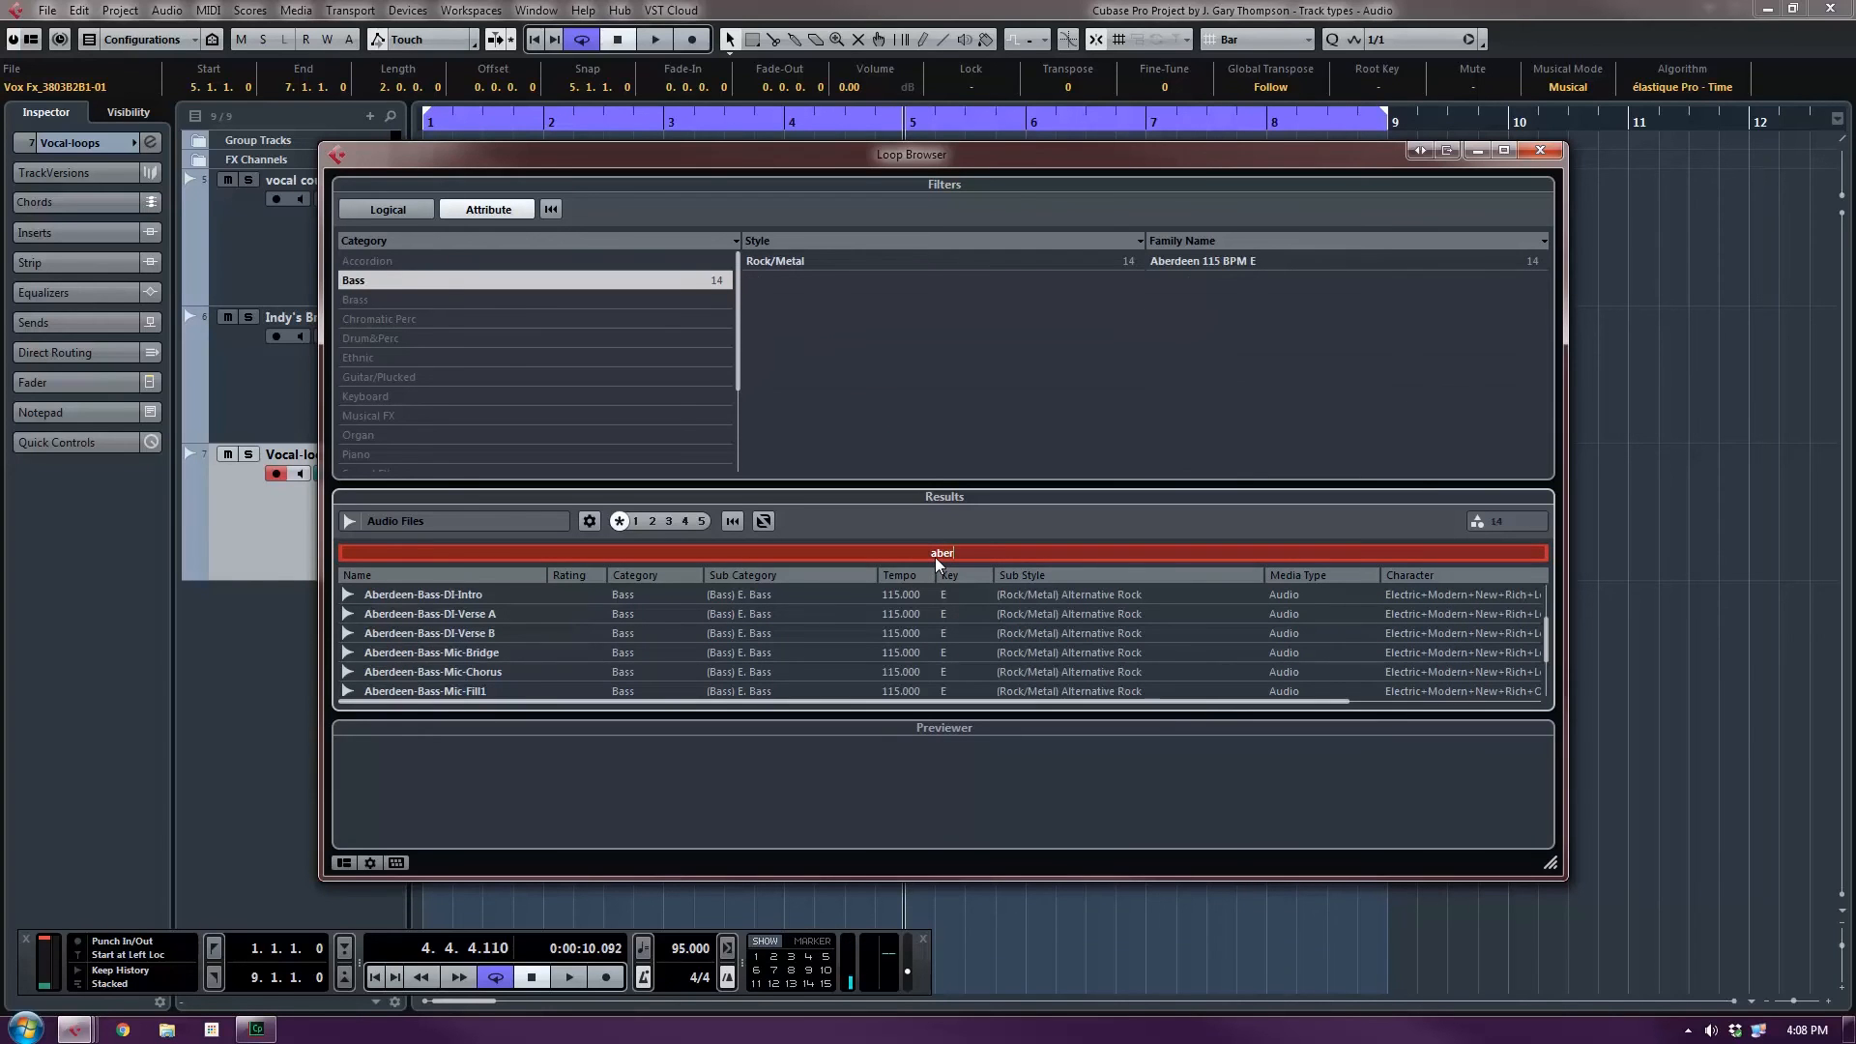
click(444, 614)
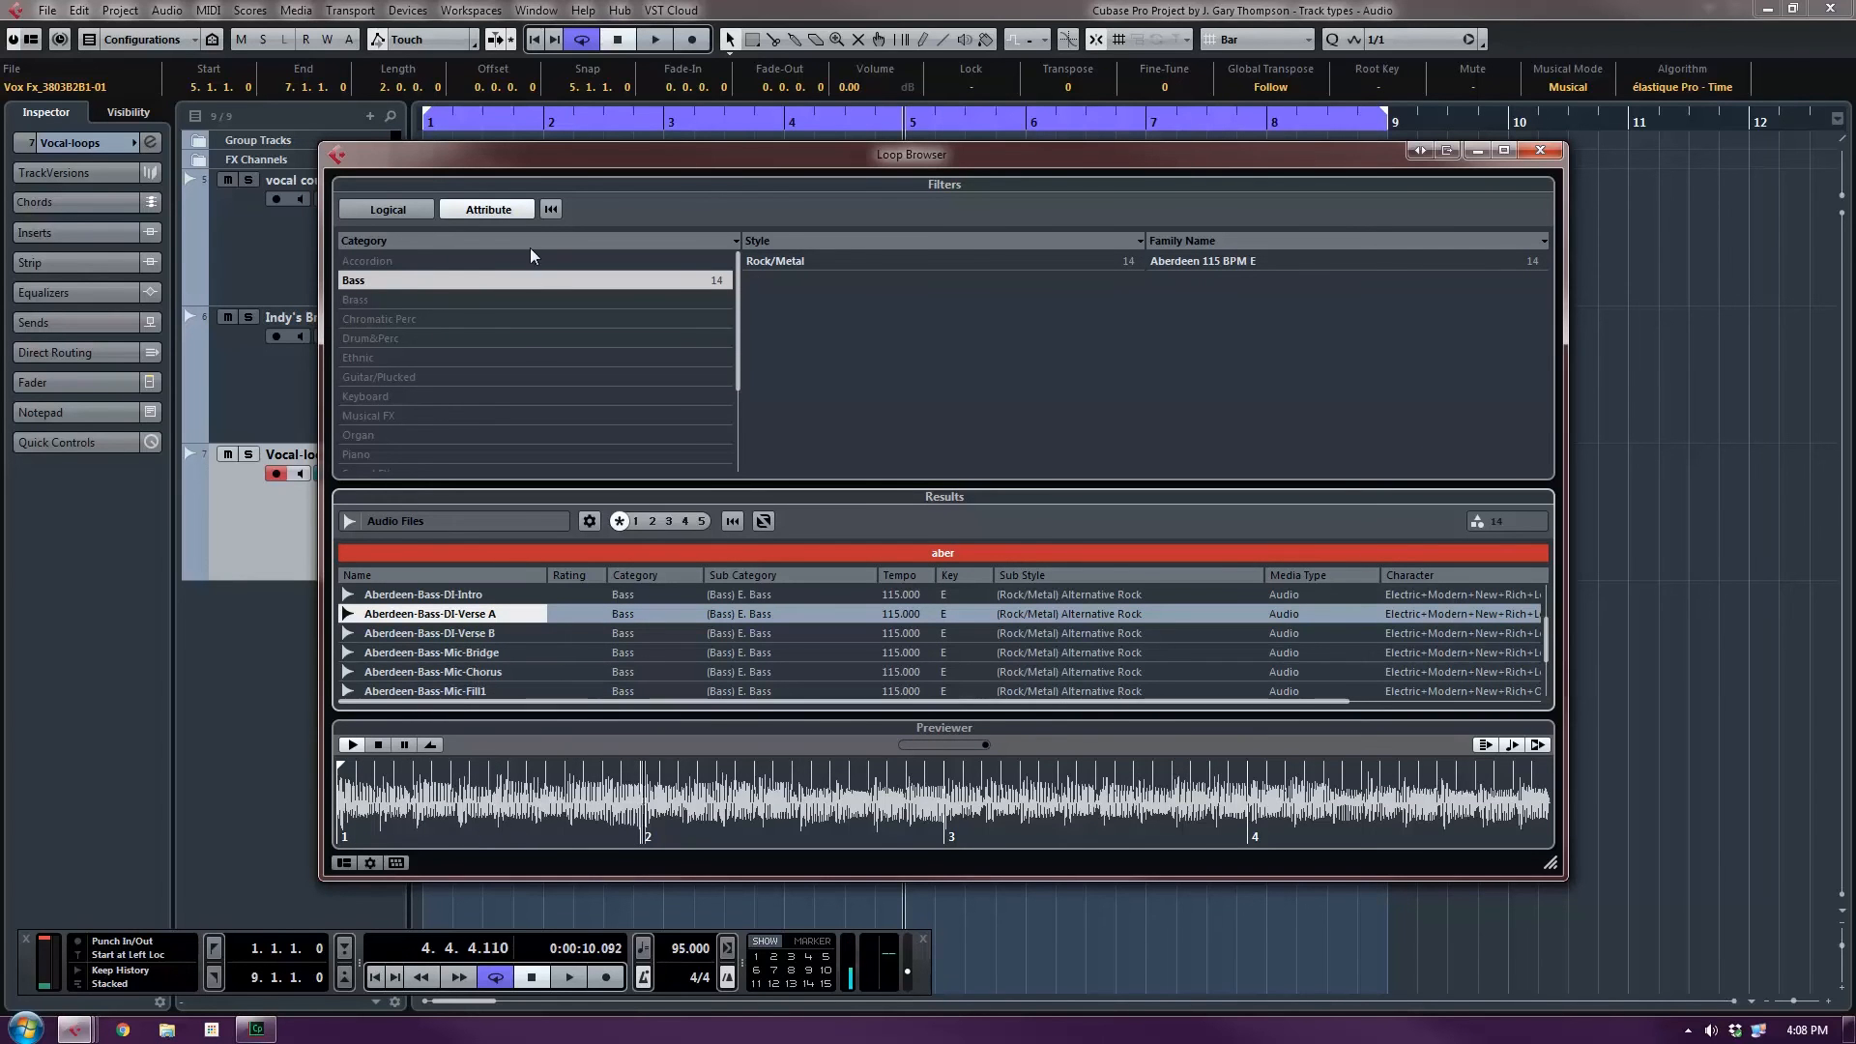
Place Aberdeen-Bass-DI-Verse A at bar 1 on a new track below Vocal-loops and close the Loop Browser.
drag(563, 164, 1371, 170)
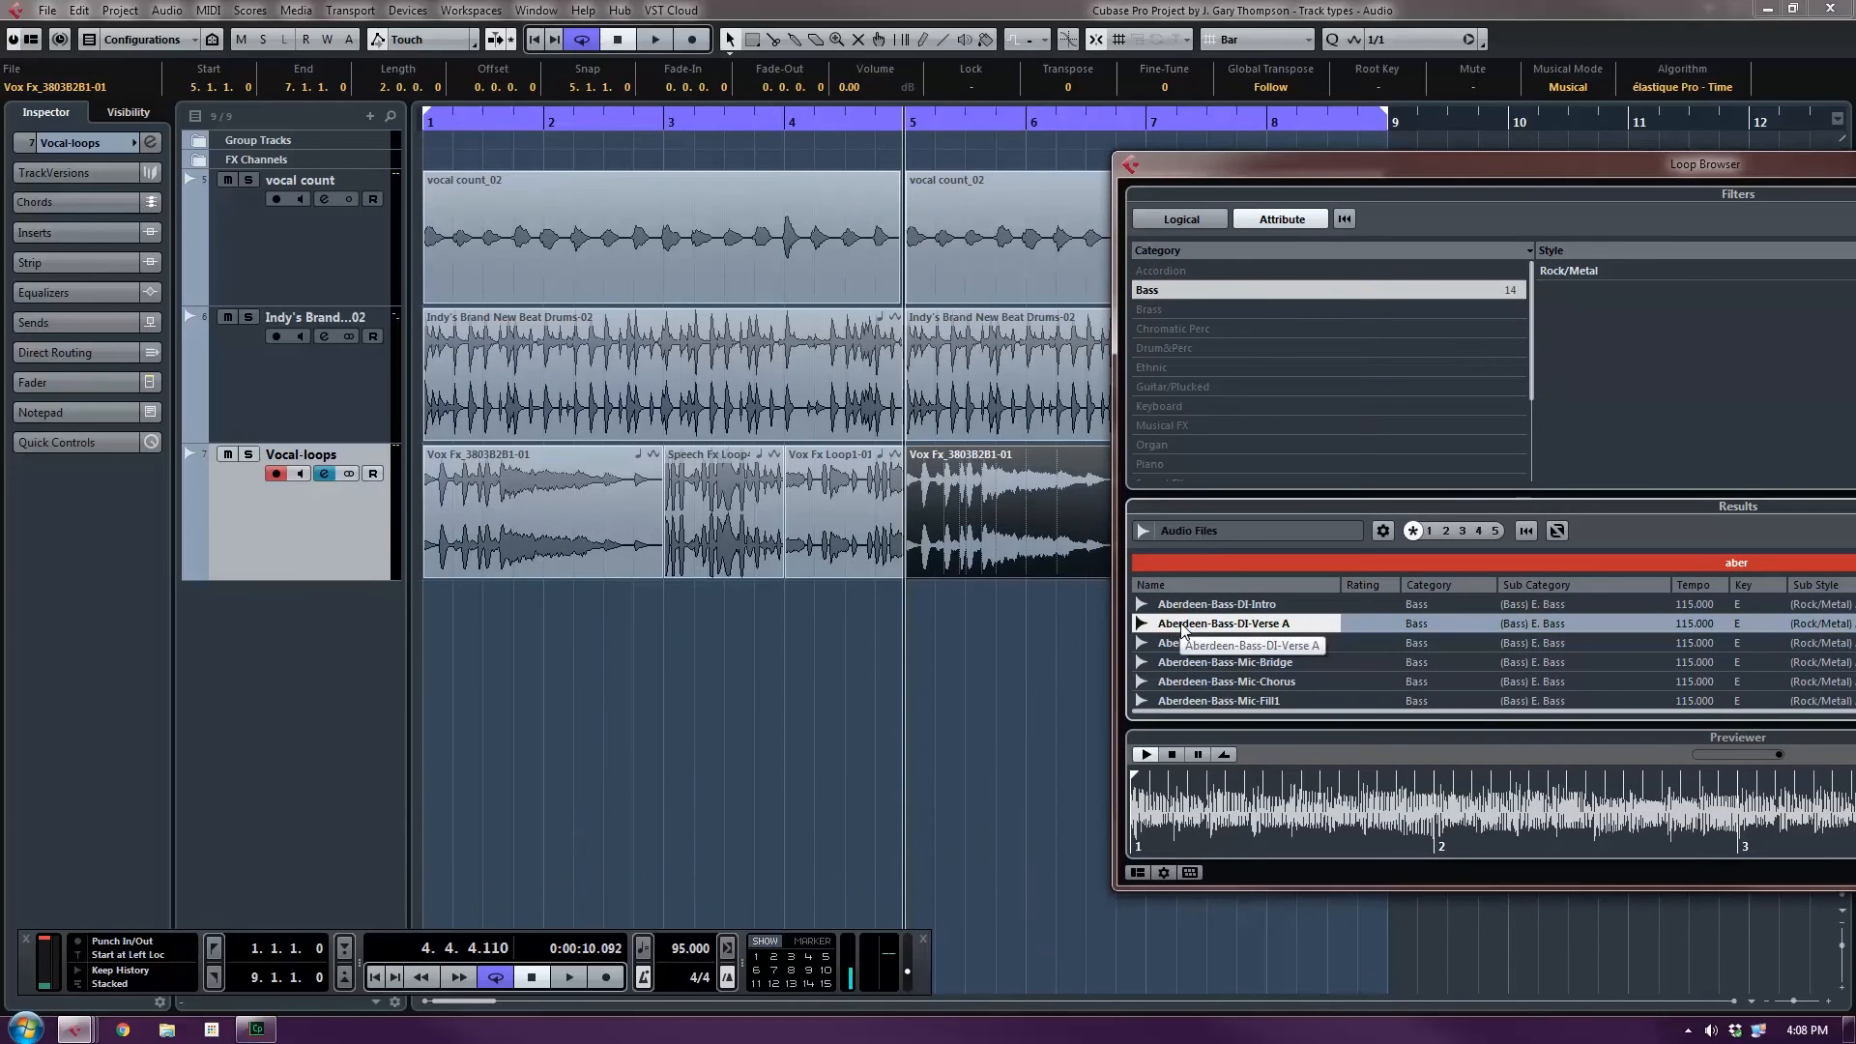
drag(1182, 627, 435, 676)
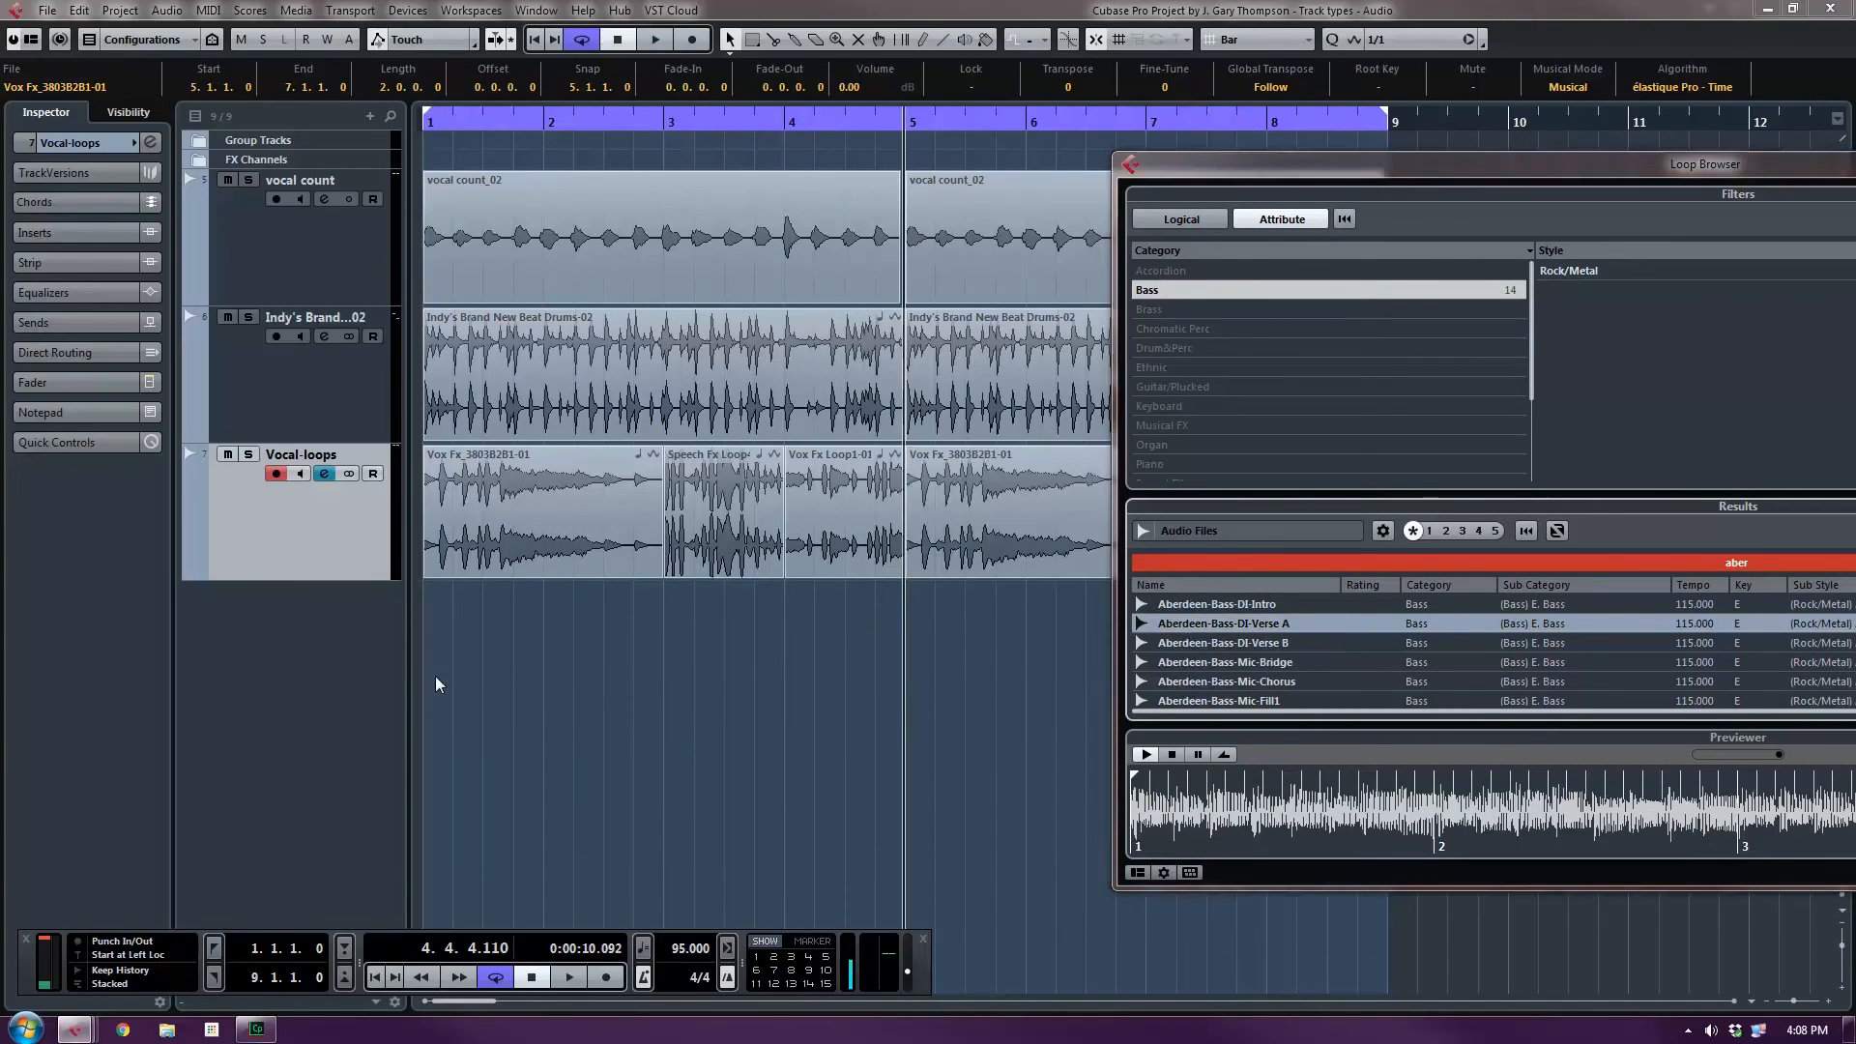
key(F6)
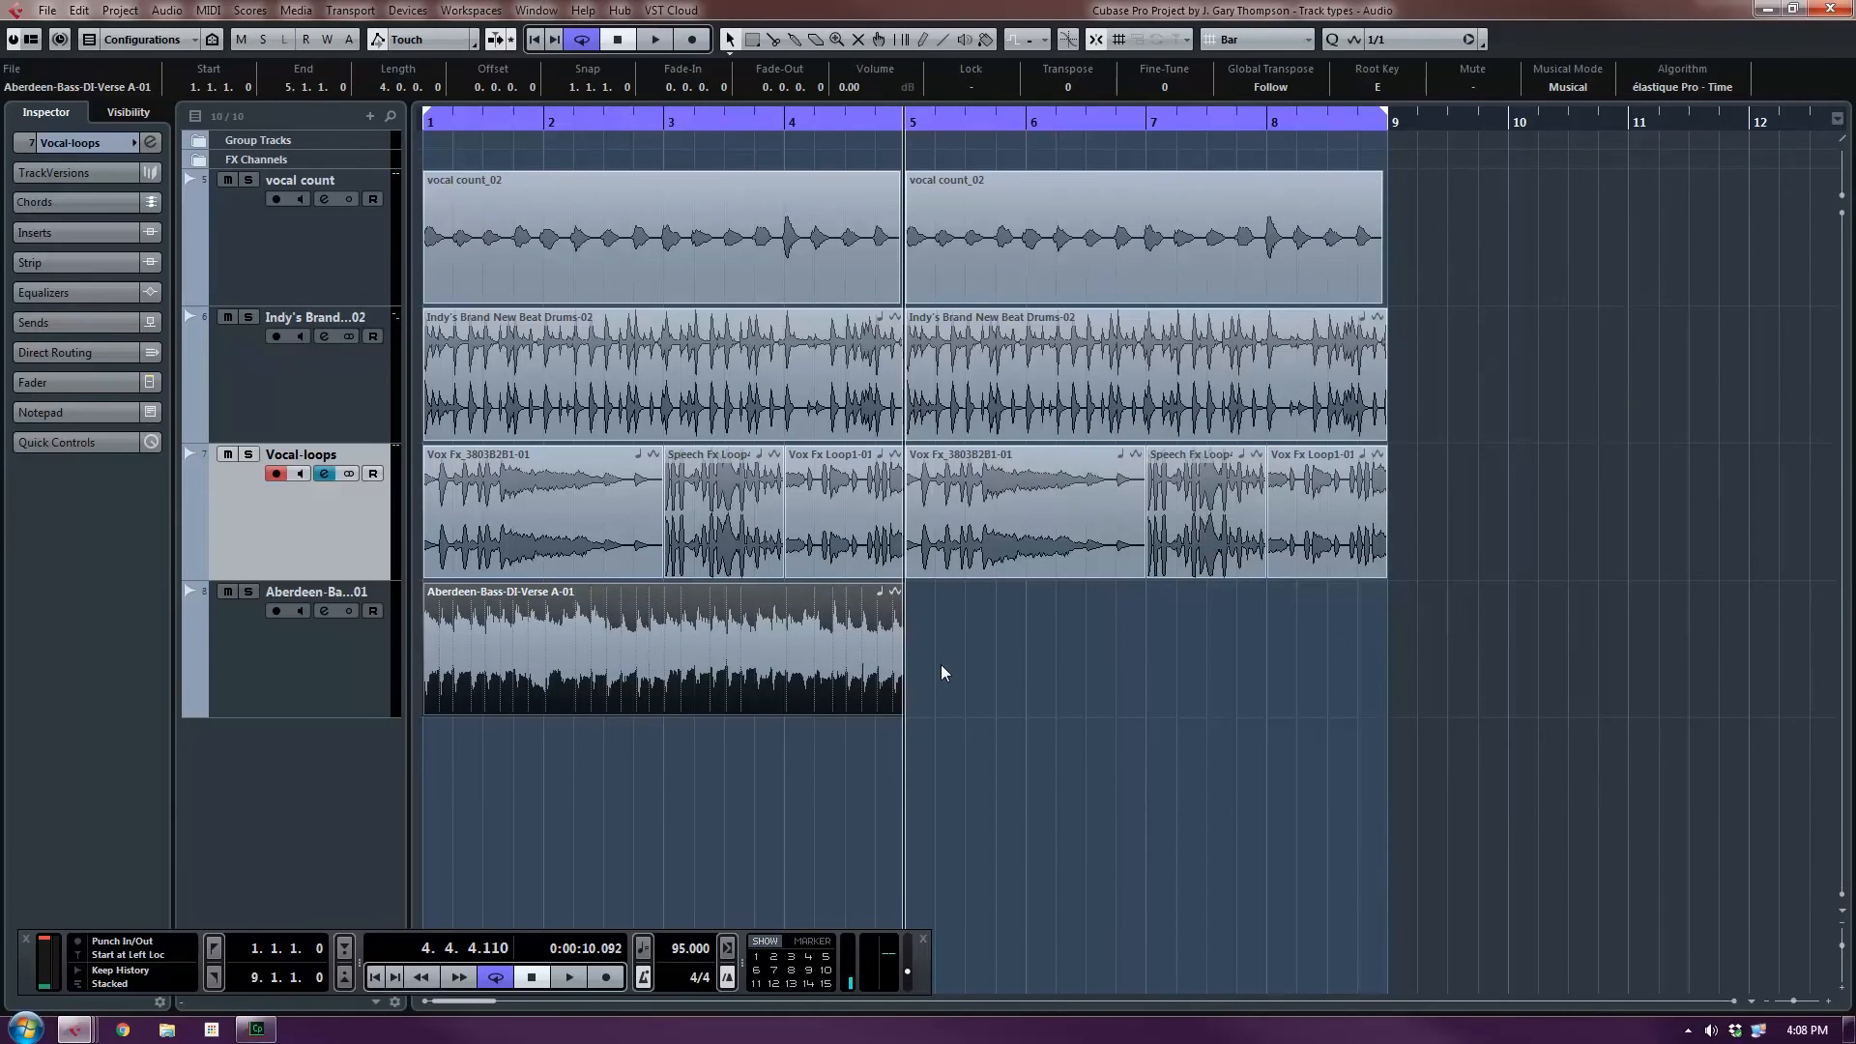
Play the project from the start and mute the vocal count track during playback.
key(space)
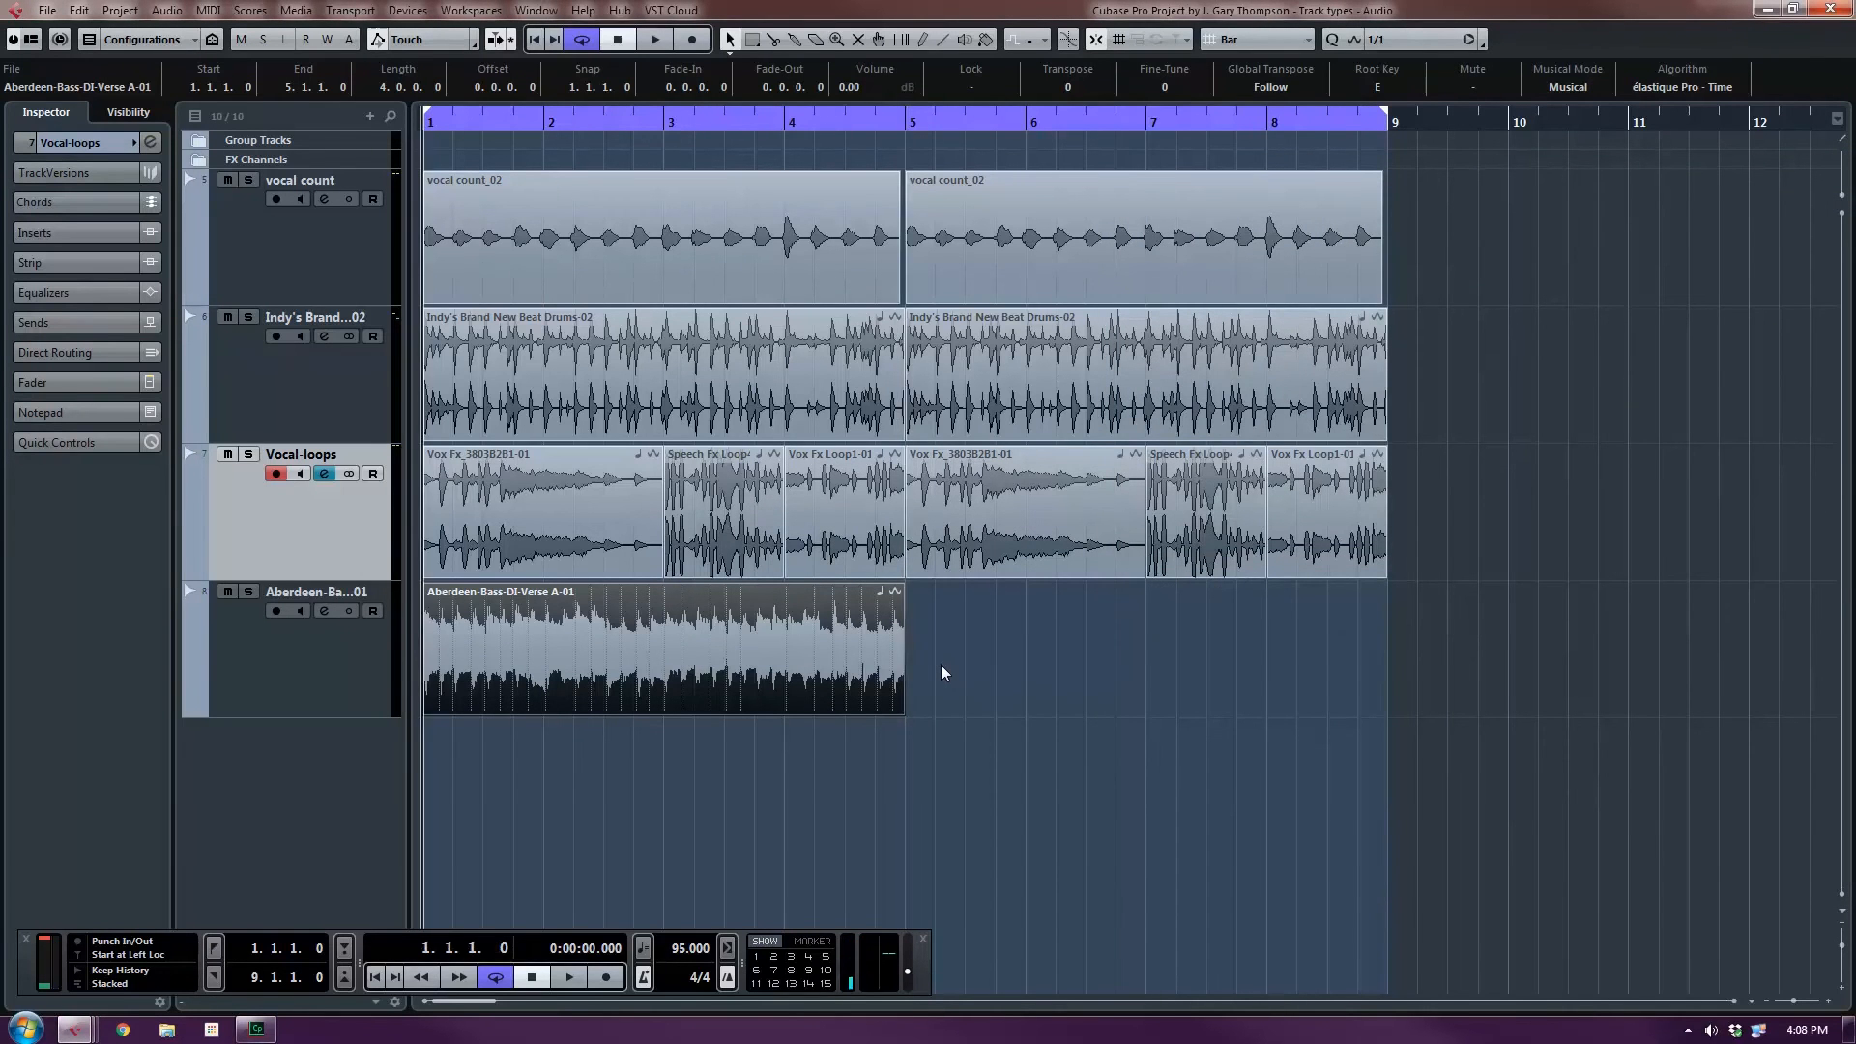
key(space)
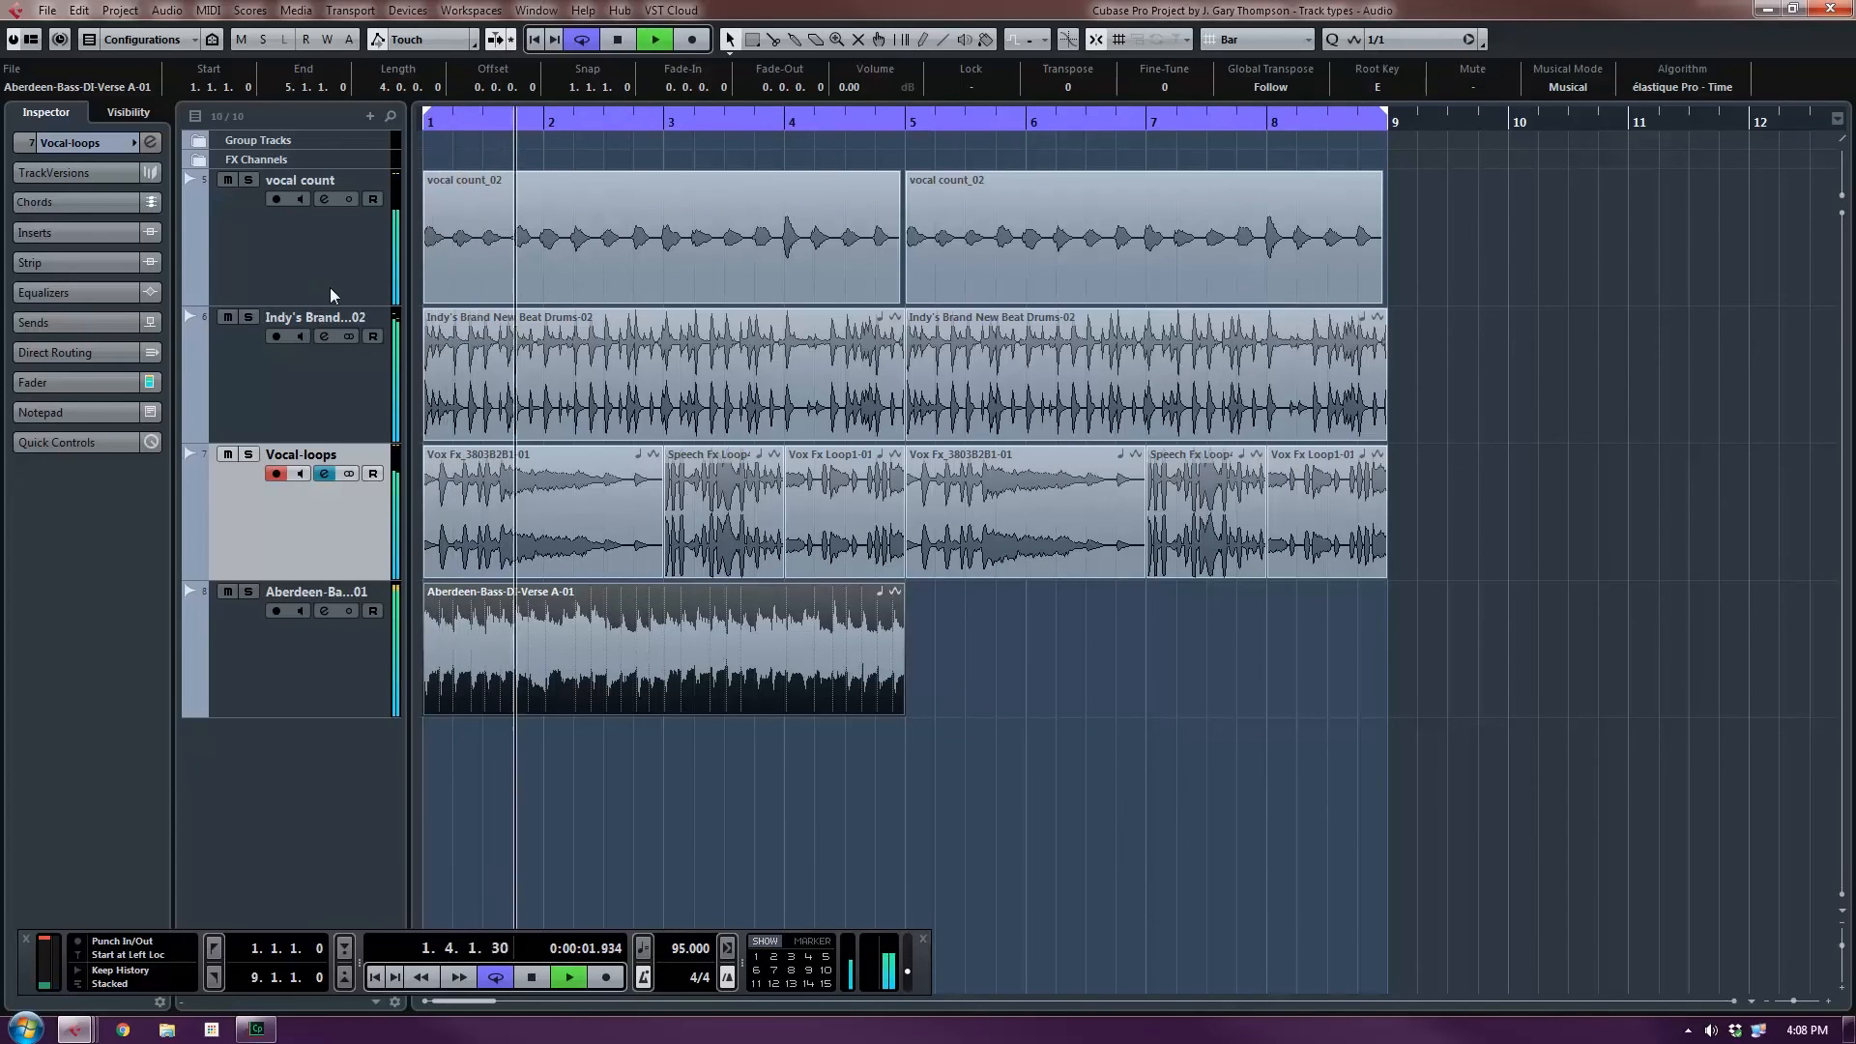
click(232, 181)
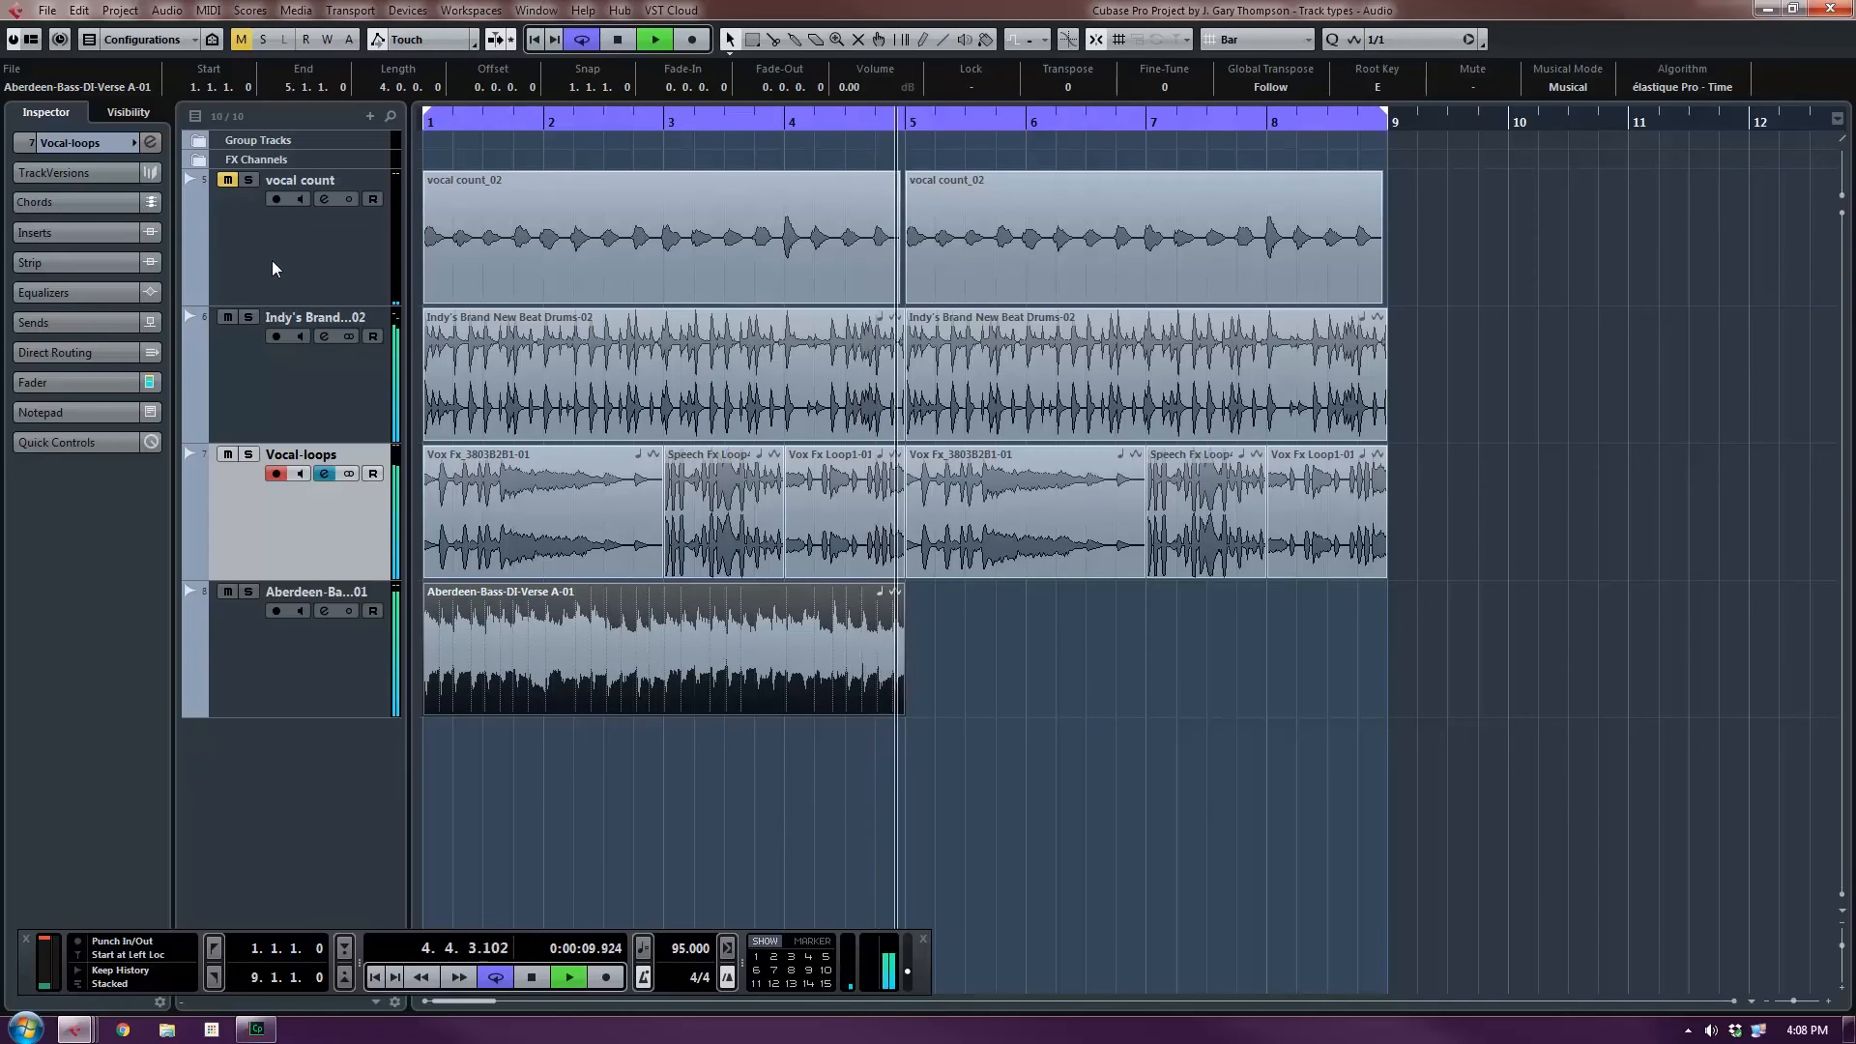
key(space)
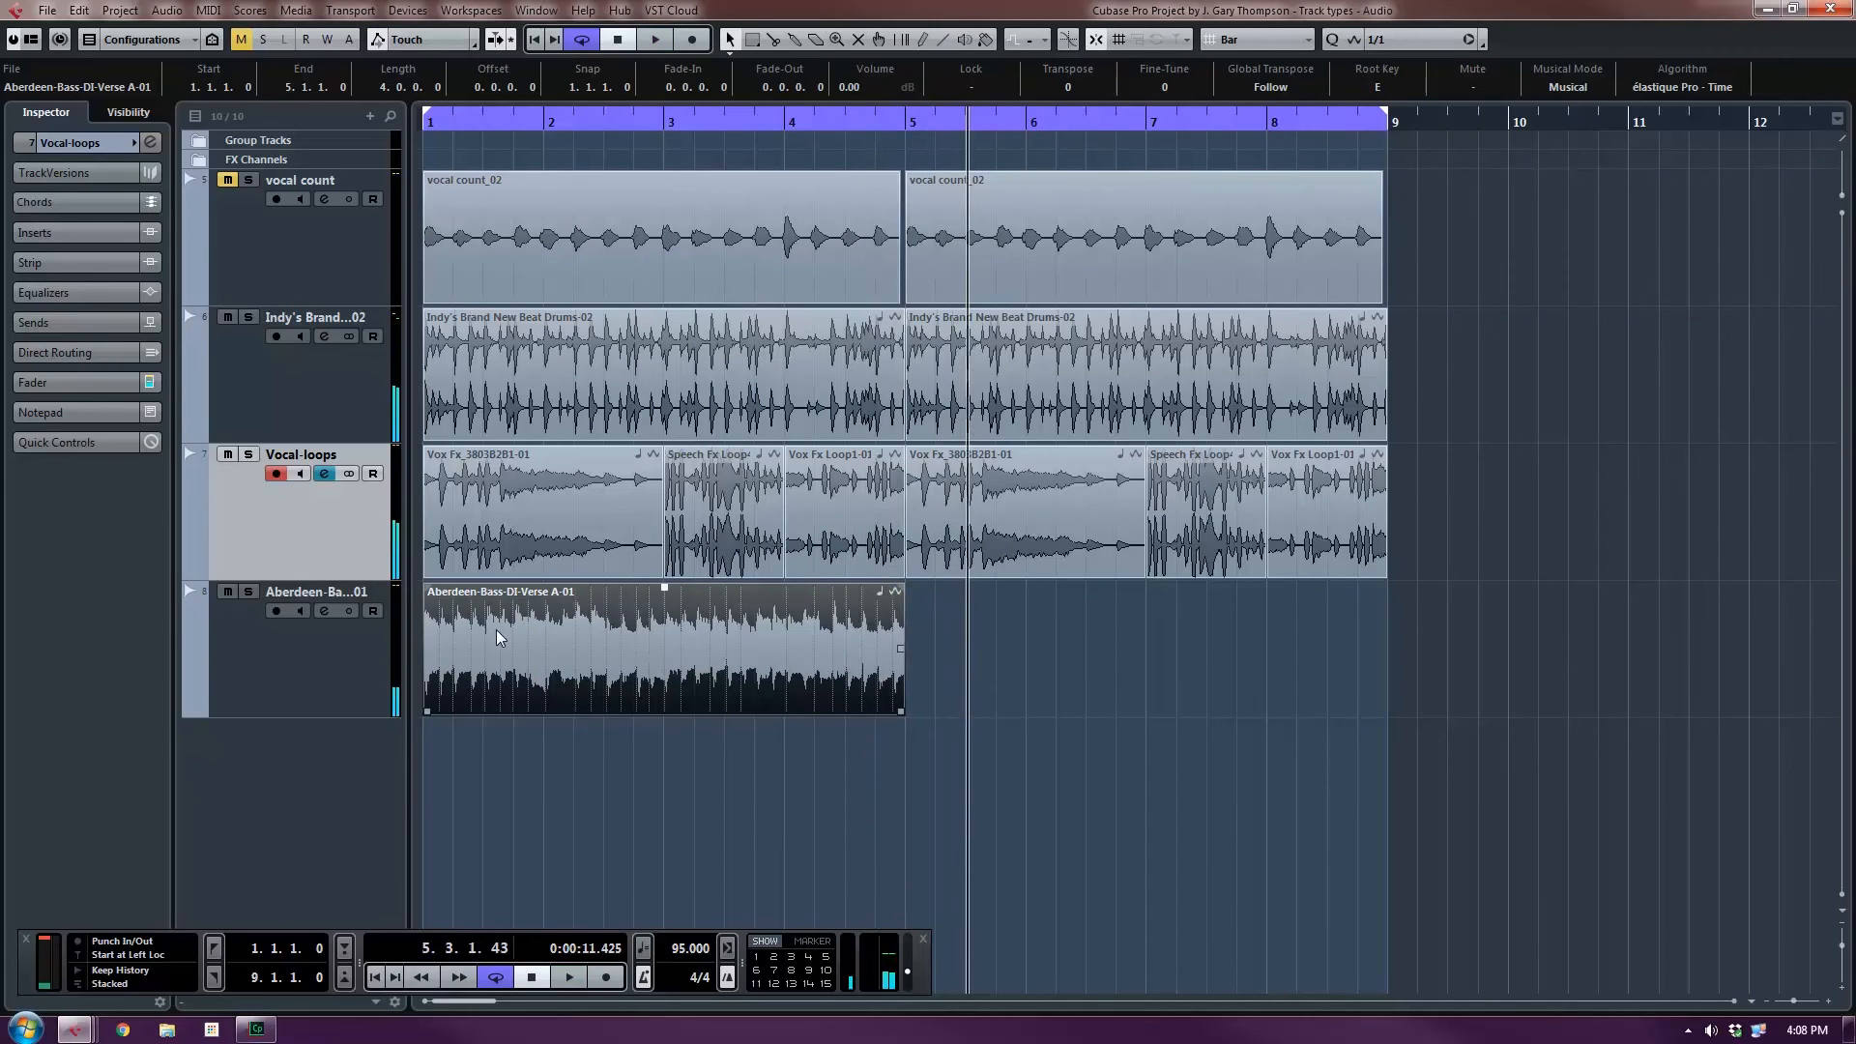
Listen to the first four bars of the project from the start with the vocal count muted.
key(Home)
key(space)
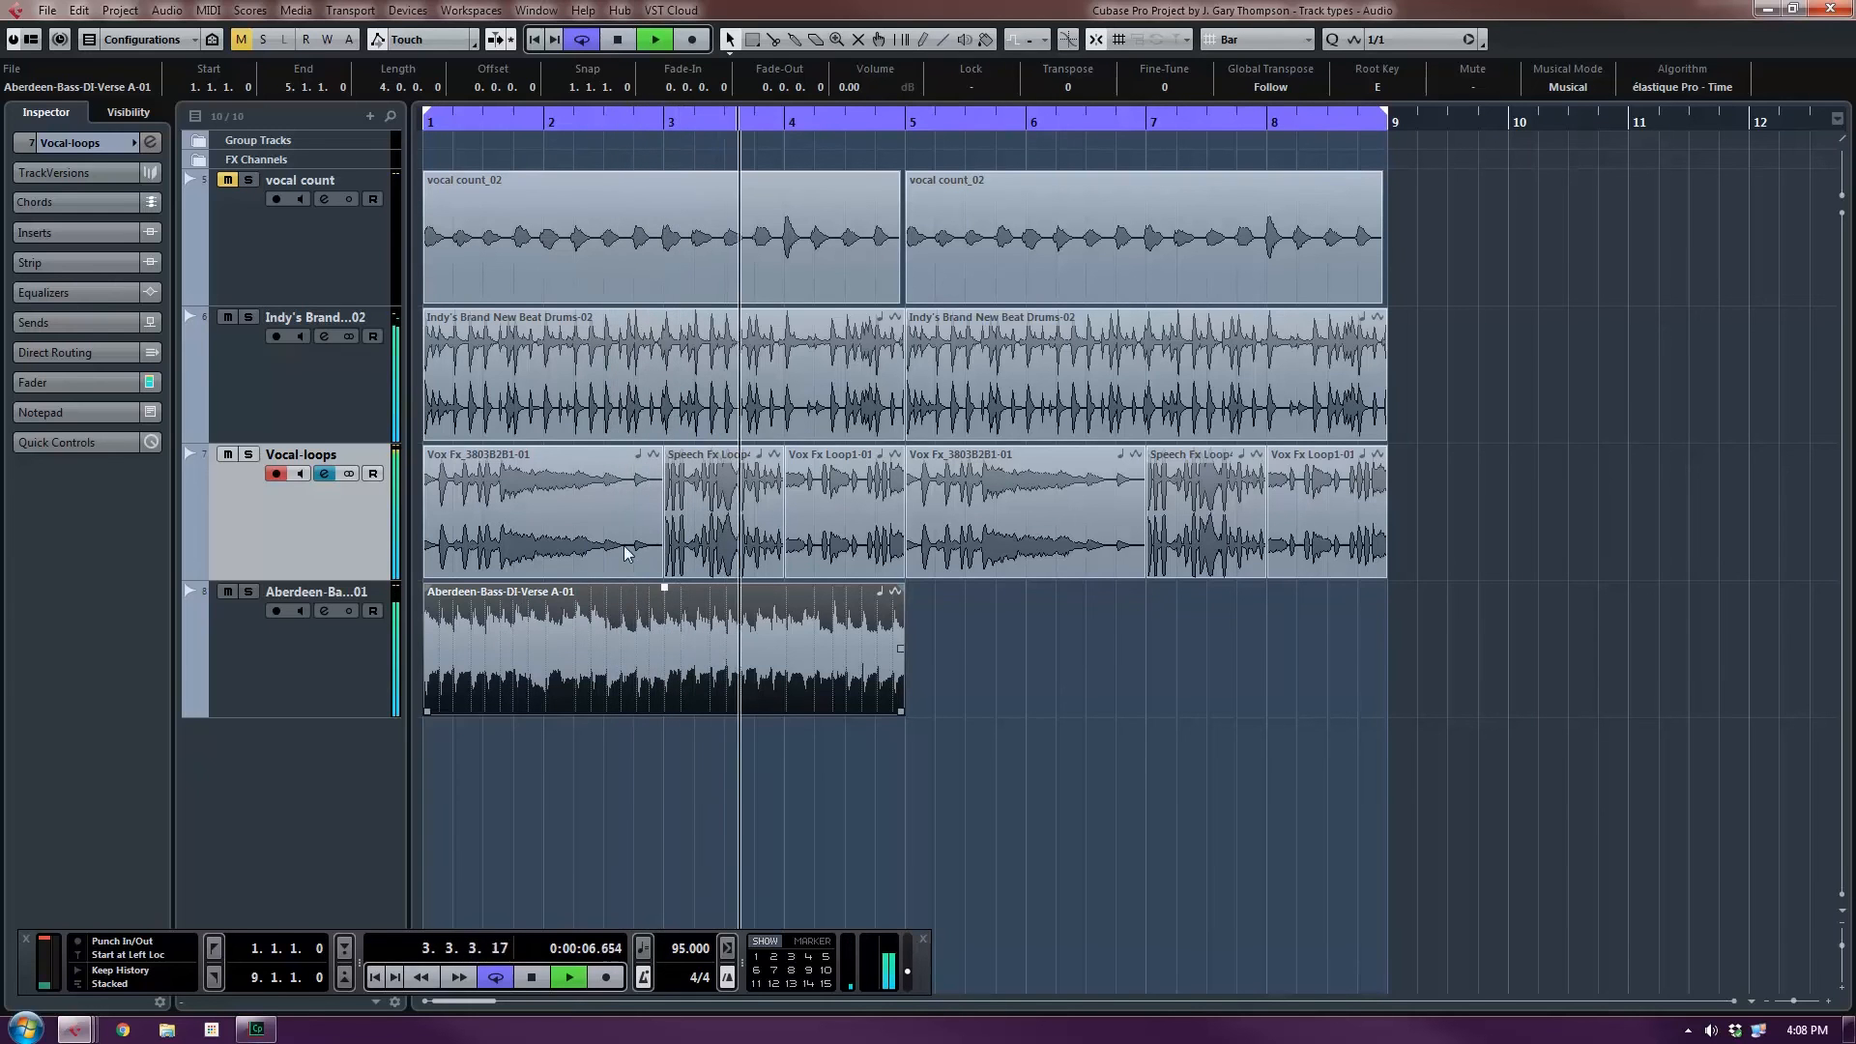
click(816, 525)
key(space)
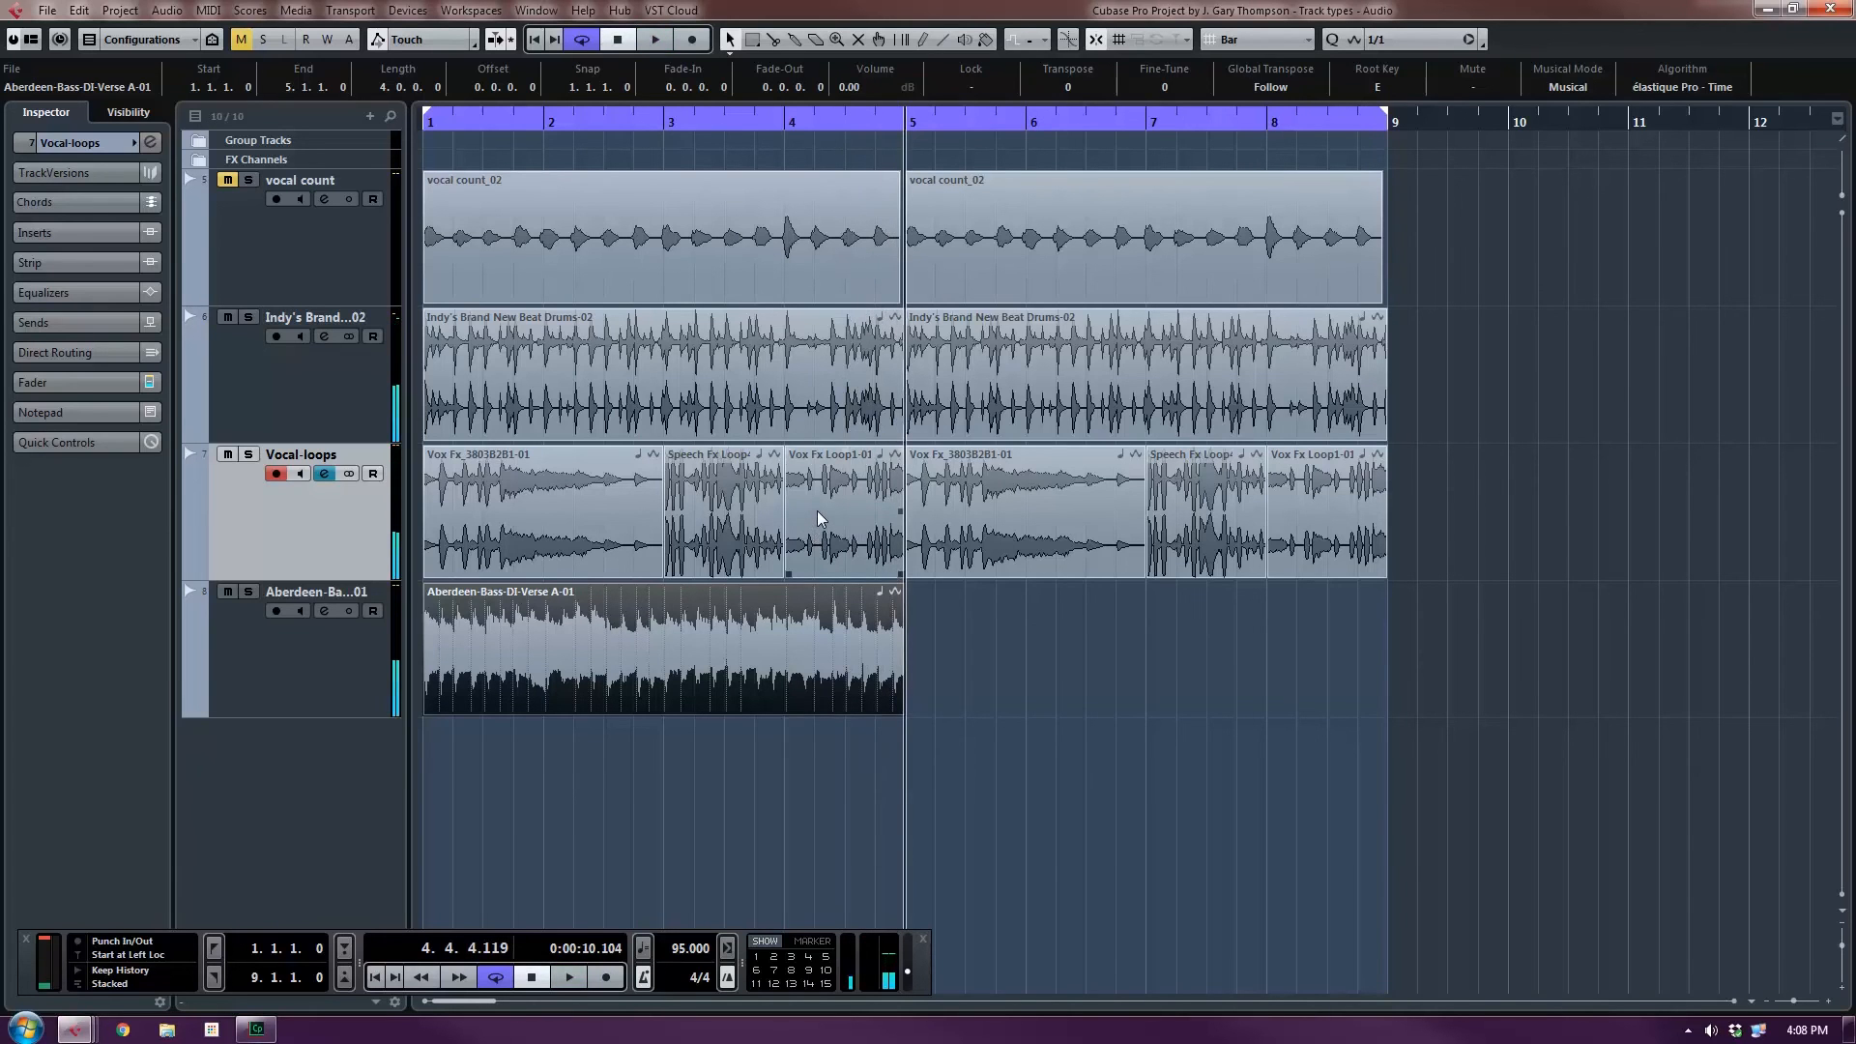
Transpose the Vox Fx Loop1 event at bar 4 of the Vocal-loops track to -2.
click(820, 509)
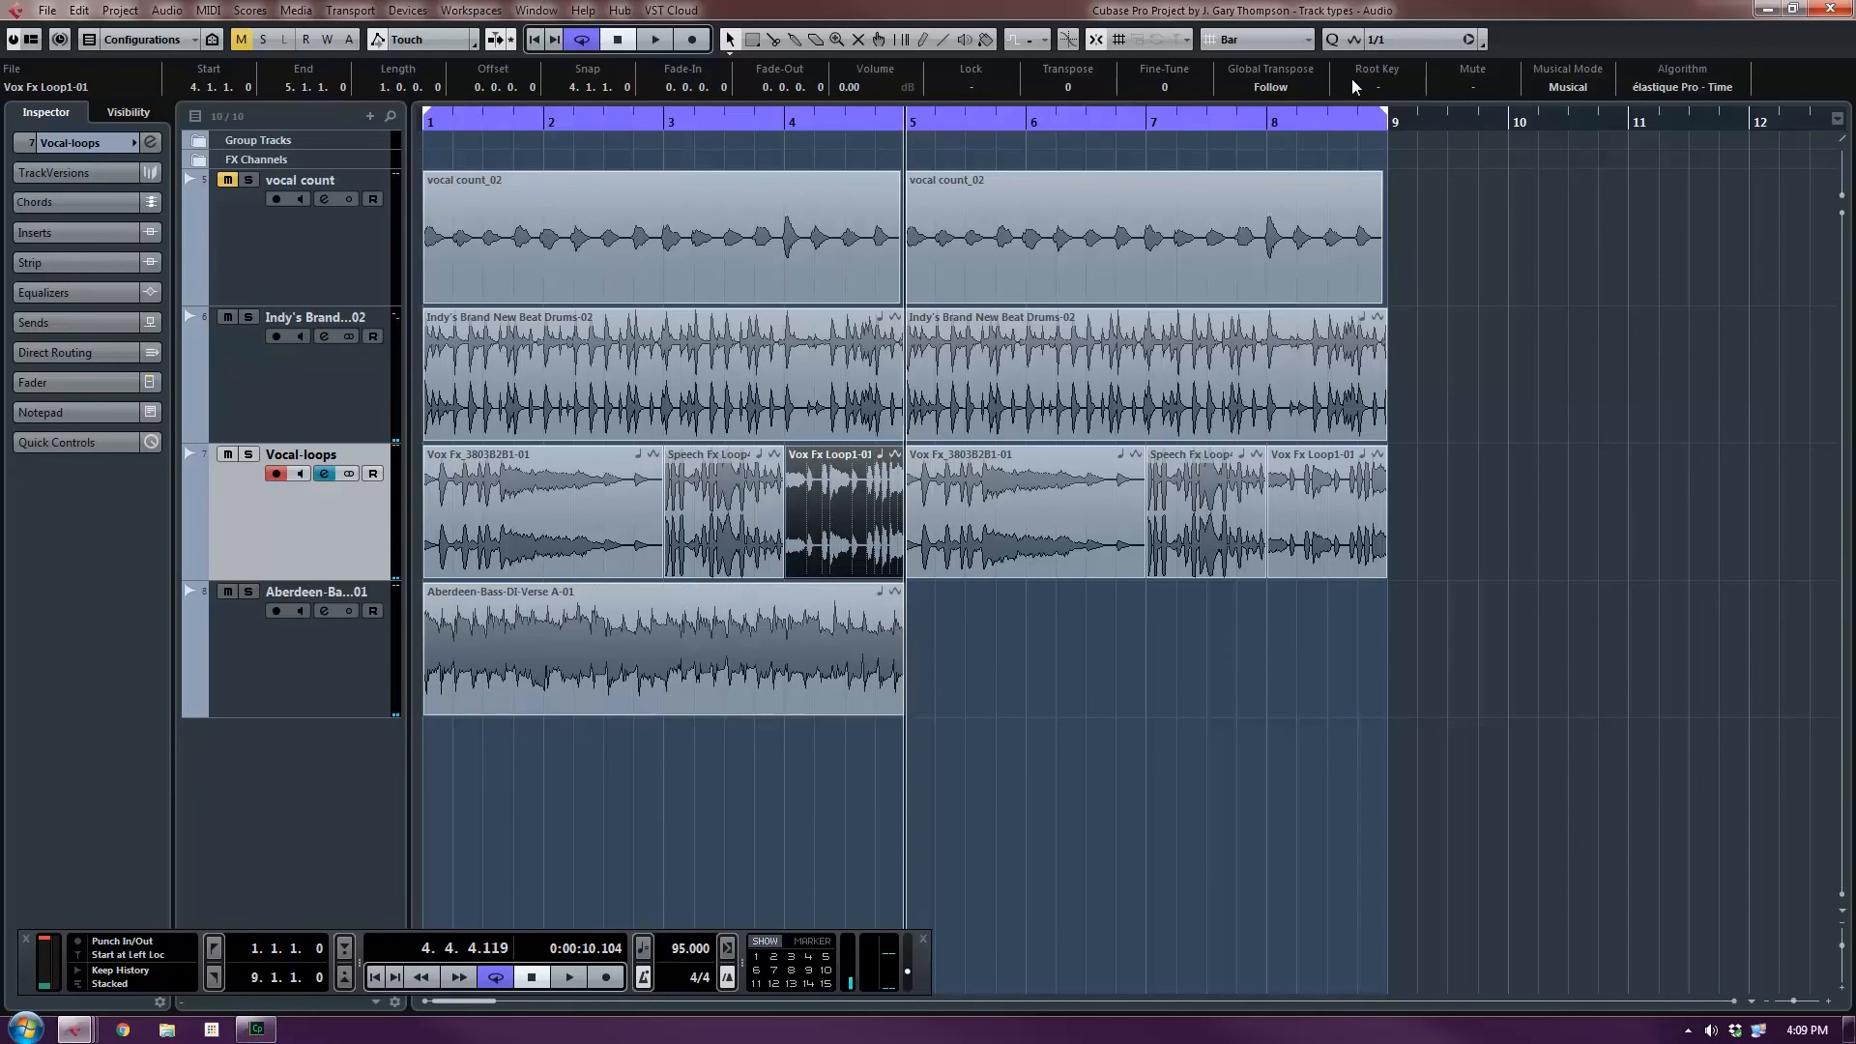
click(31, 44)
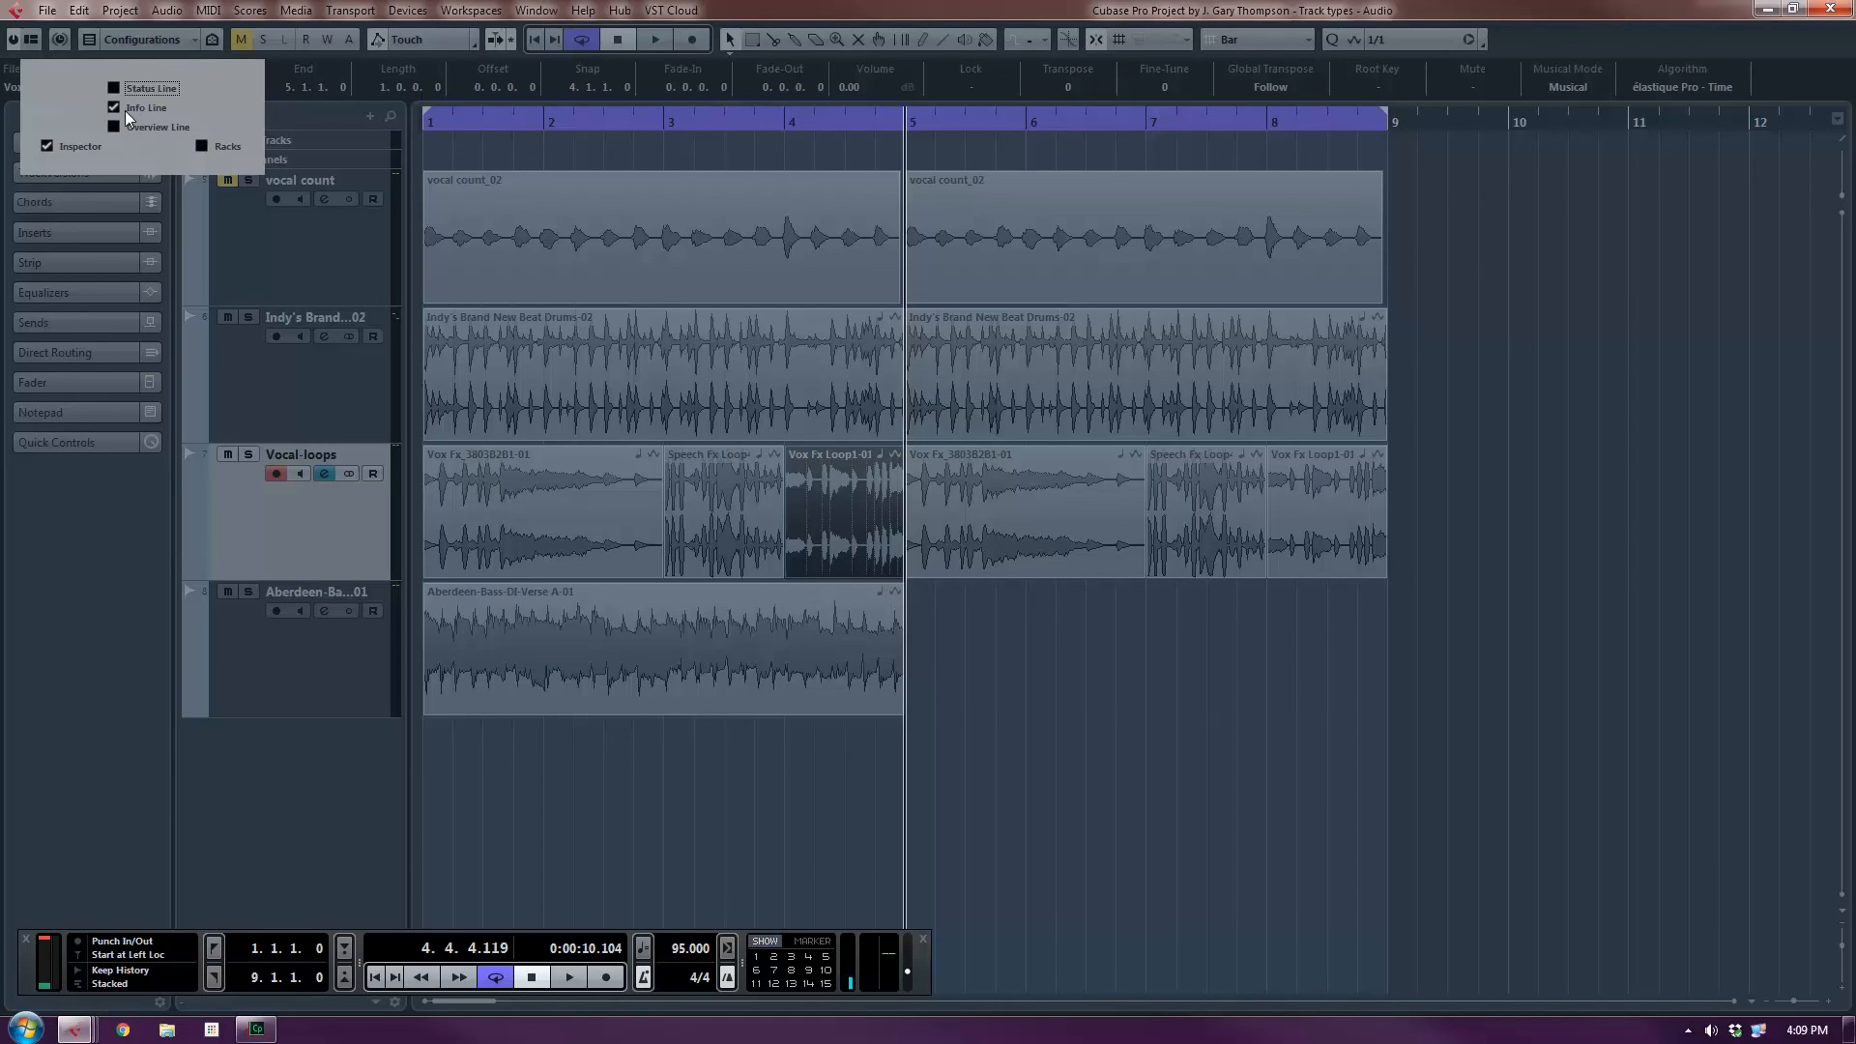
click(1488, 263)
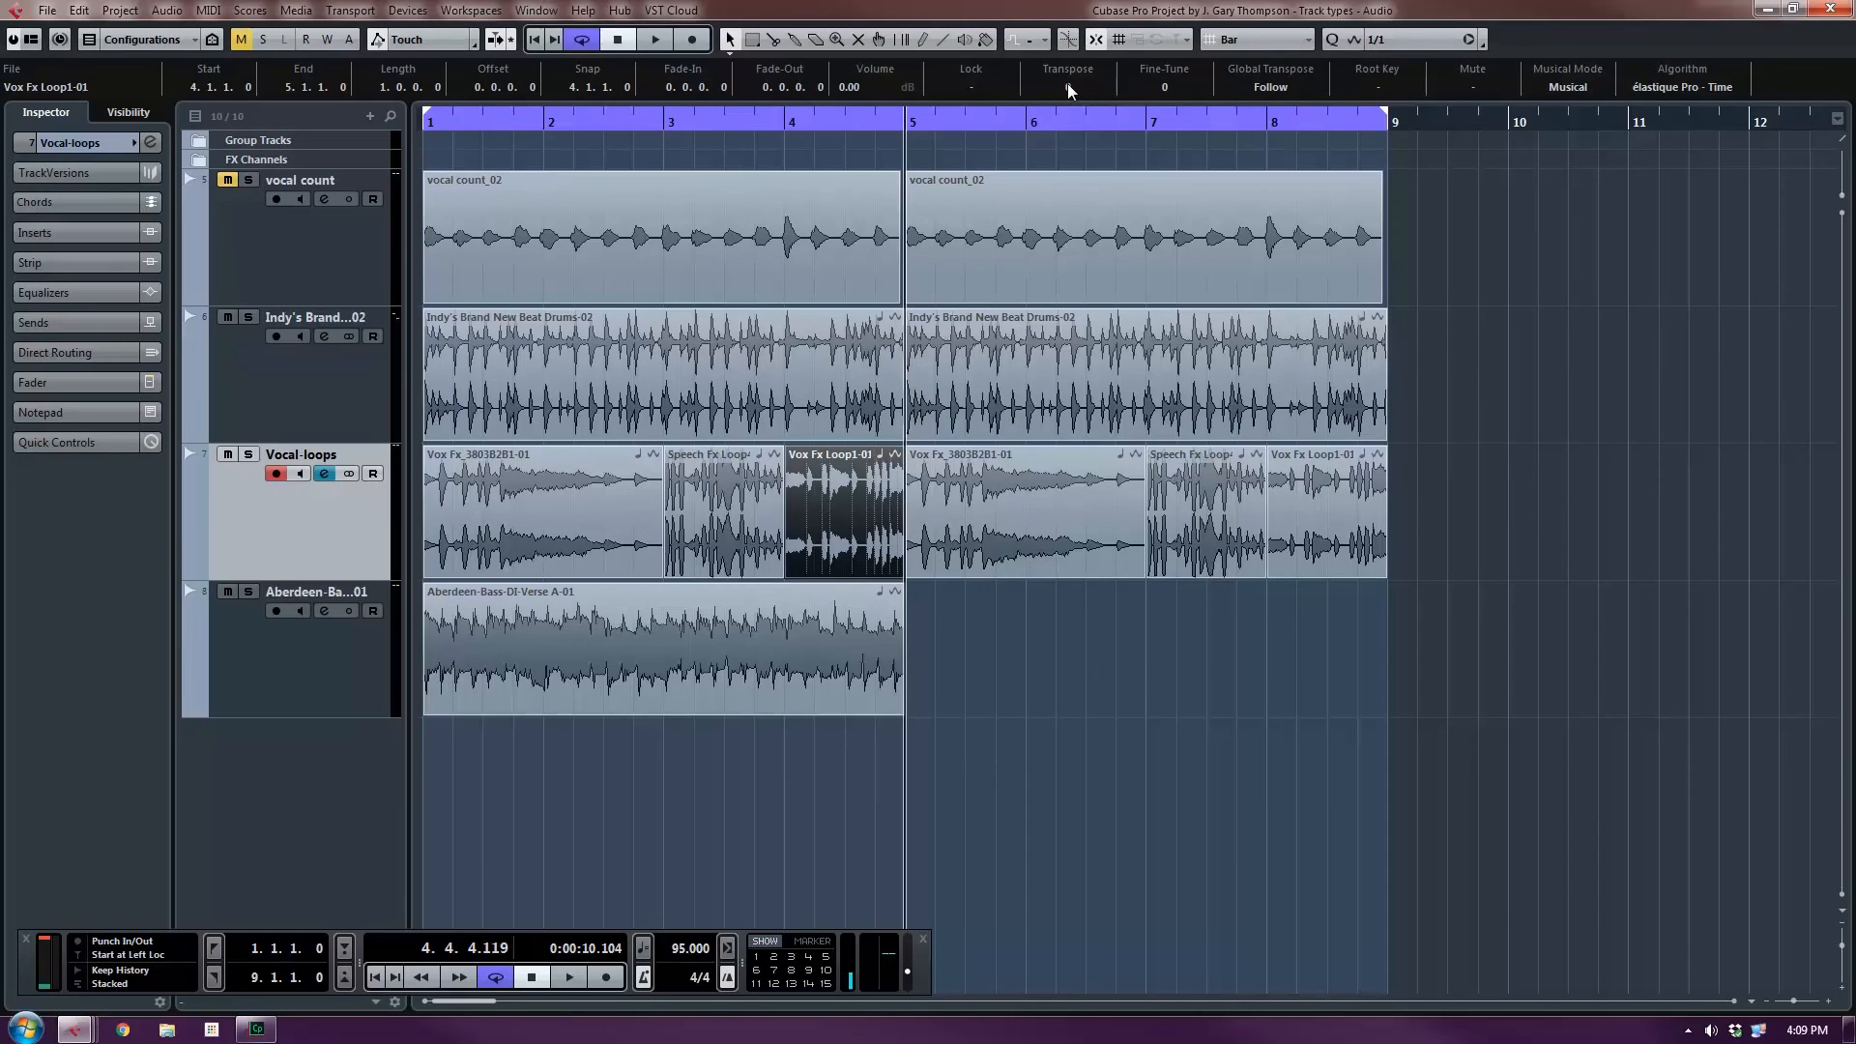
scroll(1070, 83, down, 1)
scroll(1088, 87, down, 1)
Play the project from bar 4 to hear the transposed event, and check the transpose value of its copy at bar 8.
click(784, 129)
key(space)
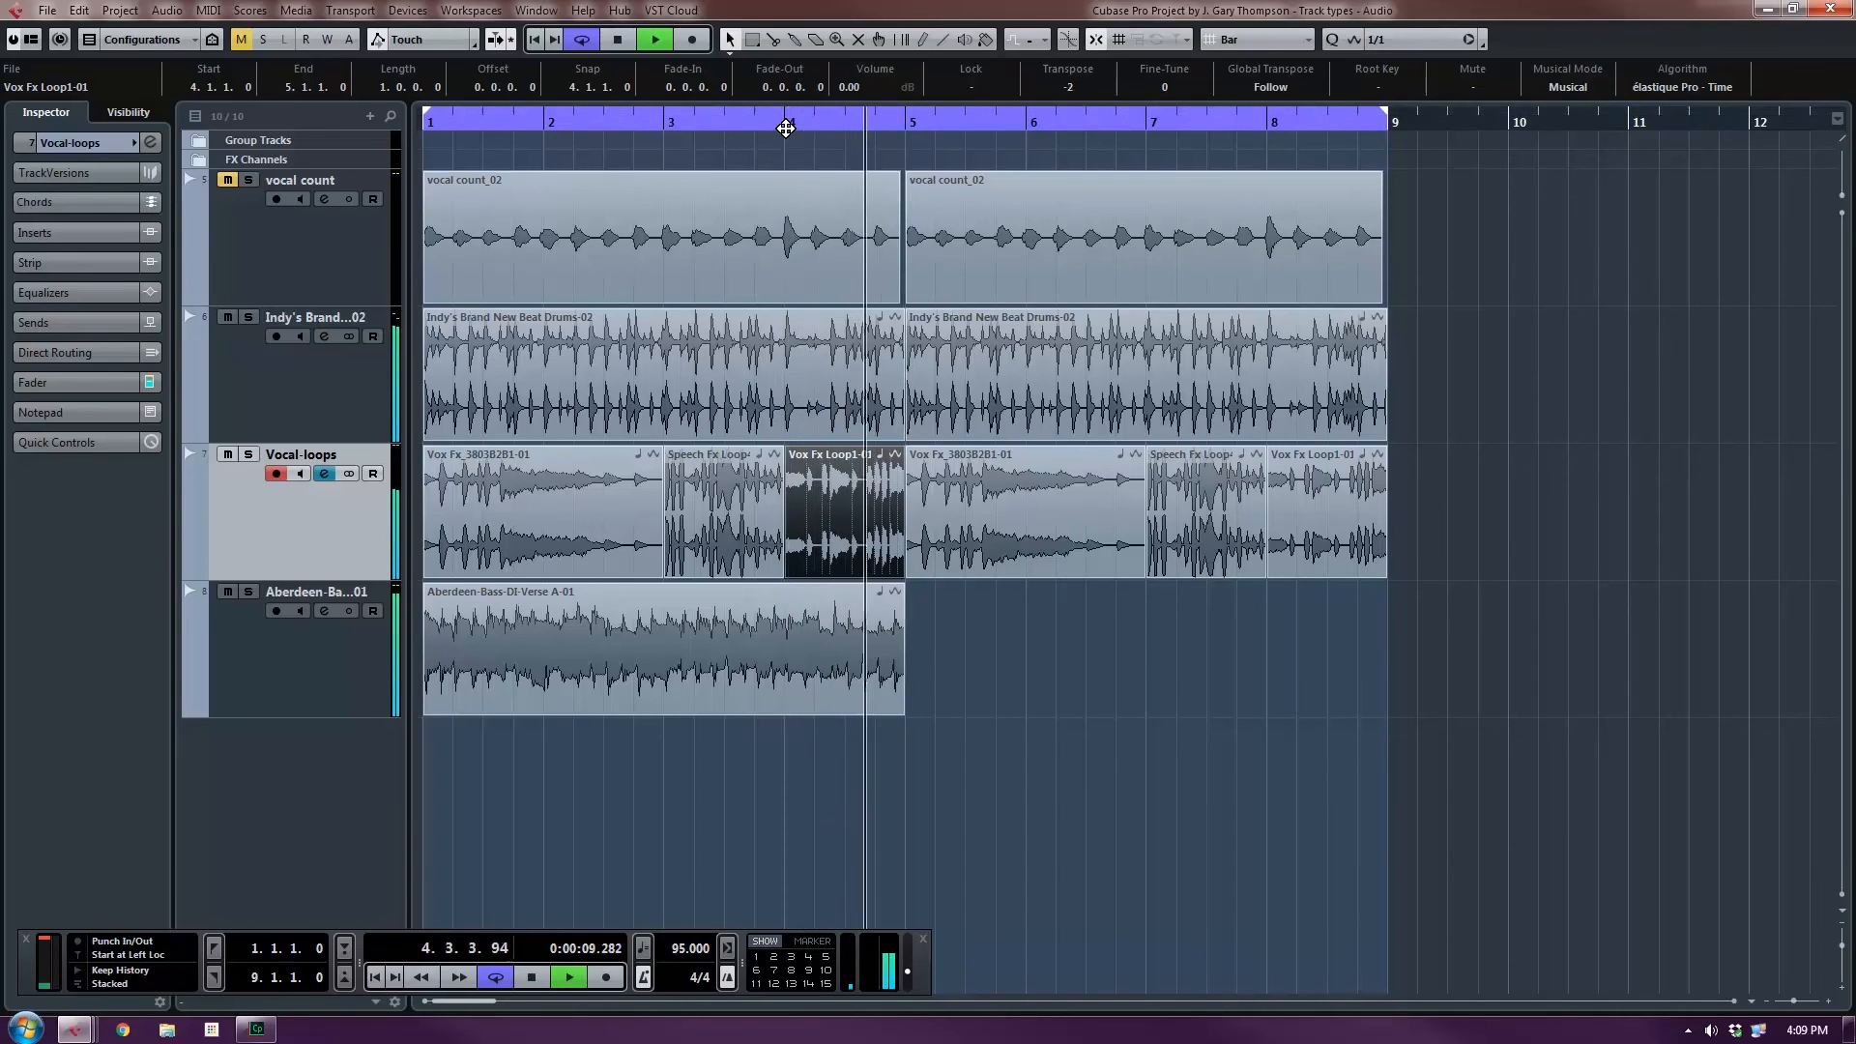
key(space)
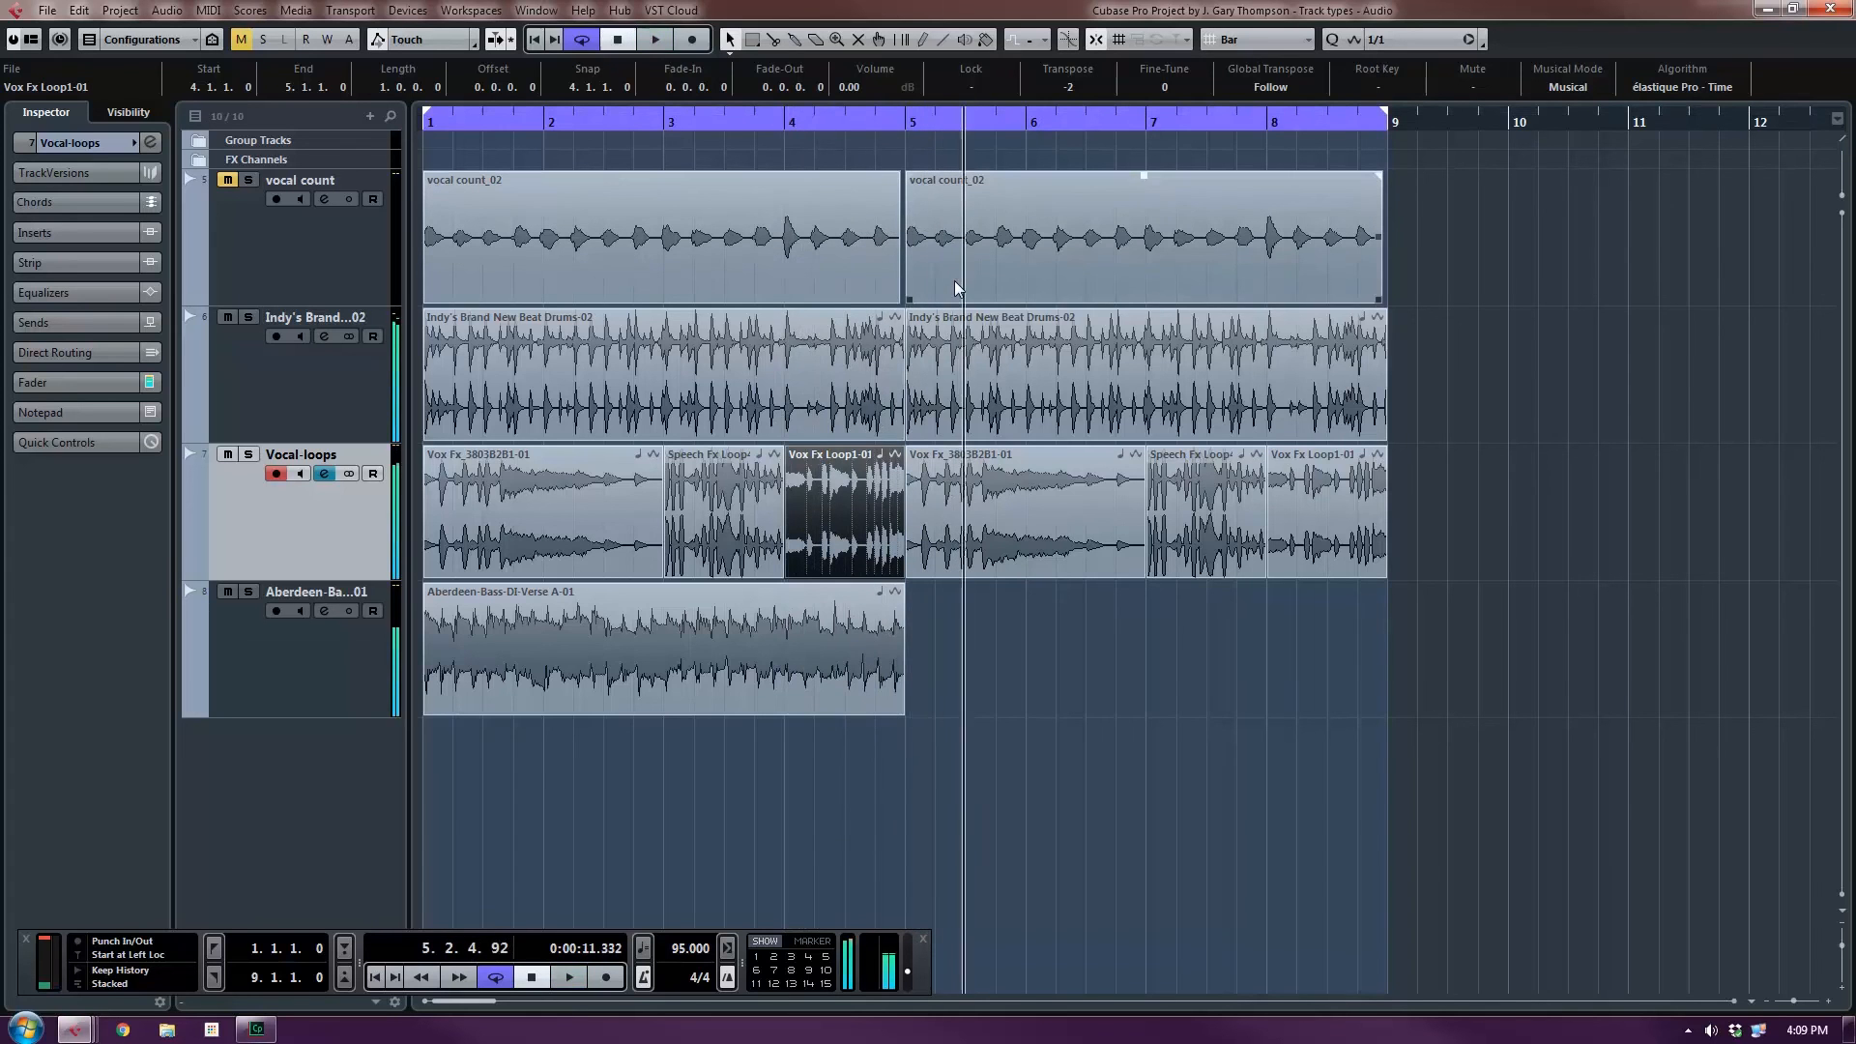
click(1320, 513)
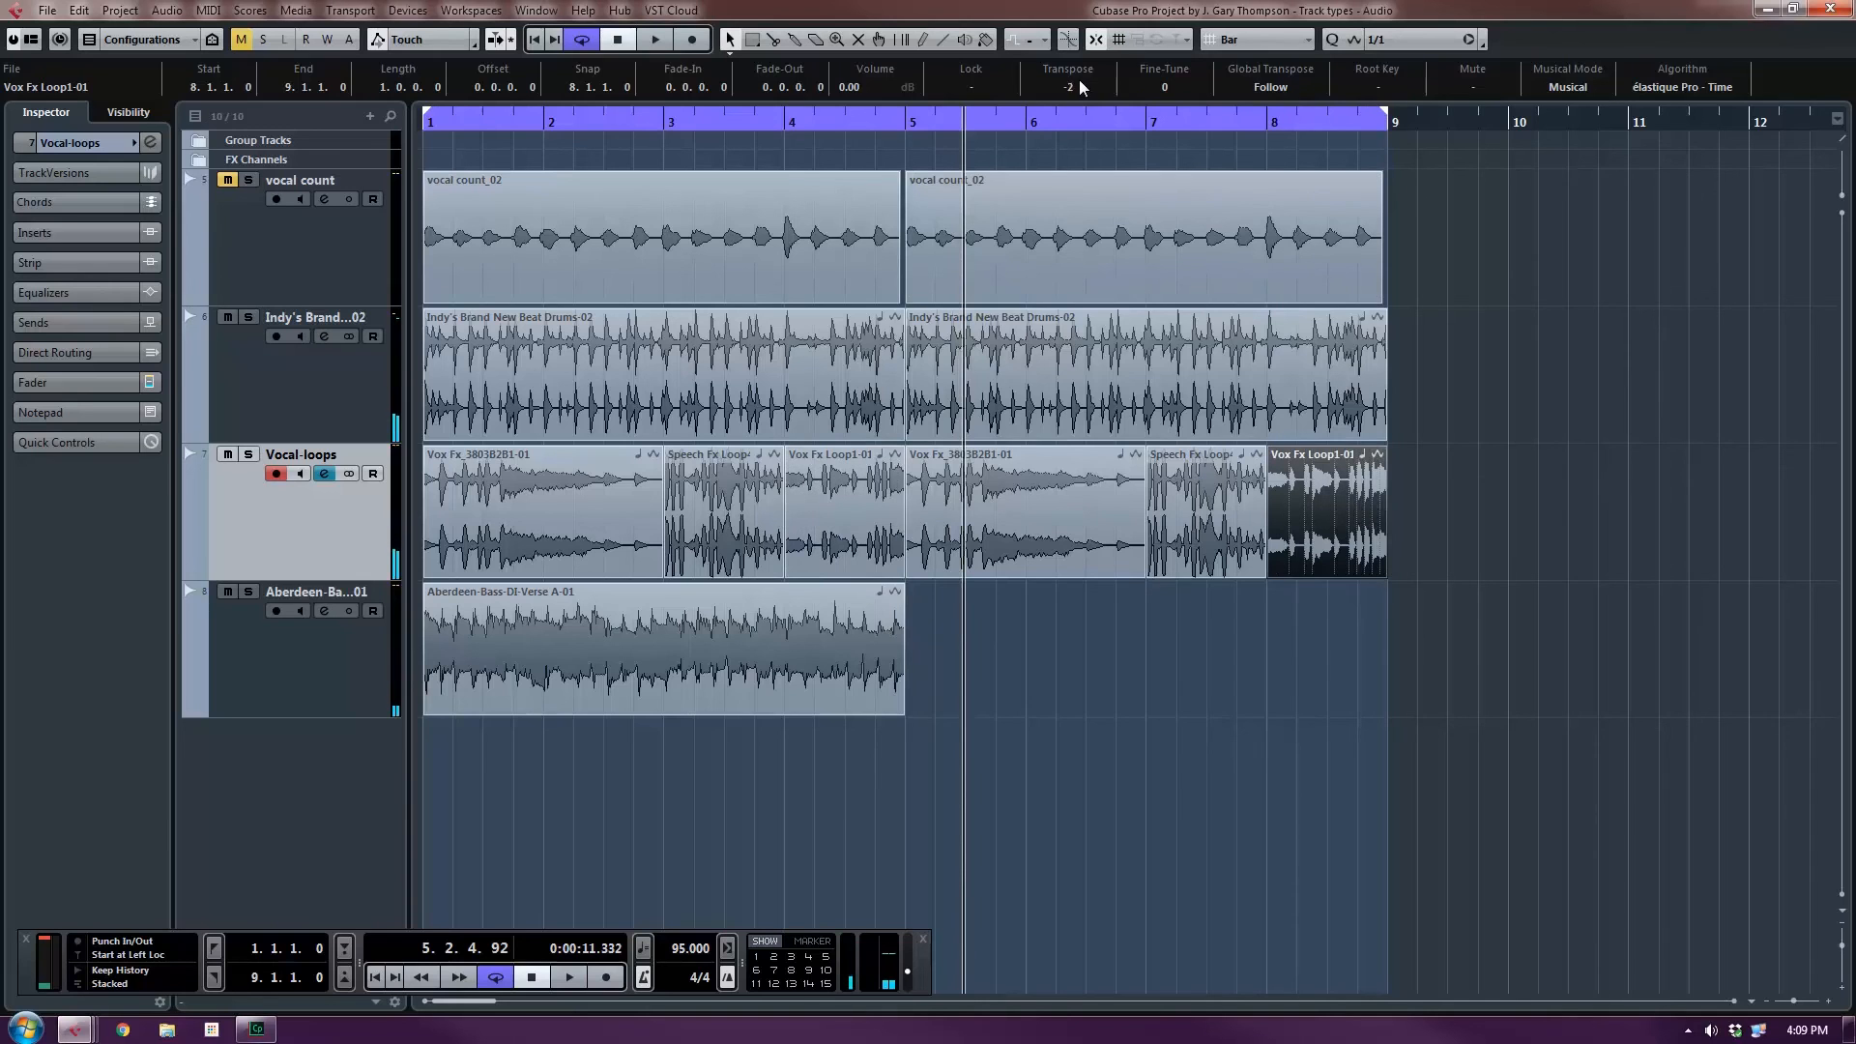
click(1105, 651)
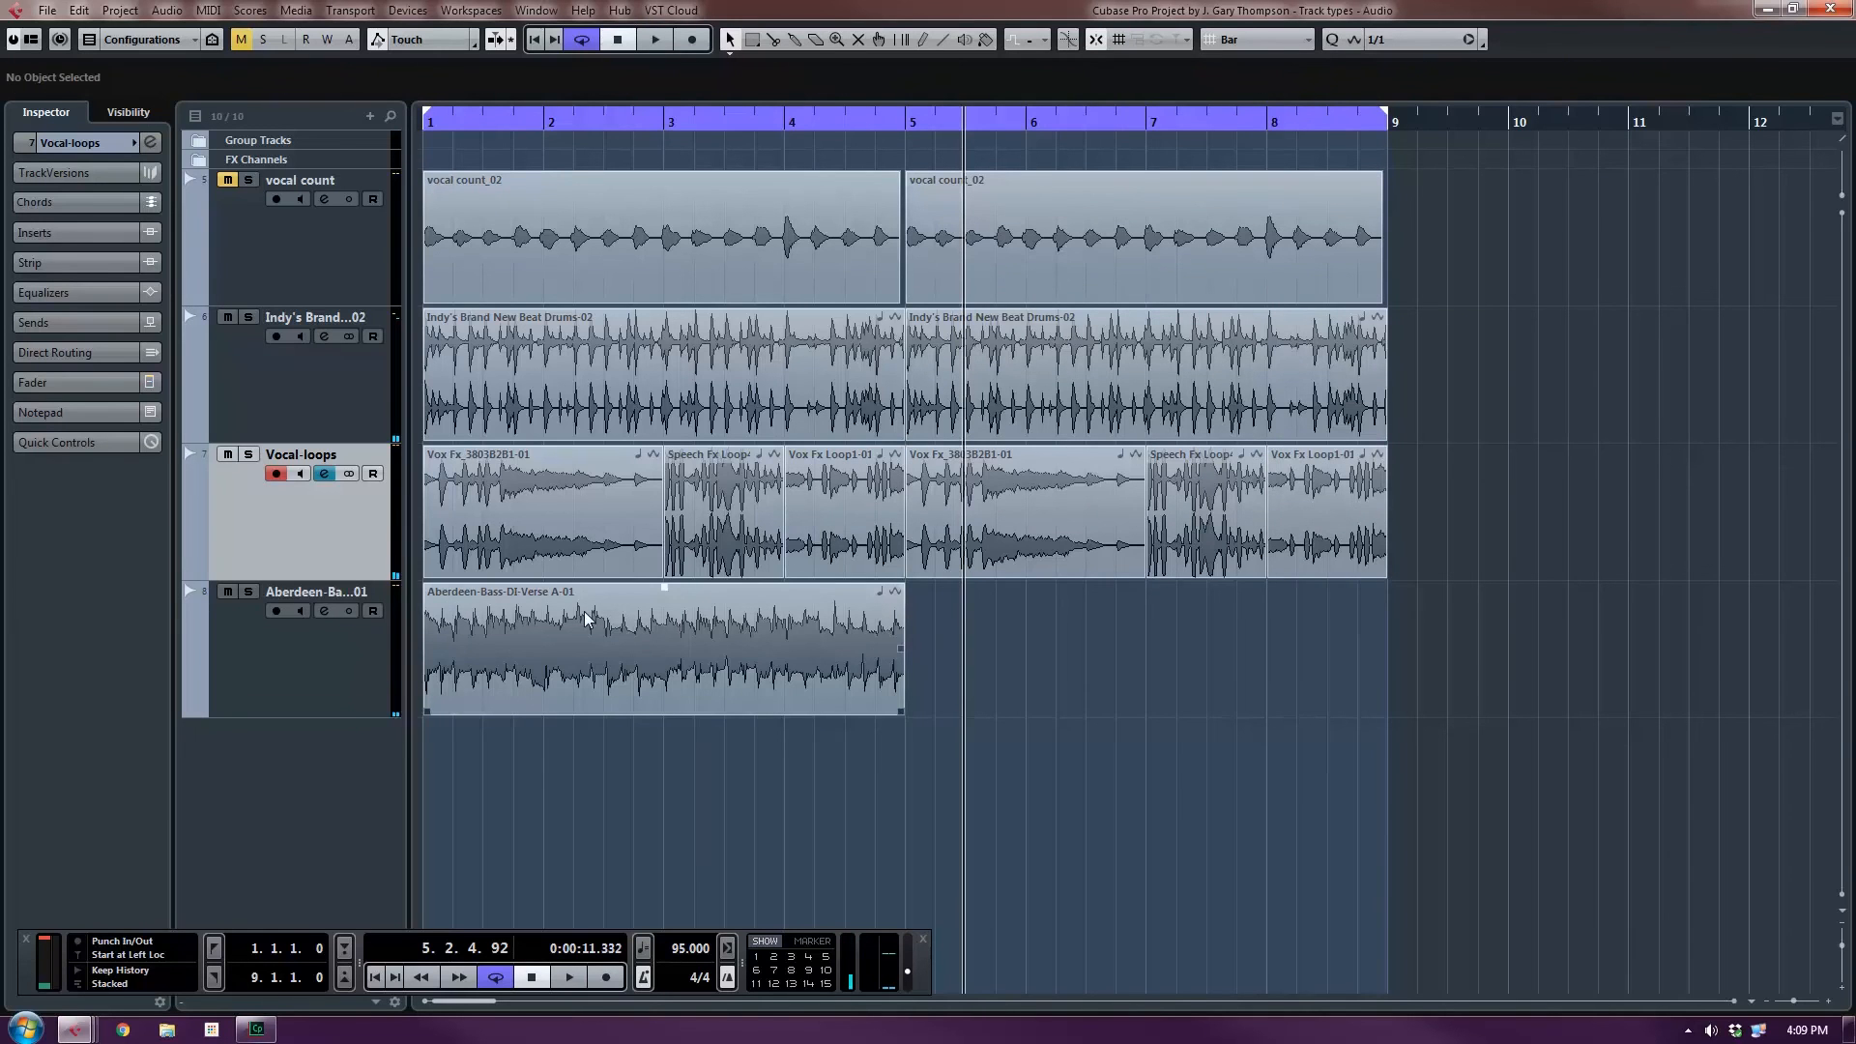
Copy the Aberdeen bass event to bar 5 on its track and play the project from the start.
drag(556, 617, 1008, 630)
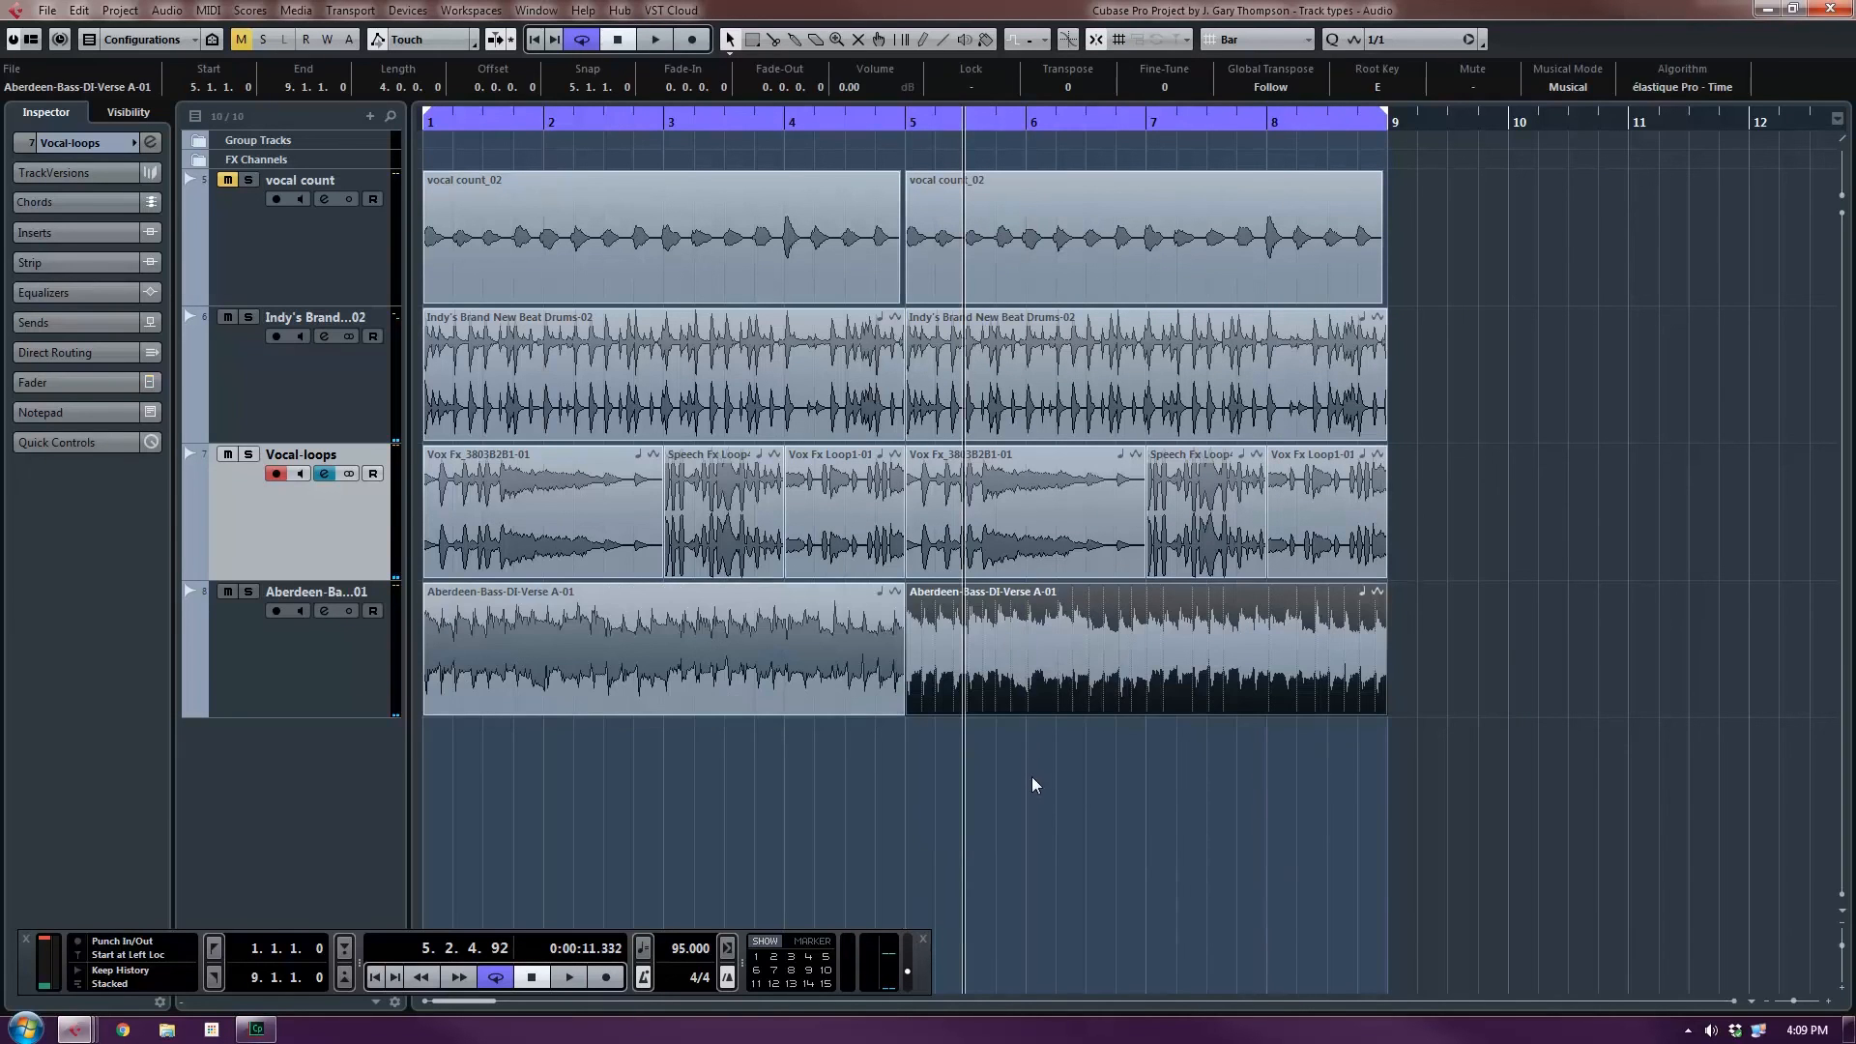
key(Home)
key(space)
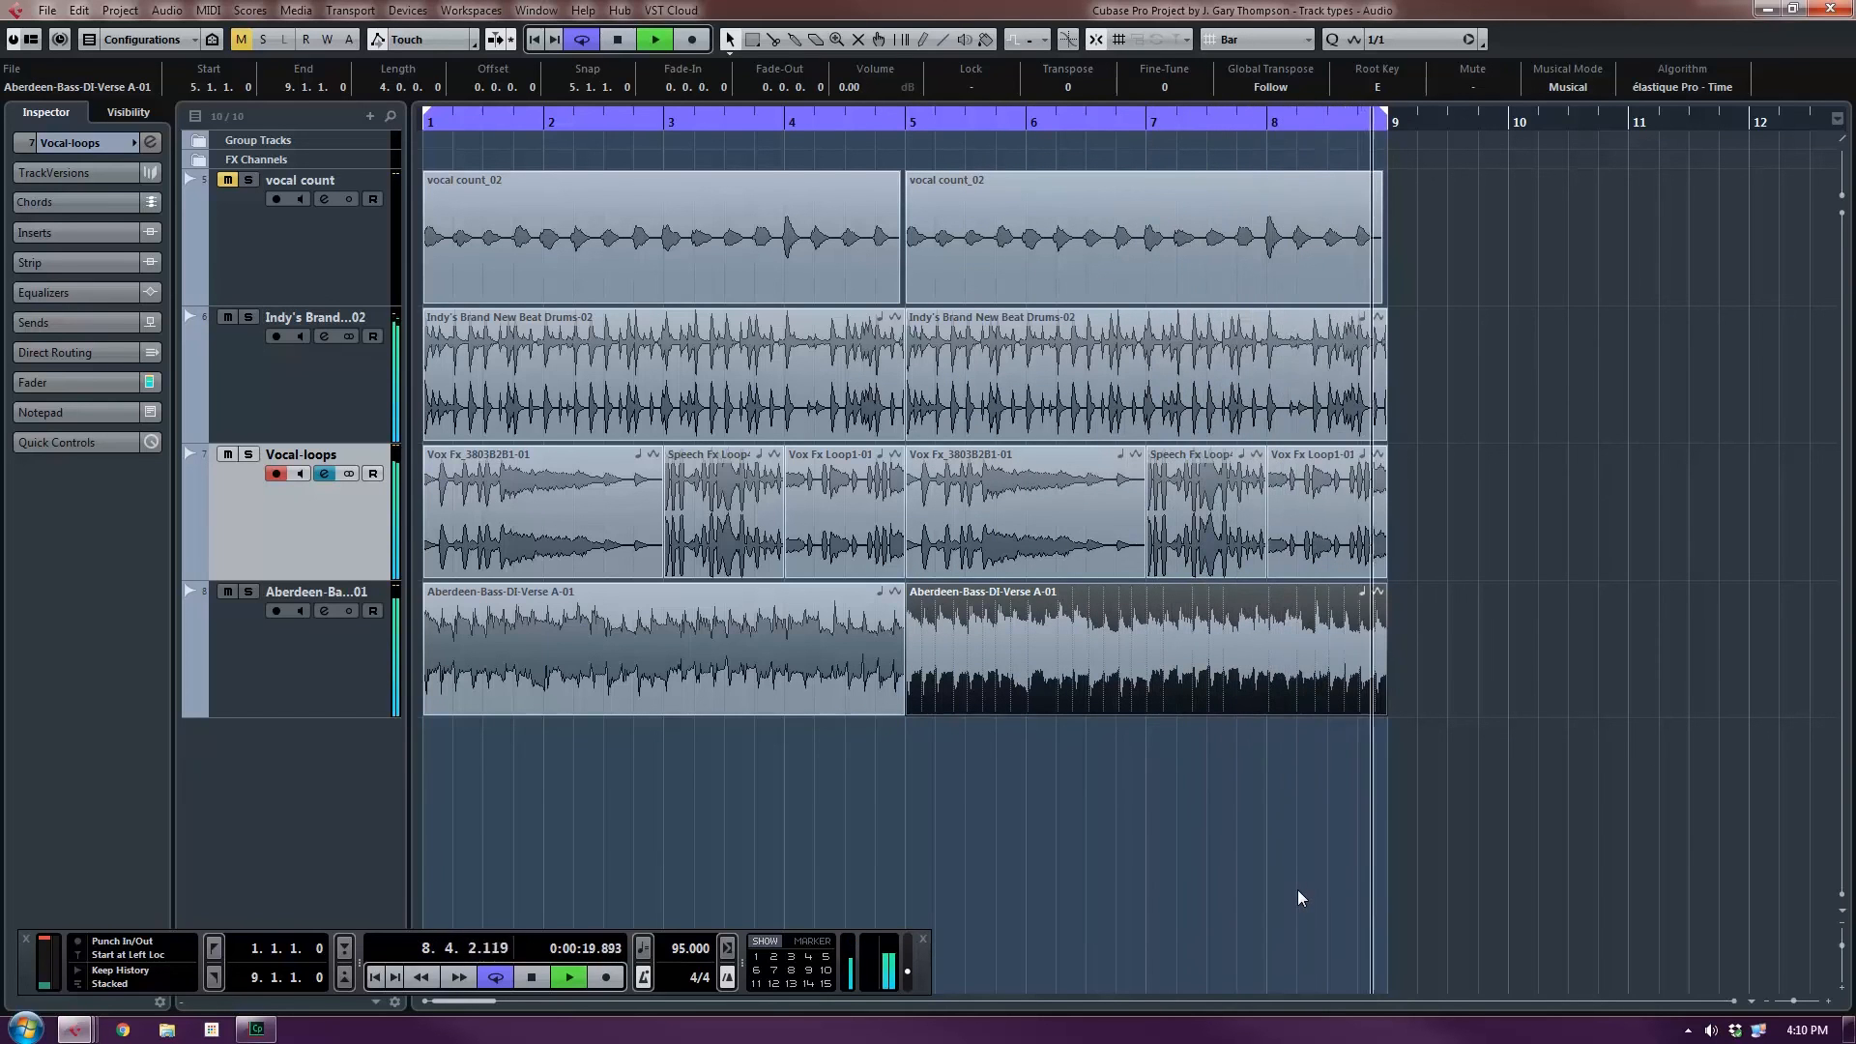
Replace the Speech Fx Loop4 event at bar 3 with a copy of the Vox Fx Loop1 event from bar 4.
click(733, 515)
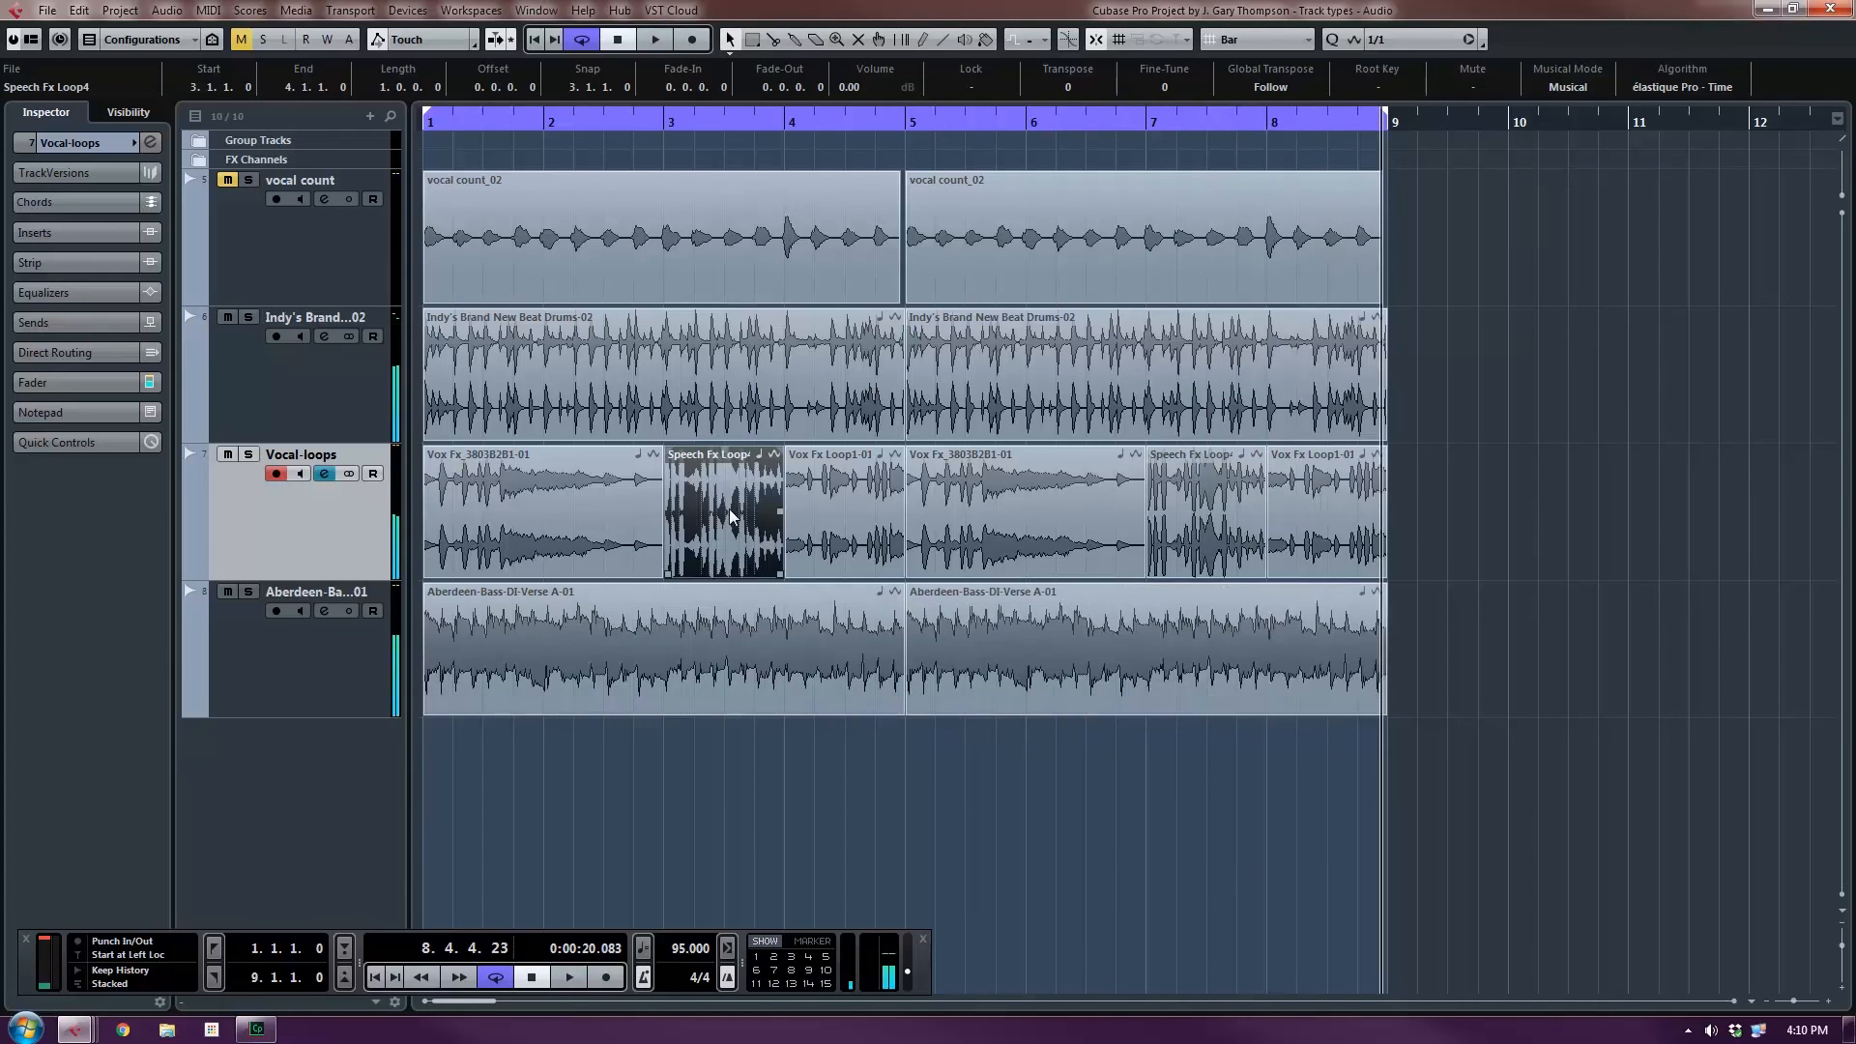
key(Delete)
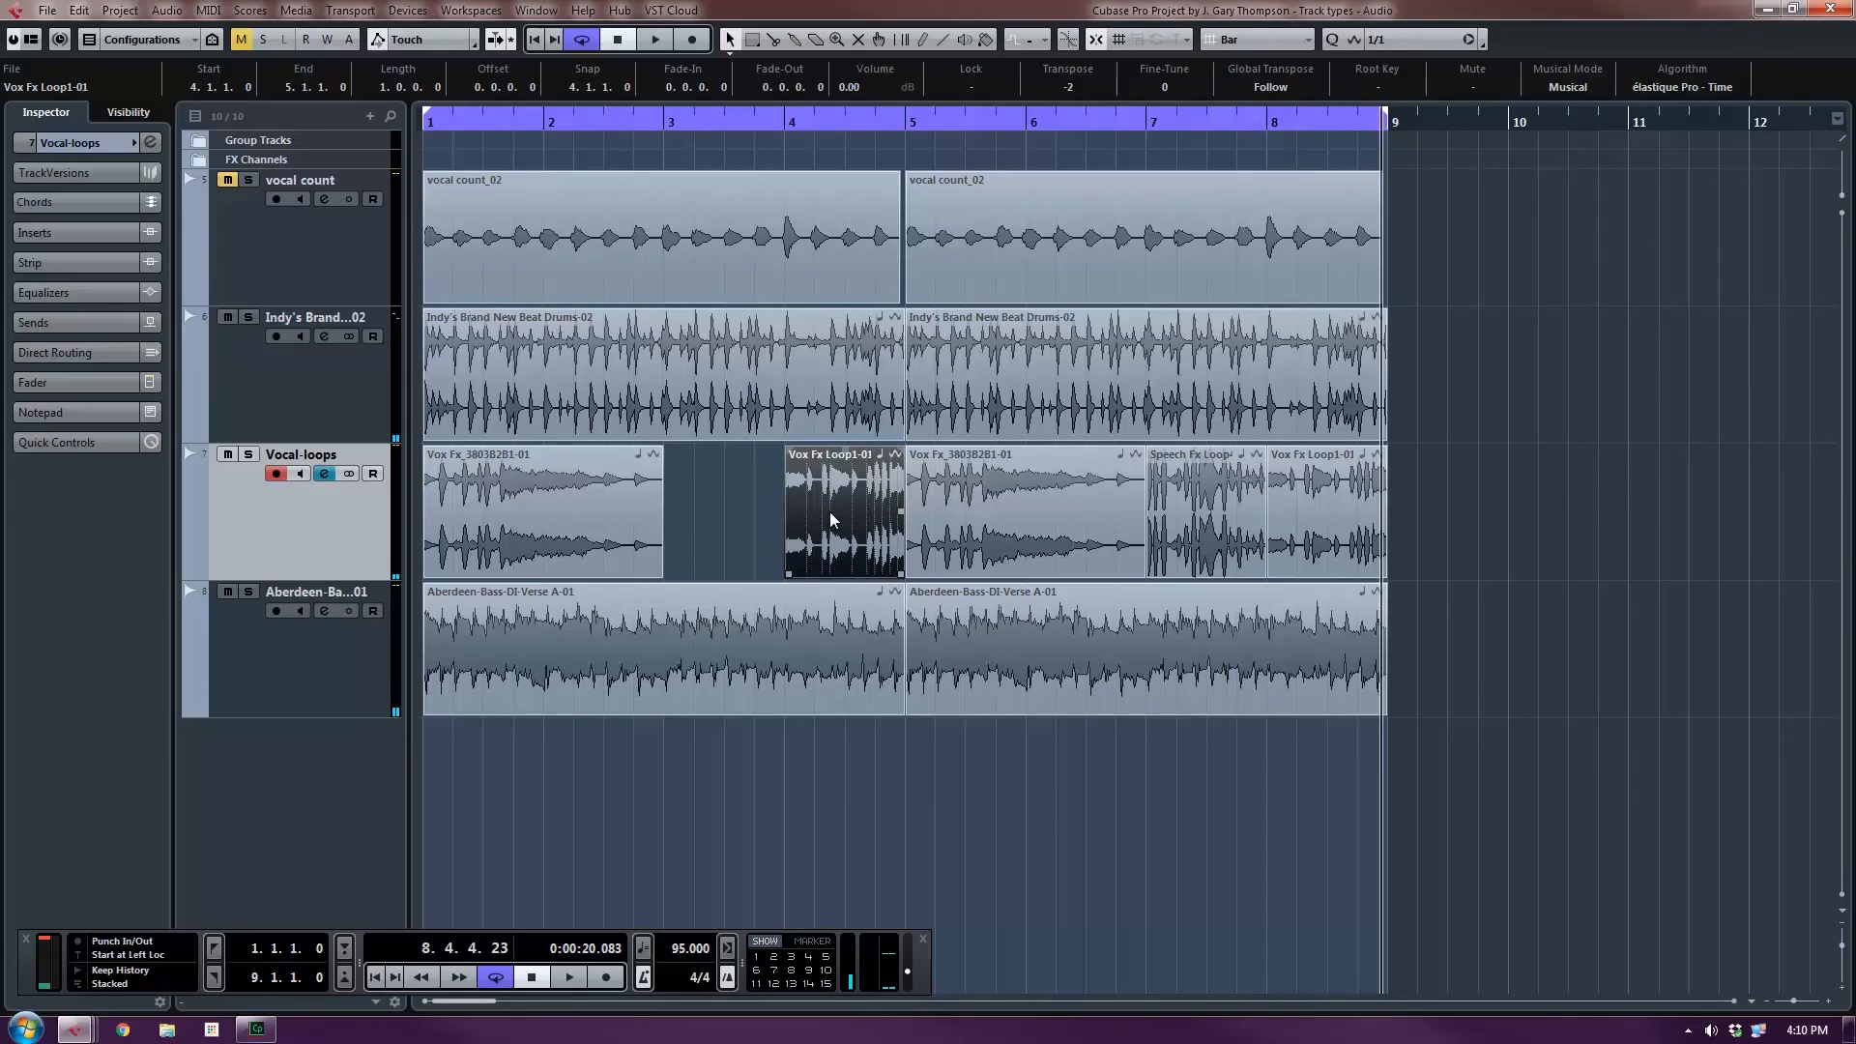
drag(830, 513, 739, 508)
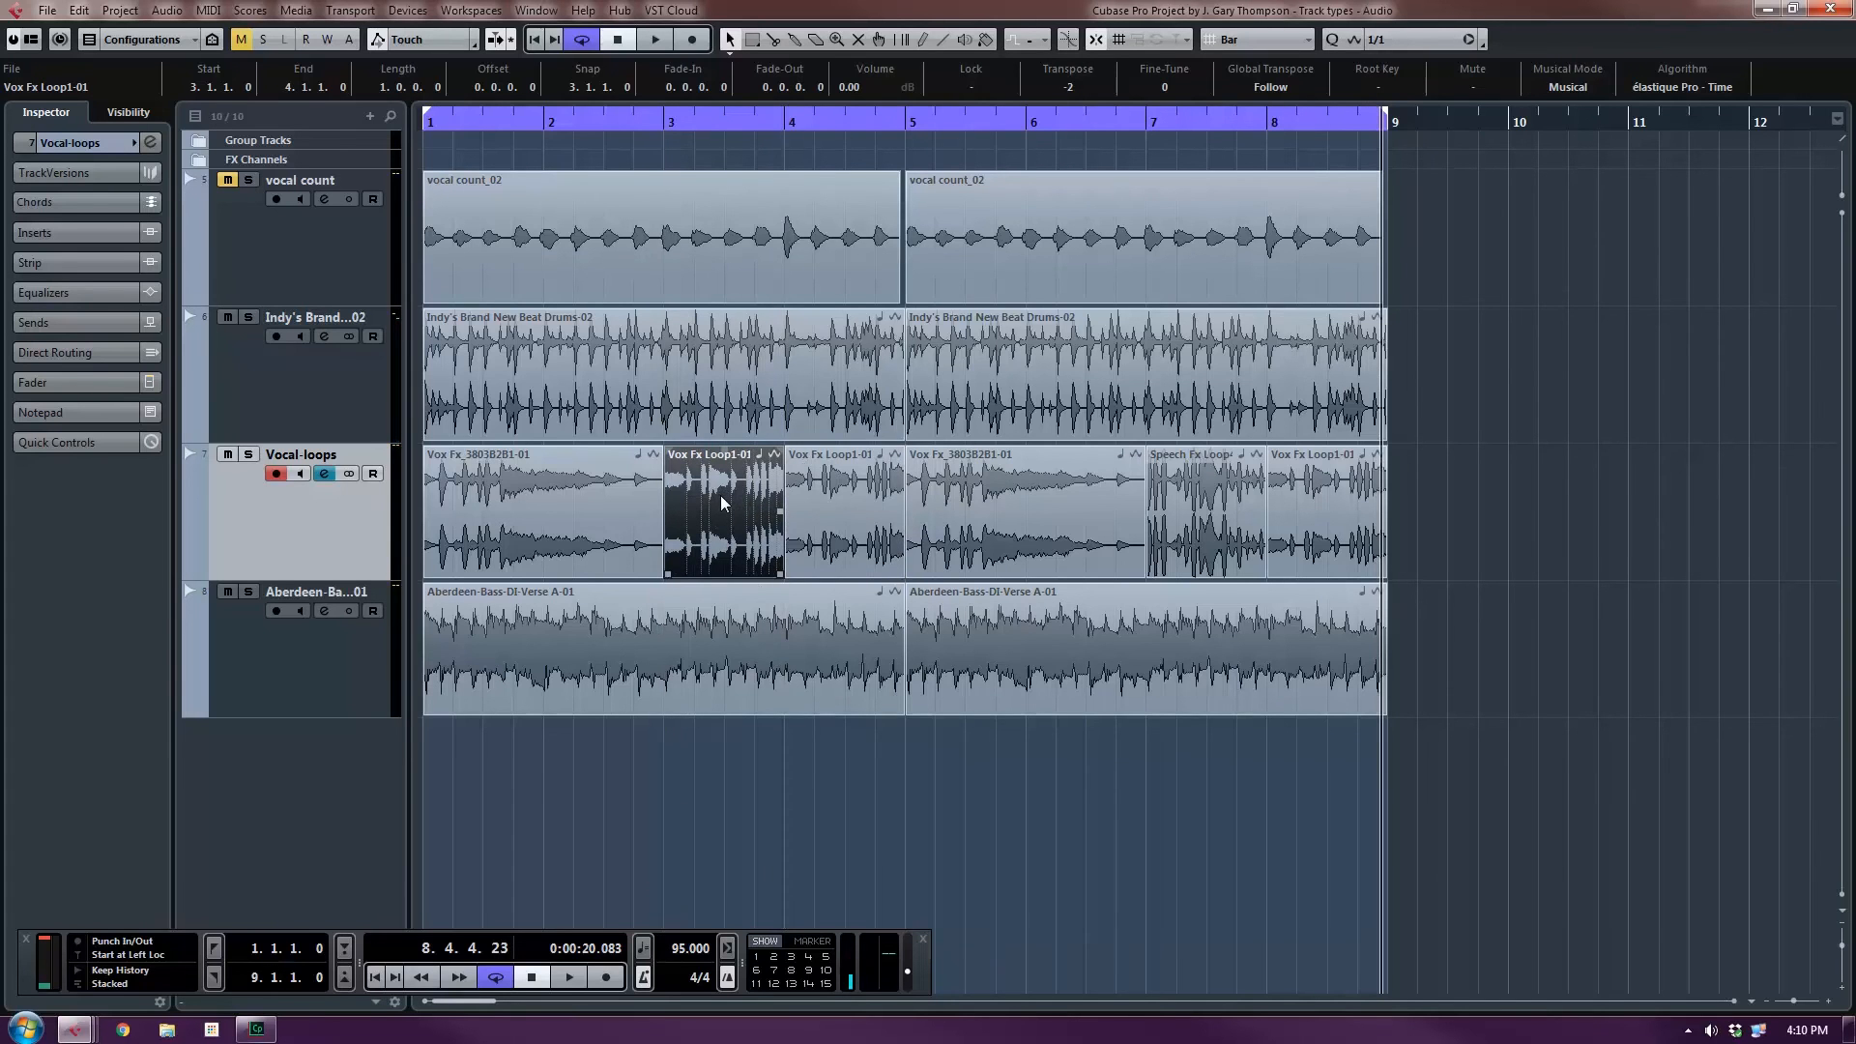
Reverse the audio of the Vox Fx Loop1 event at bar 3 only.
right_click(723, 492)
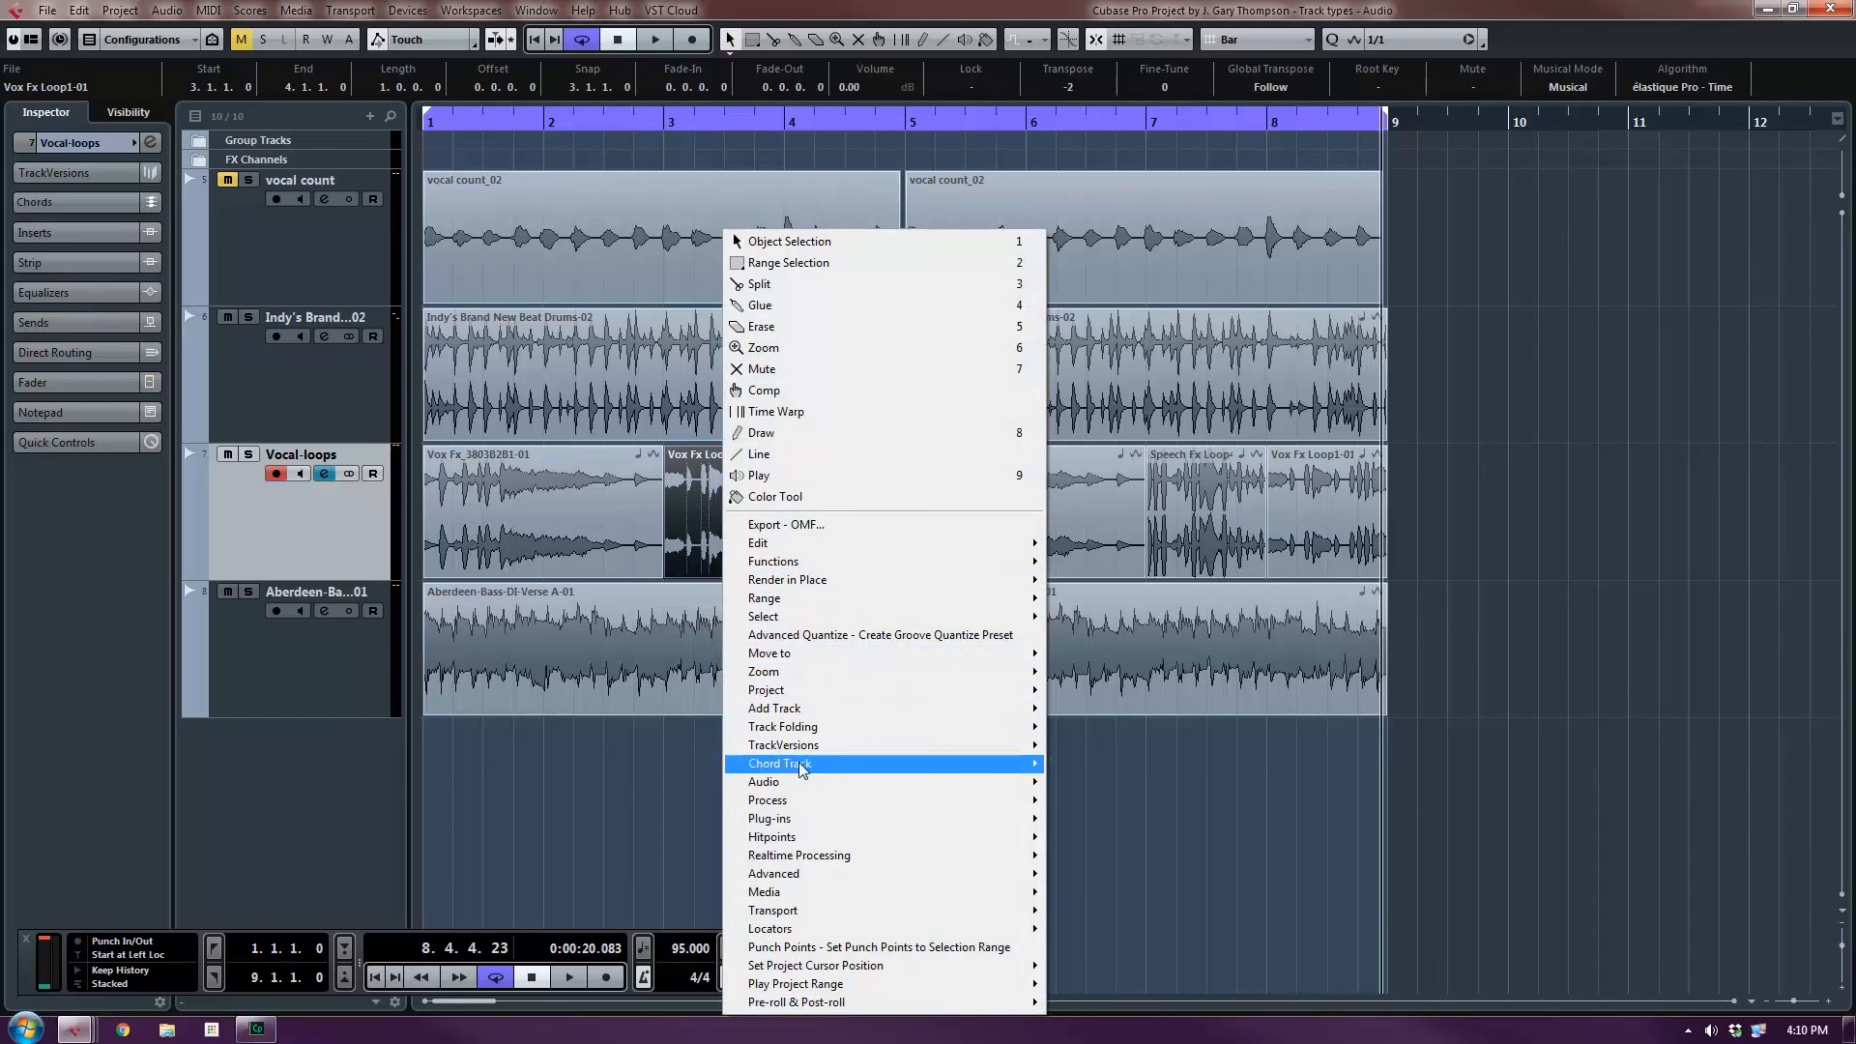
mouse_move(804, 801)
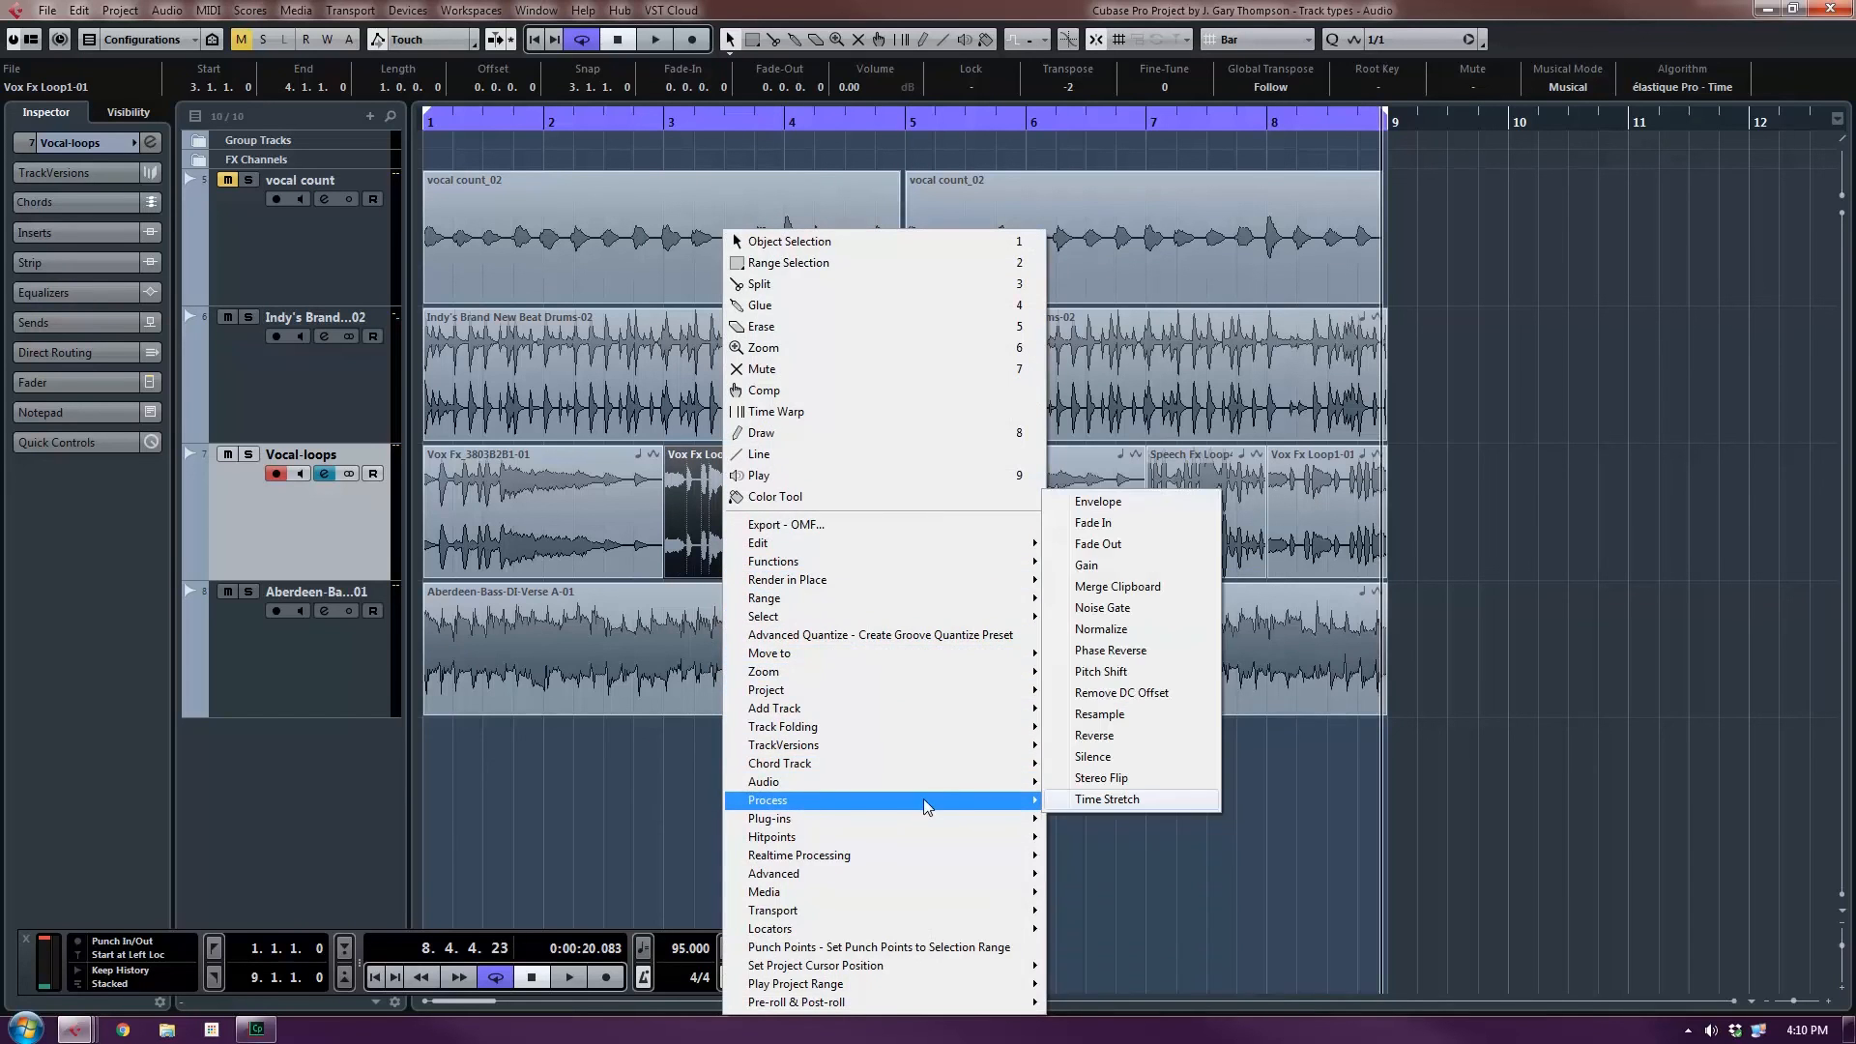
click(1094, 736)
click(928, 577)
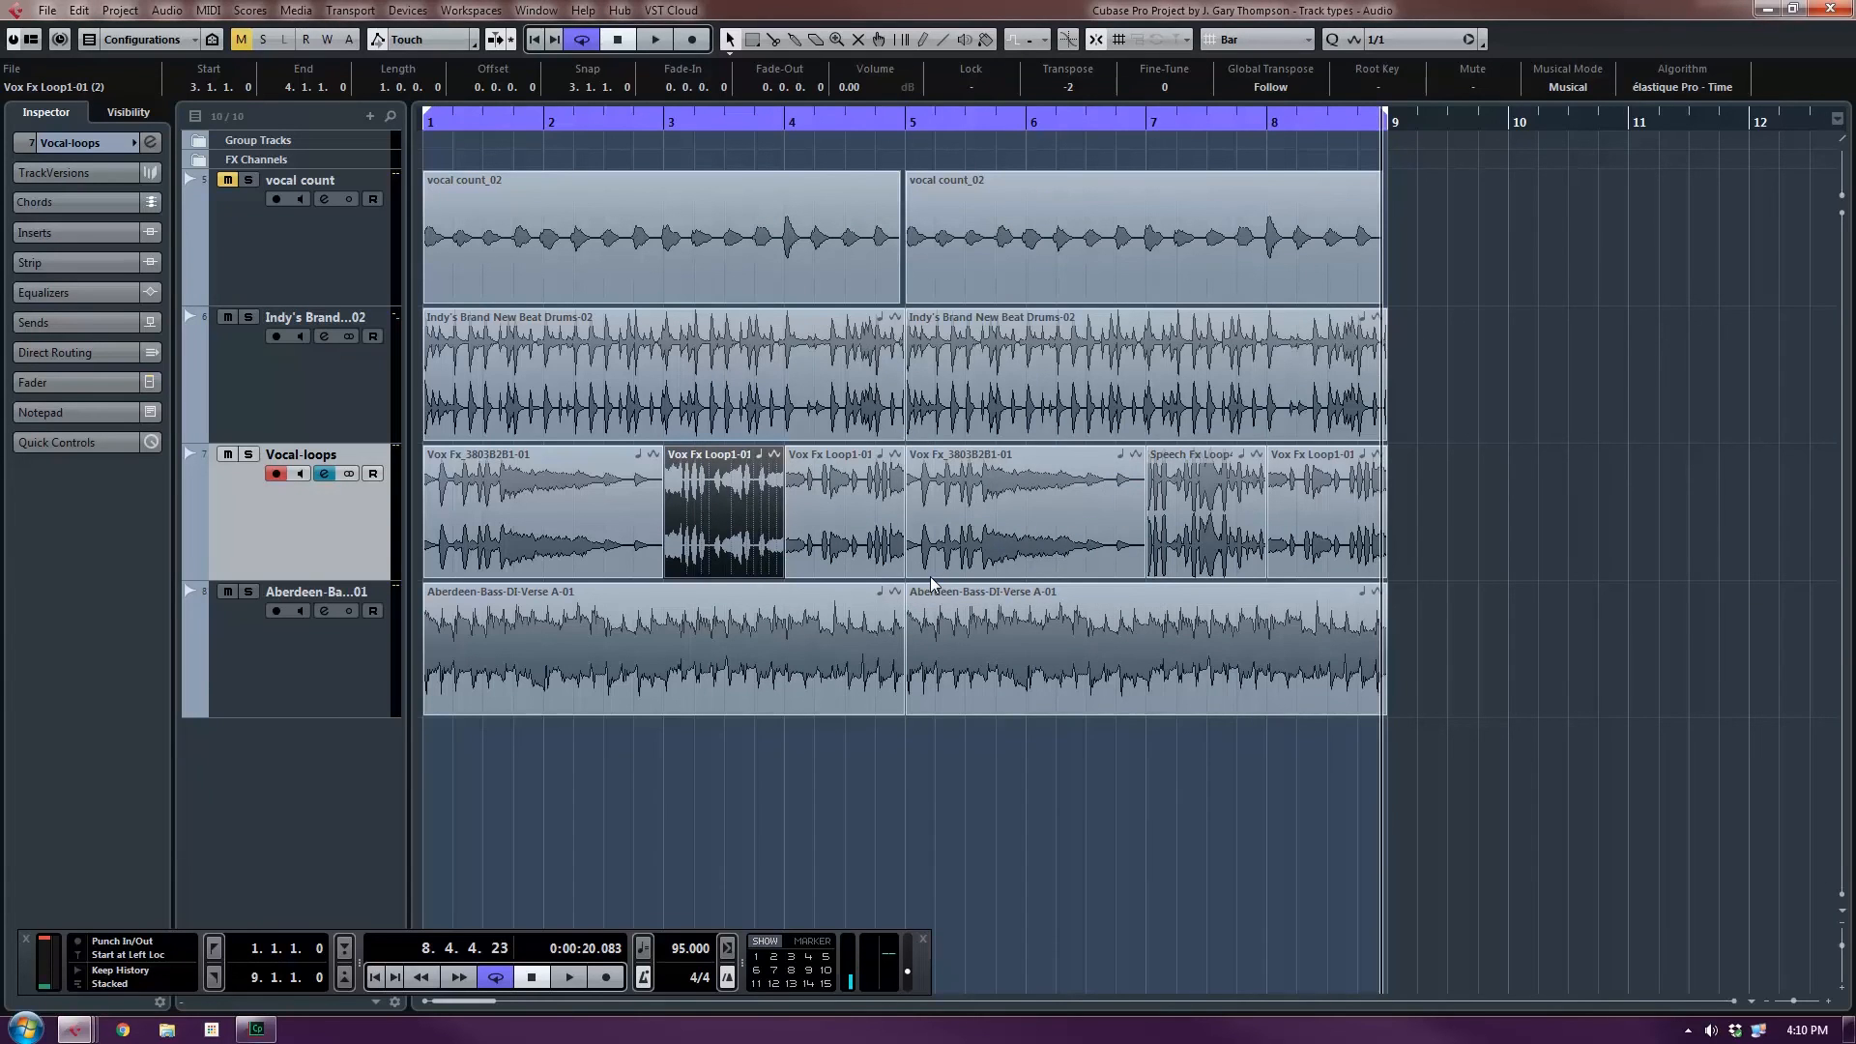
Play the project from the start to hear the reversed vocal loop in the arrangement.
key(Home)
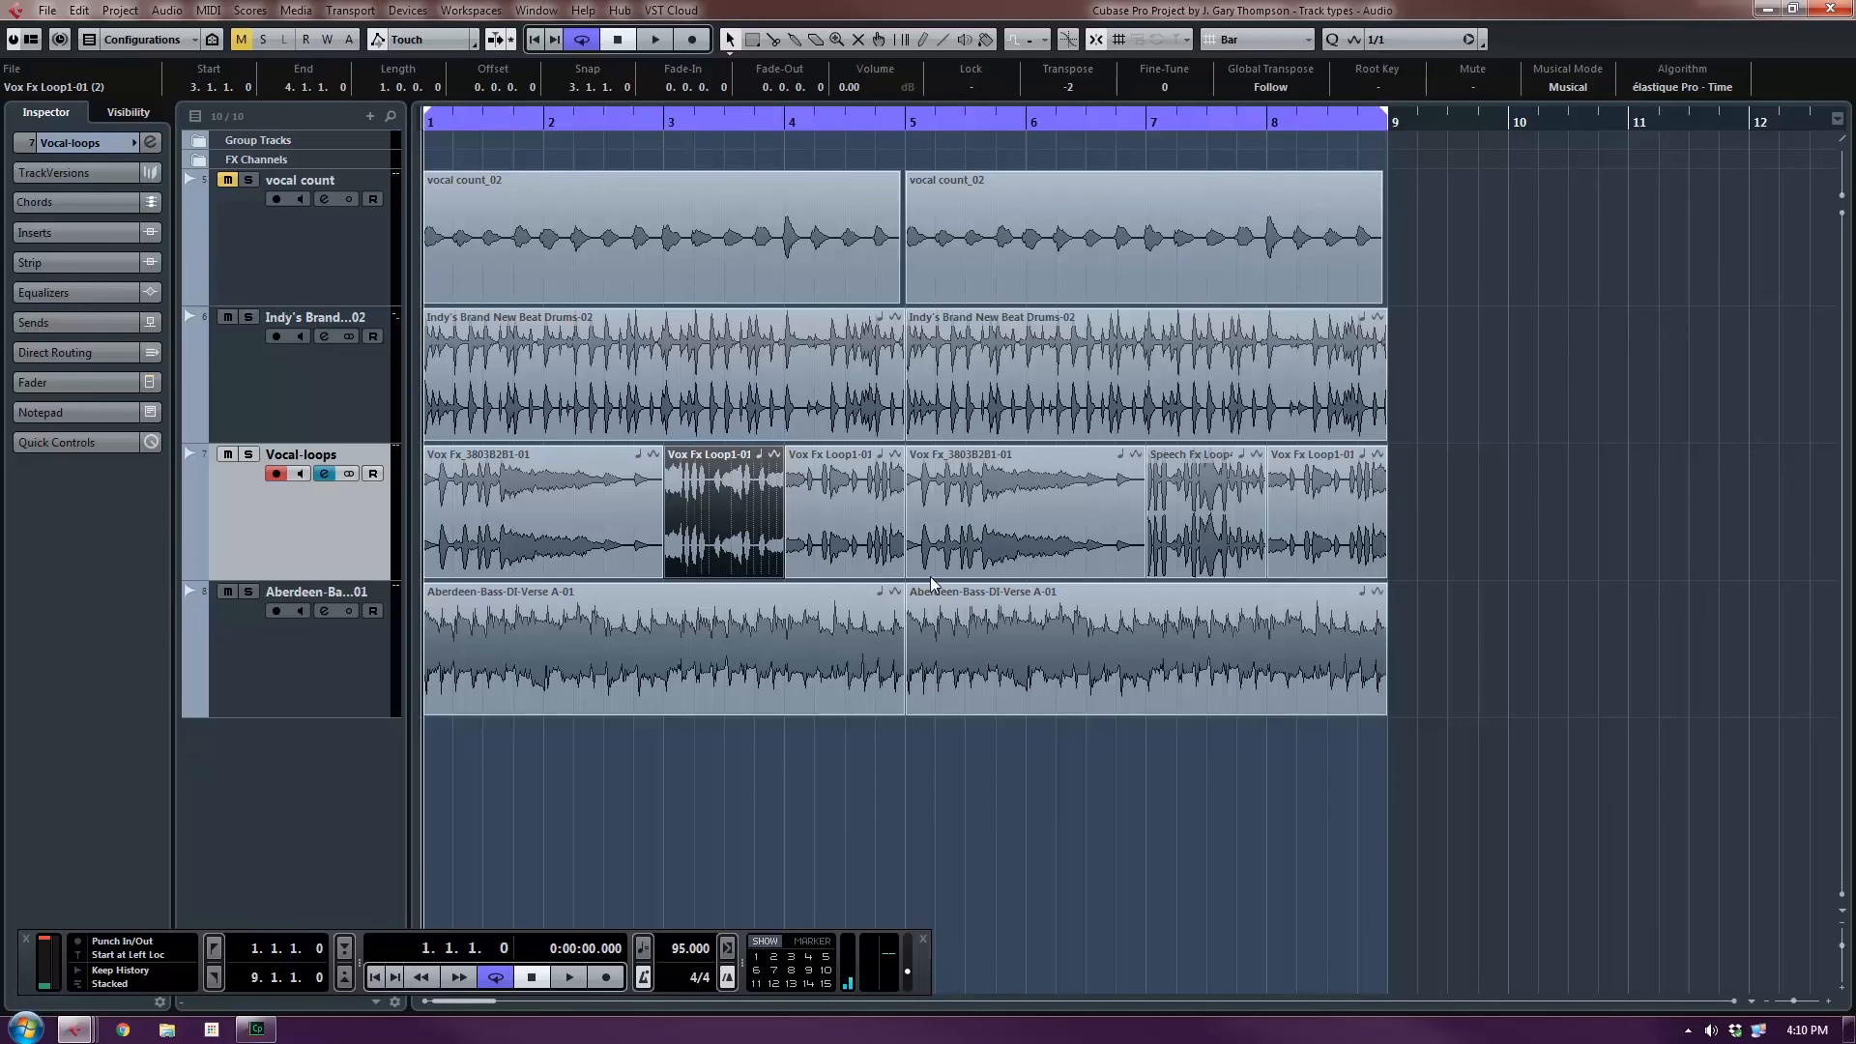
key(space)
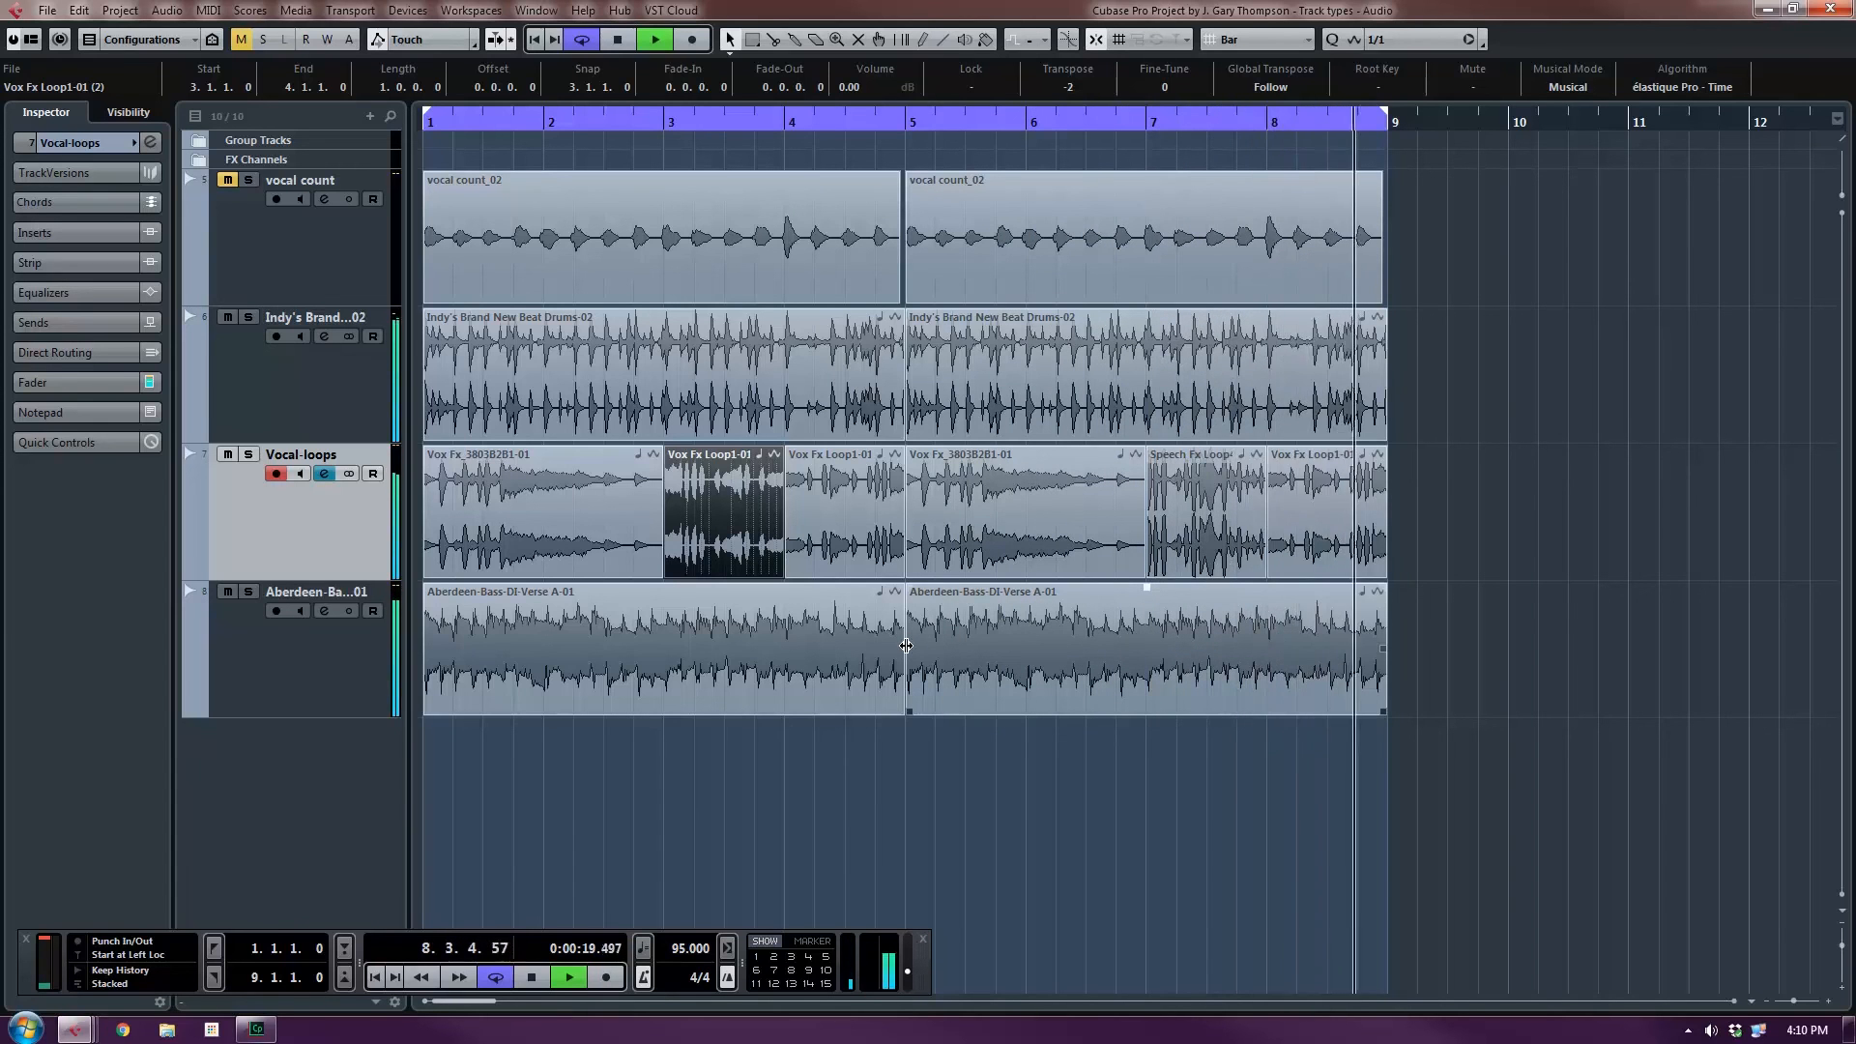
key(space)
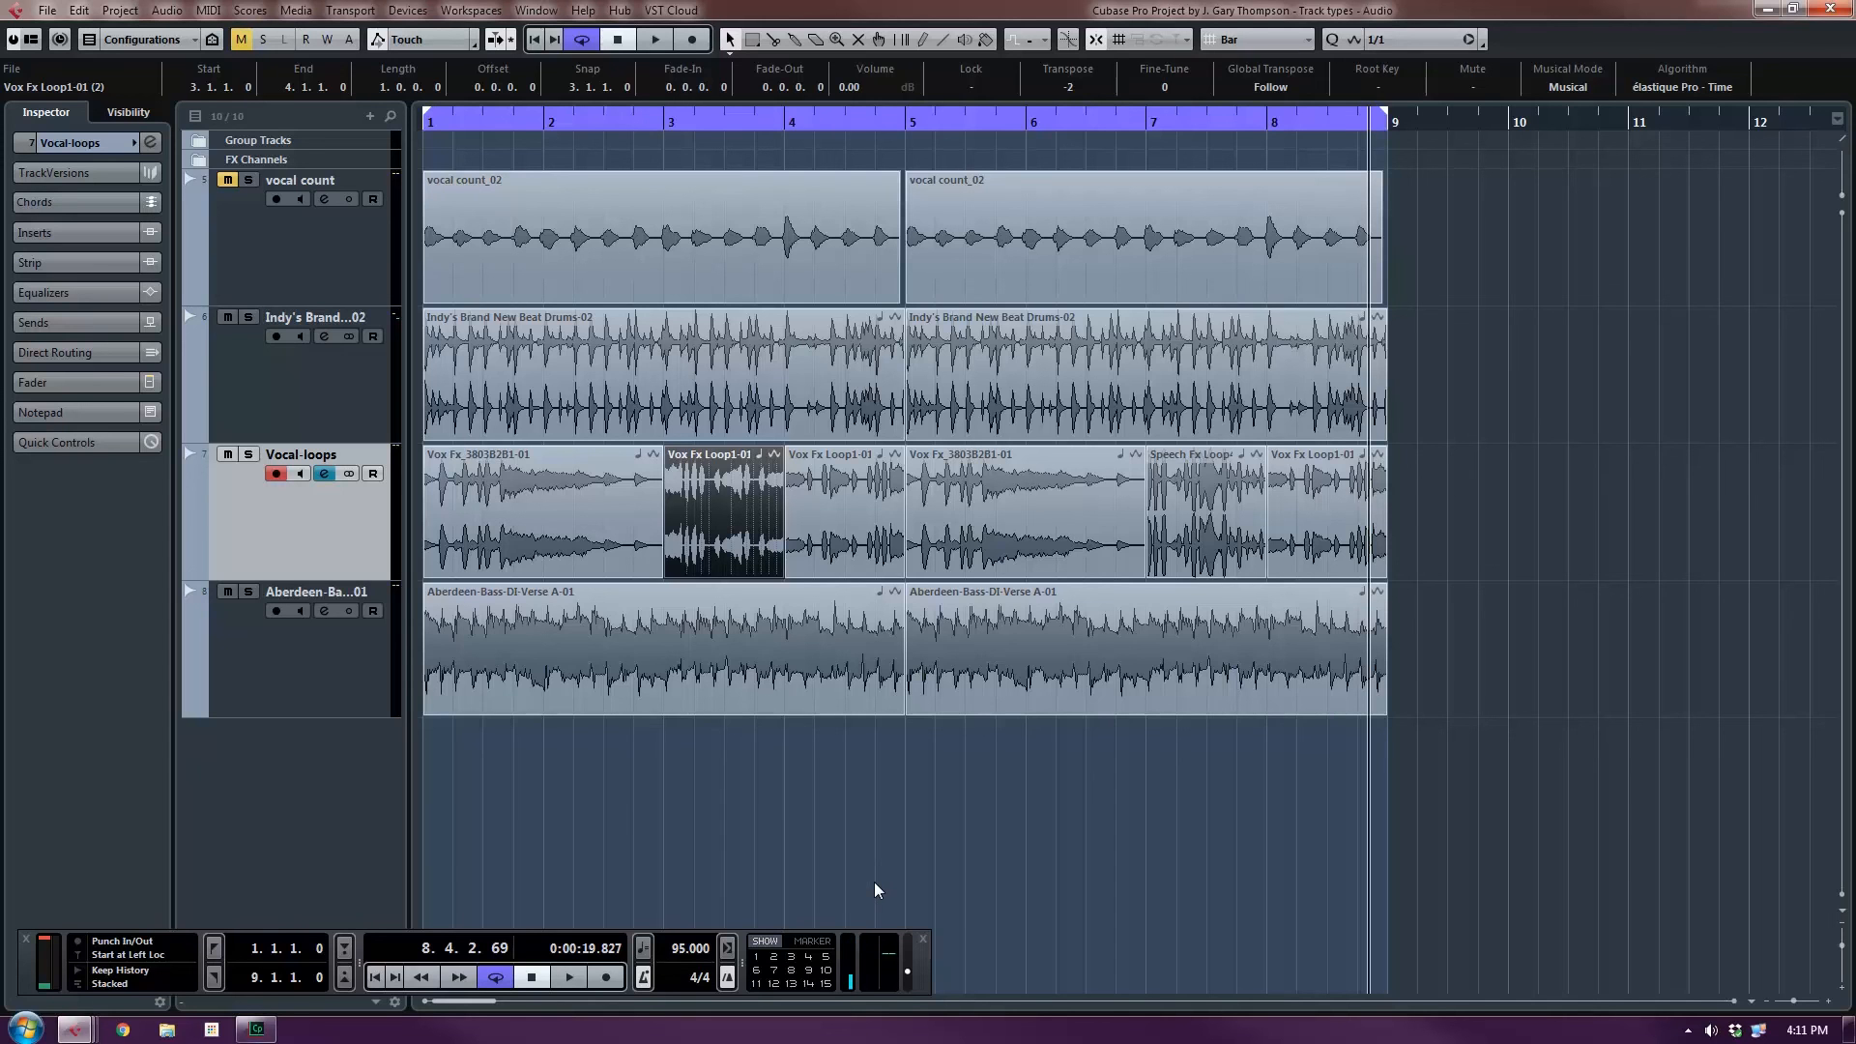
Set the project tempo to 105 and unmute the vocal count track.
double_click(681, 951)
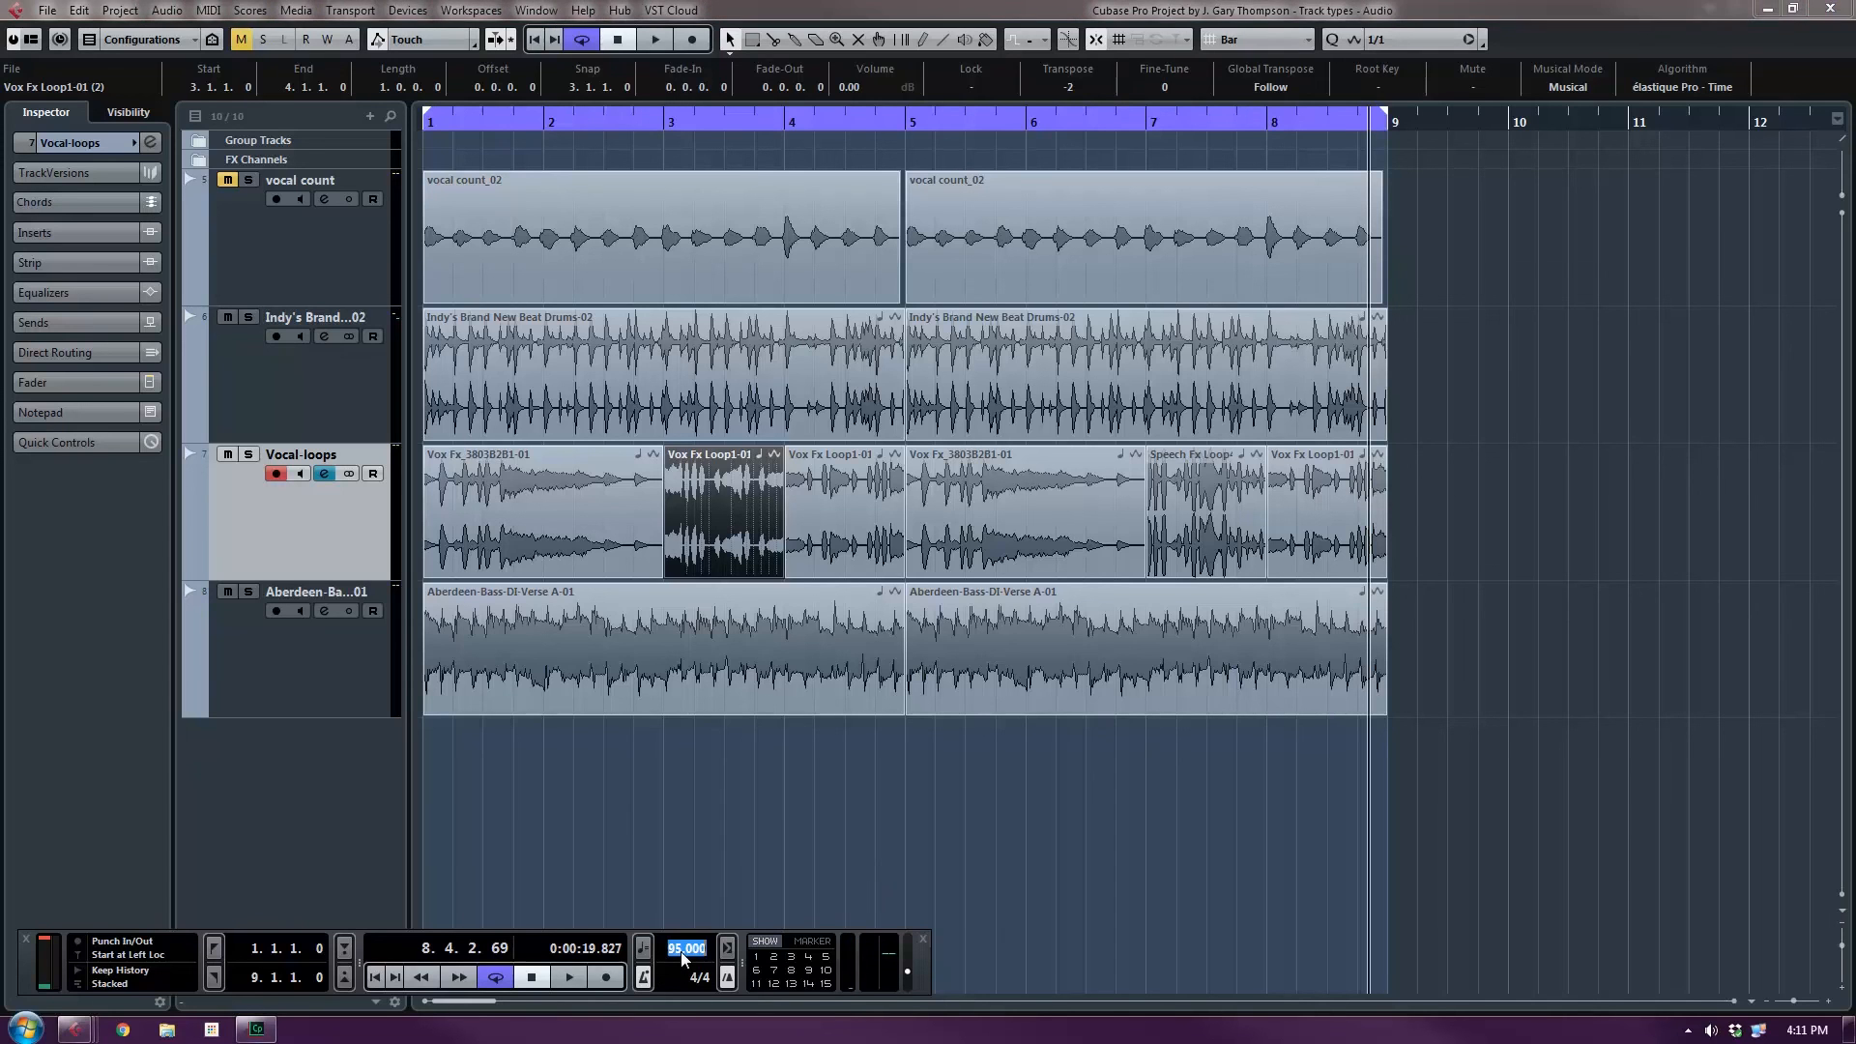
text(105)
key(Return)
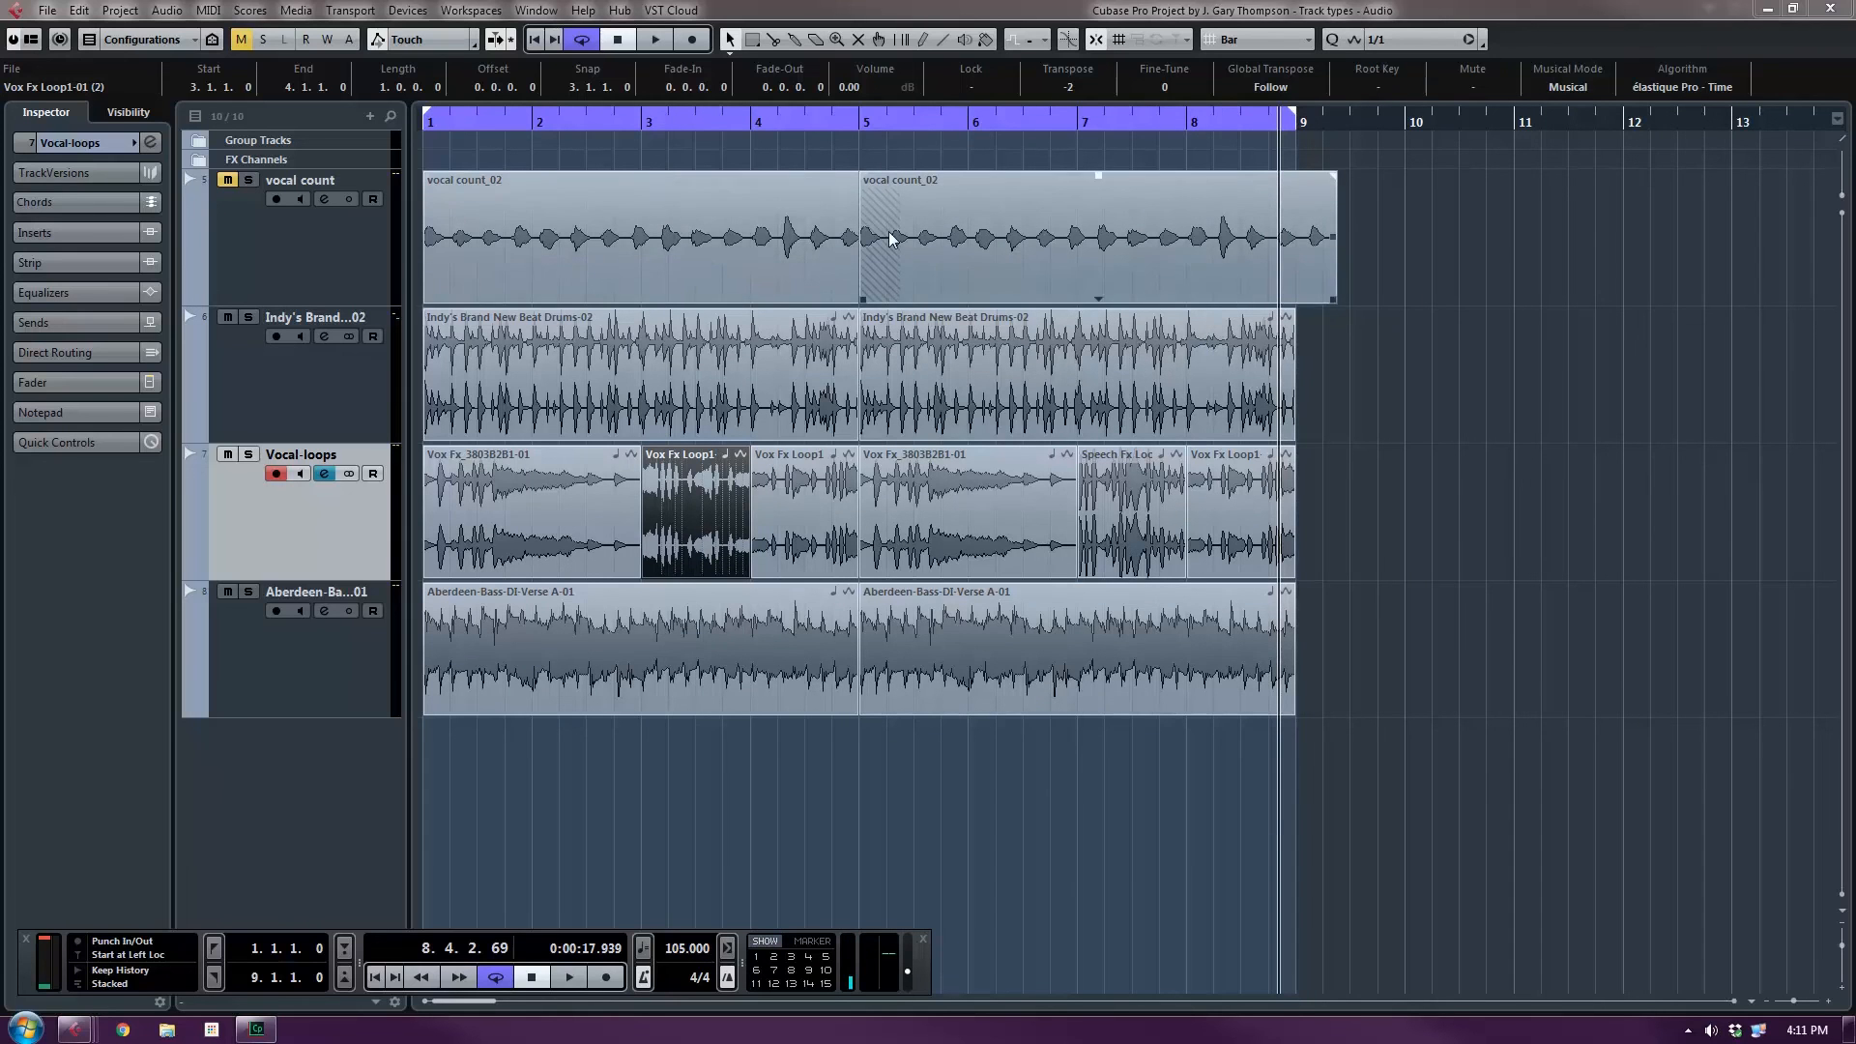
click(228, 181)
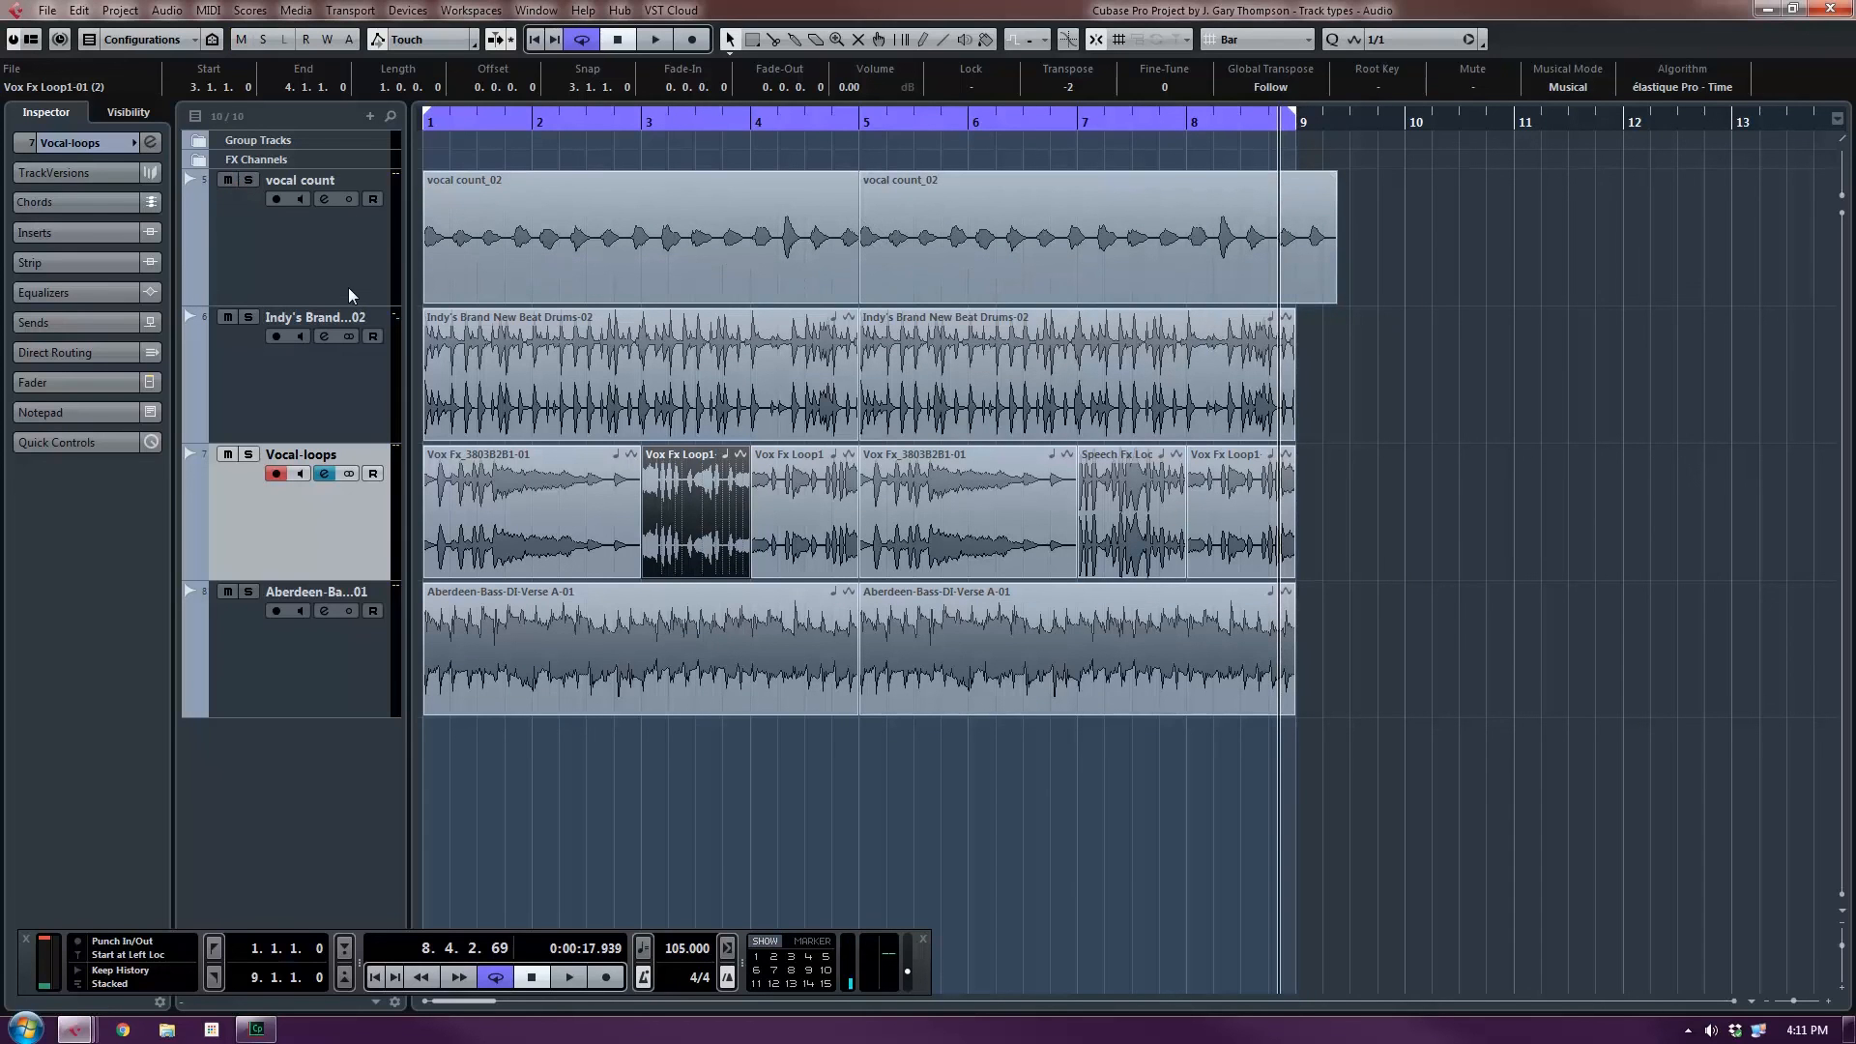
Play the project from the start with the vocal count, muting the vocal count track partway through to compare.
key(space)
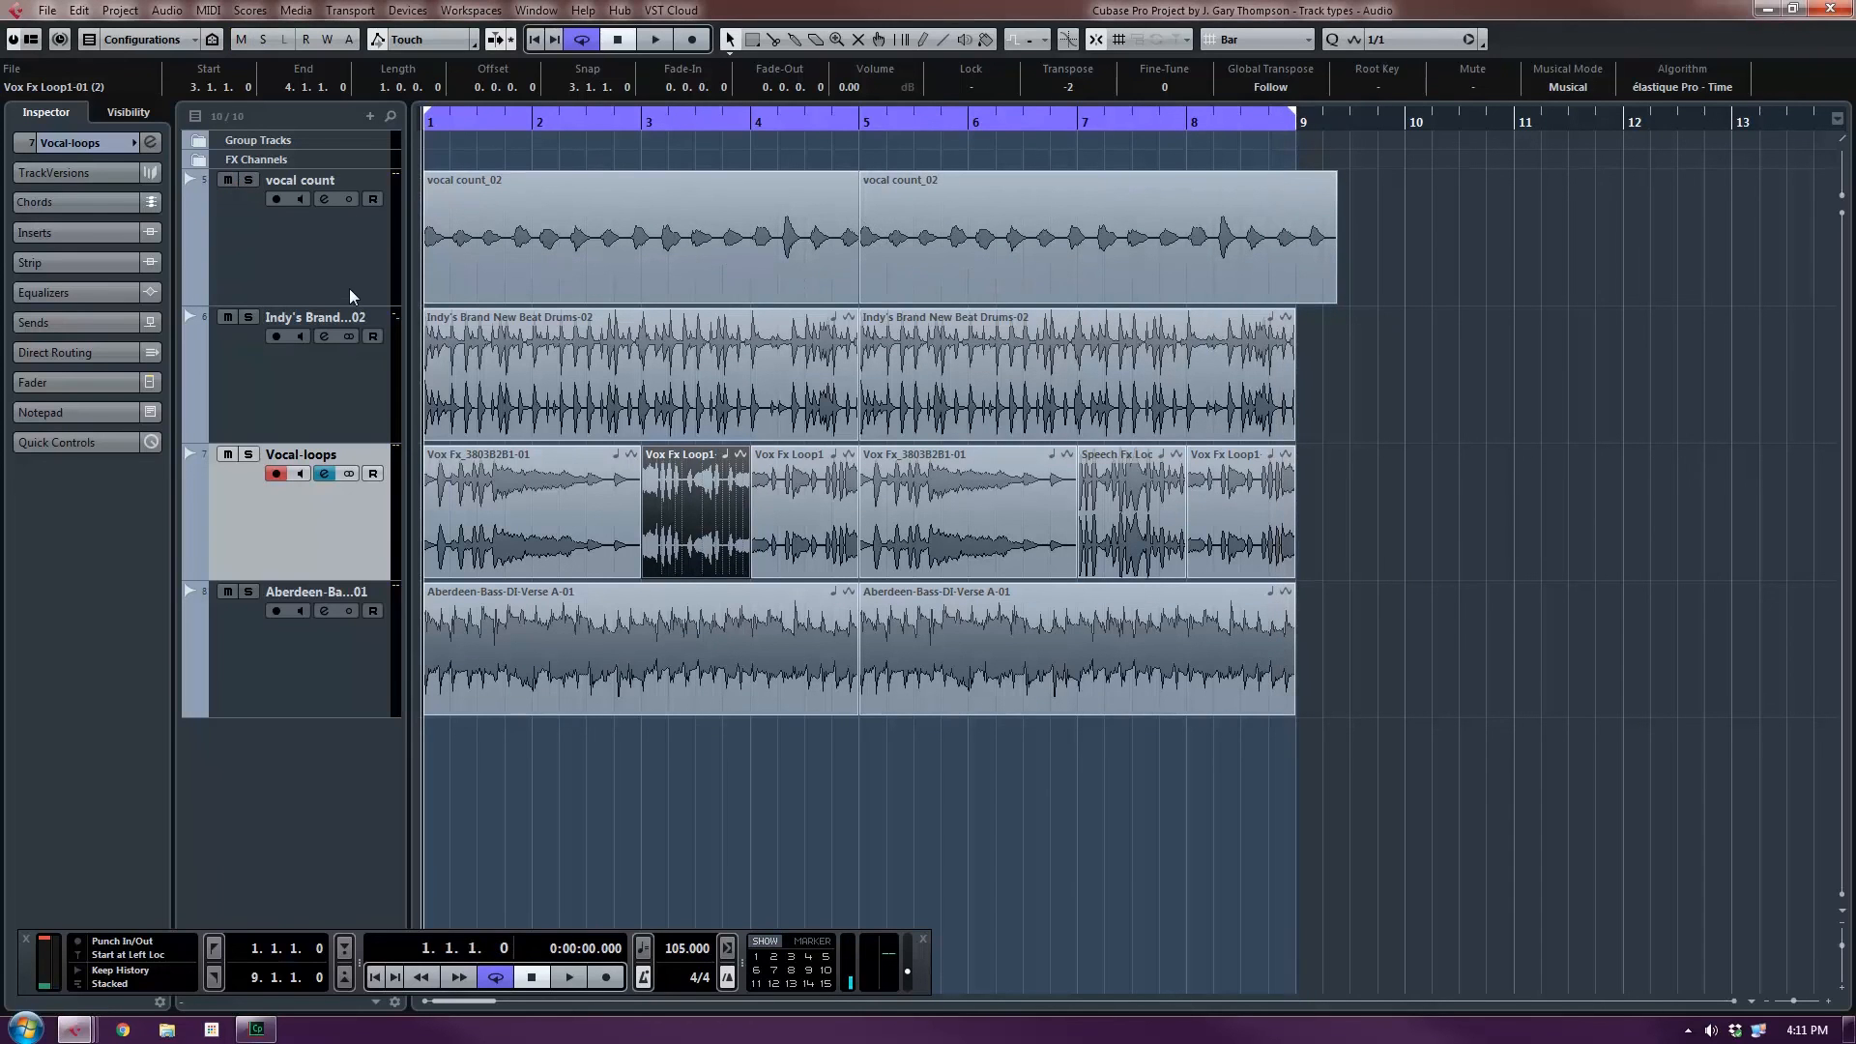
key(space)
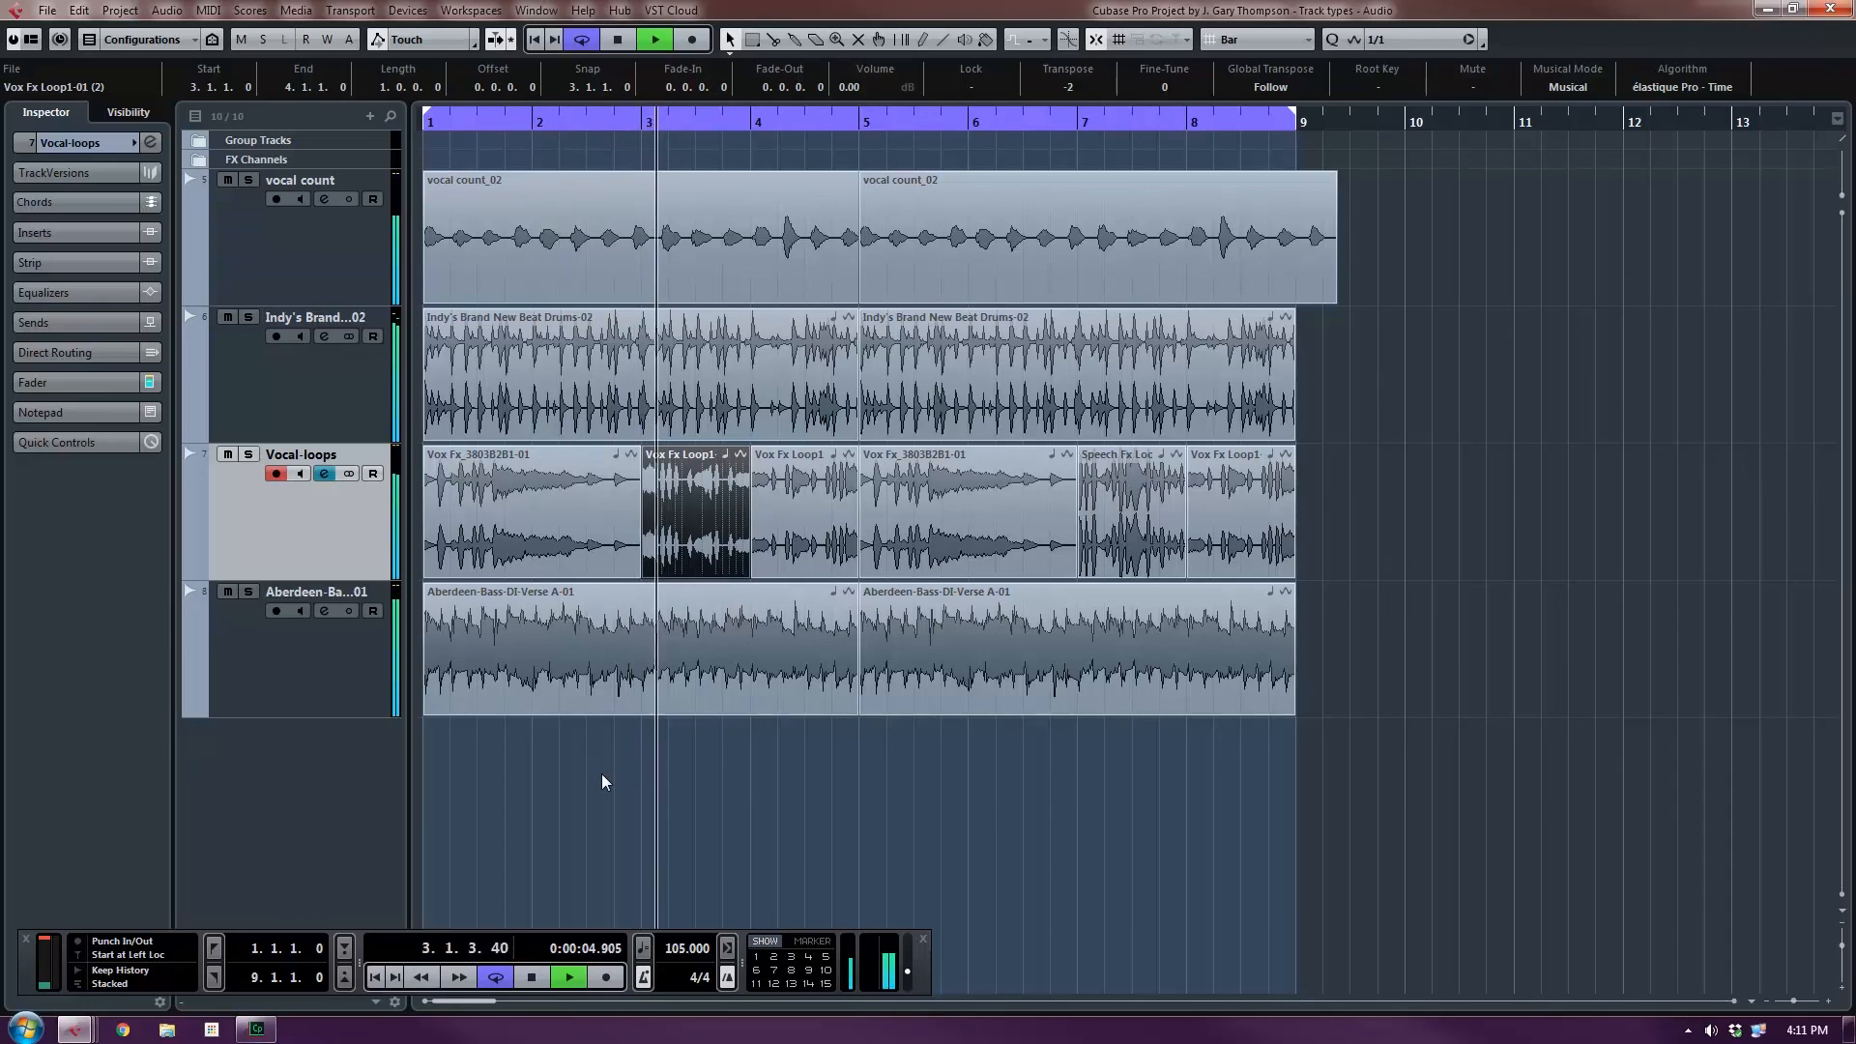
click(230, 182)
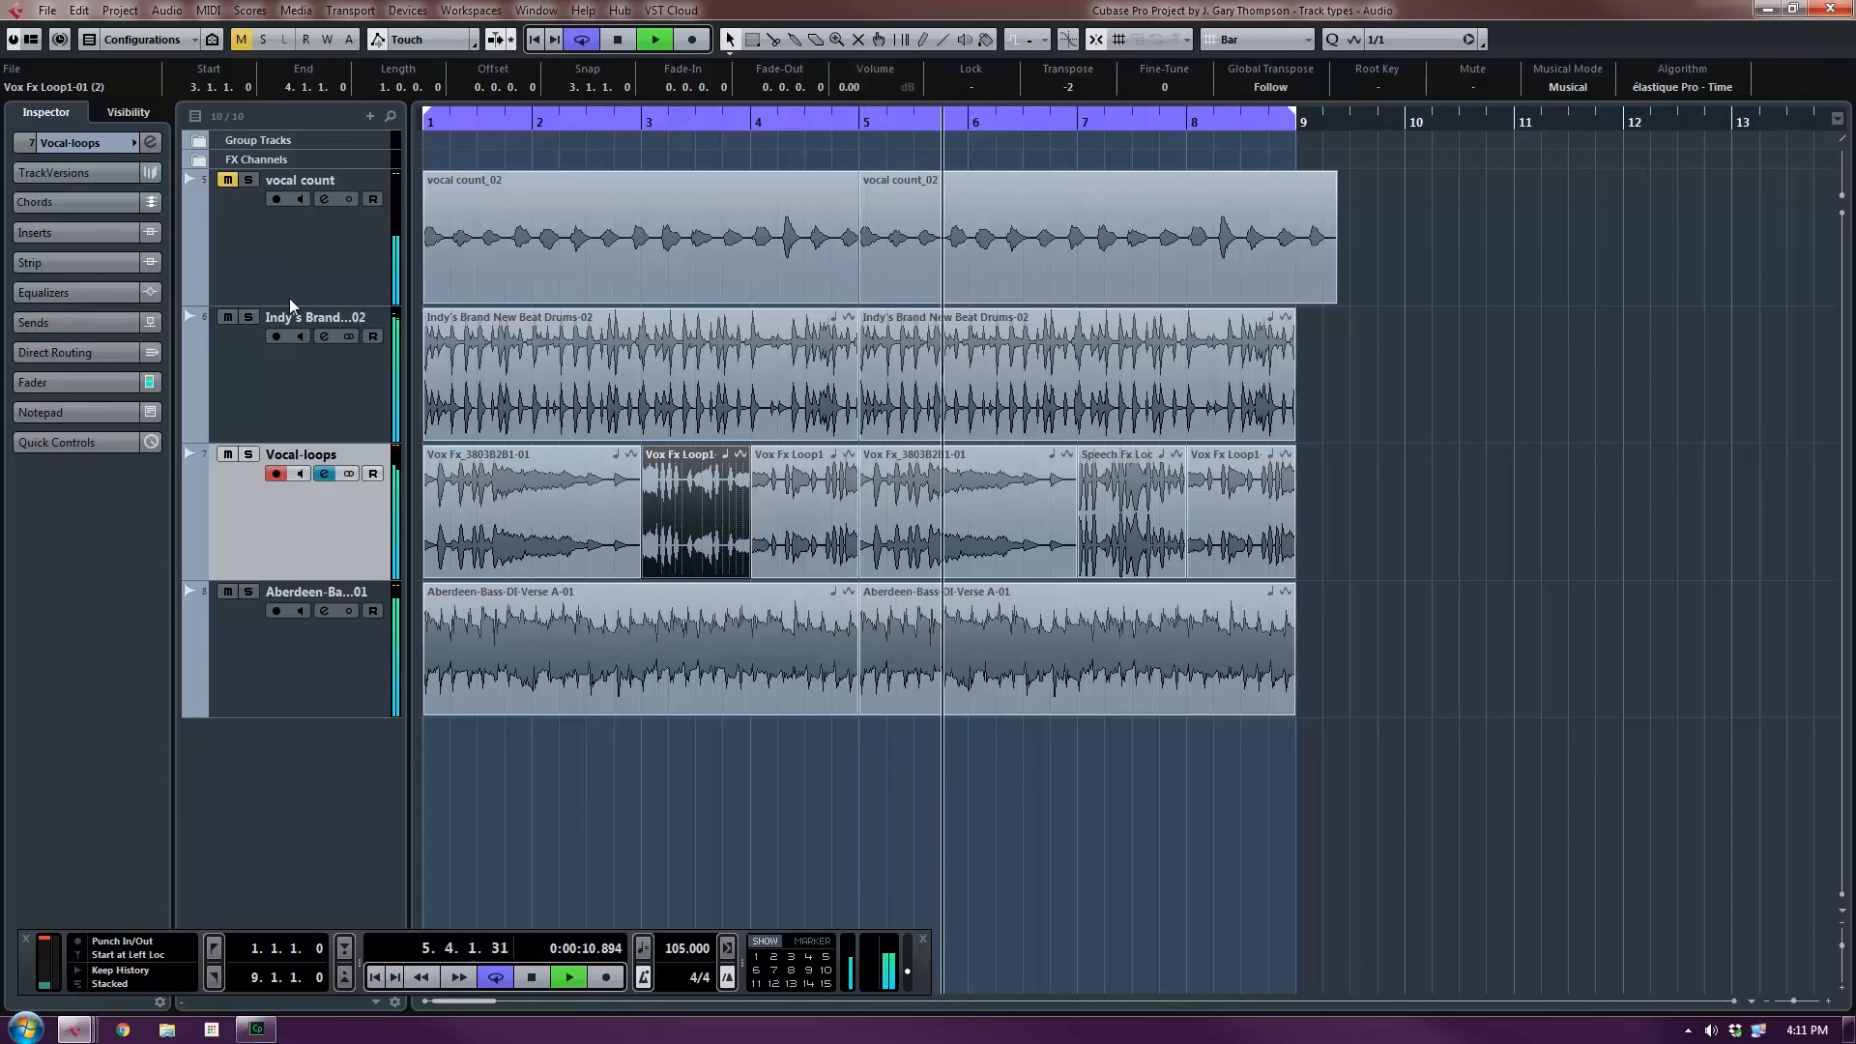
key(space)
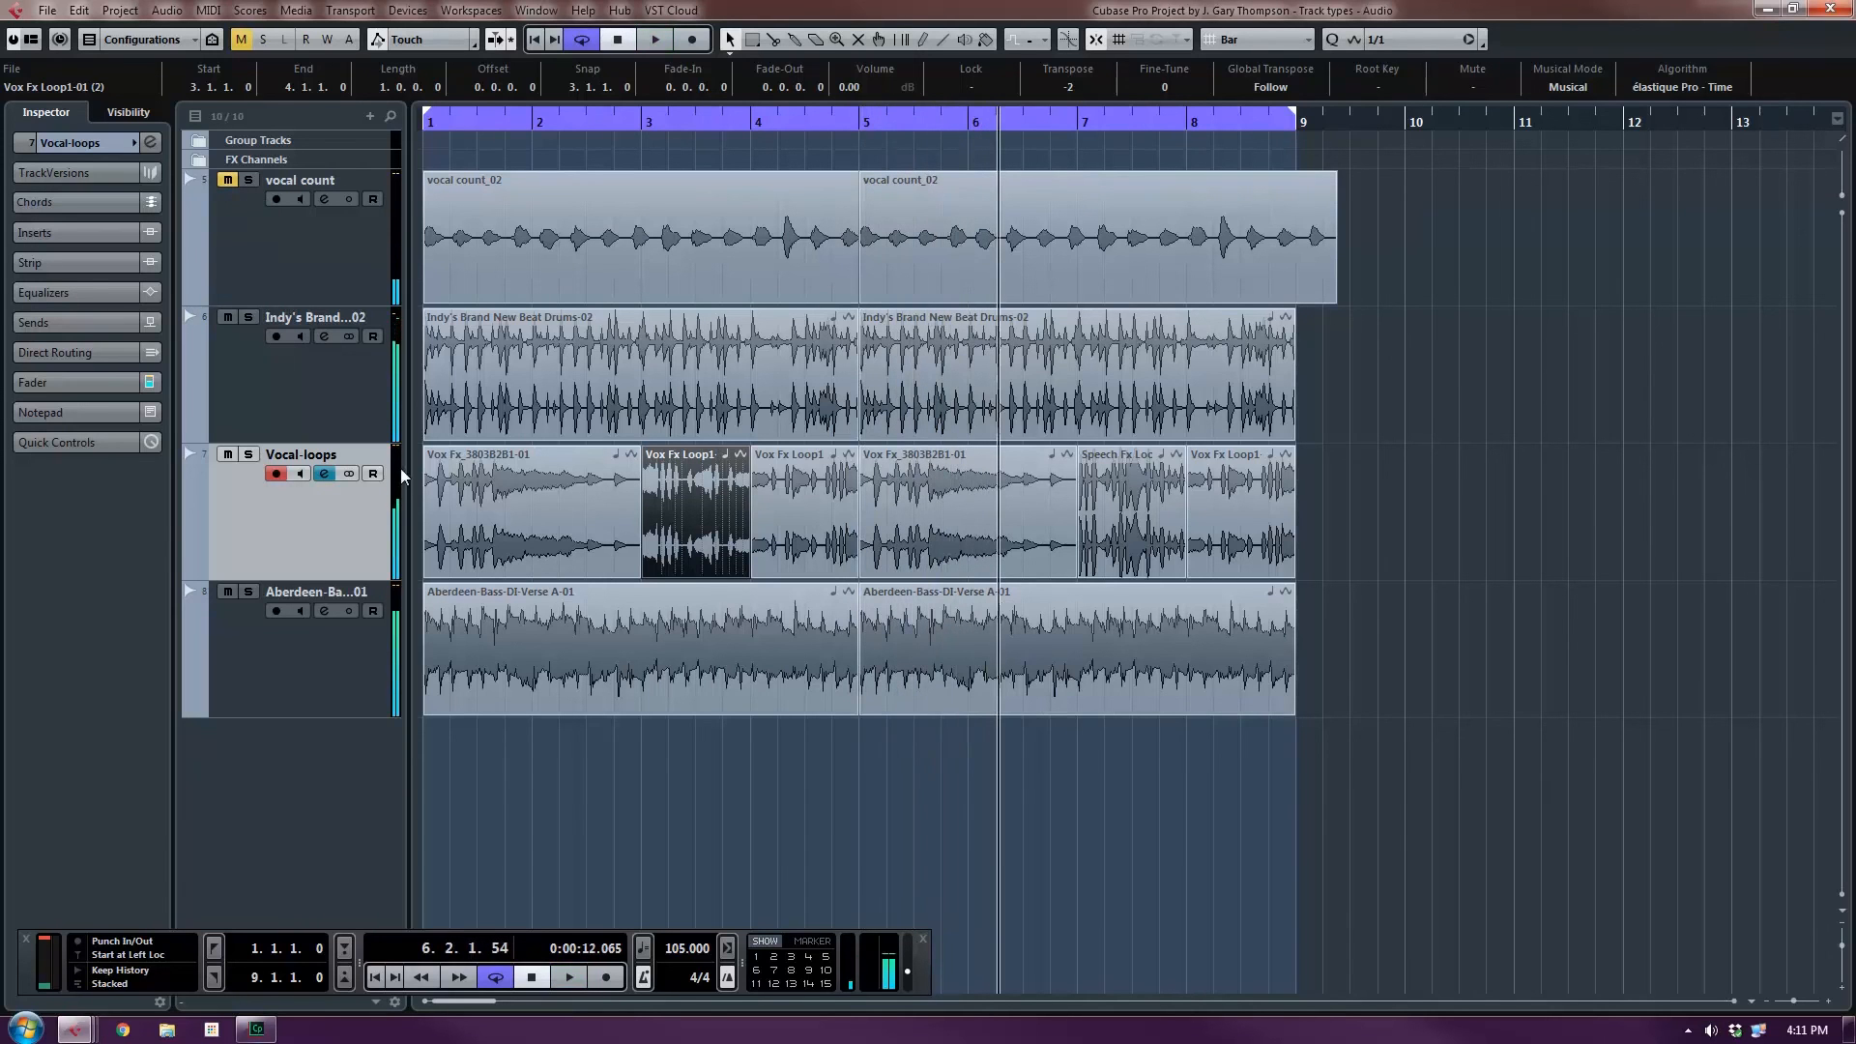
Set the project tempo to 150 and play the loops with the vocal count muted.
double_click(705, 949)
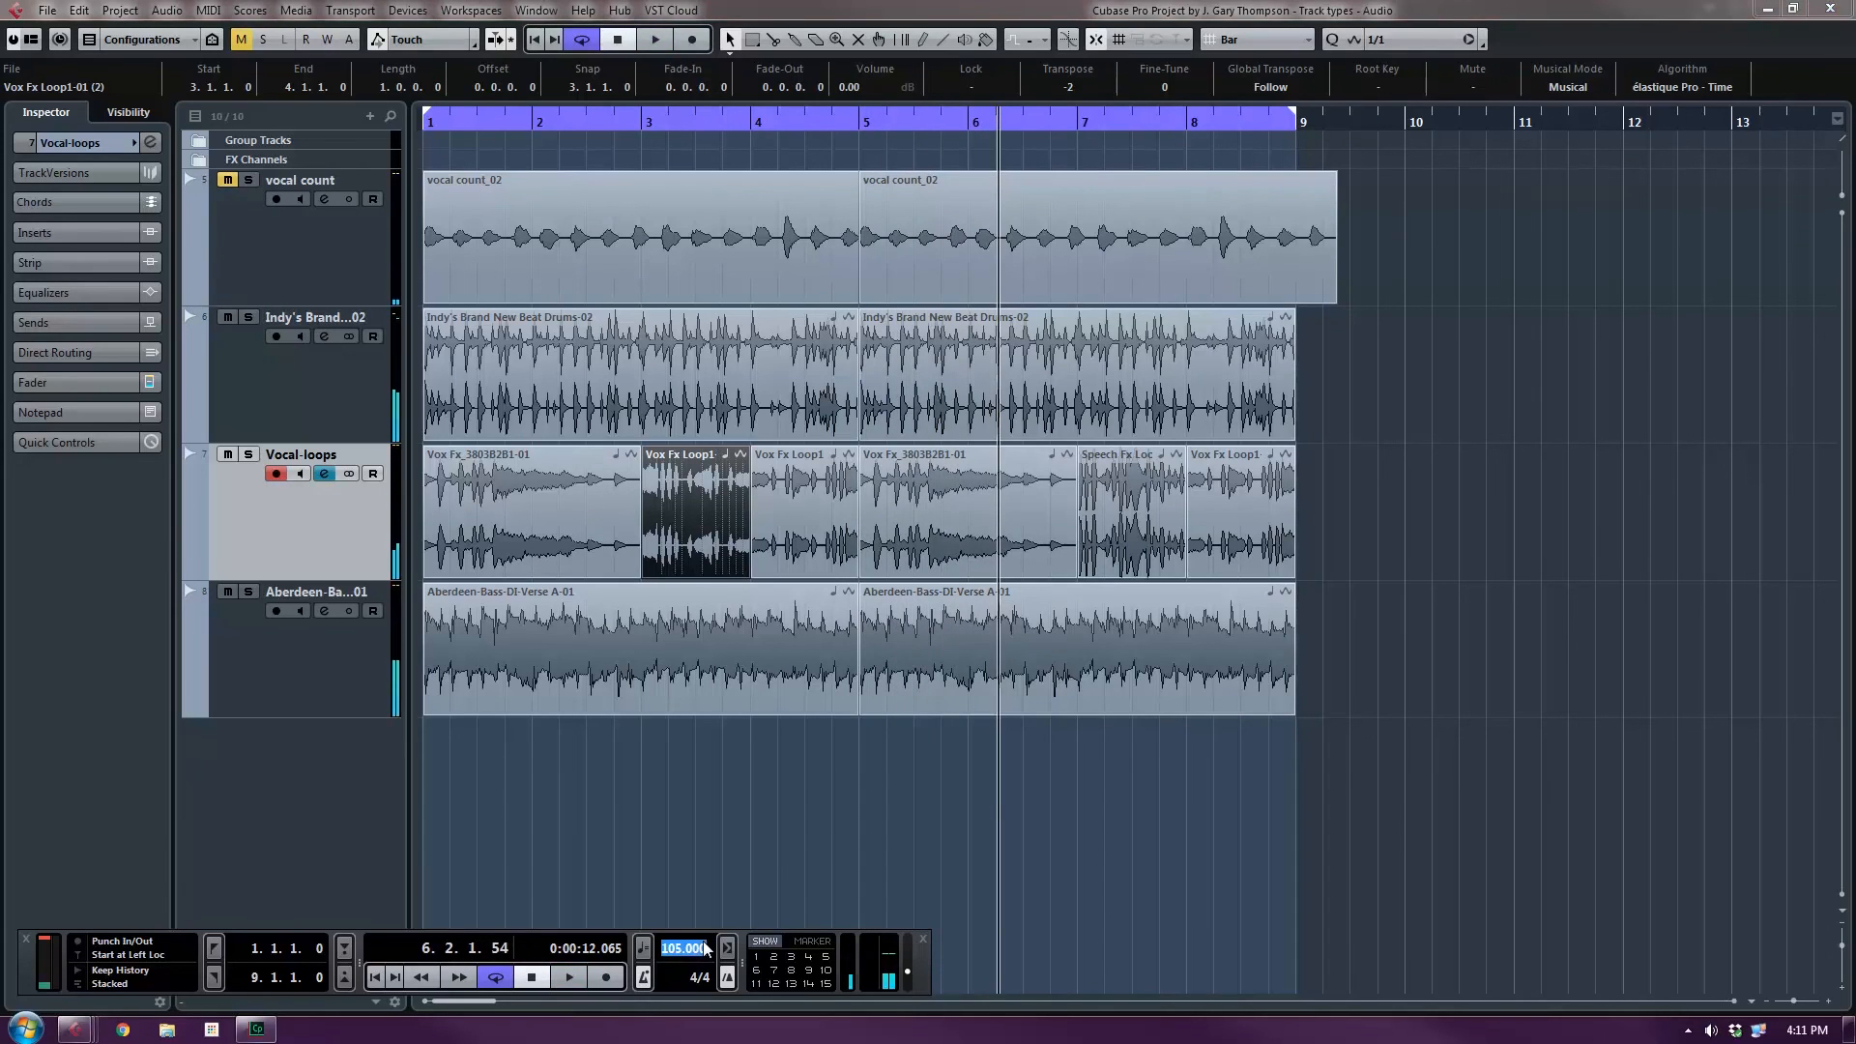
text(150)
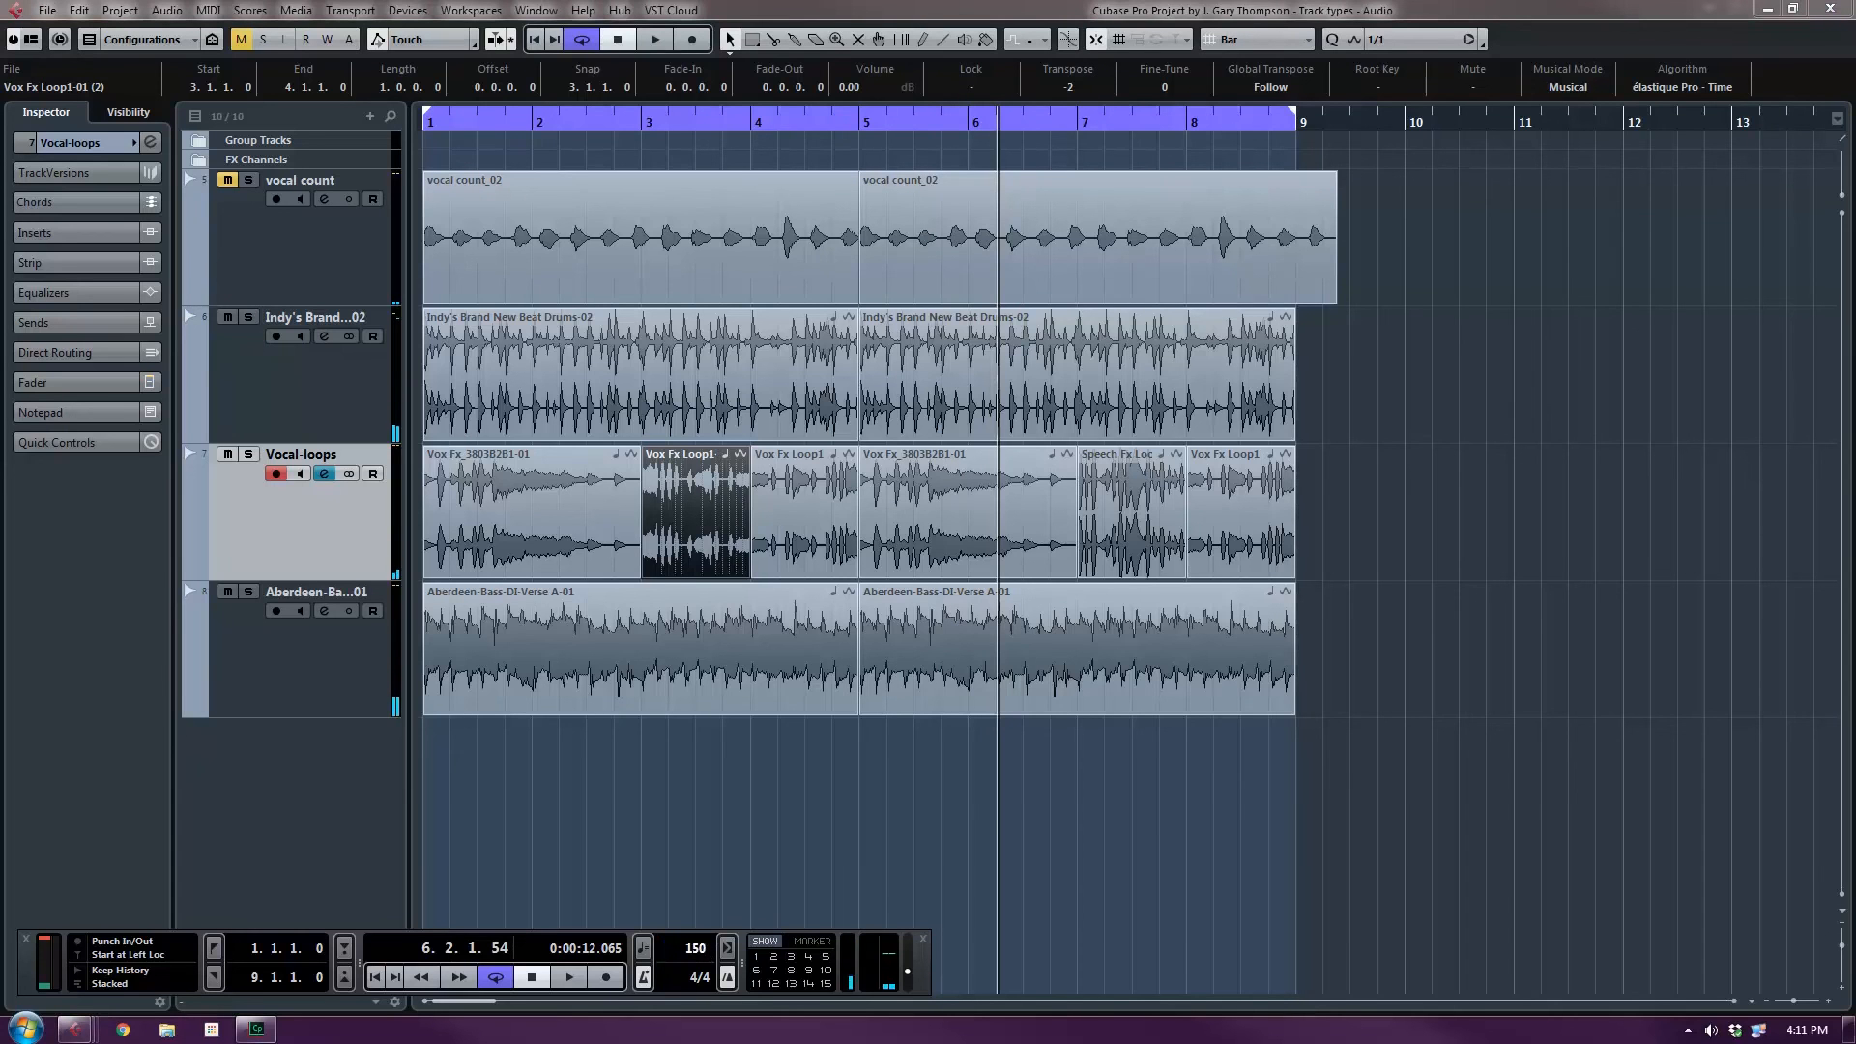
key(Return)
key(space)
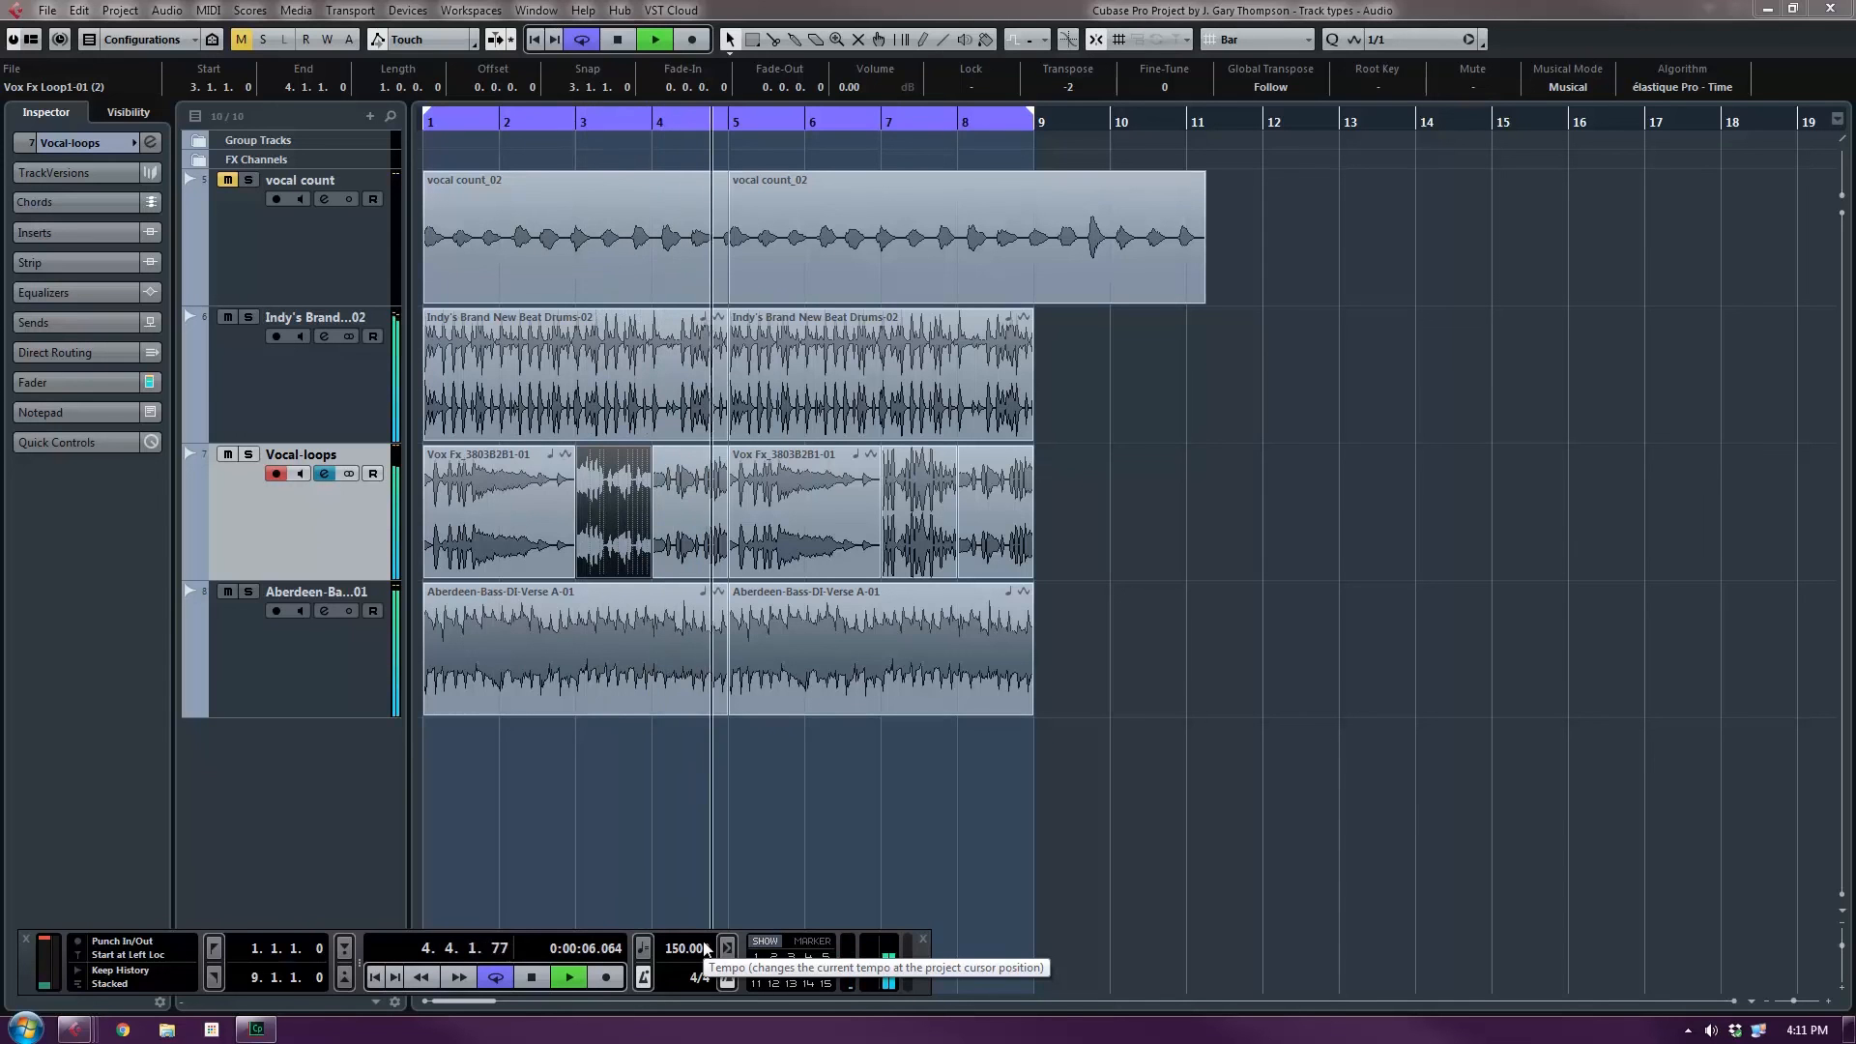
key(space)
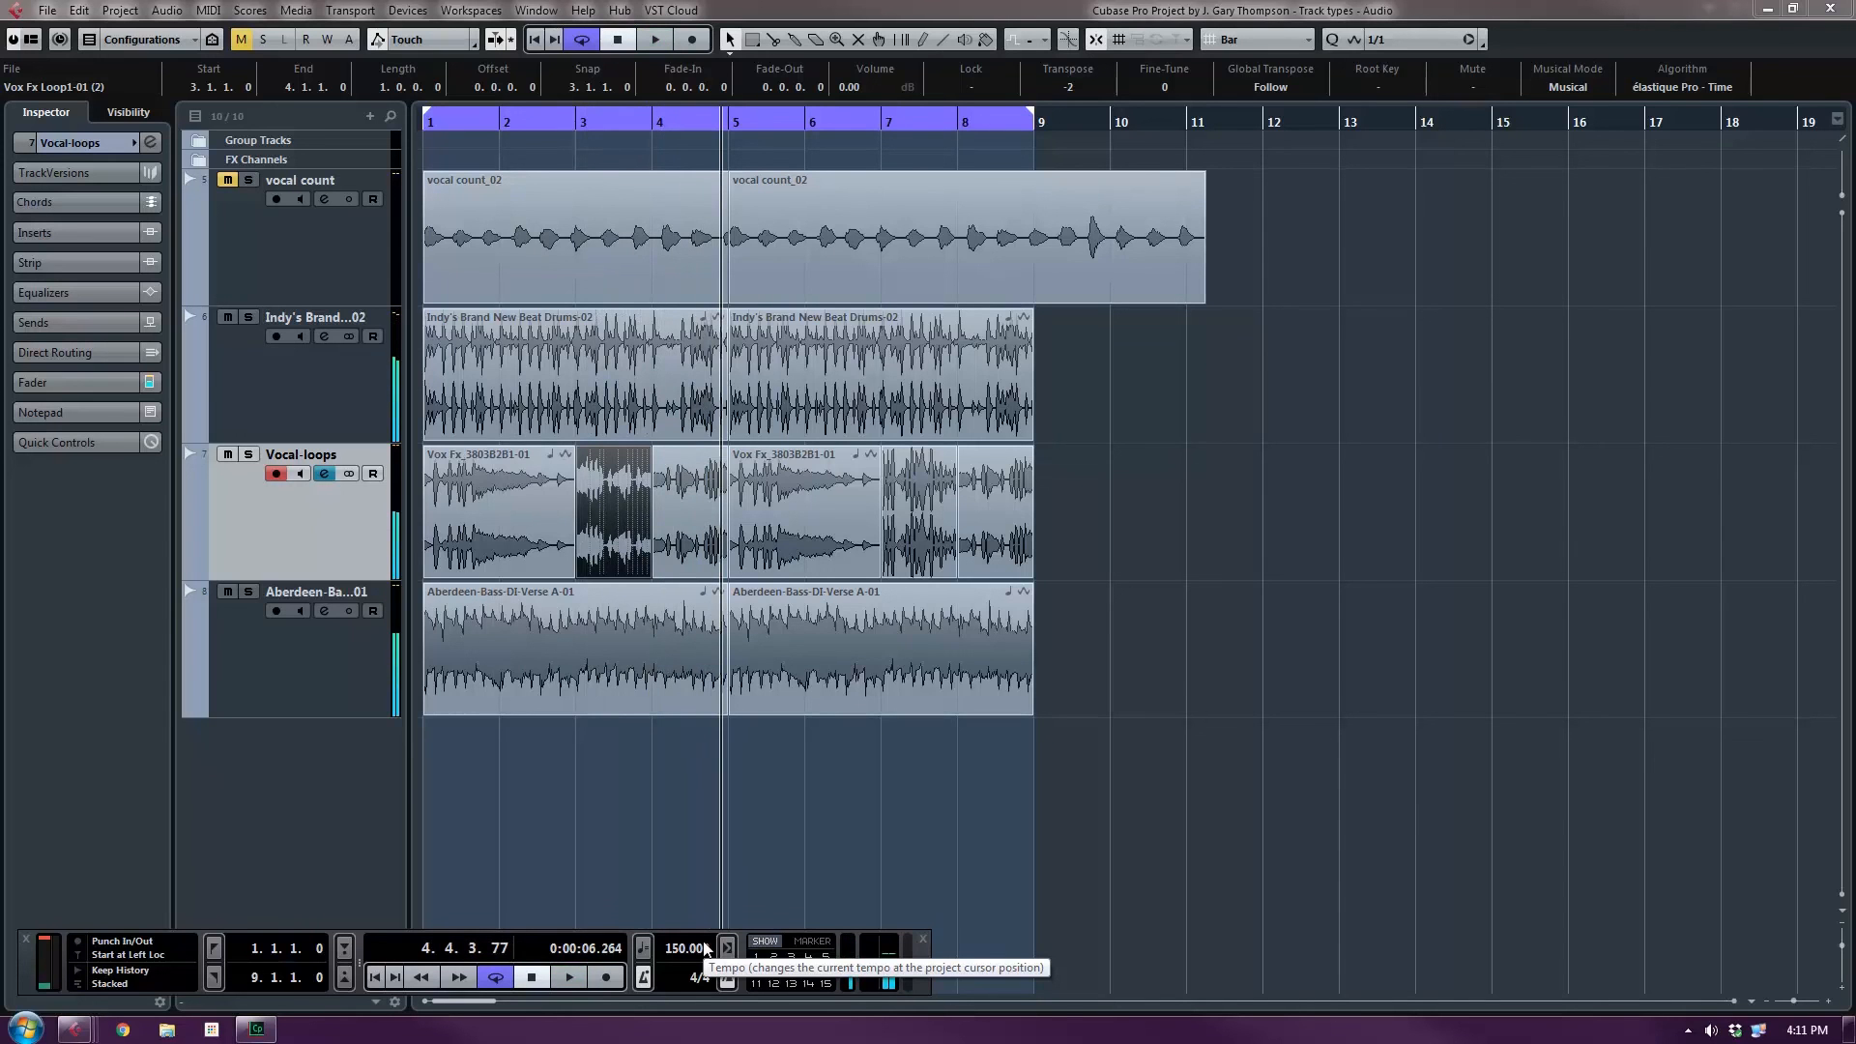
Set the project tempo to 95 and unmute the vocal count track.
click(679, 950)
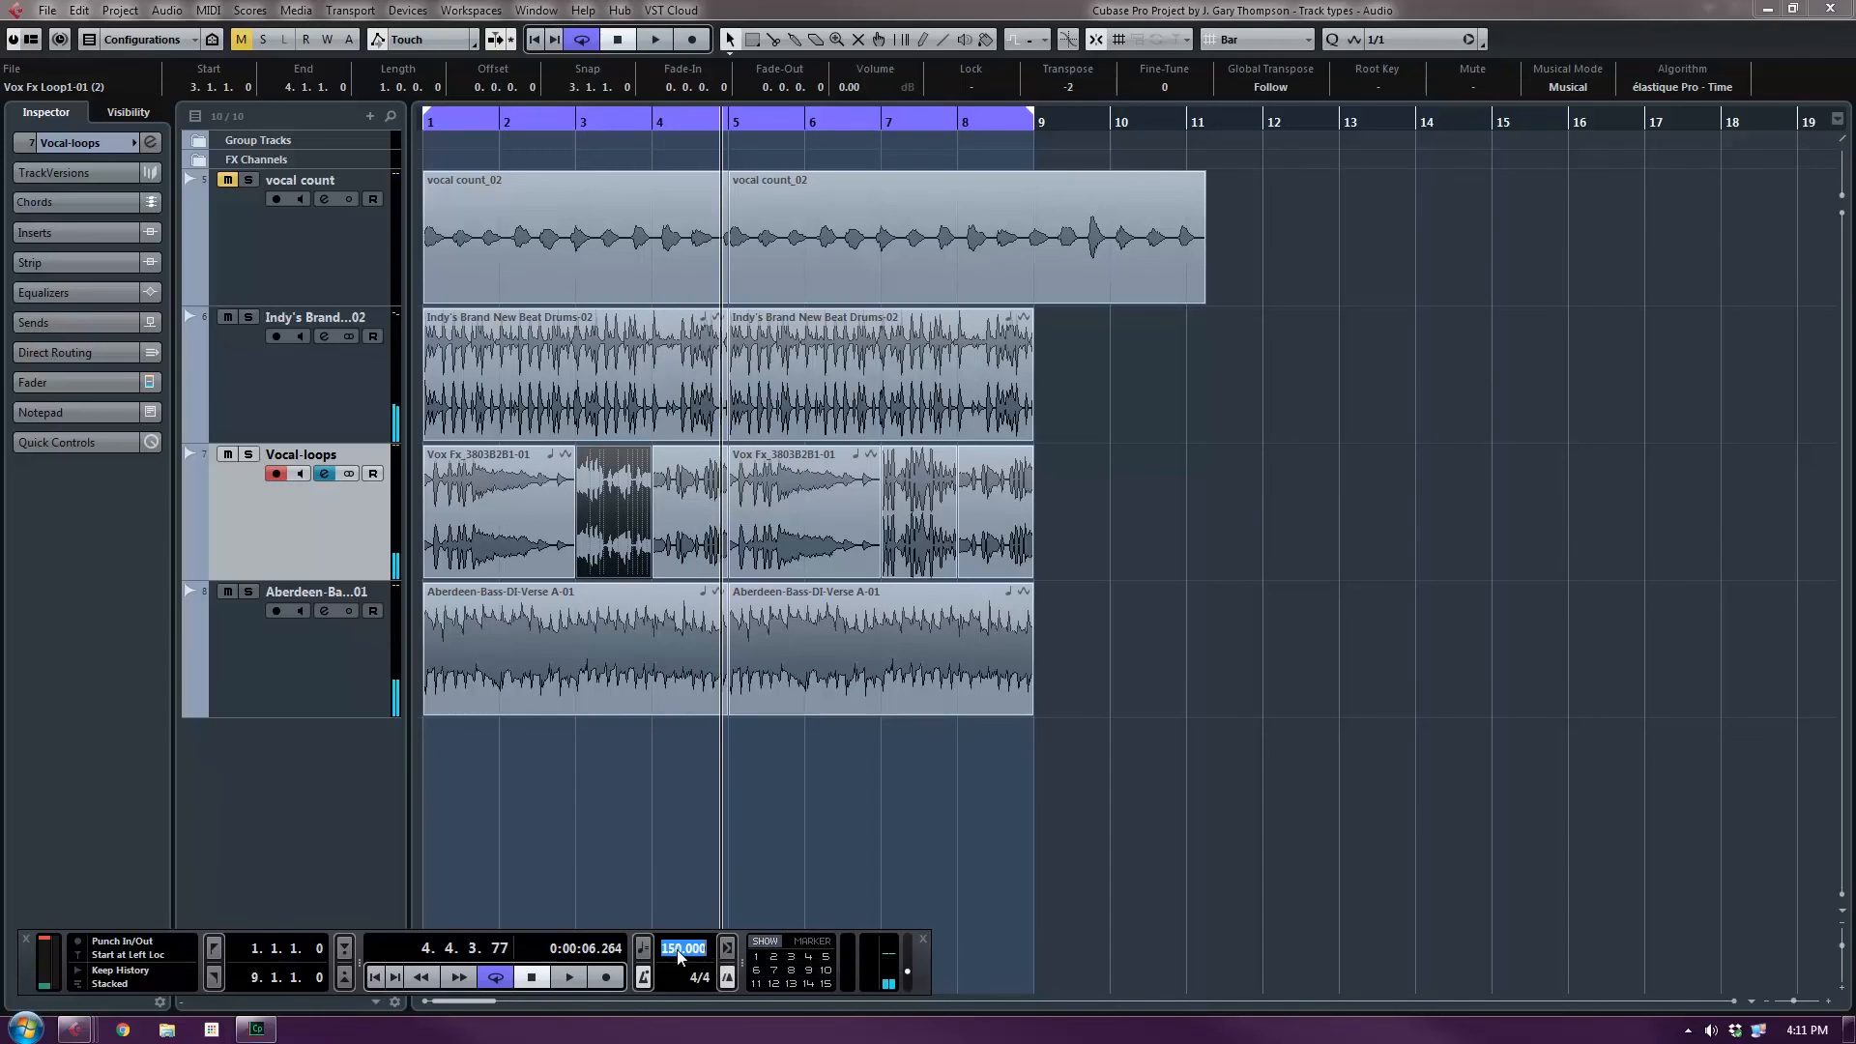
text(95)
key(Return)
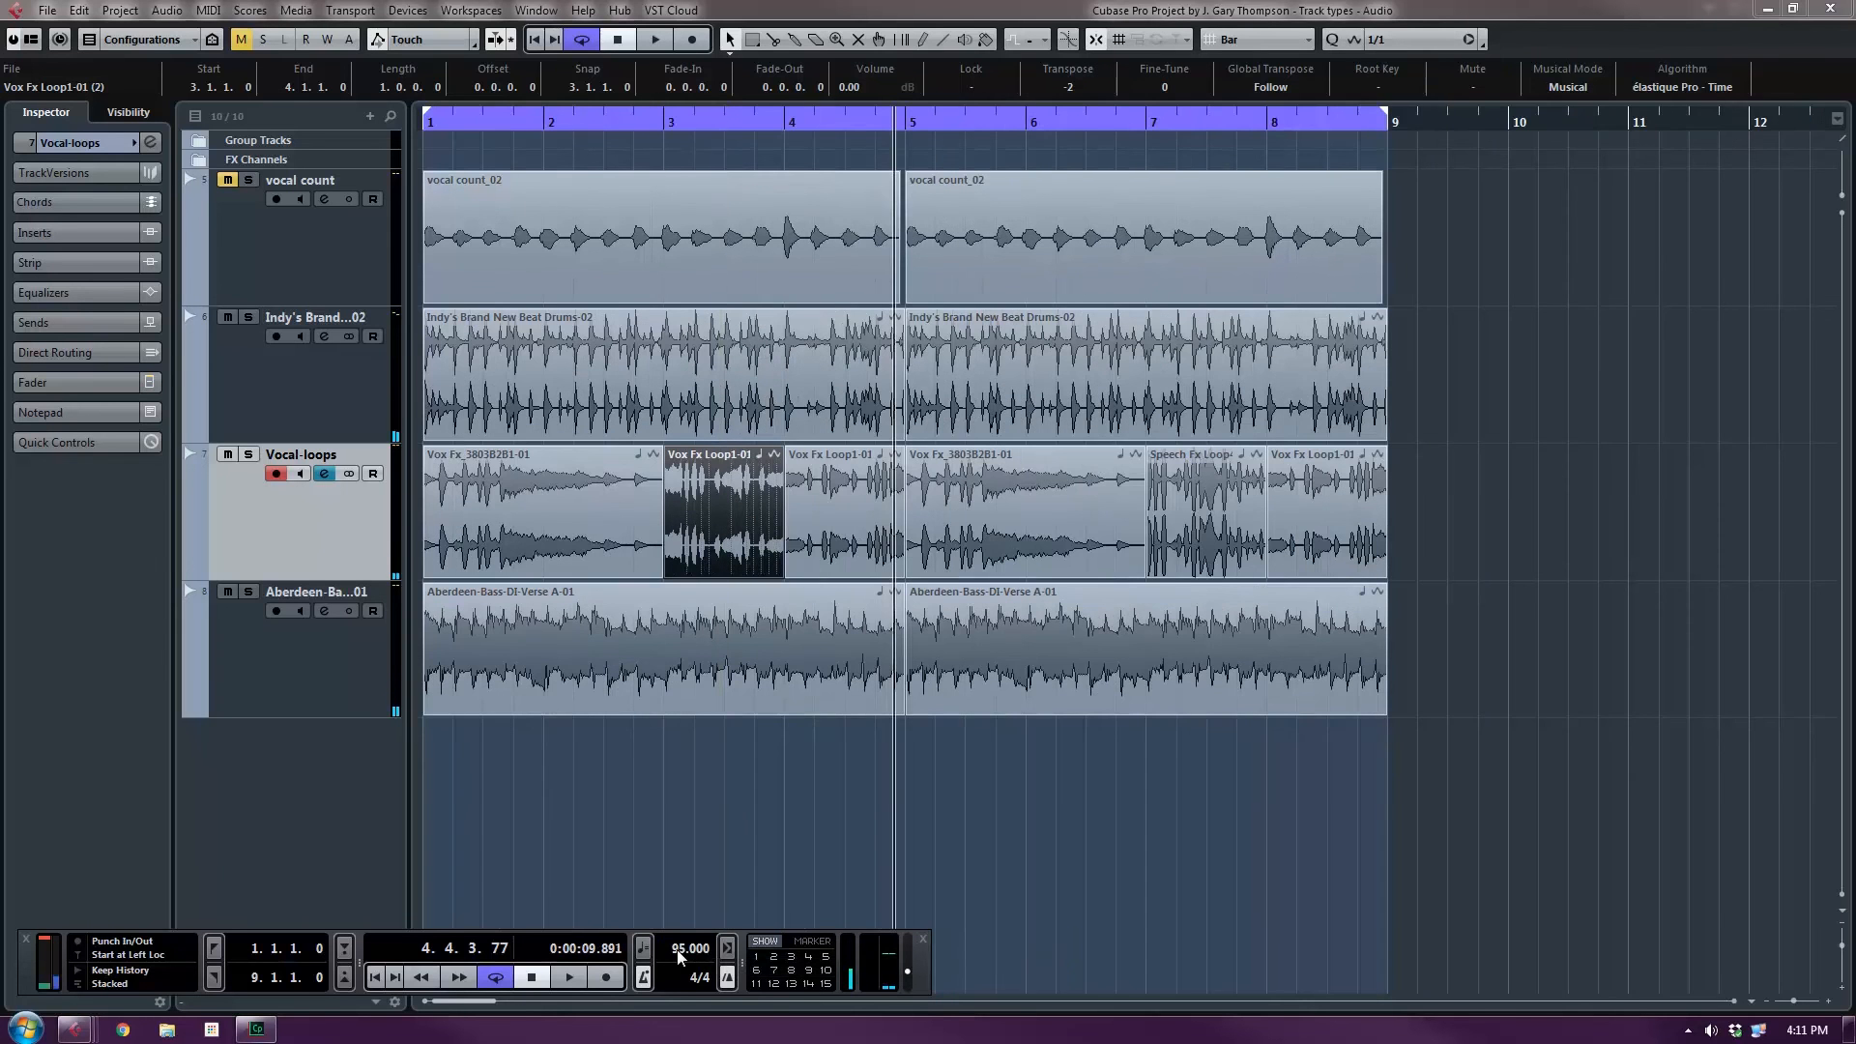
click(226, 181)
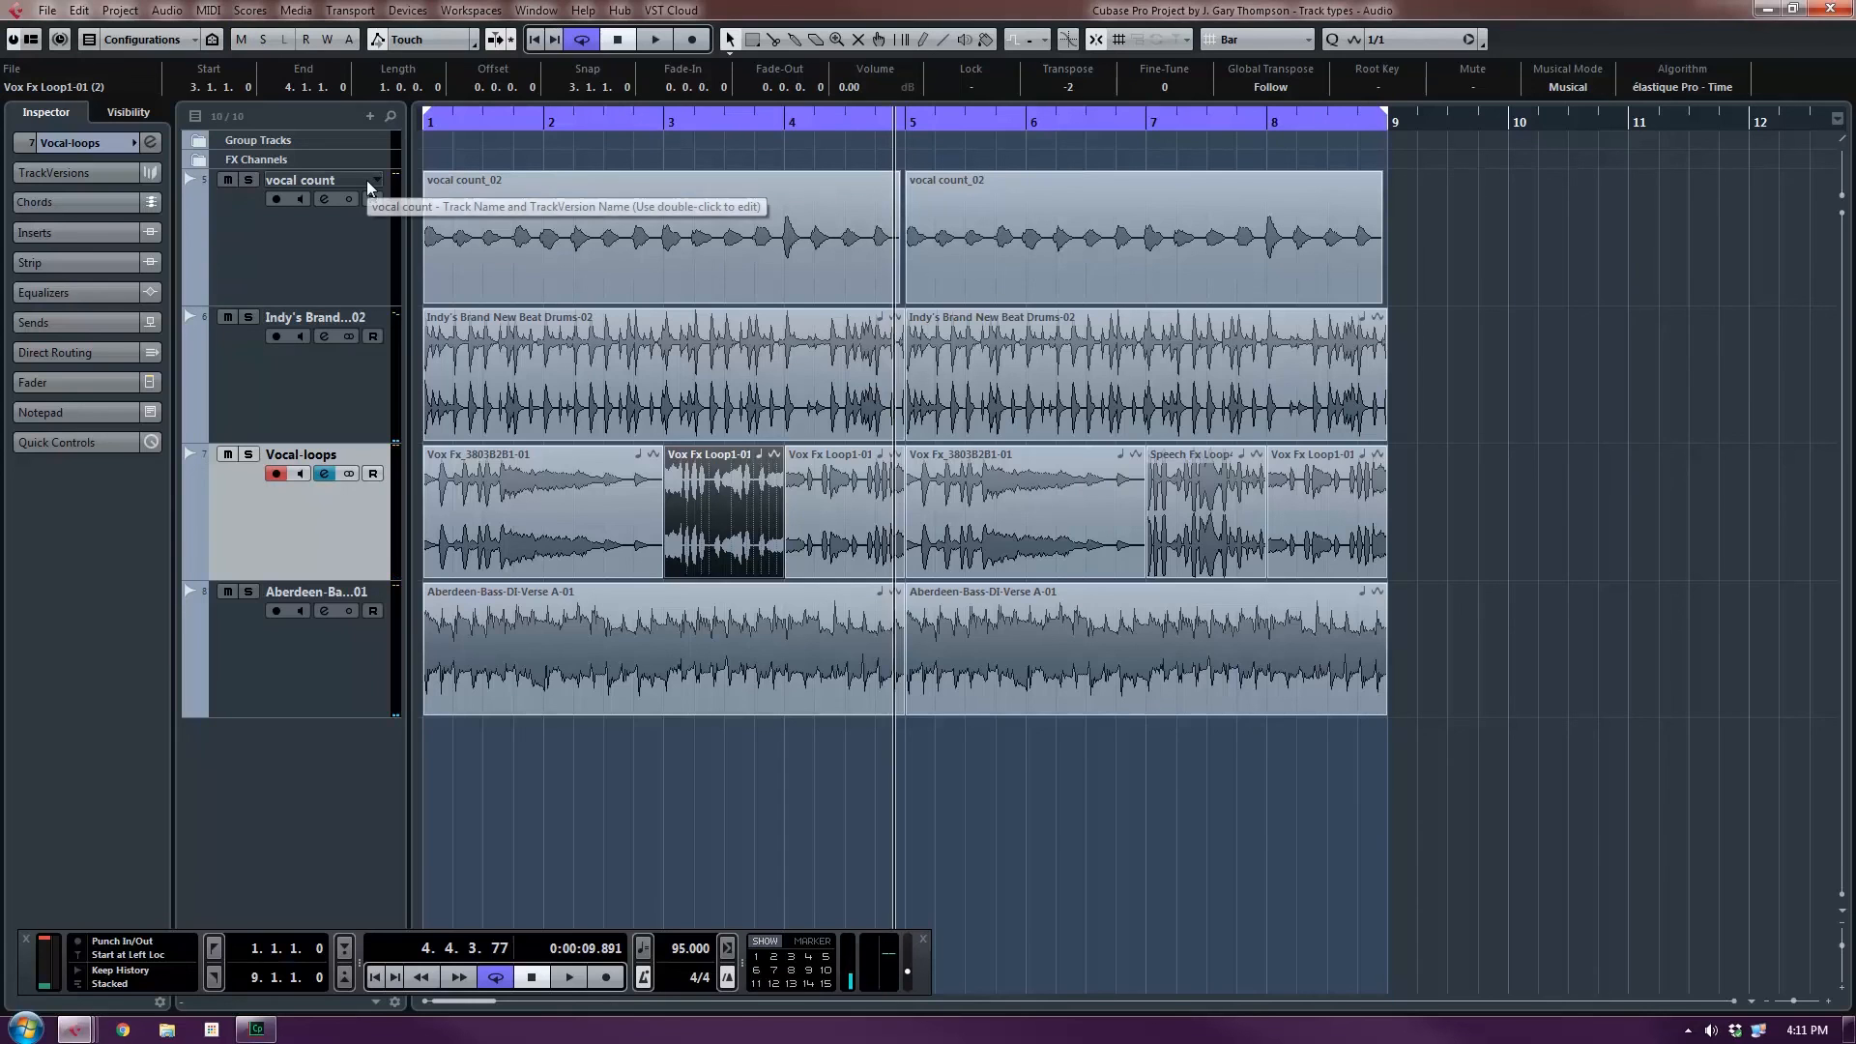
Examine the vocal count_02 clip's tempo and Musical Mode setting in the Pool, then close it.
key(ctrl+p)
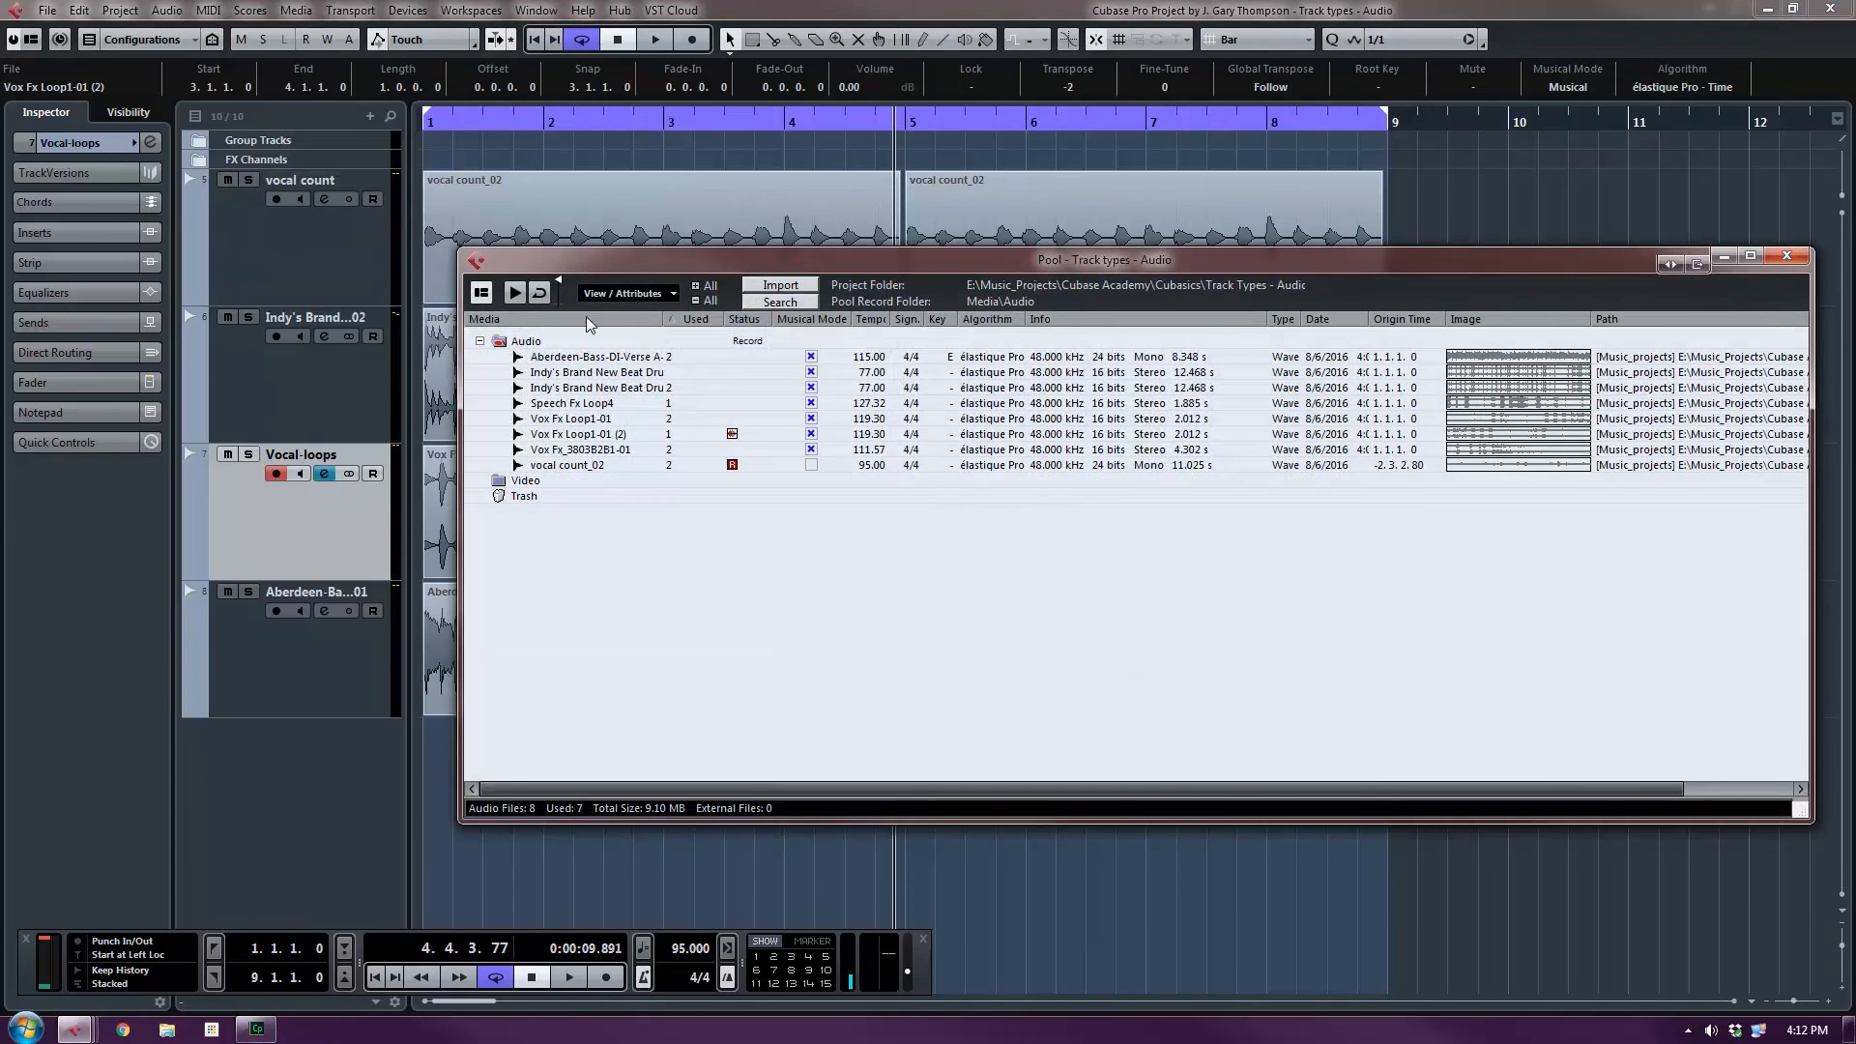
click(592, 468)
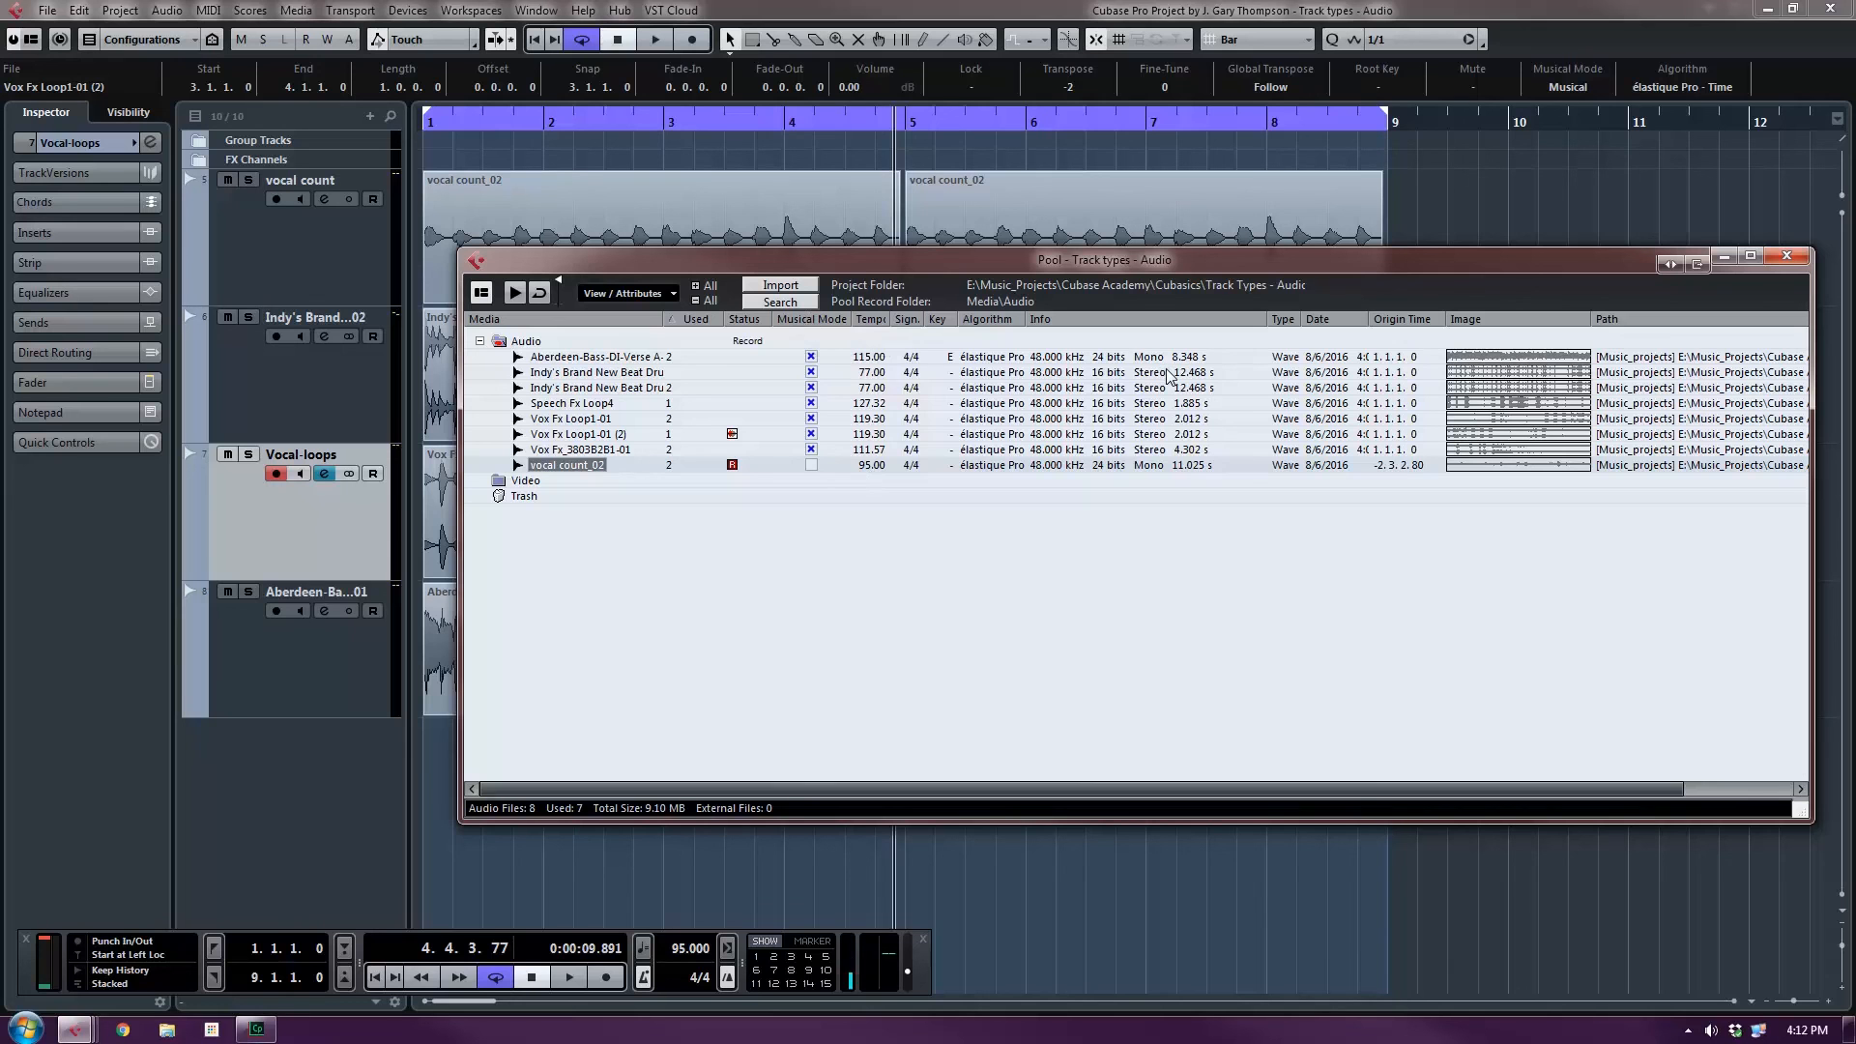
click(1789, 262)
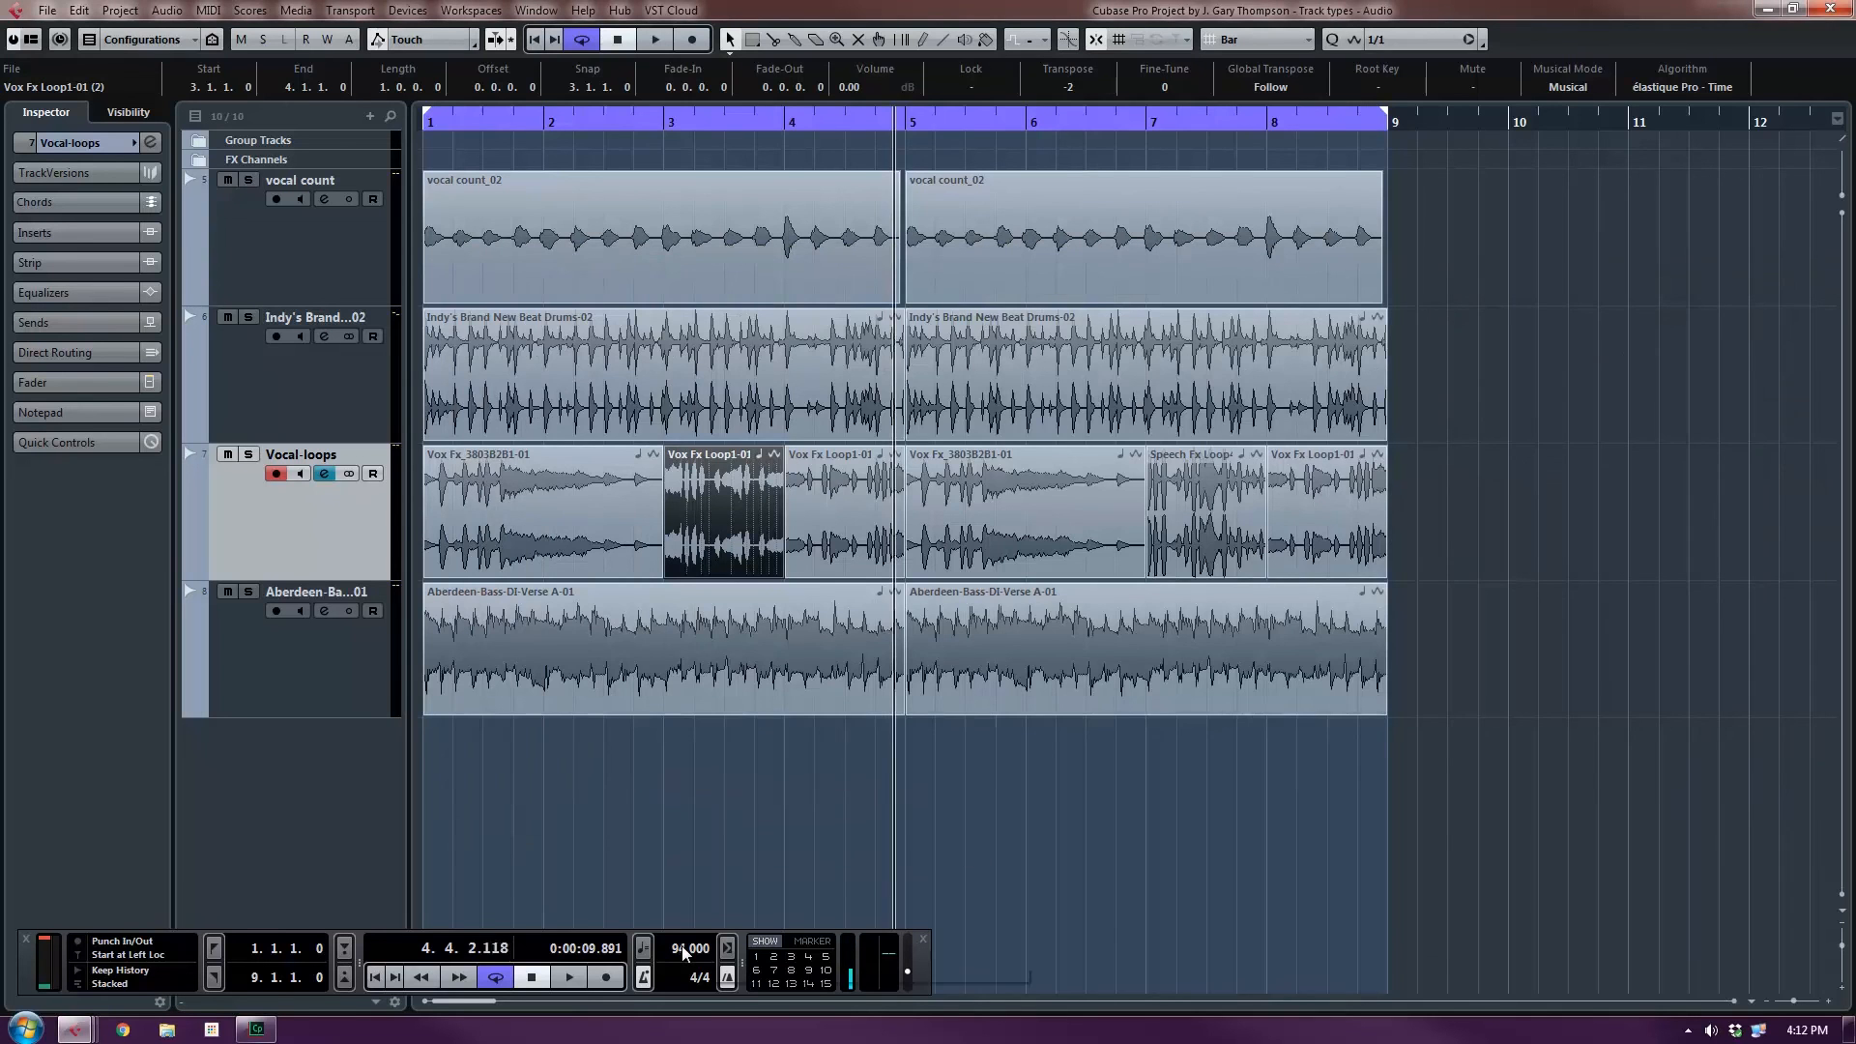
Raise and lower the project tempo to compare how the vocal count and loop events respond, returning it to 95.
scroll(683, 950, up, 12)
scroll(682, 946, up, 13)
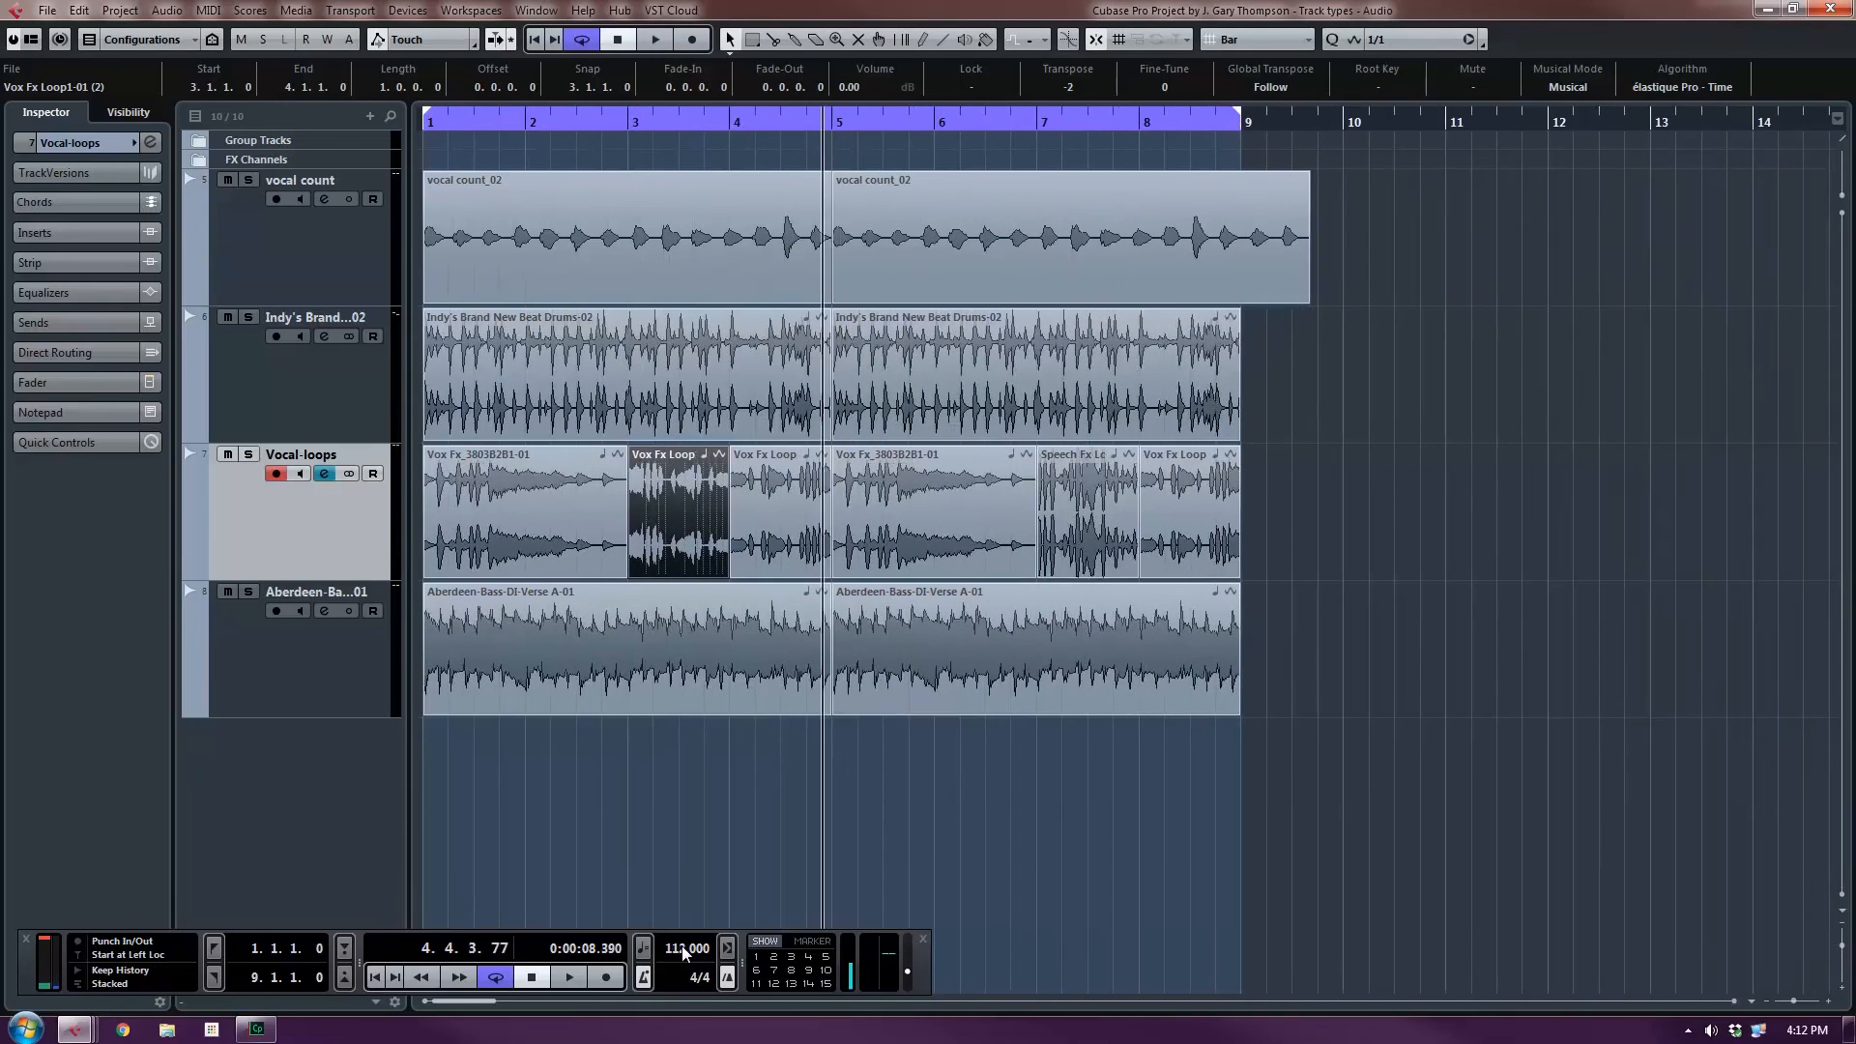
scroll(682, 946, down, 10)
scroll(682, 946, down, 13)
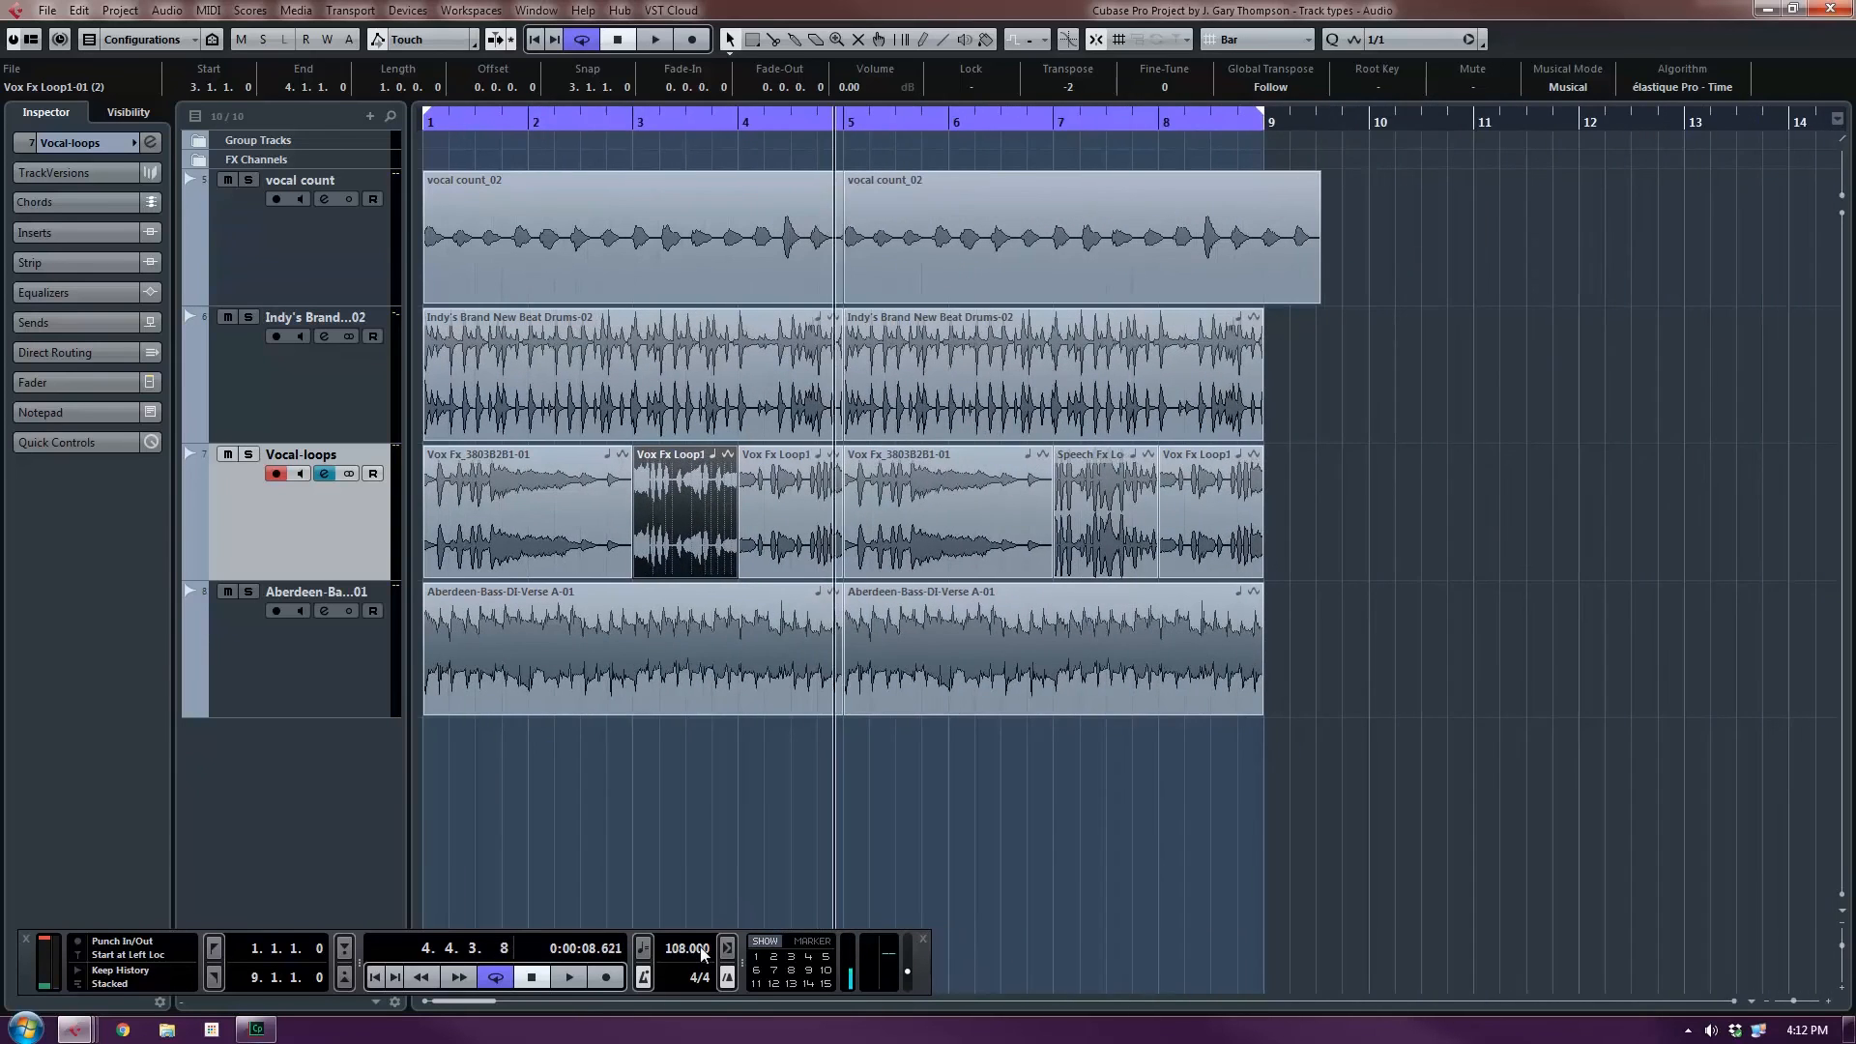
scroll(692, 947, down, 2)
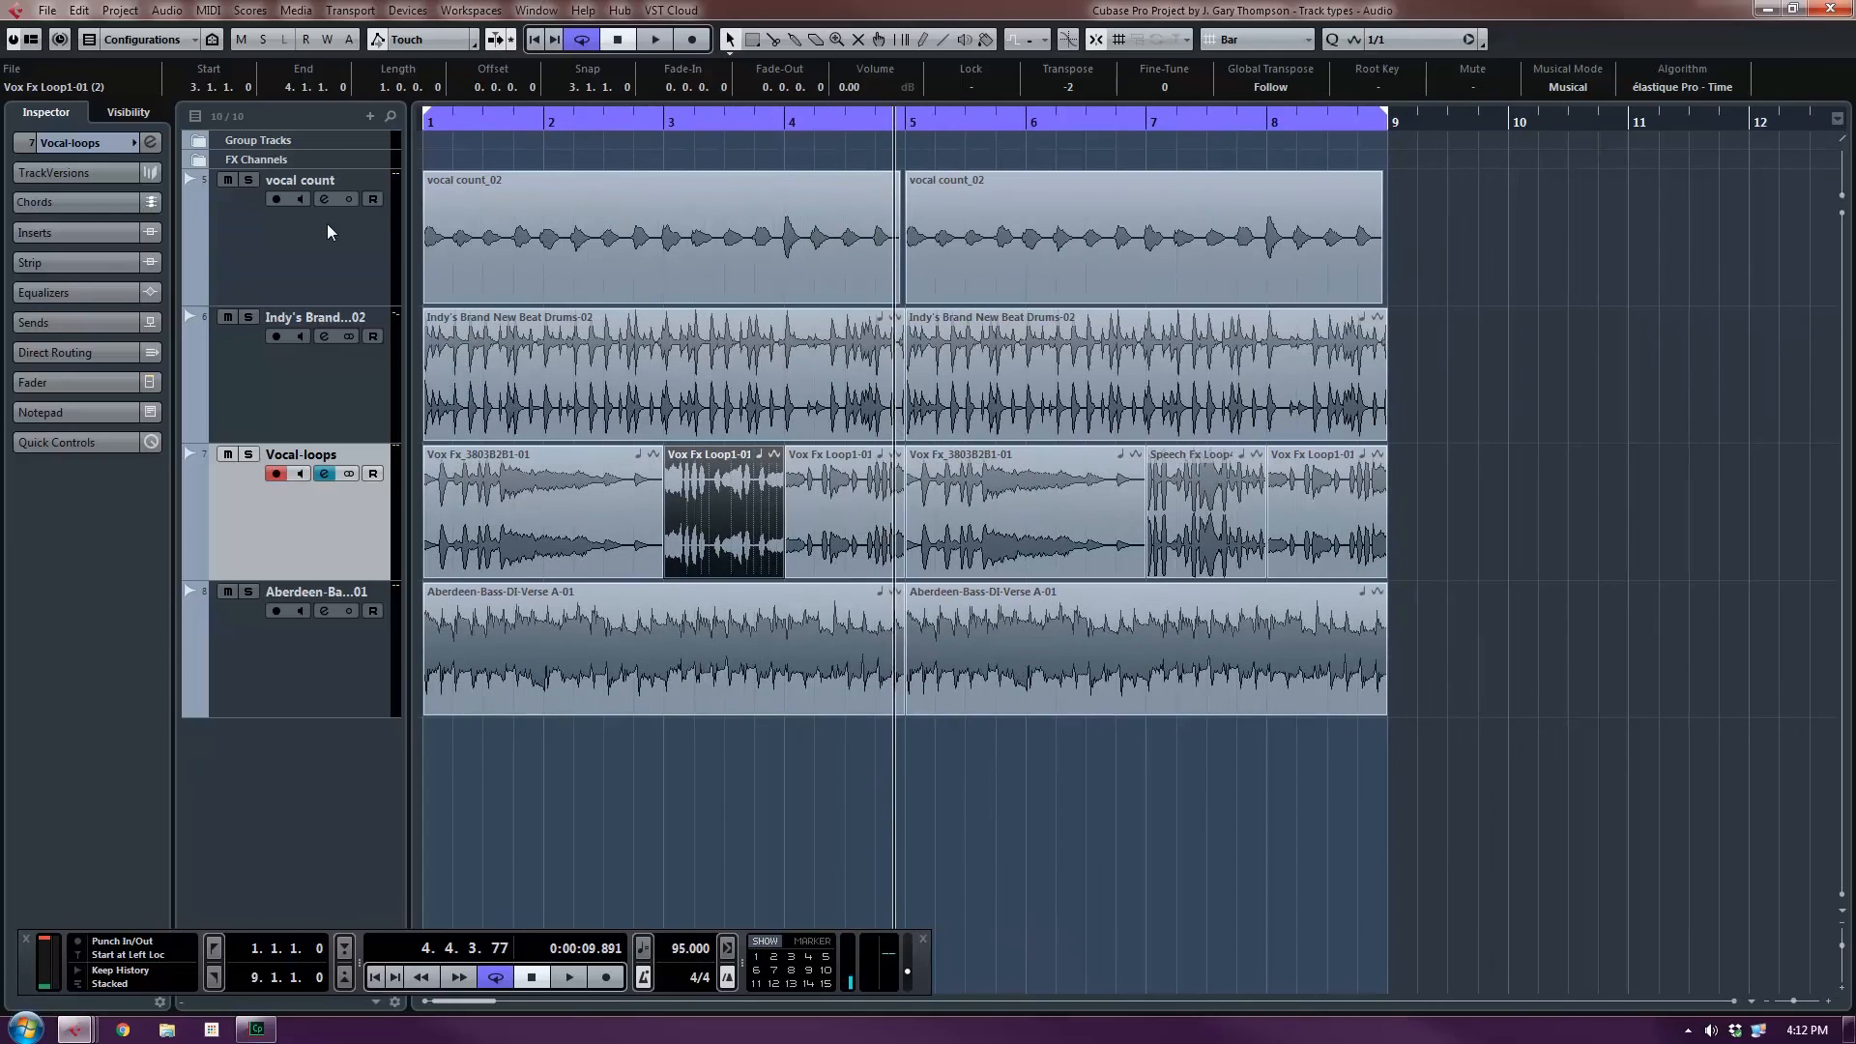
Enable Musical Mode for the vocal count_02 clip in the Pool and close the Pool.
click(339, 244)
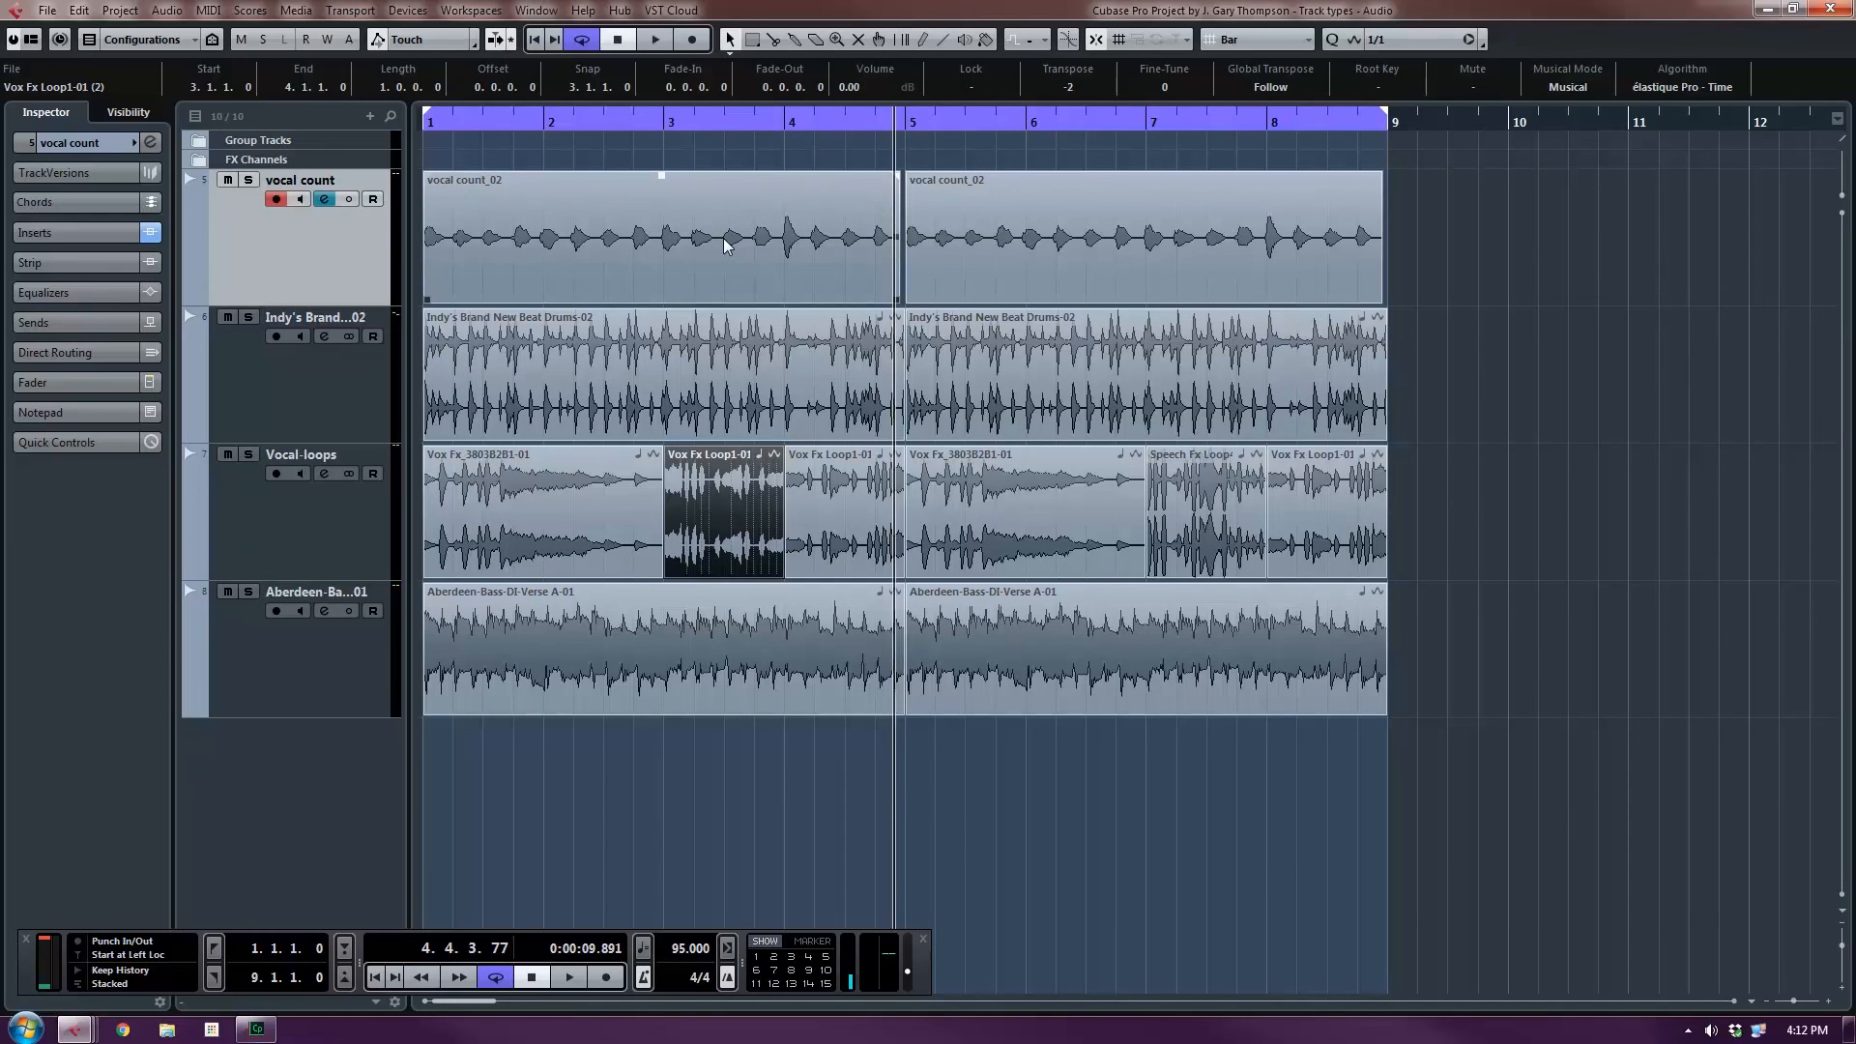
key(ctrl+p)
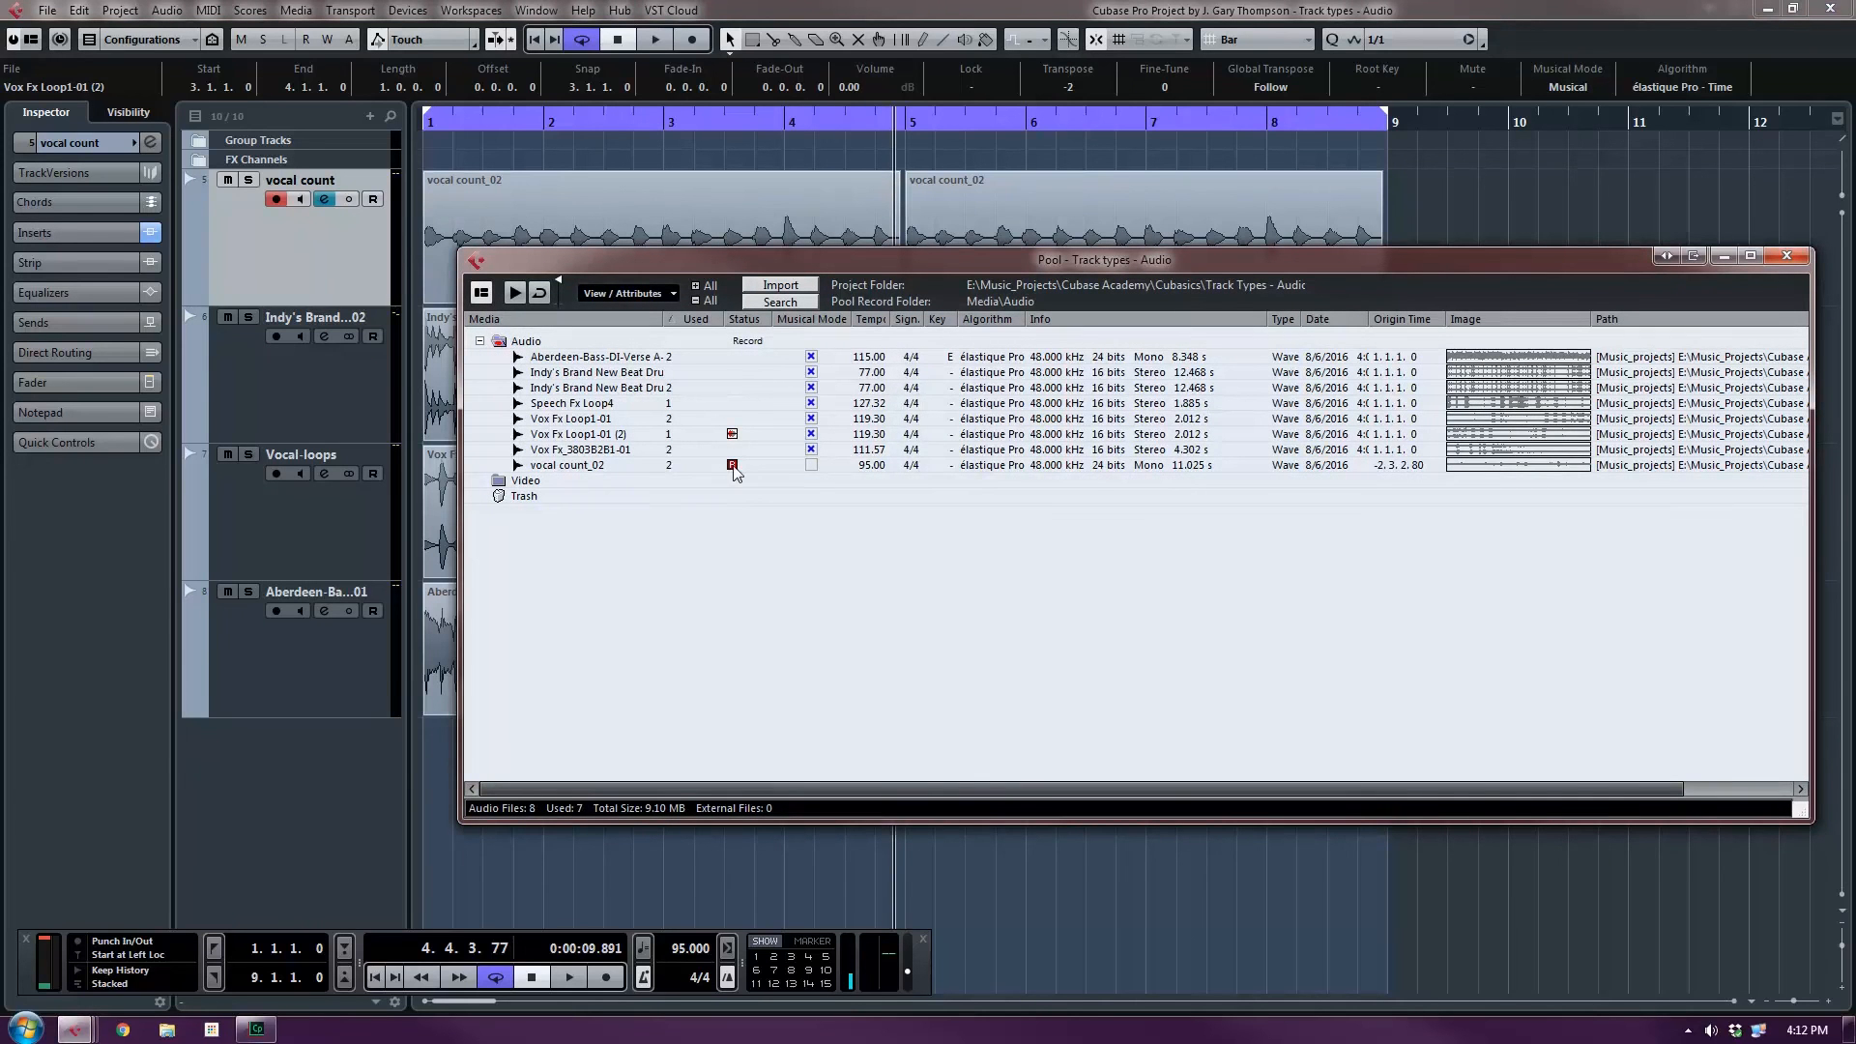
click(810, 466)
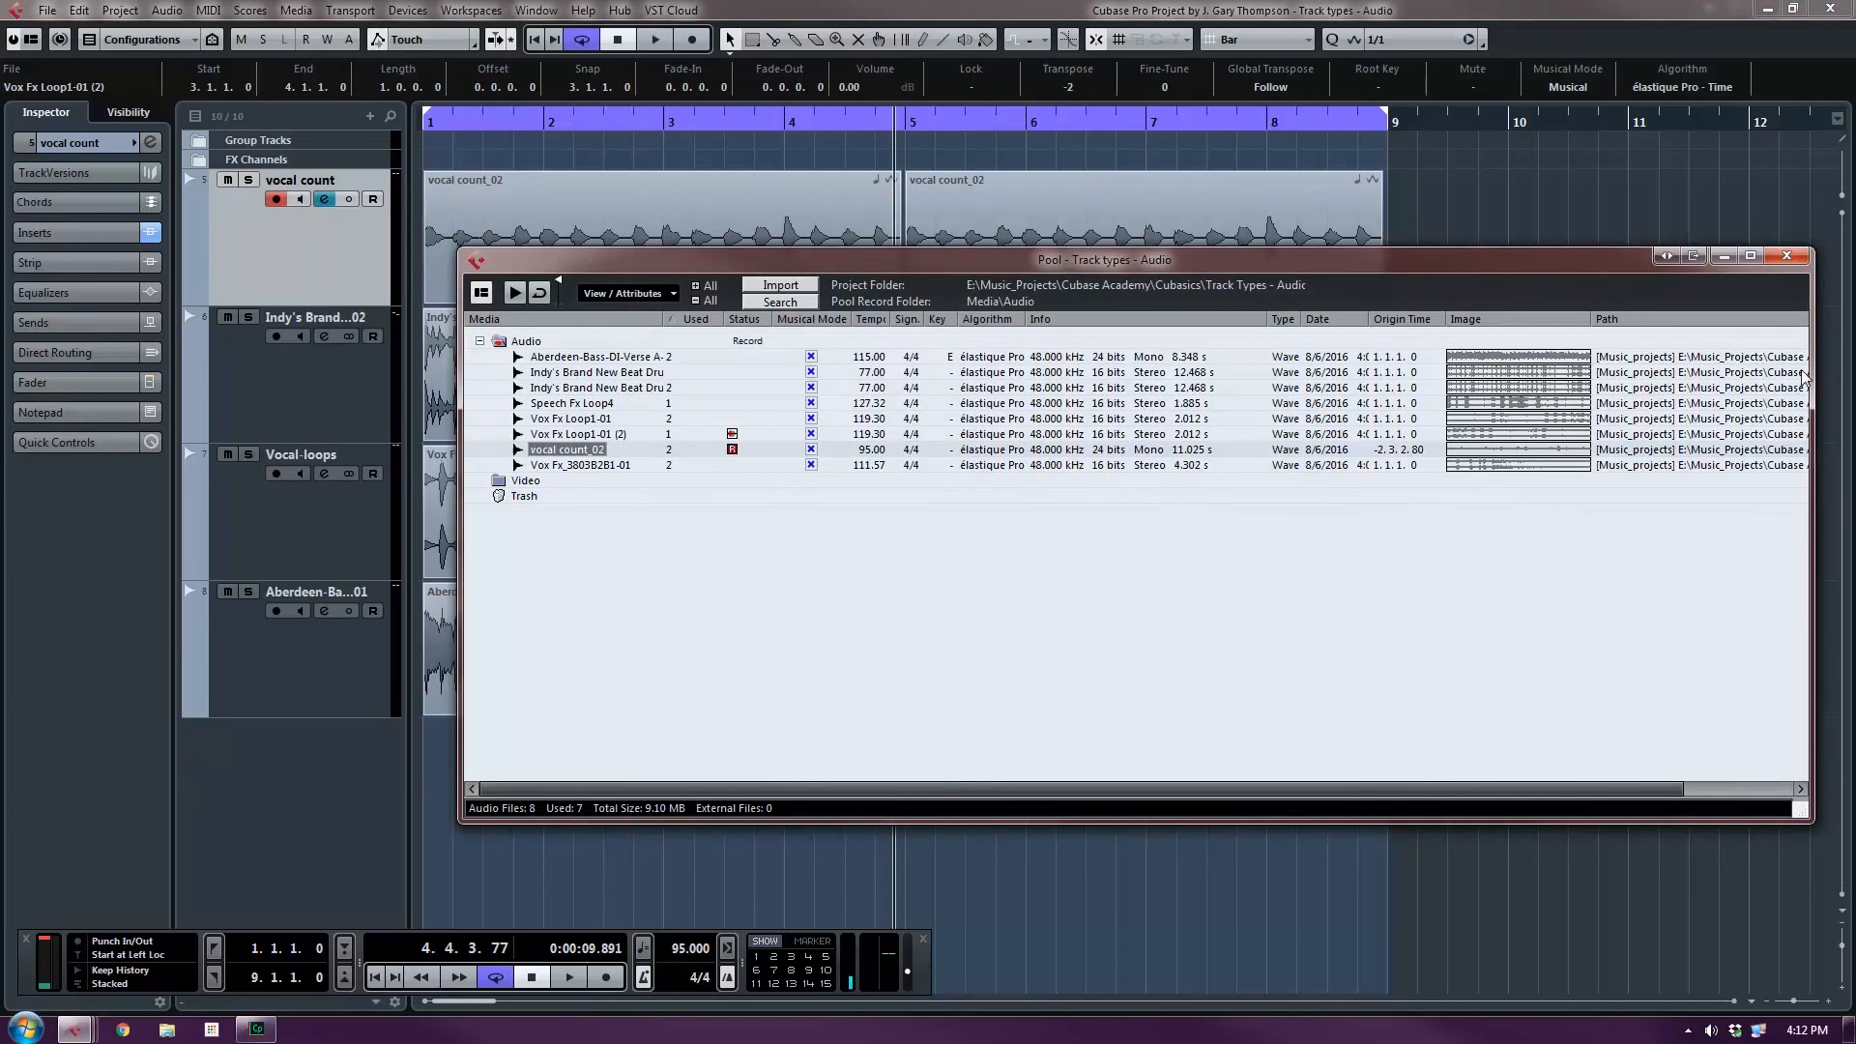
click(1786, 257)
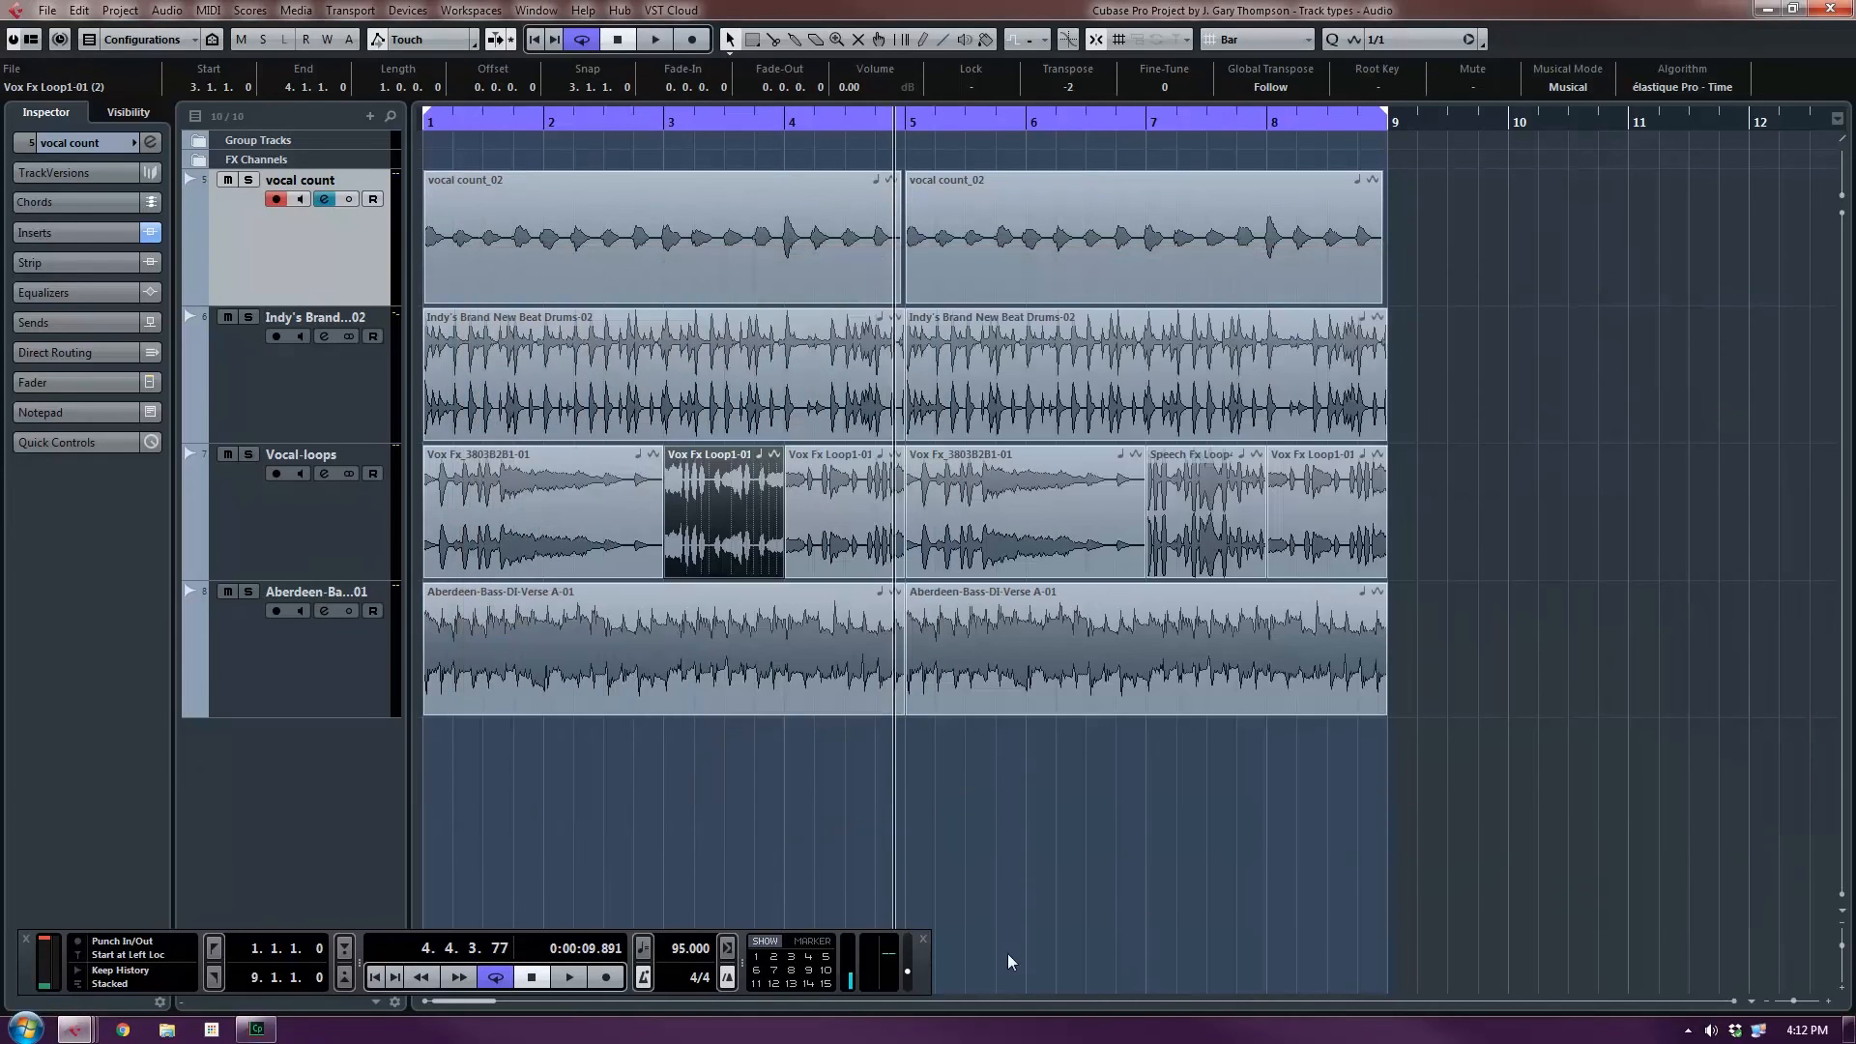
Raise the project tempo to 120 and play all tracks from the start to hear the vocal count follow.
scroll(695, 953, up, 6)
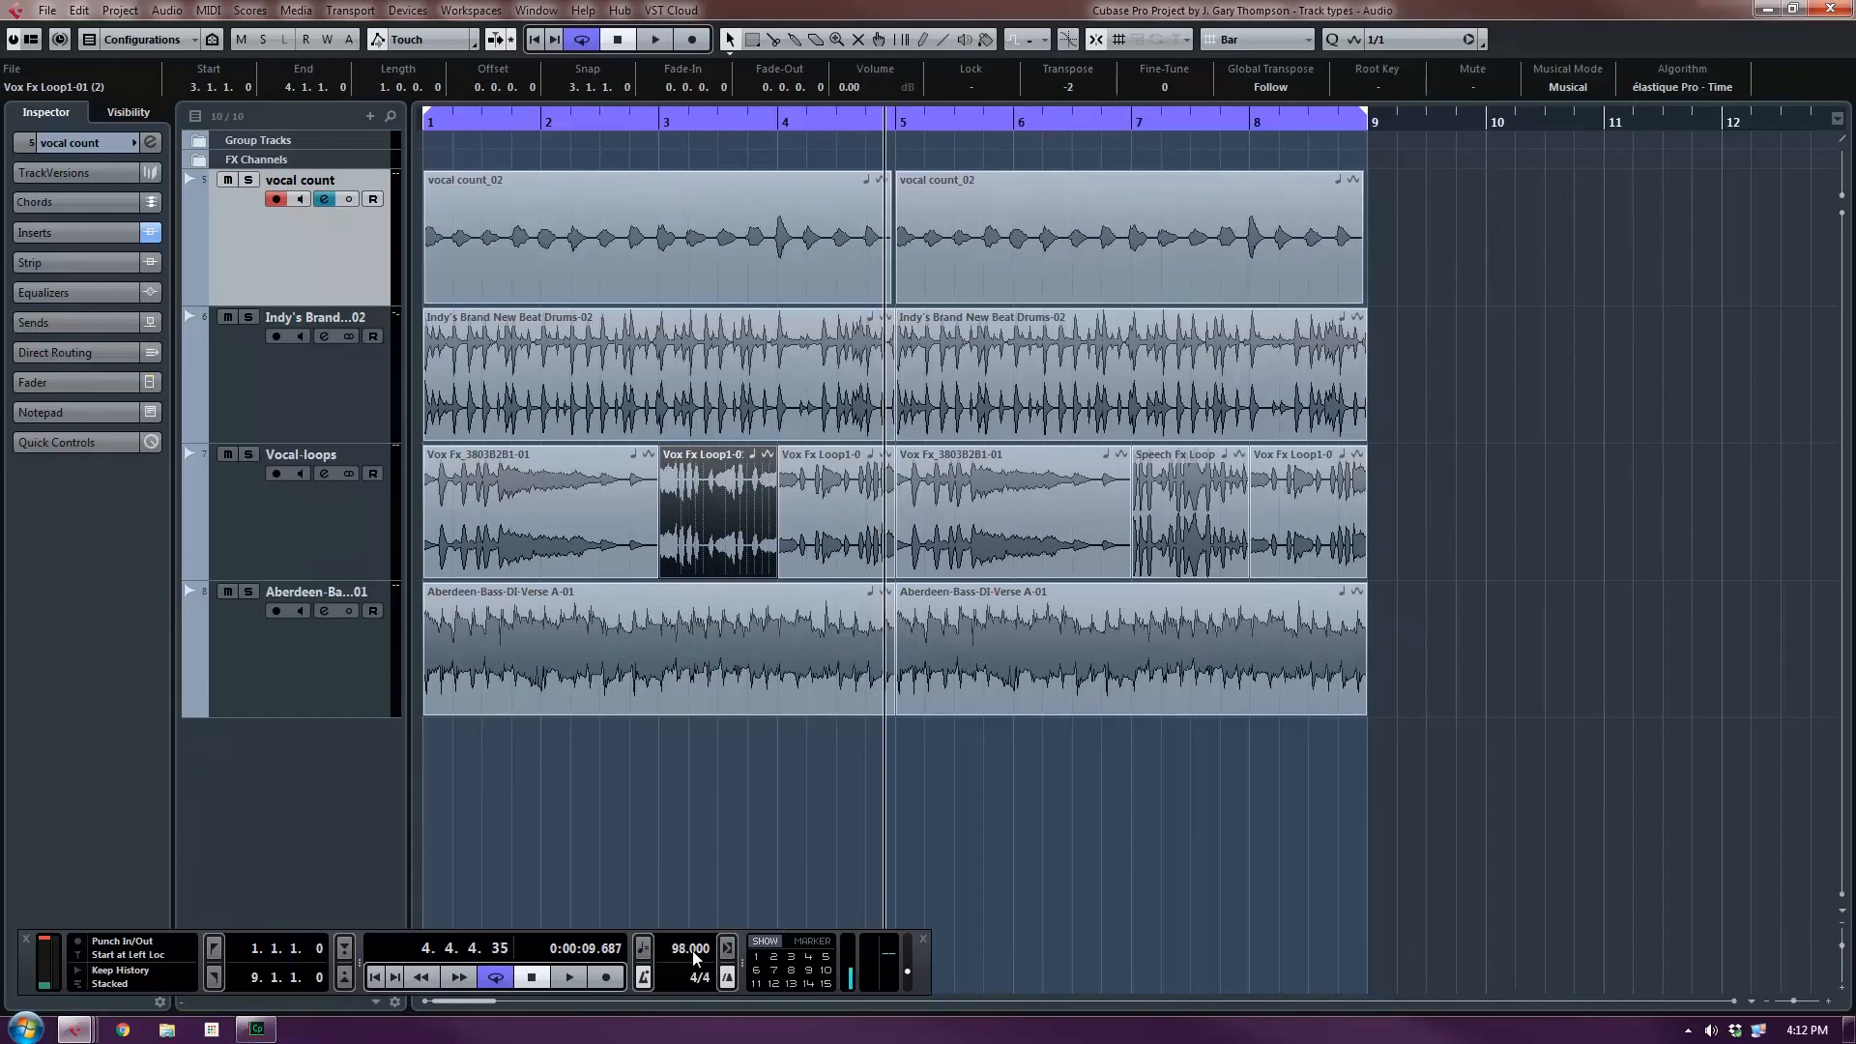
scroll(694, 952, up, 12)
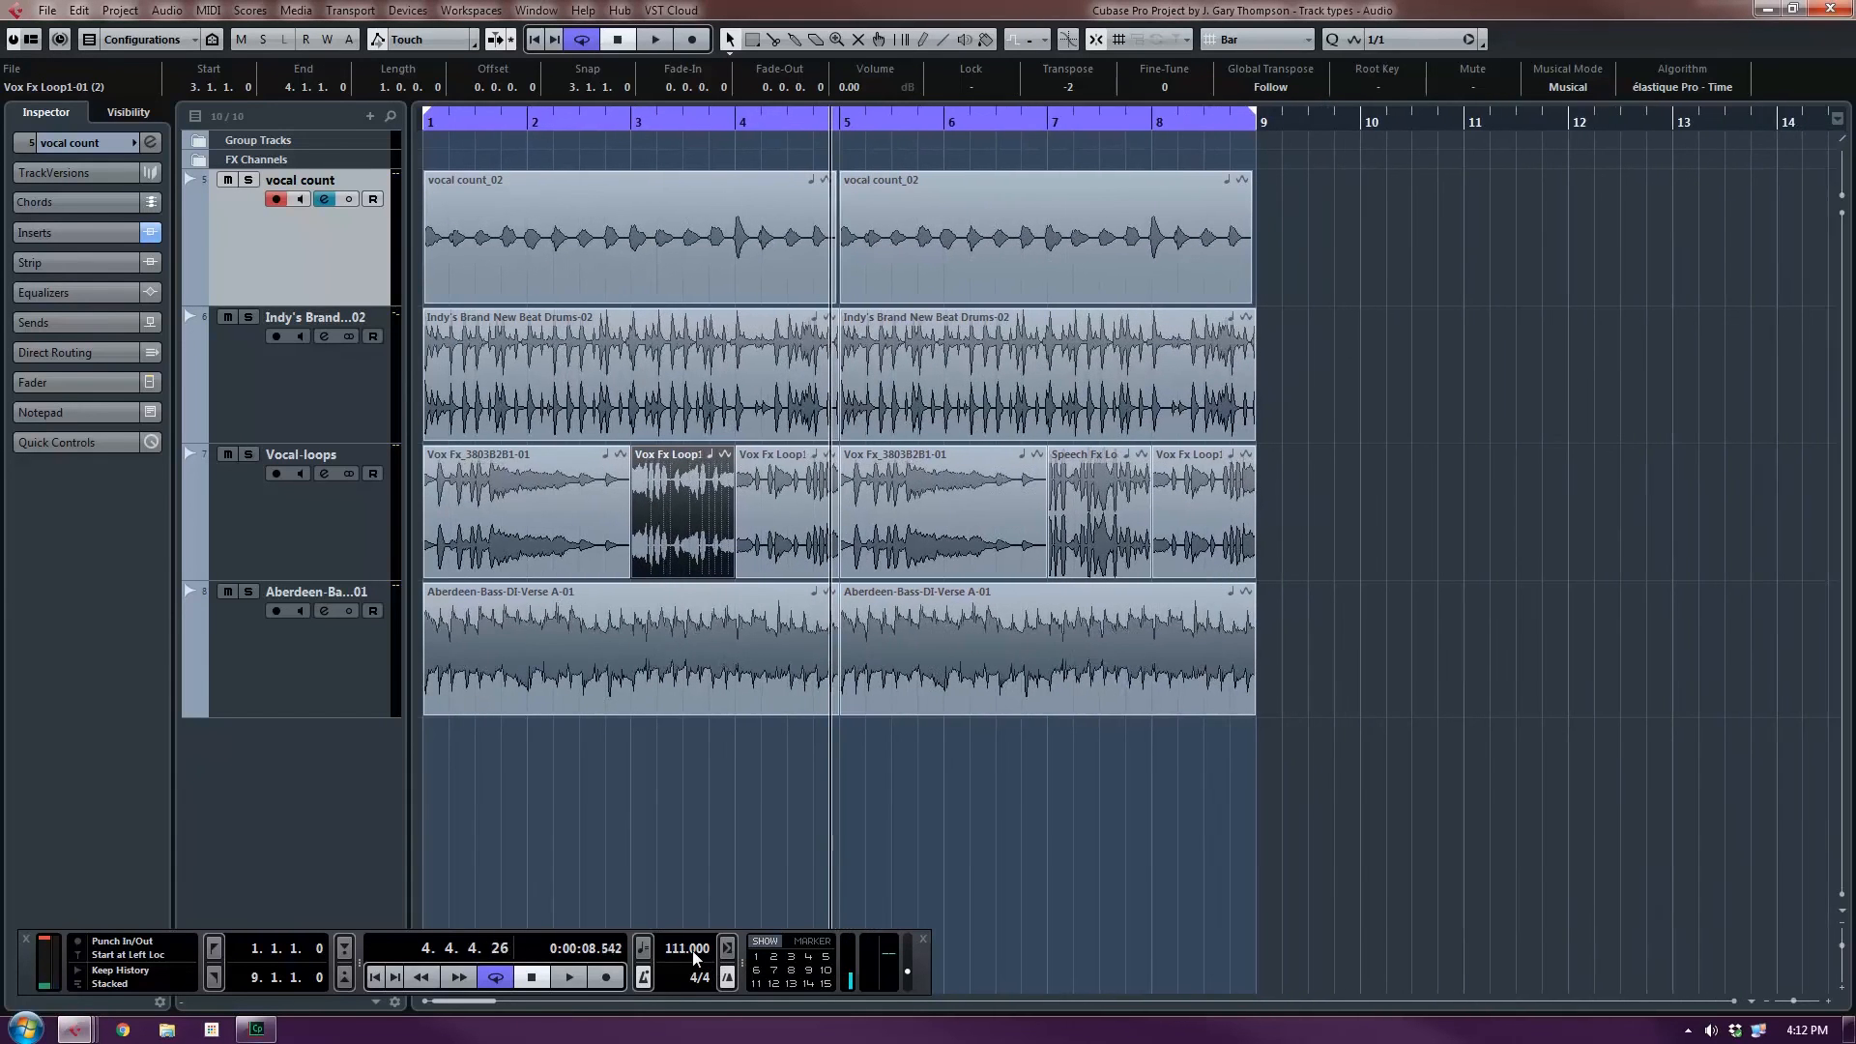
scroll(695, 952, up, 7)
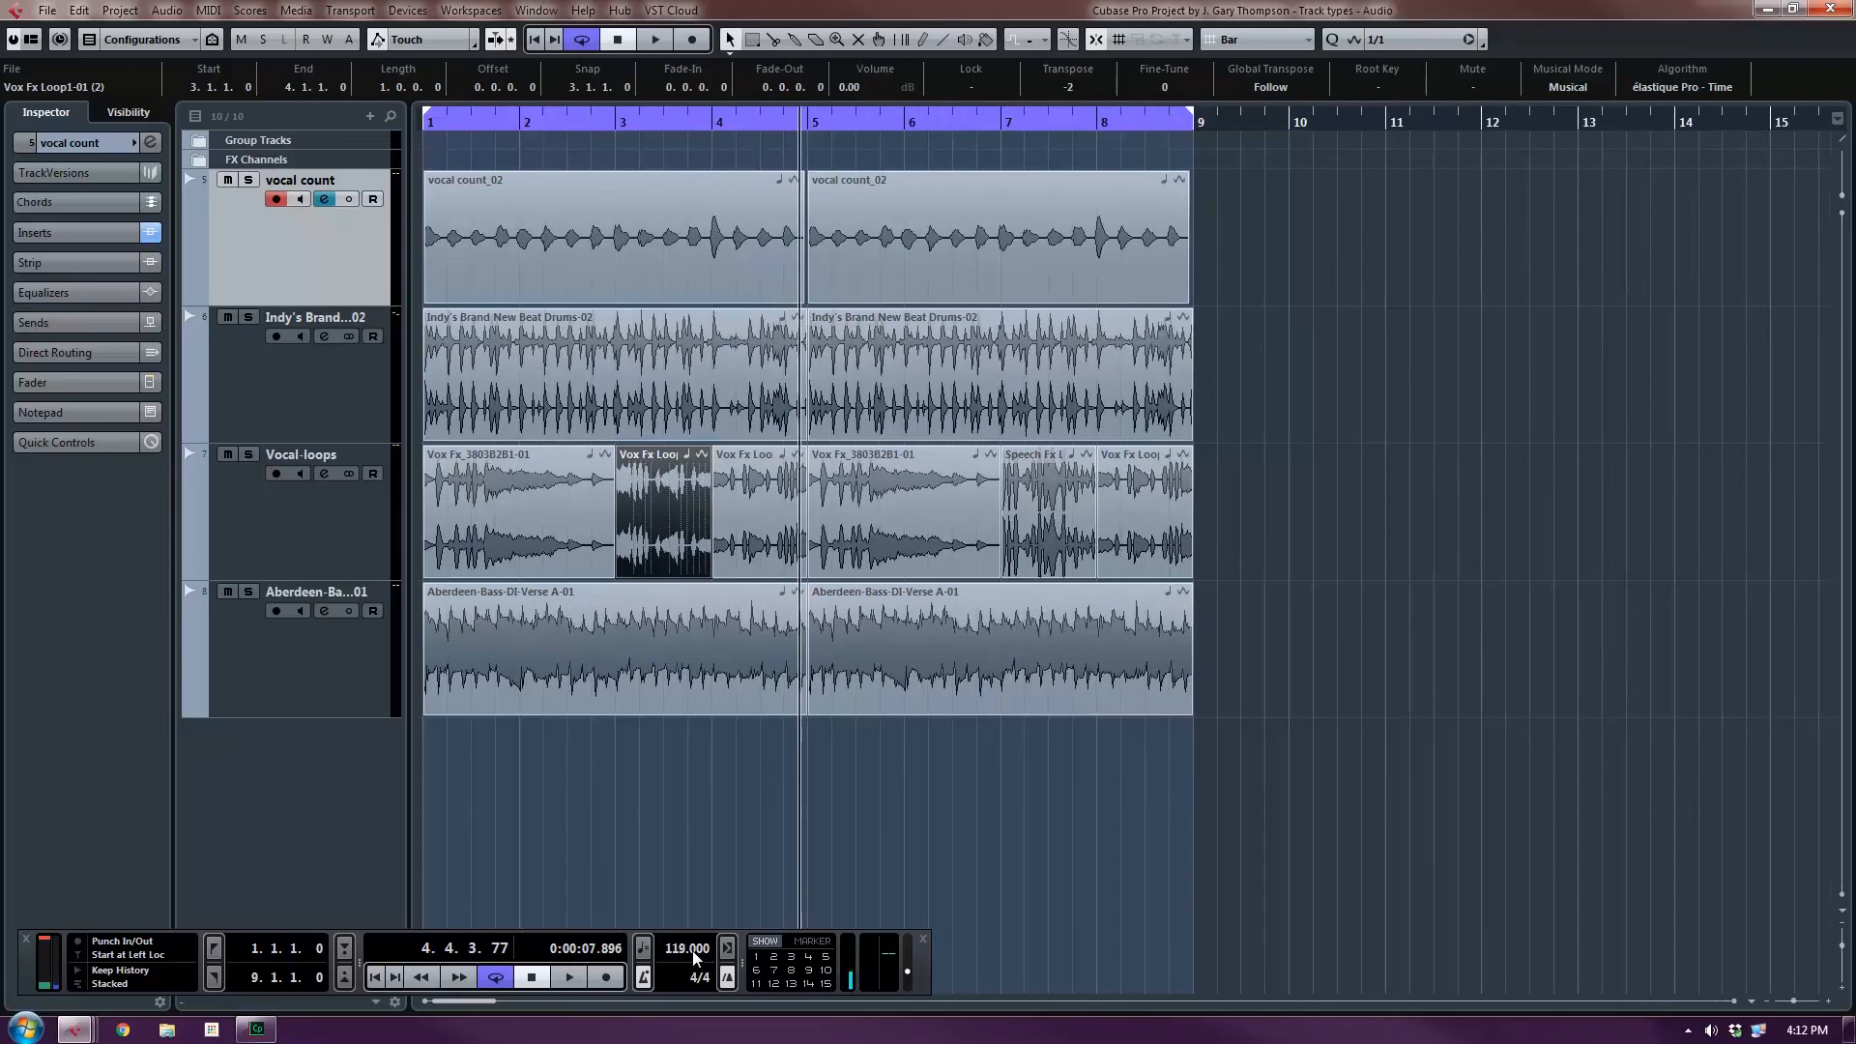
key(Home)
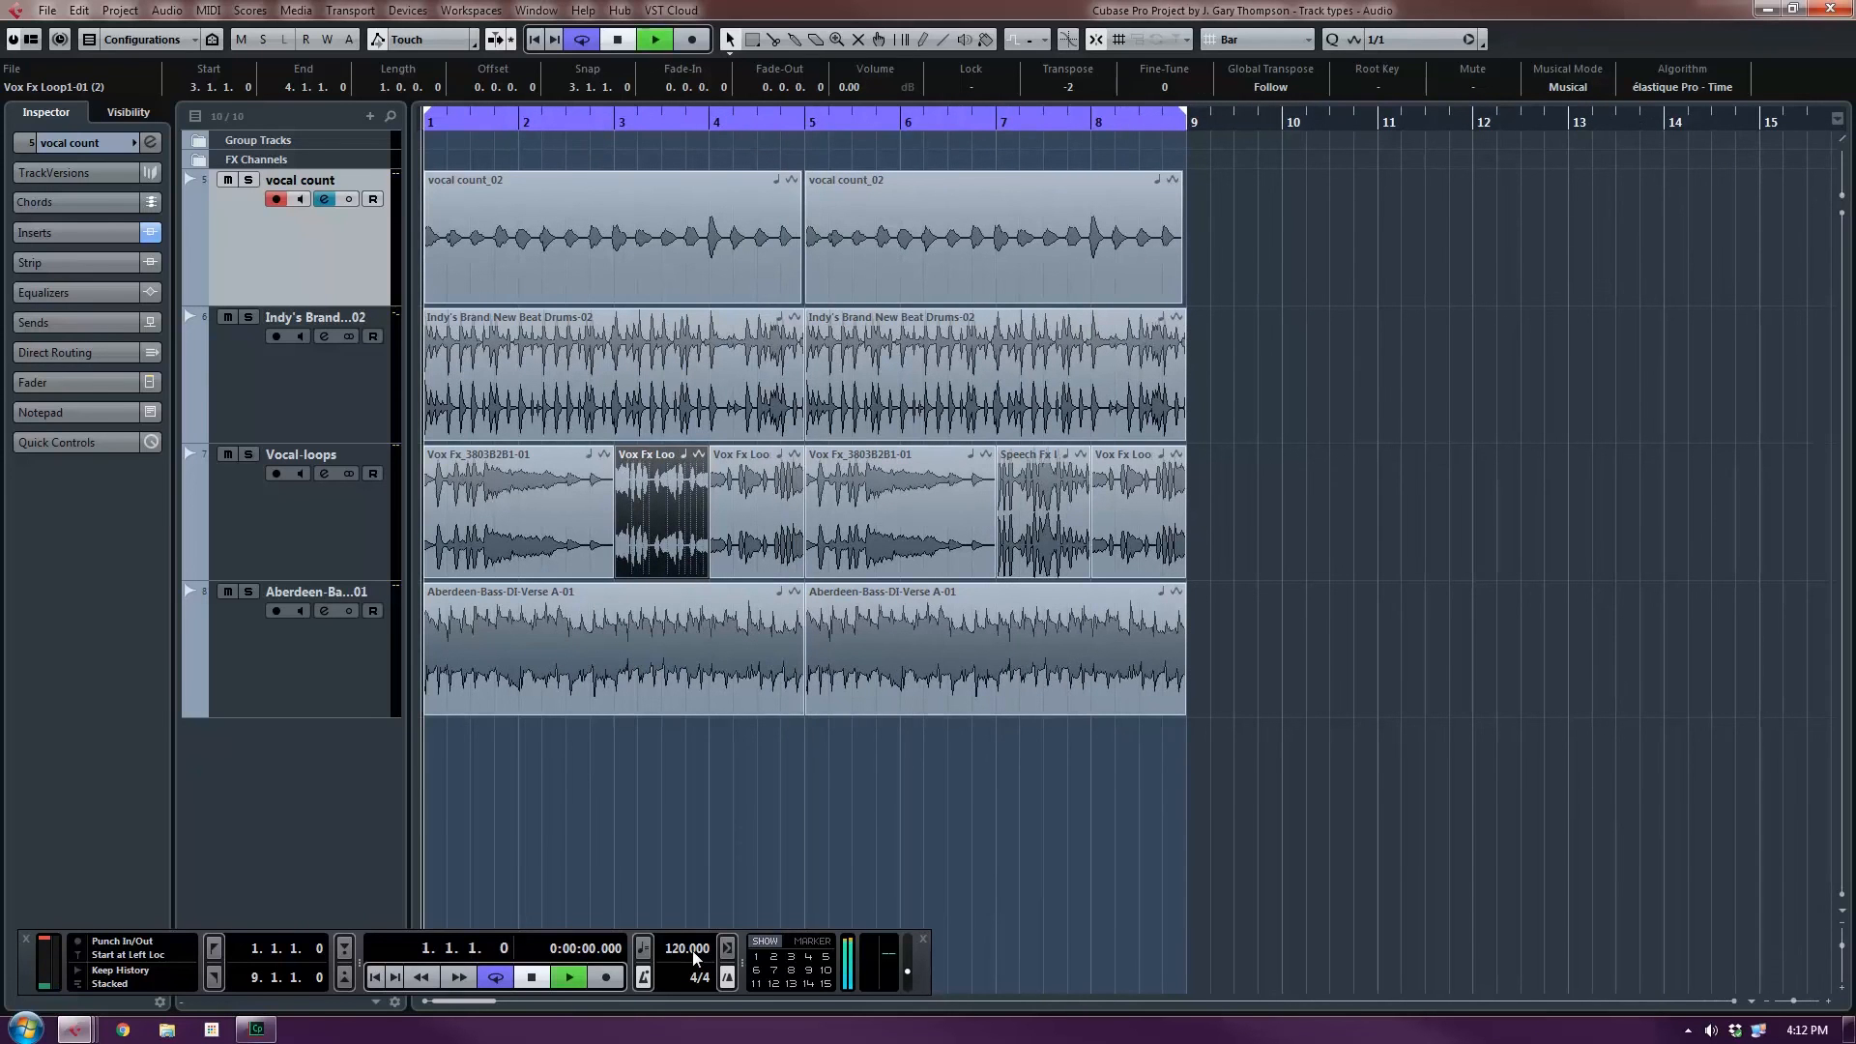
key(space)
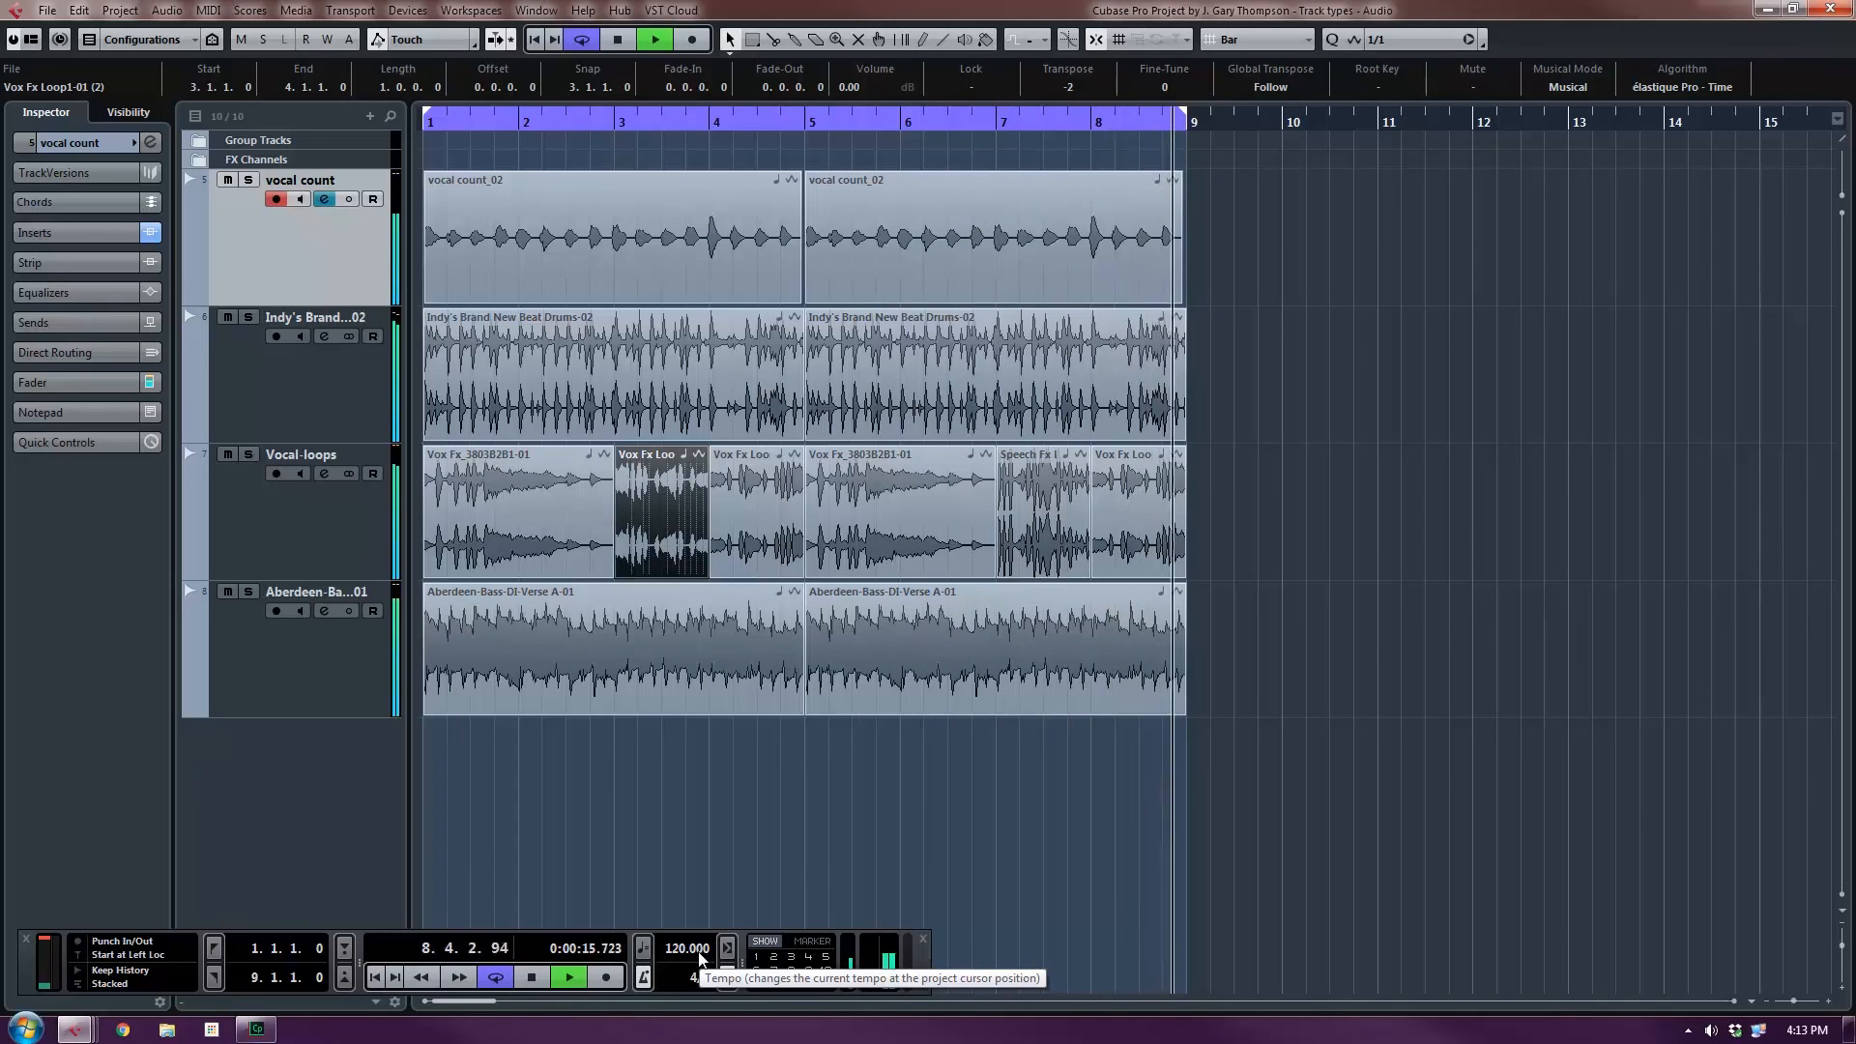
key(space)
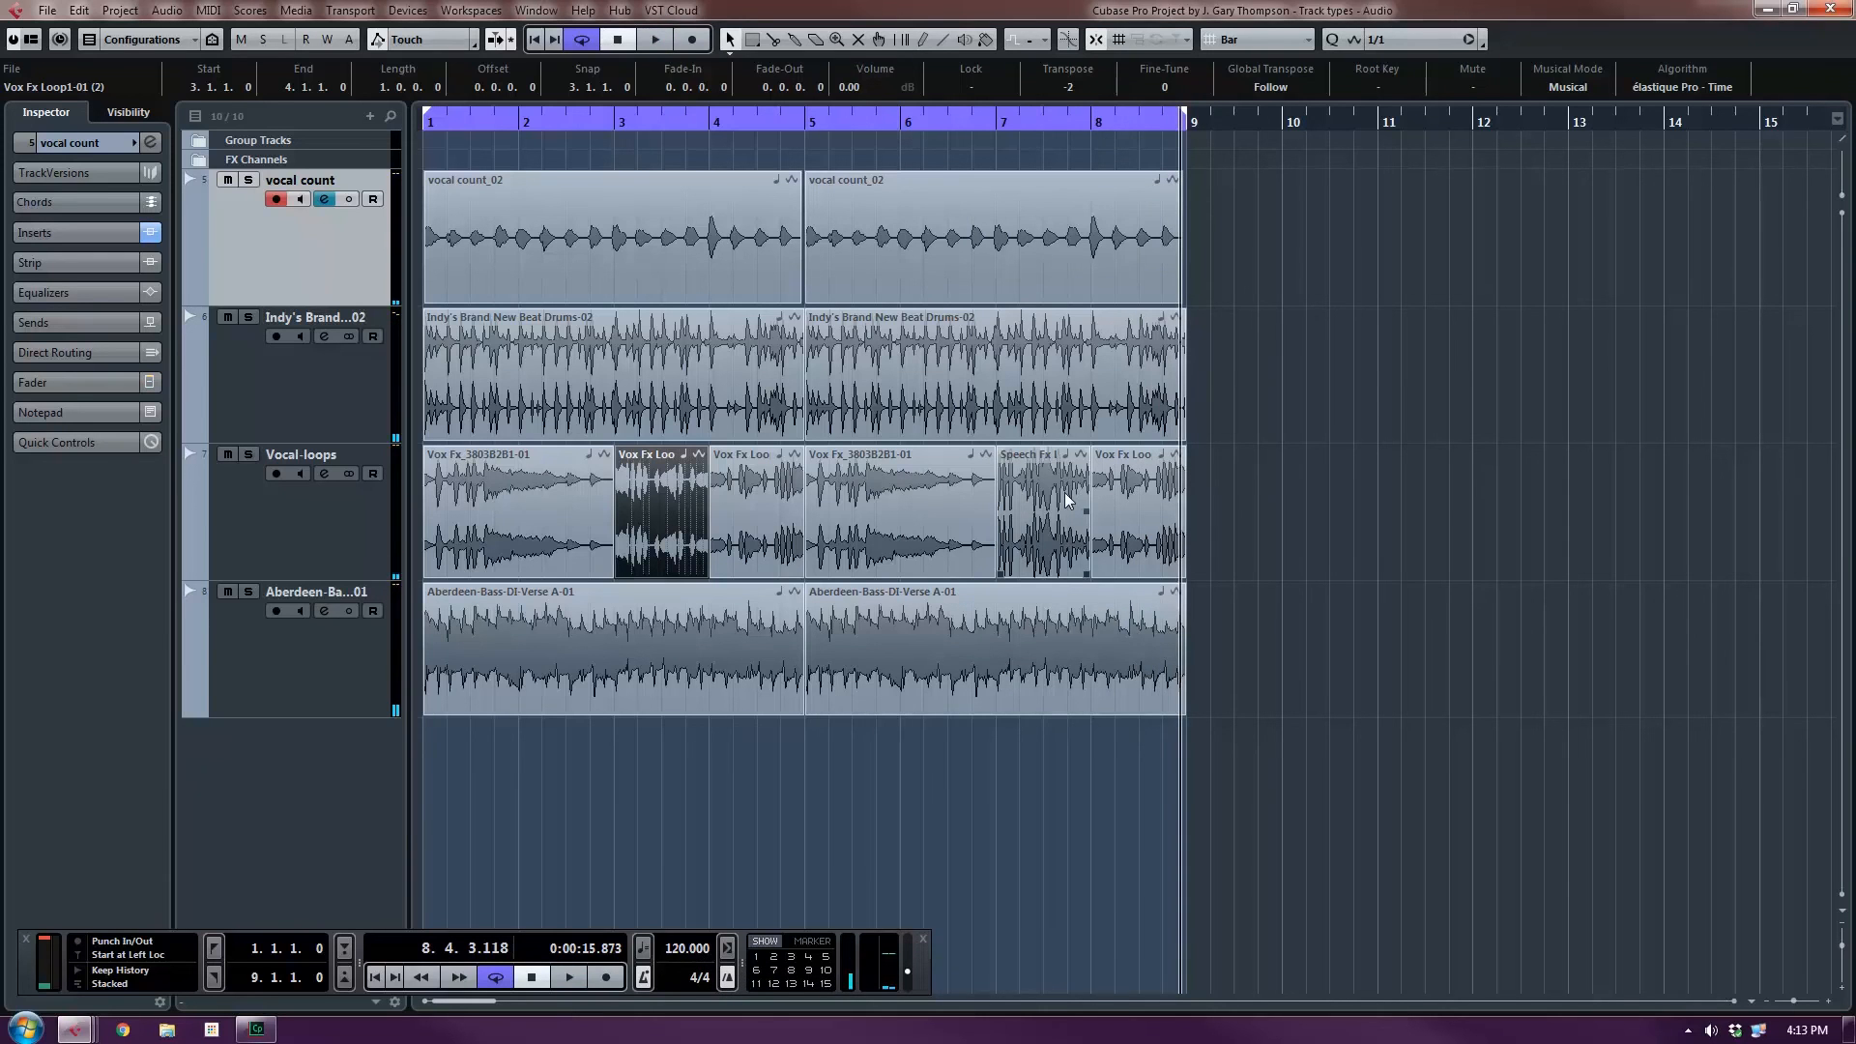
Set the project tempo to 60 and play the arrangement from the start to hear the time-stretched audio.
click(700, 951)
text(60)
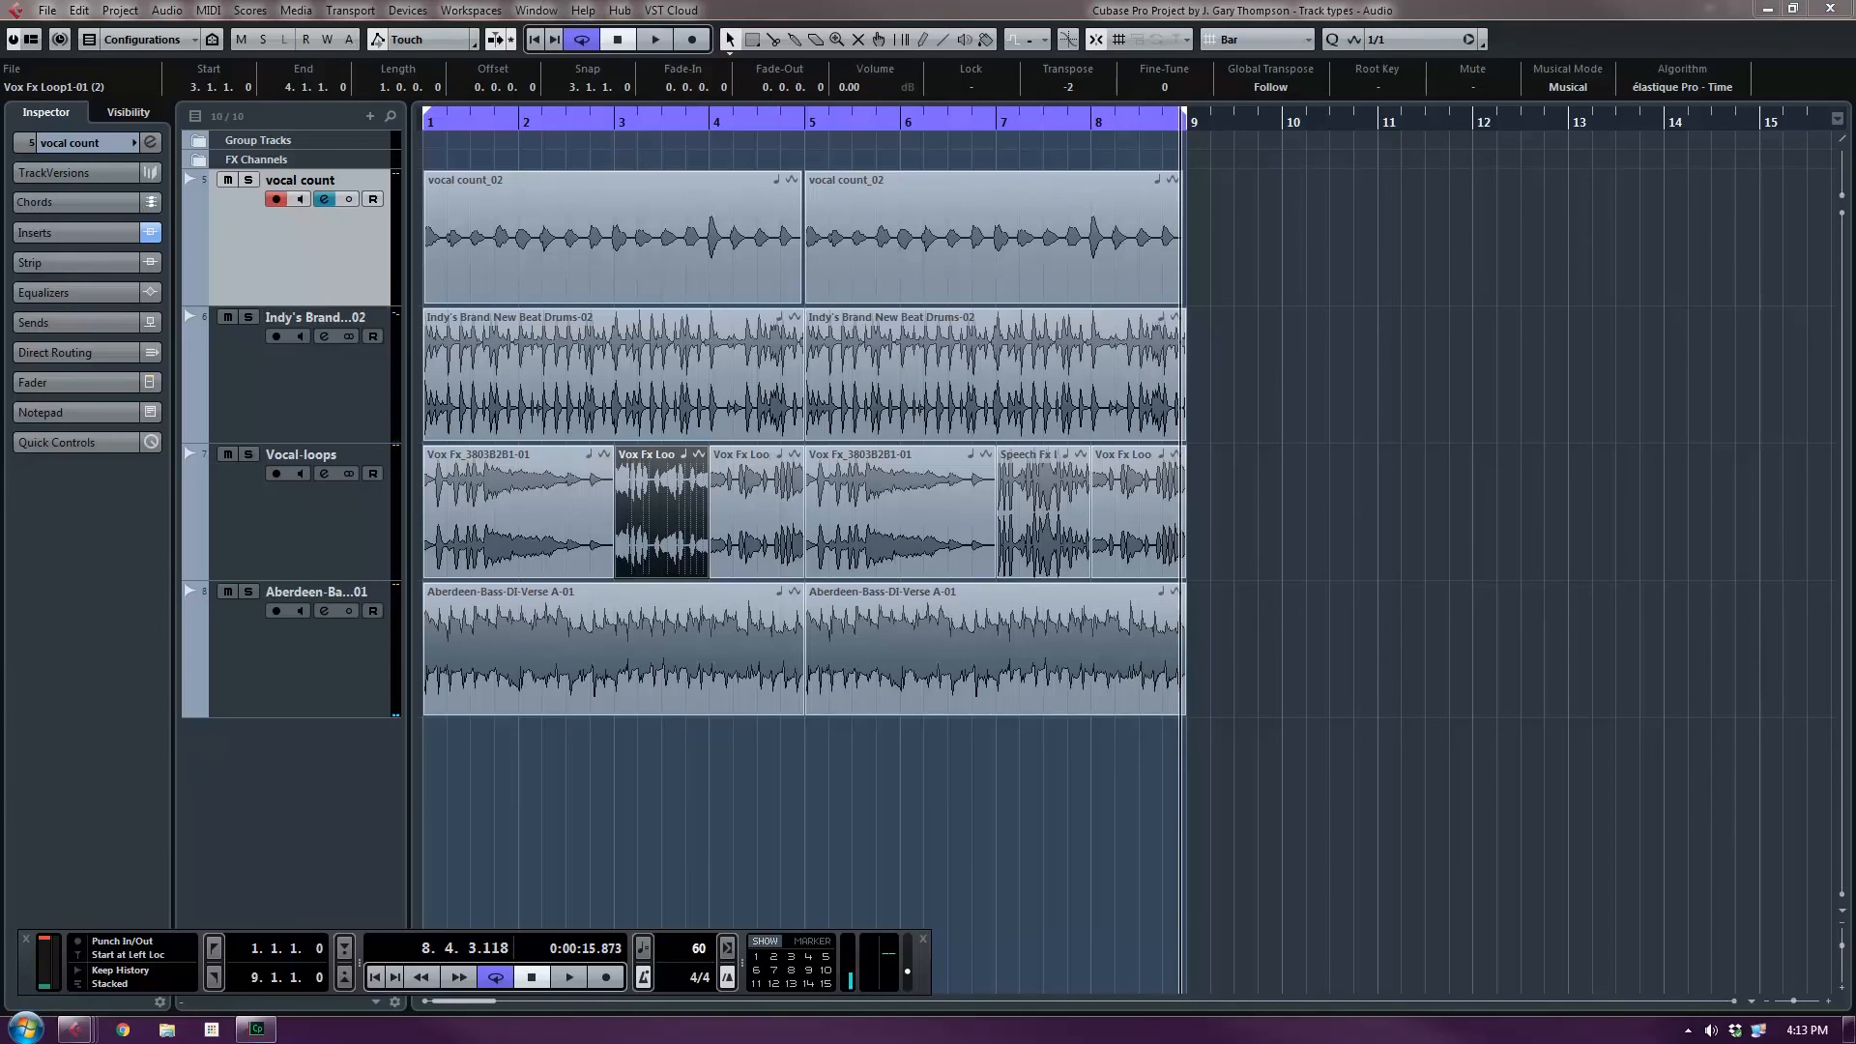
key(Return)
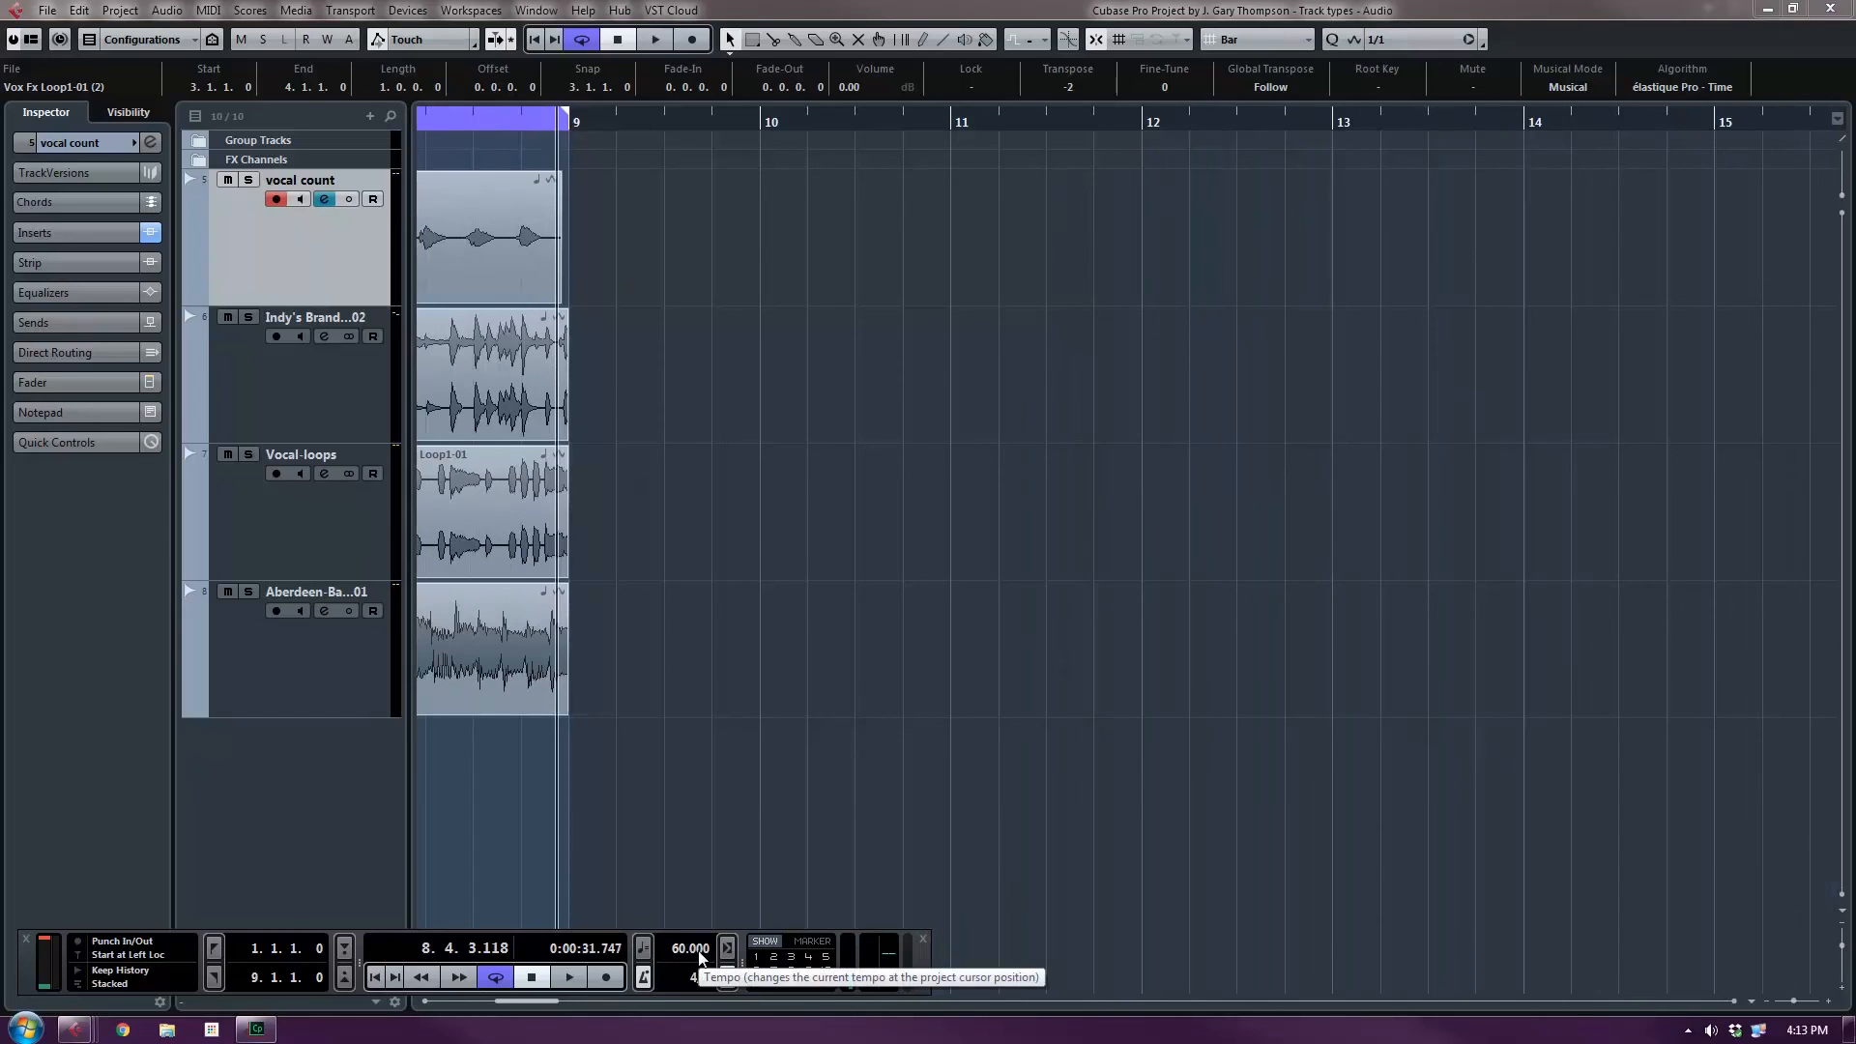
key(Home)
key(space)
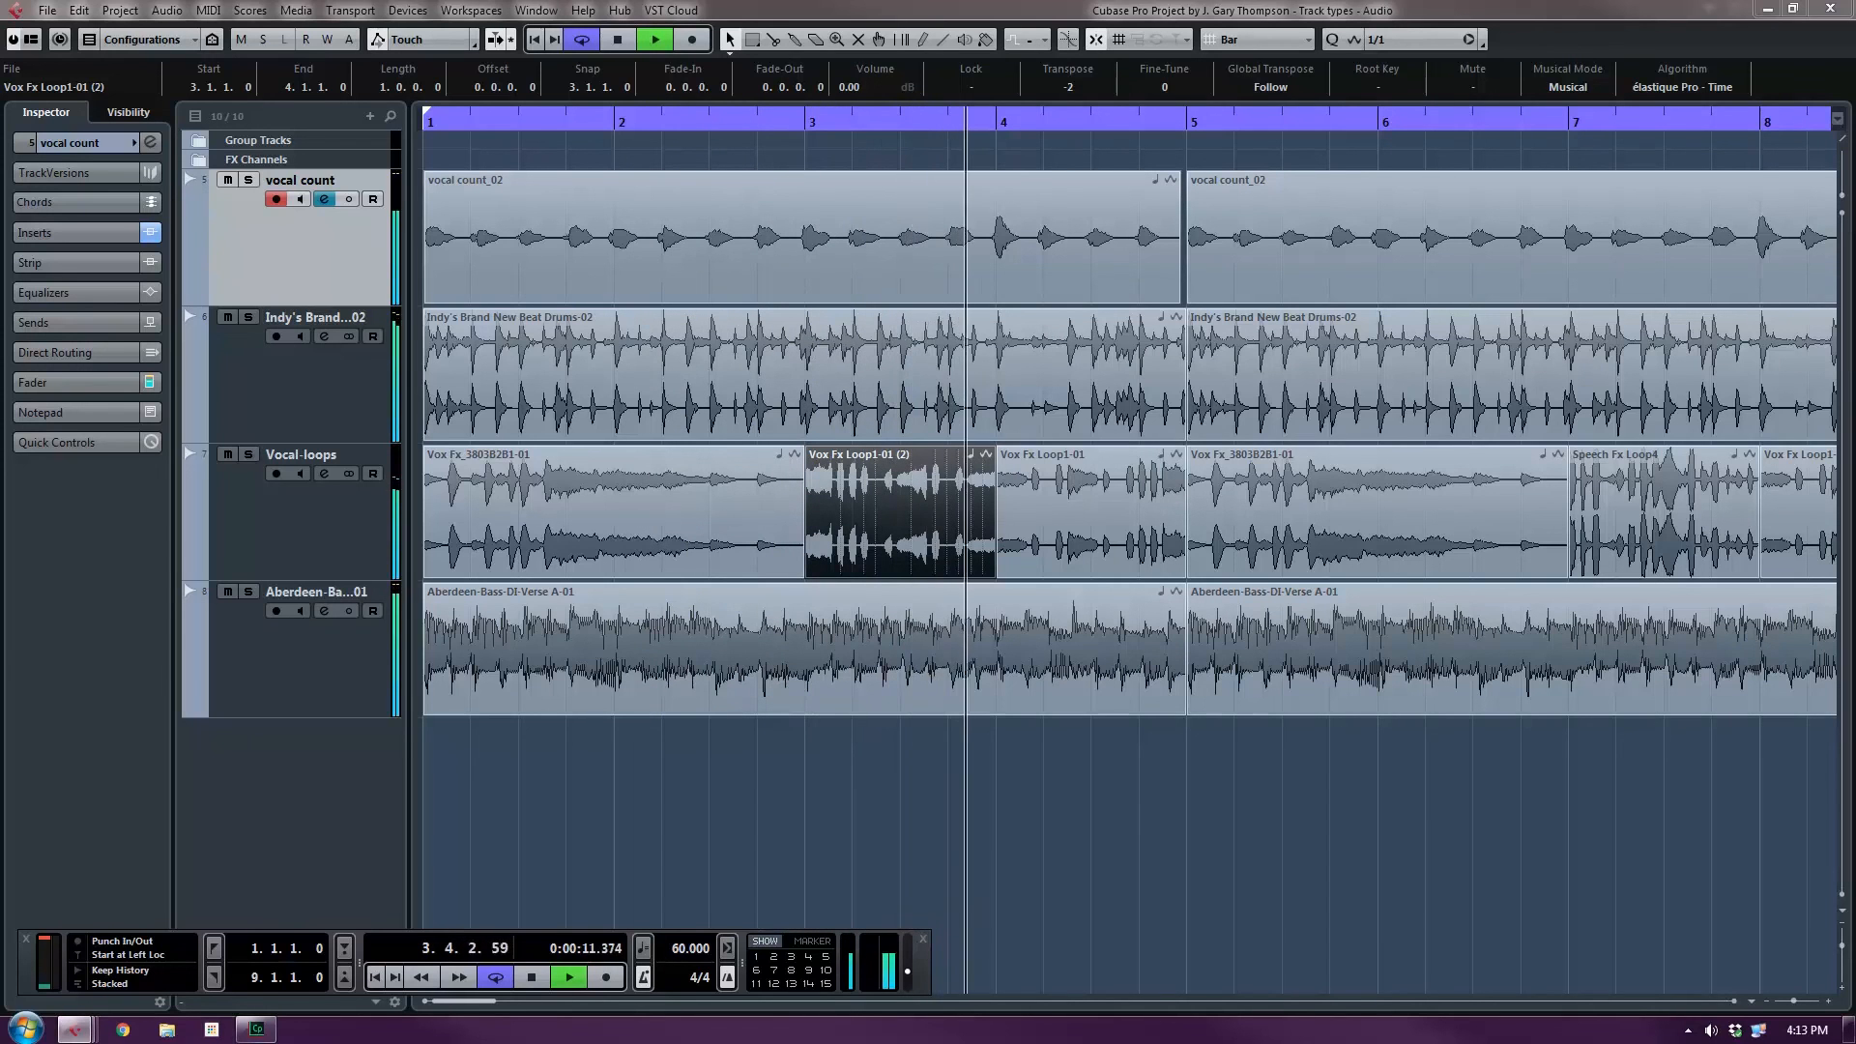
key(space)
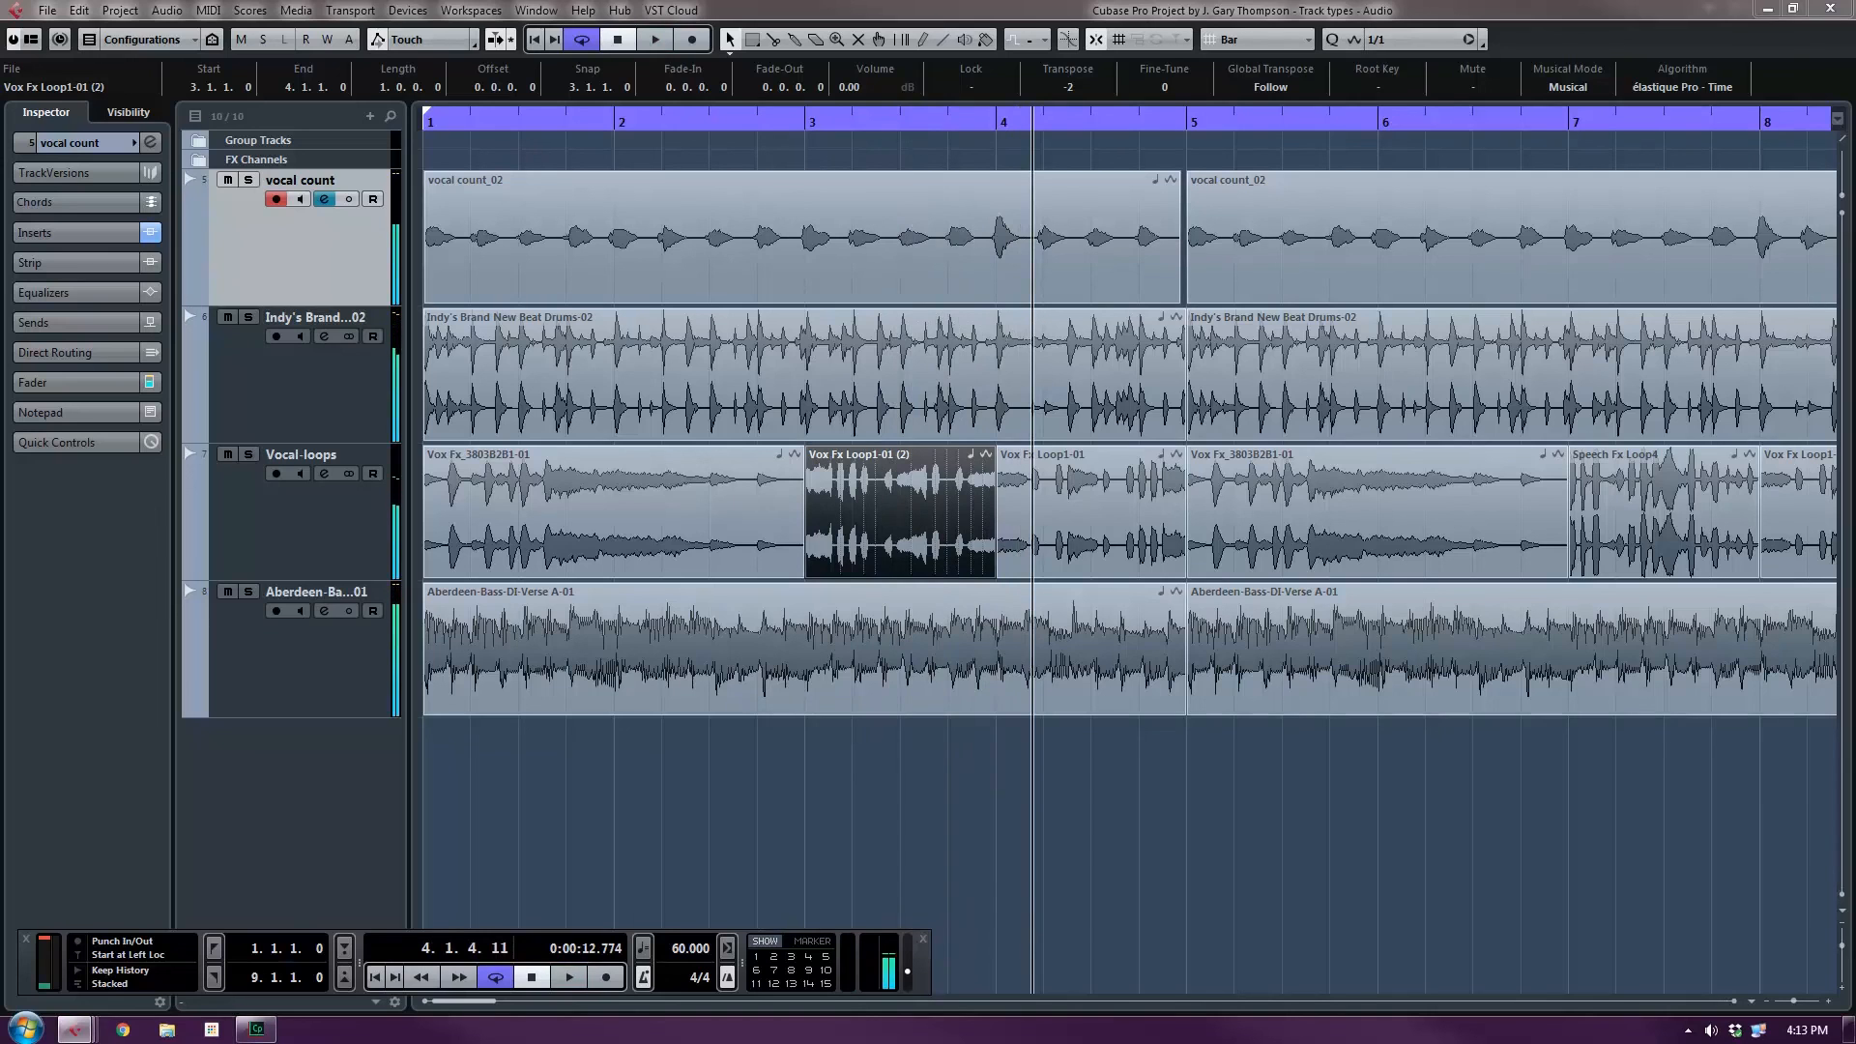